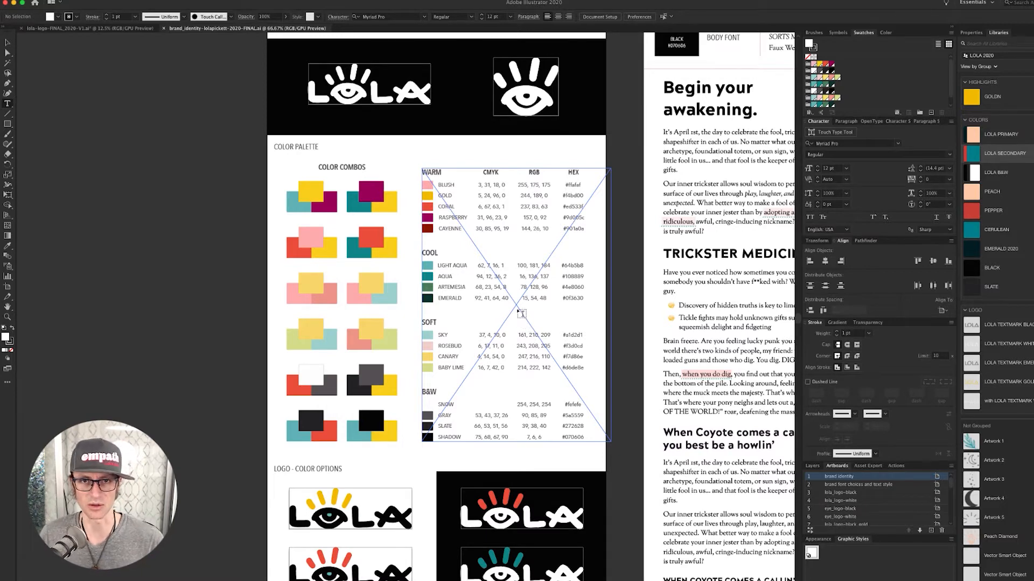
- Scroll down the brand_identity document past the logo sections to the Typography Styles section
scroll(484, 342, "down", 5)
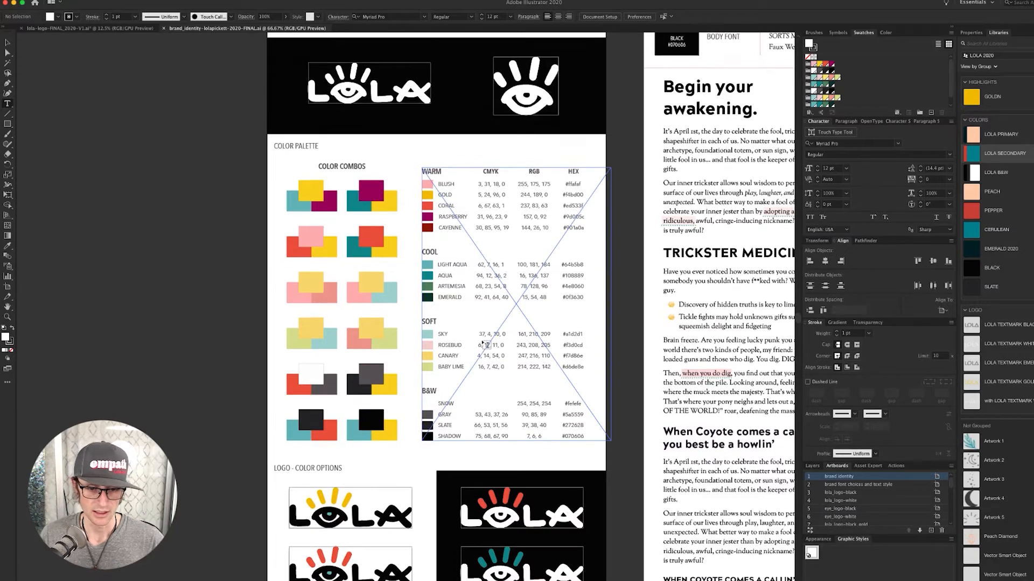
scroll(484, 342, "down", 5)
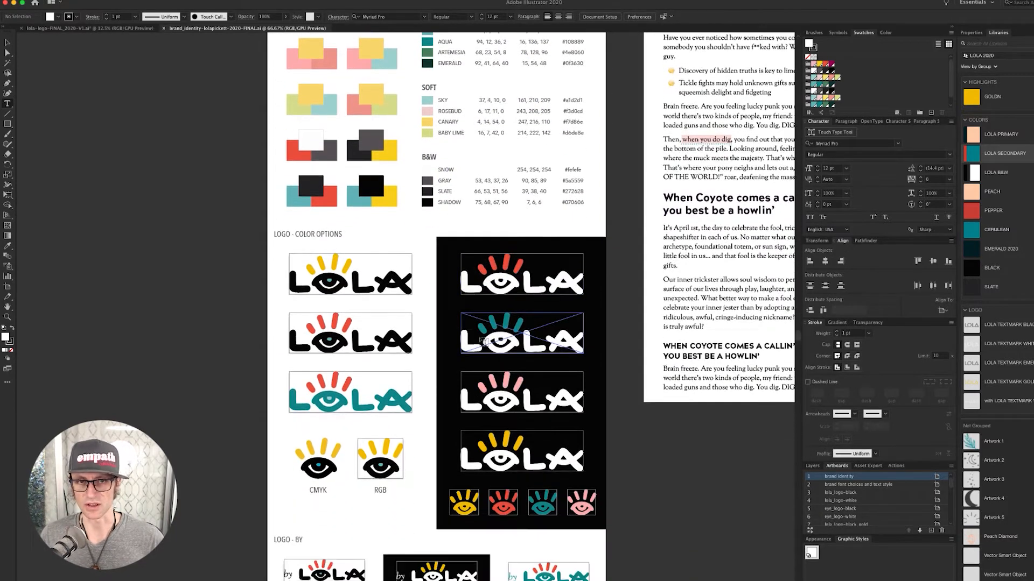
scroll(484, 343, "down", 1)
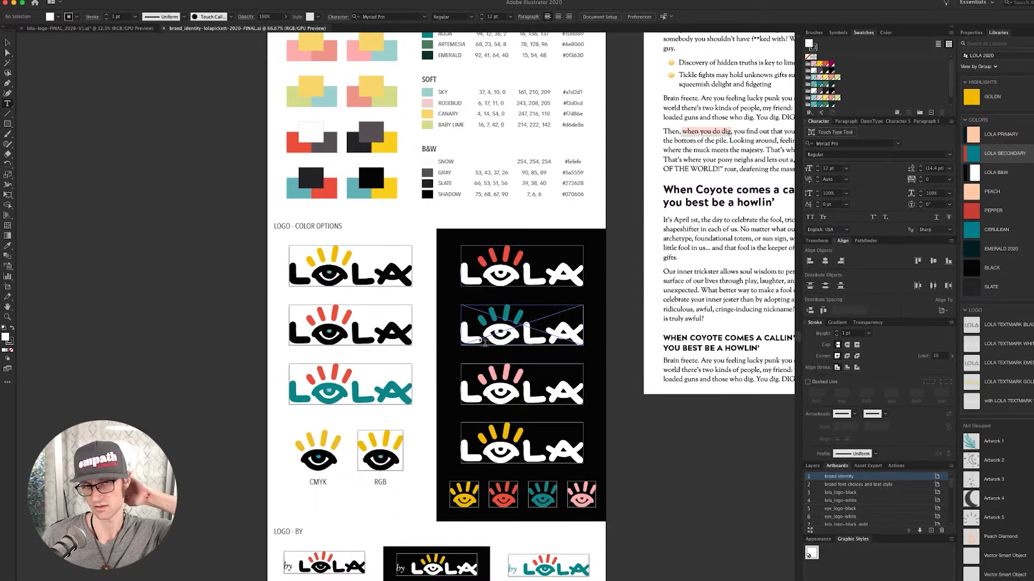
scroll(484, 342, "down", 2)
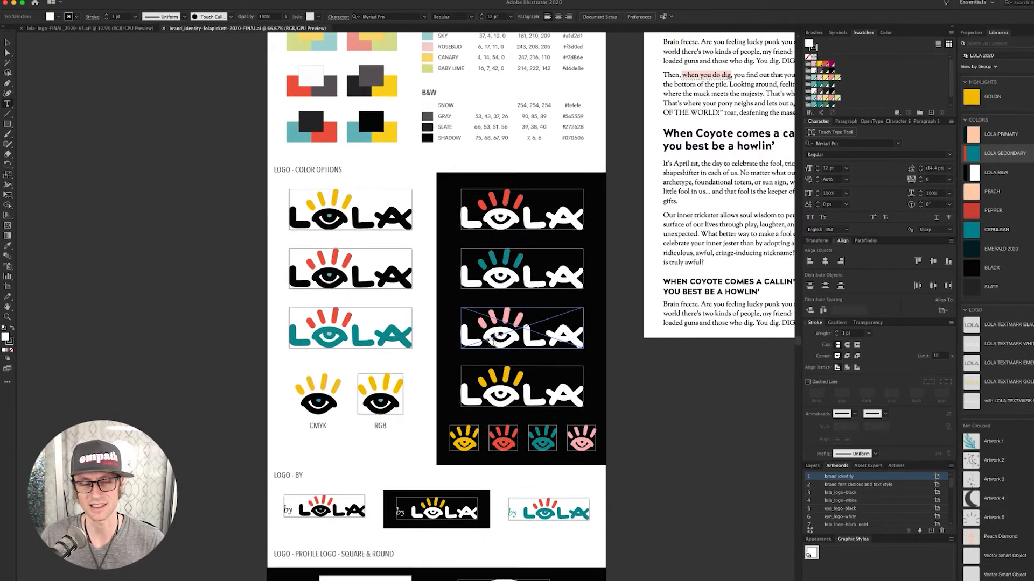
scroll(491, 332, "down", 5)
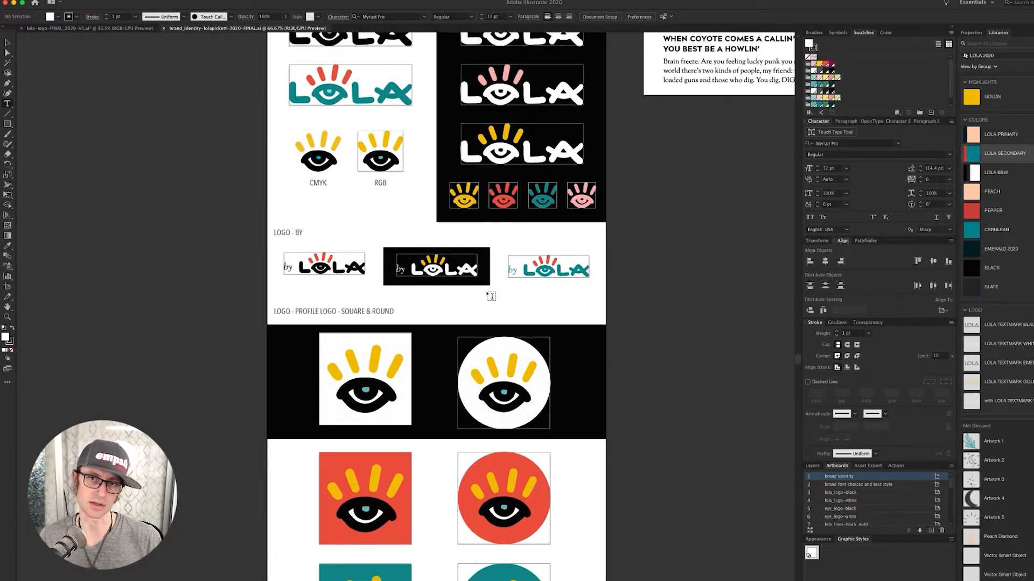
scroll(491, 296, "down", 2)
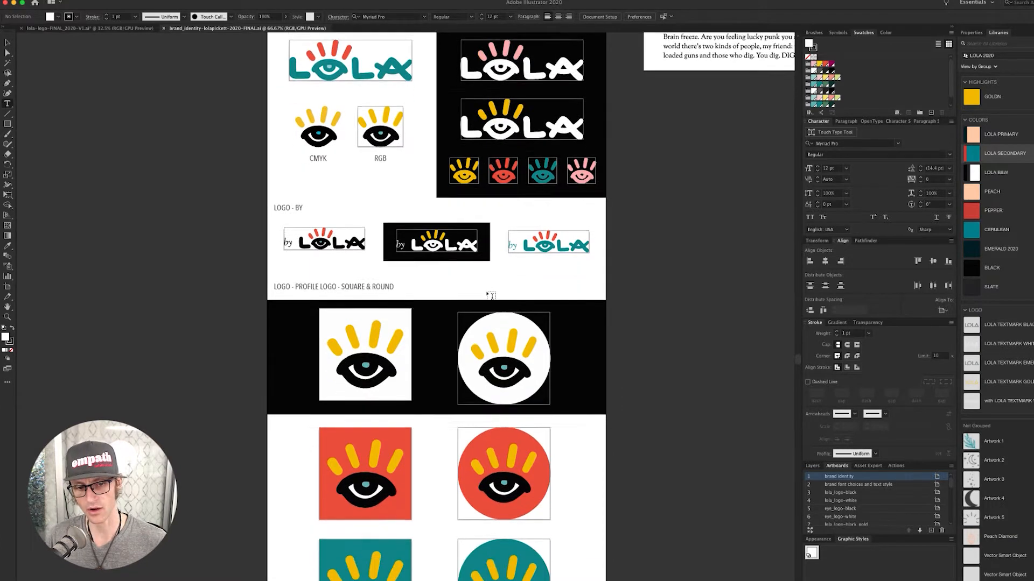
scroll(491, 296, "down", 3)
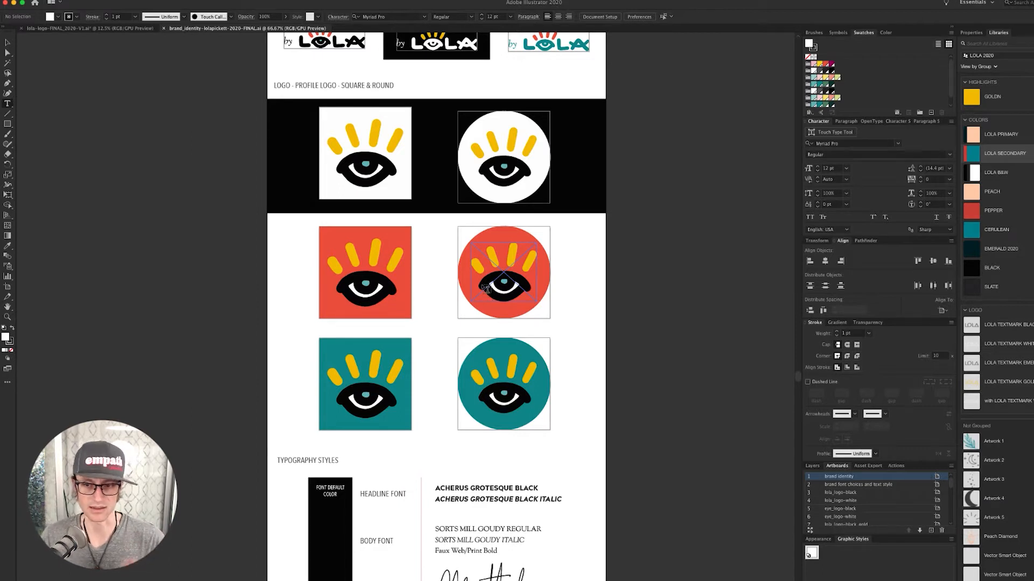
scroll(487, 289, "down", 5)
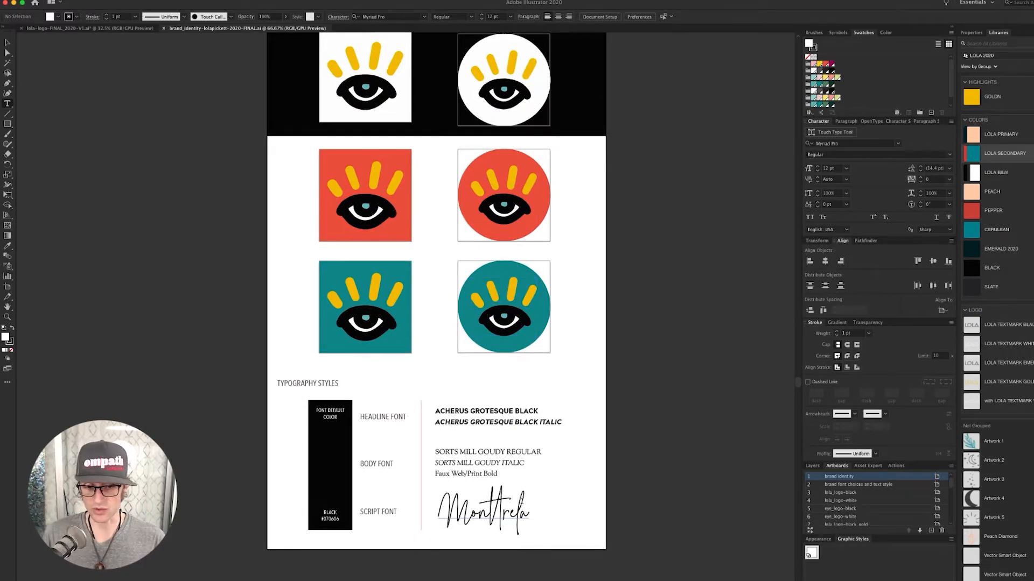
- Copy the typography styles section into the lola-logo document, adding conflicting colours as swatches
key("v")
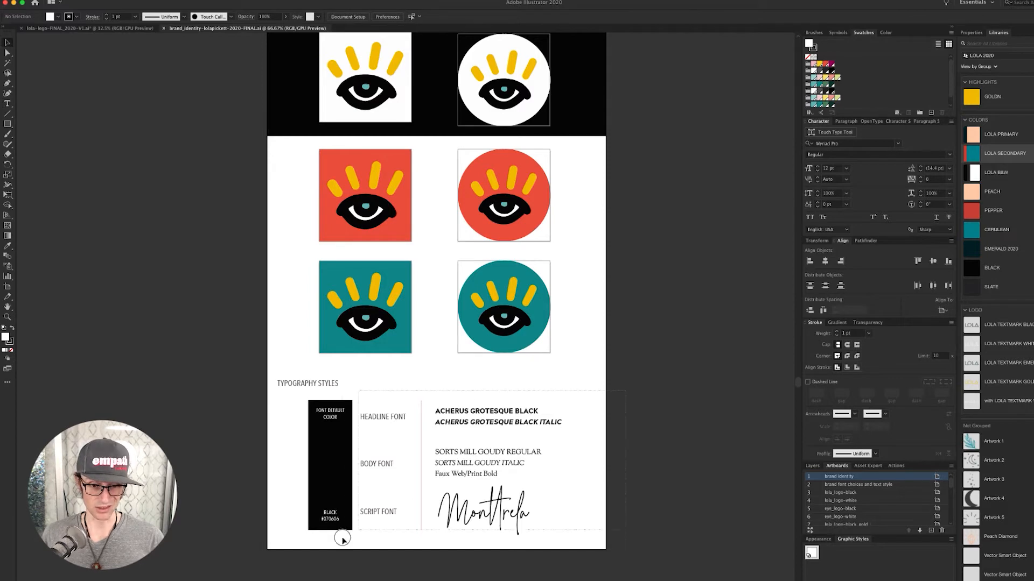
left_click_drag(279, 555, 485, 393)
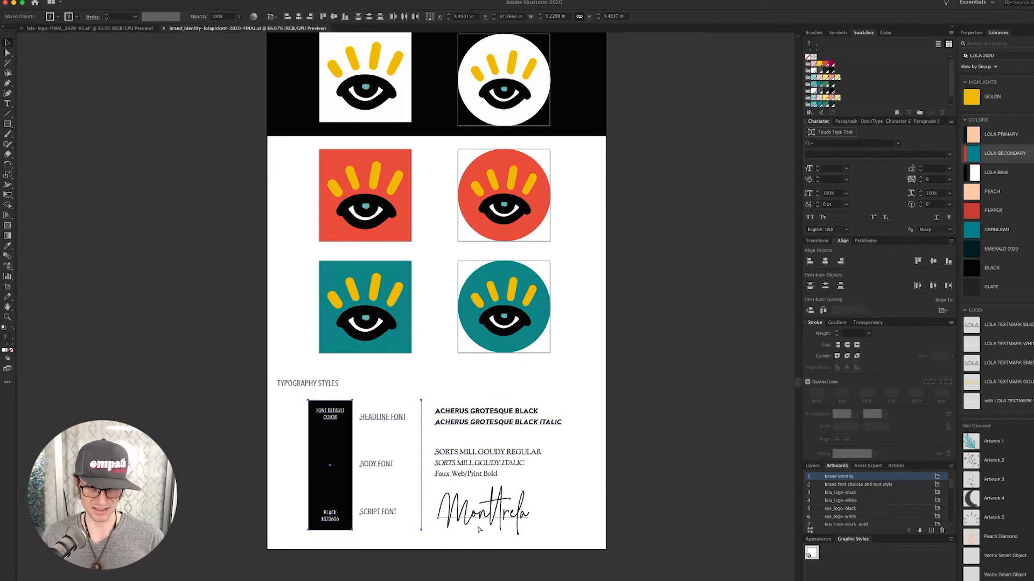
key("super+grave")
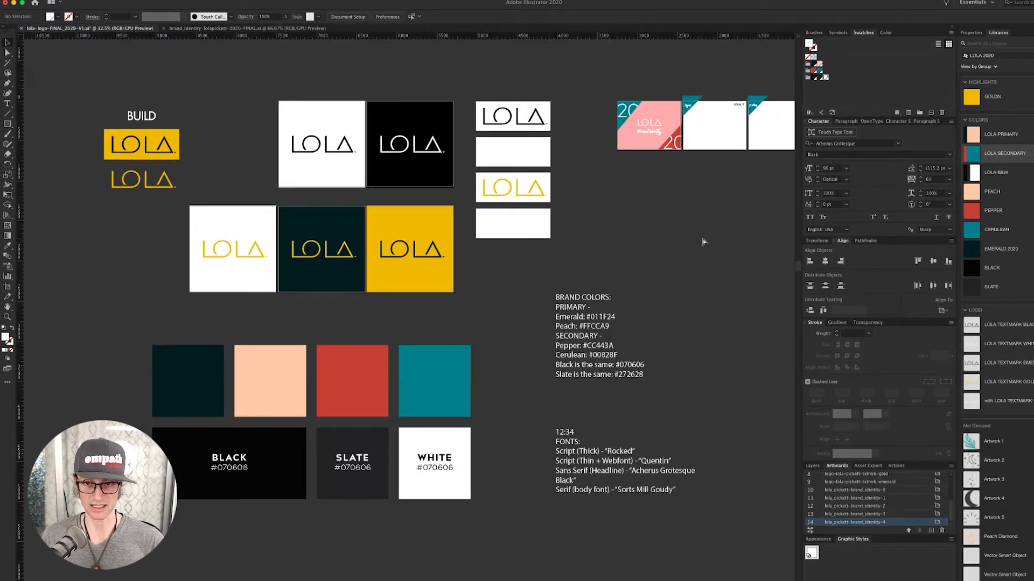
left_click_drag(703, 240, 466, 258)
key("super+v")
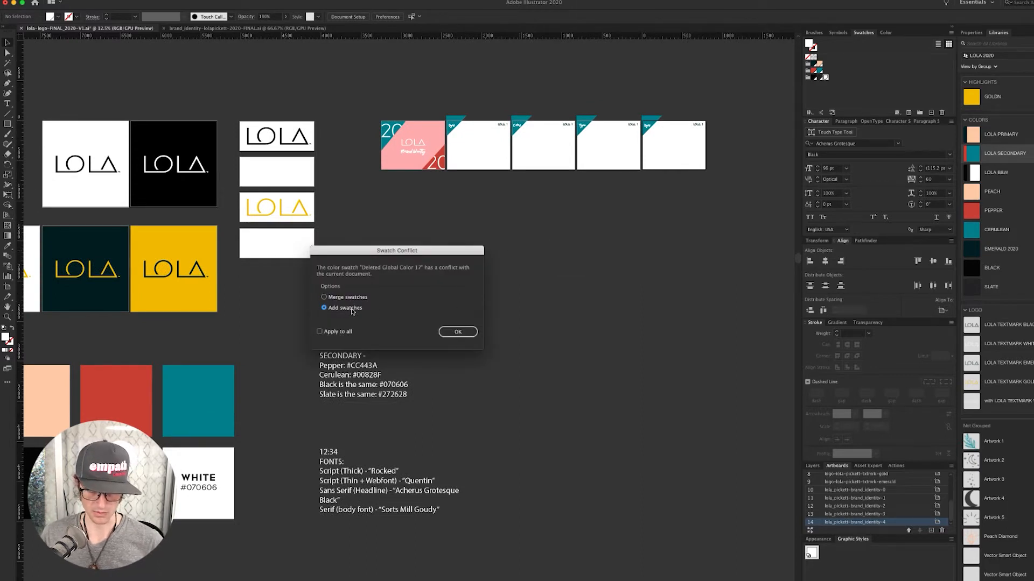
left_click(459, 331)
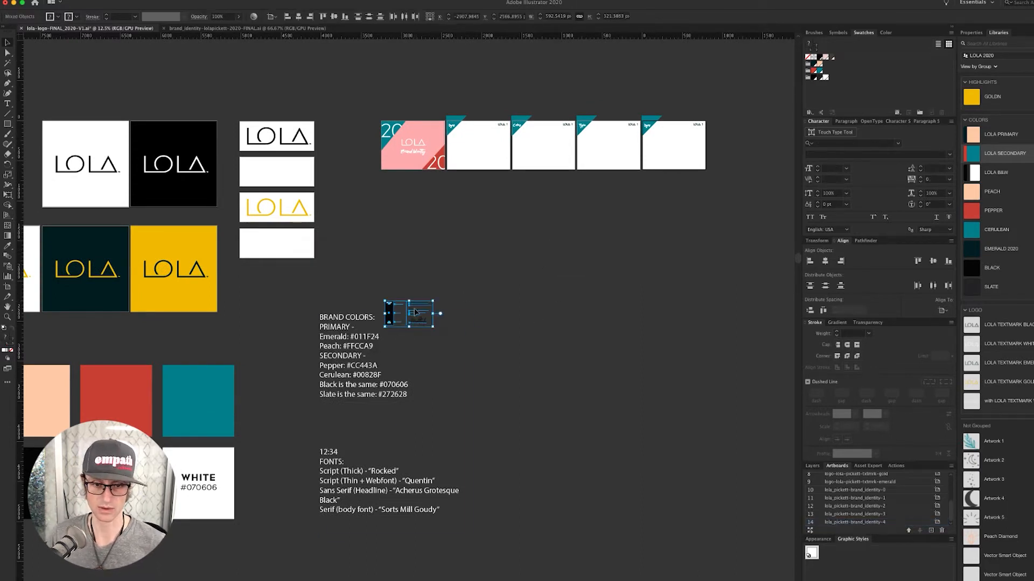
- Position the pasted typography section beneath the presentation thumbnail artboards
left_click_drag(419, 315, 607, 230)
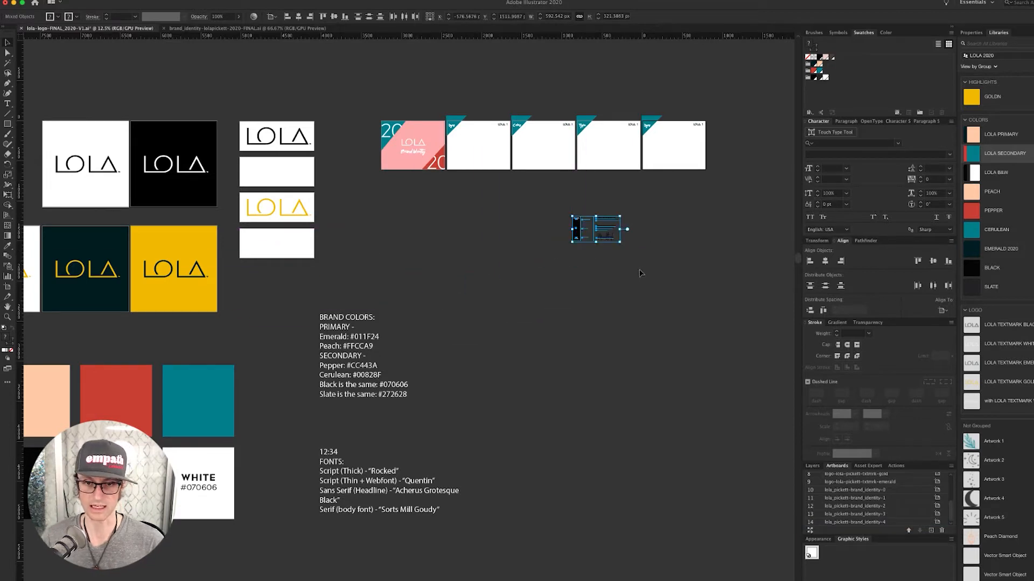
left_click(649, 226)
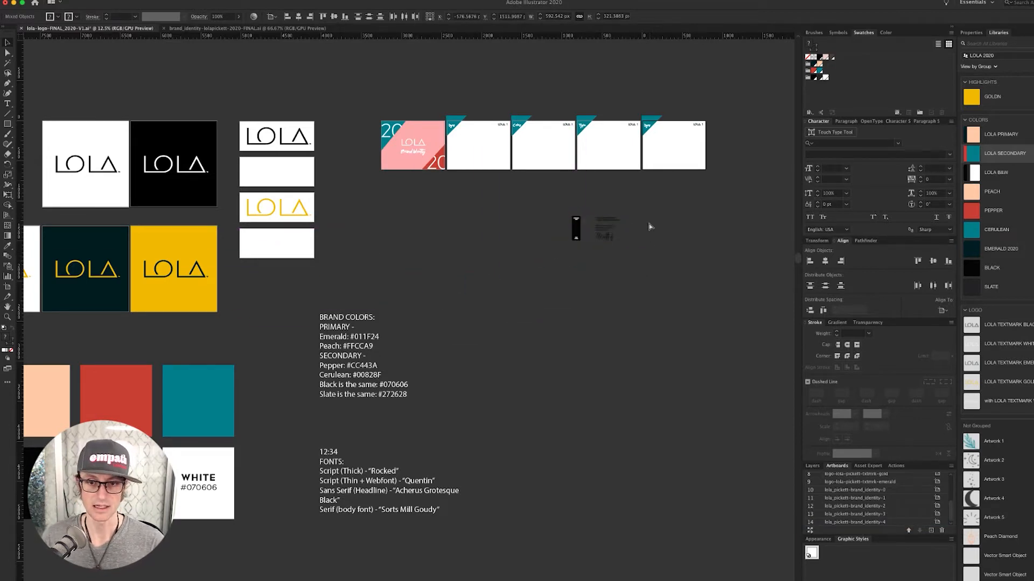
key("b")
key("v")
mouse_move(552, 275)
left_mouse_down()
mouse_move(619, 217)
mouse_move(592, 196)
left_mouse_up()
left_click(472, 116)
- Nudge the bottom-right and top-left '20' numerals on the cover page into place
left_click_drag(394, 94, 534, 253)
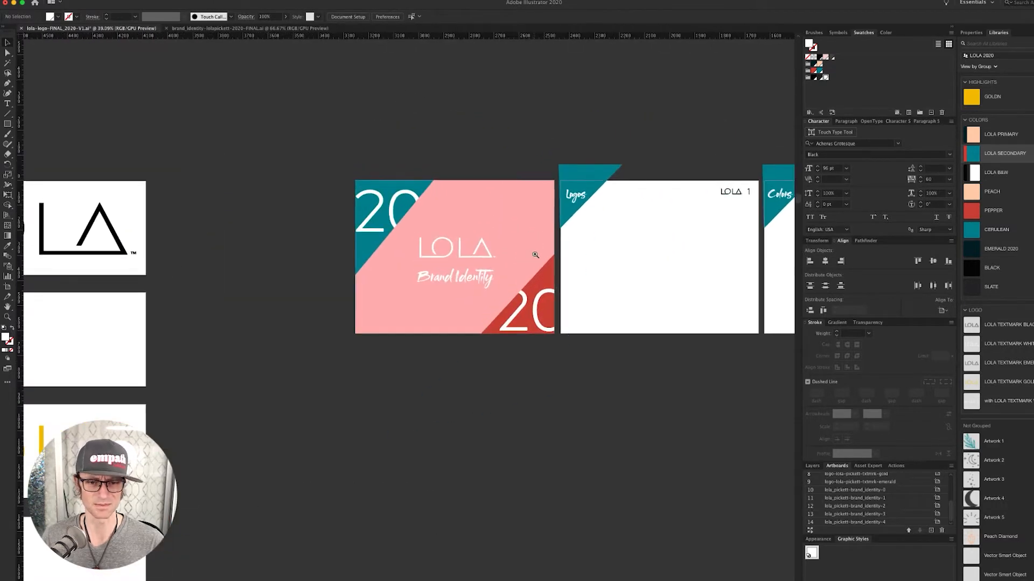
left_click_drag(622, 396, 492, 391)
left_click_drag(571, 408, 469, 380)
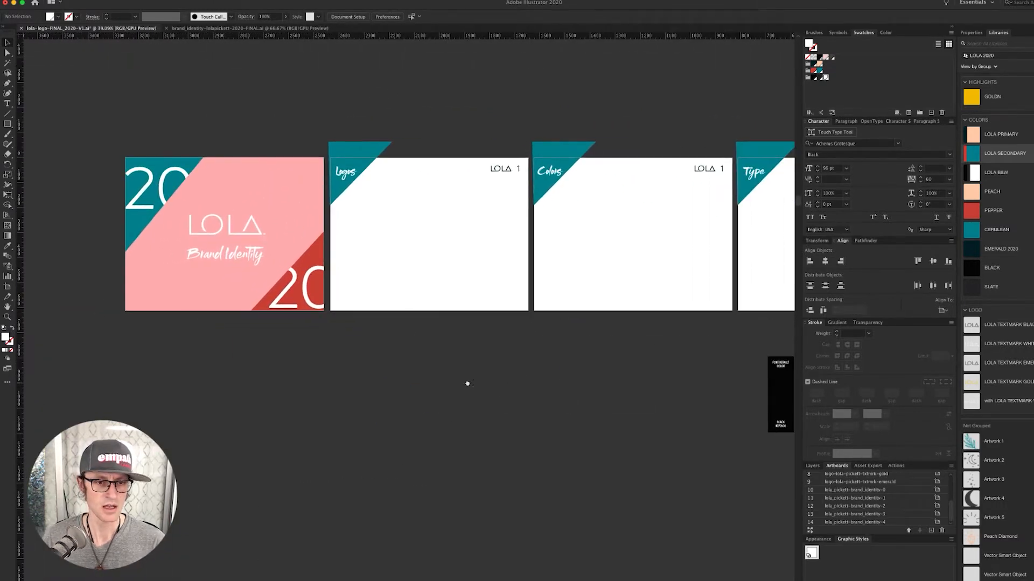
left_click(309, 276)
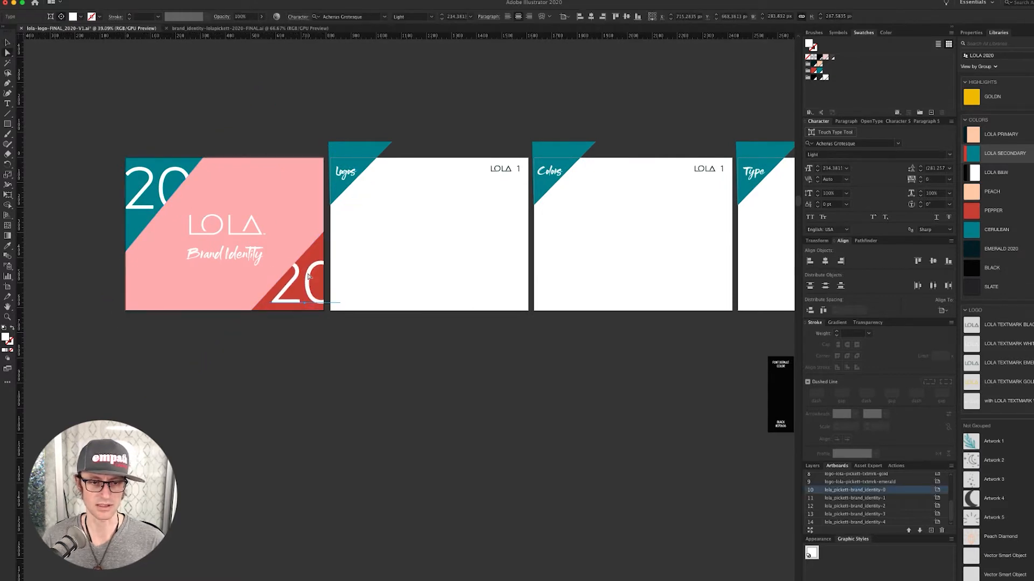
key("Down")
key("Down")
key("Down")
key("Down")
key("Up")
key("Up")
key("Up")
key("Up")
key("Up")
key("Up")
key("Up")
key("Up")
key("Up")
key("Up")
key("Up")
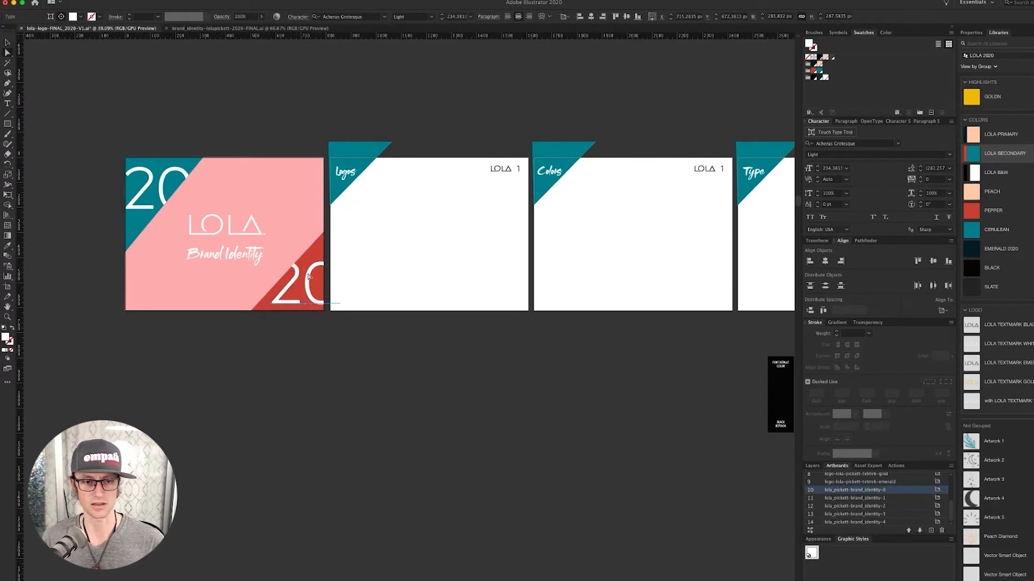
key("Right")
key("Right")
key("Right")
key("Right")
key("Right")
key("Right")
key("Right")
key("Right")
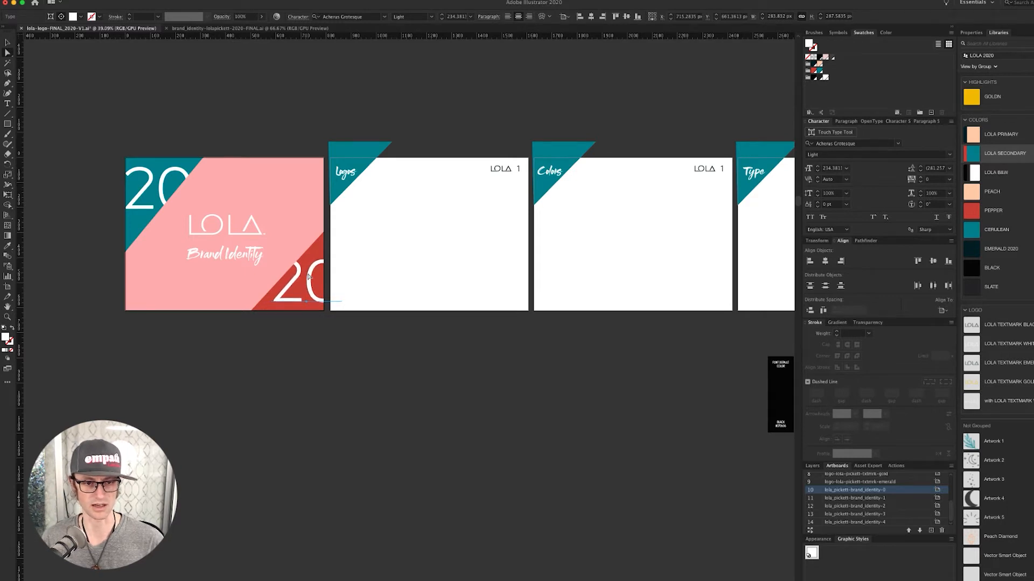
key("Down")
key("Down")
key("Down")
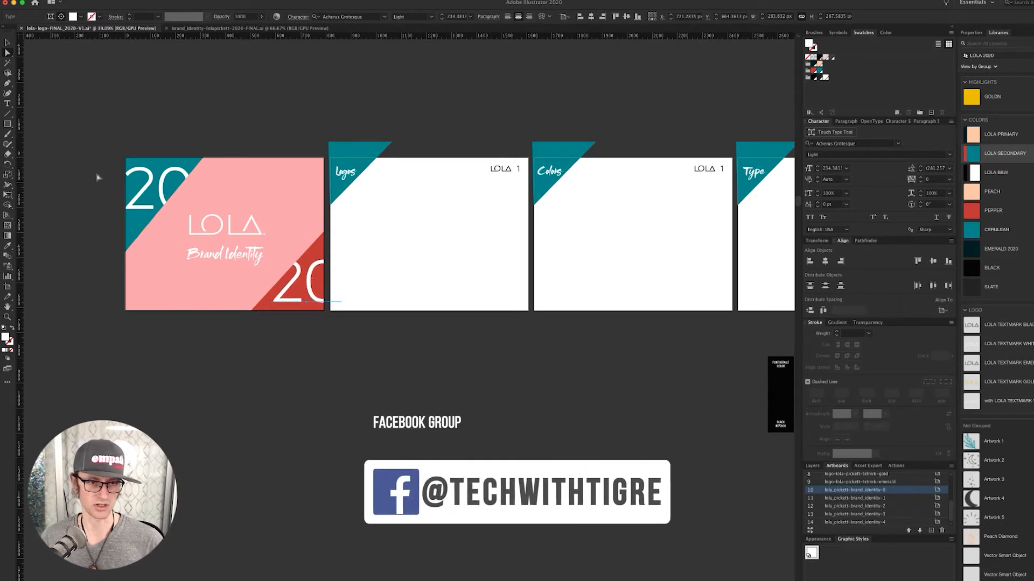
left_click(139, 180)
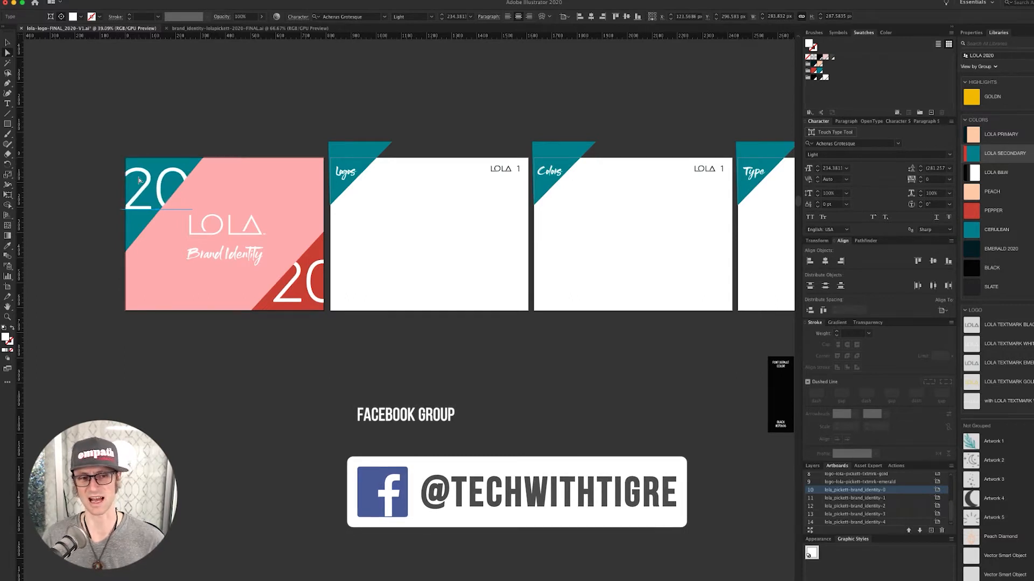
key("Right")
key("Right")
key("Right")
key("Right")
key("Down")
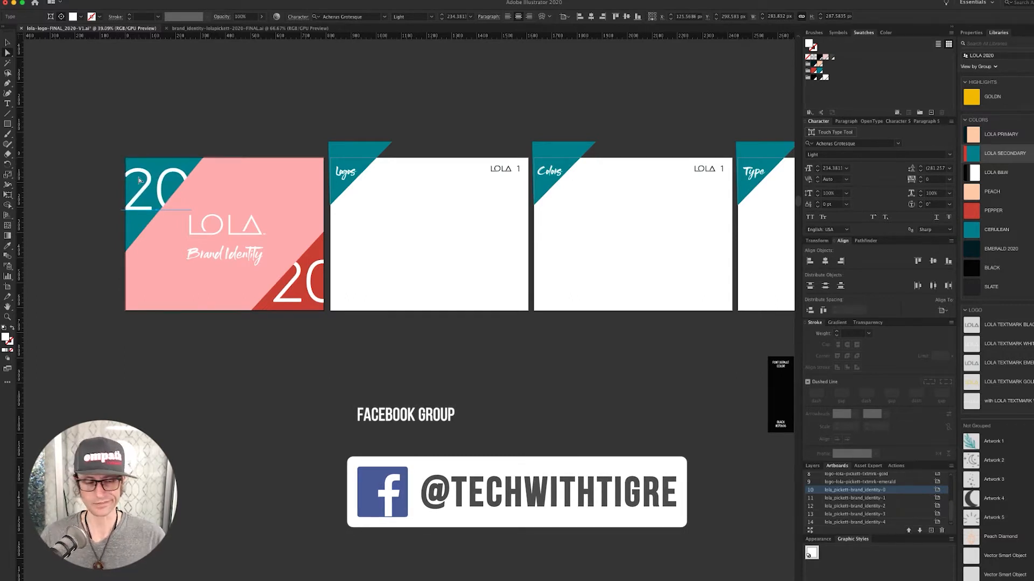
left_click(284, 92)
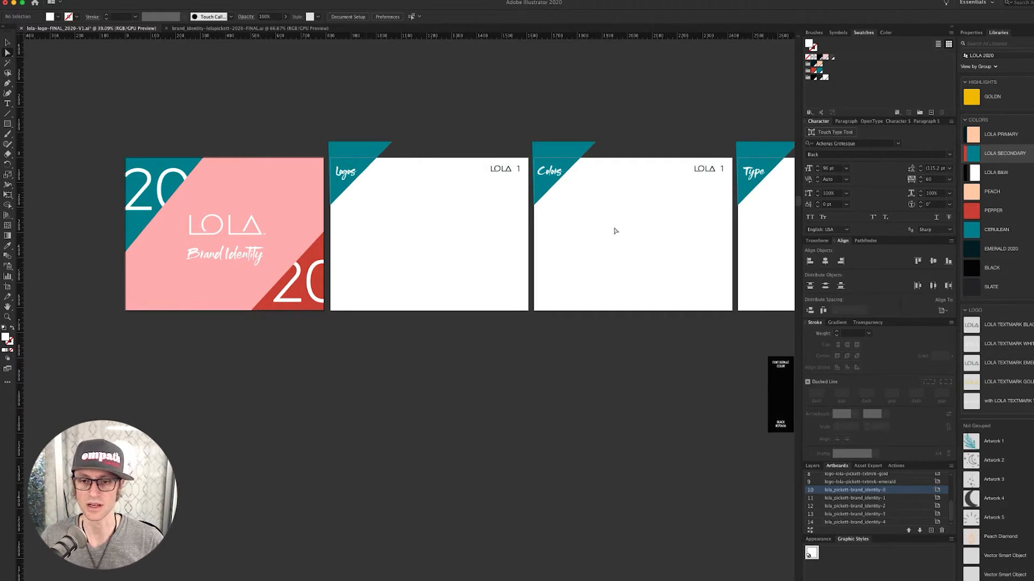
- Replace the fourth page's 'Logos' corner label with '?'
scroll(615, 231, "right", 10)
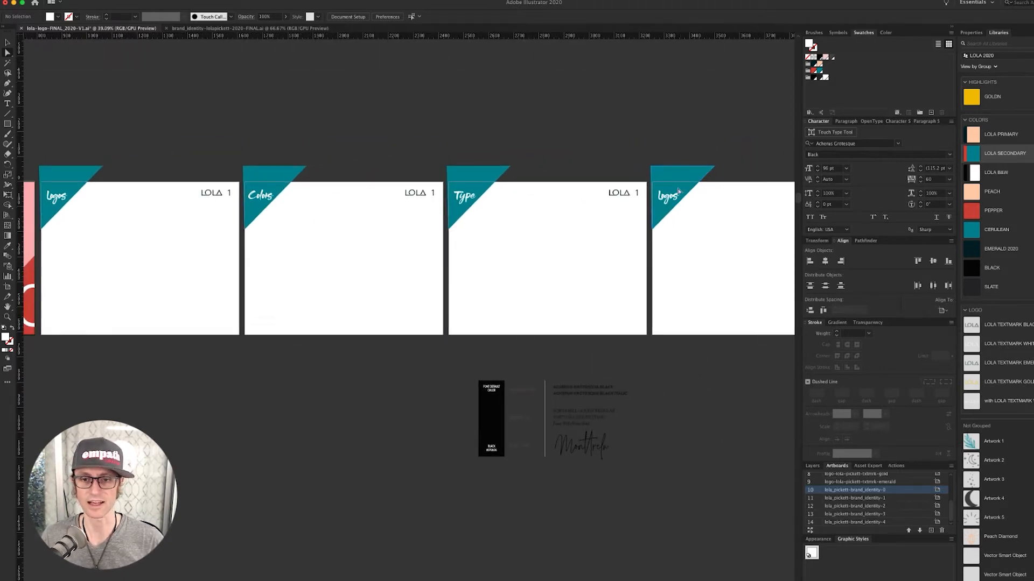
double_click(668, 196)
double_click(668, 196)
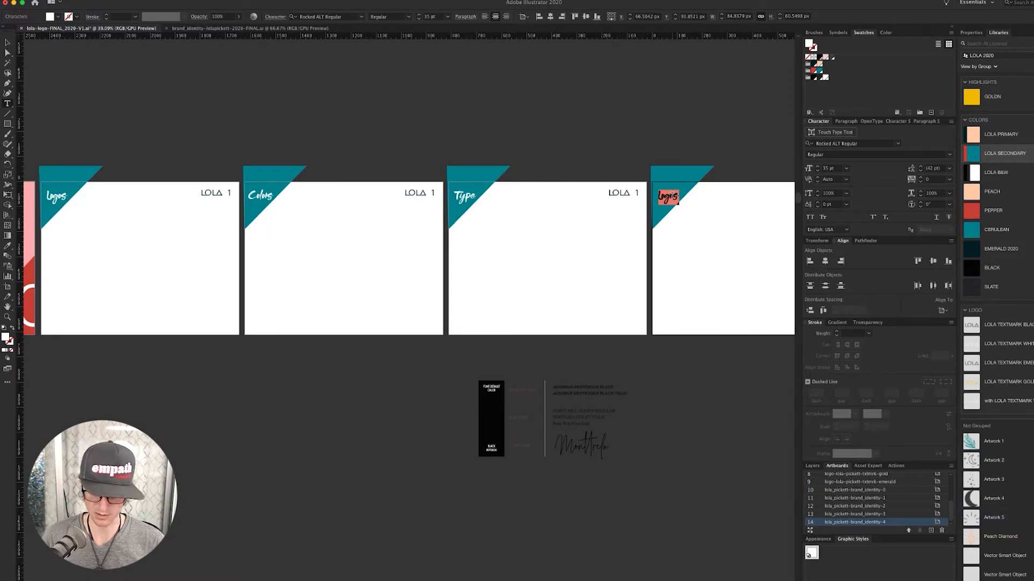
type("?")
key("Escape")
left_click(641, 128)
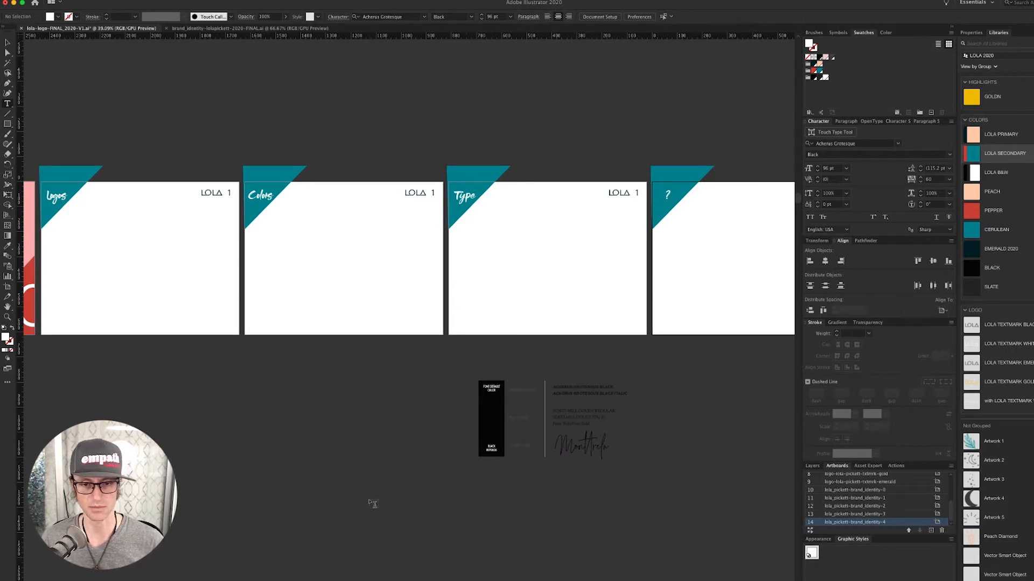
left_click_drag(395, 509, 722, 390)
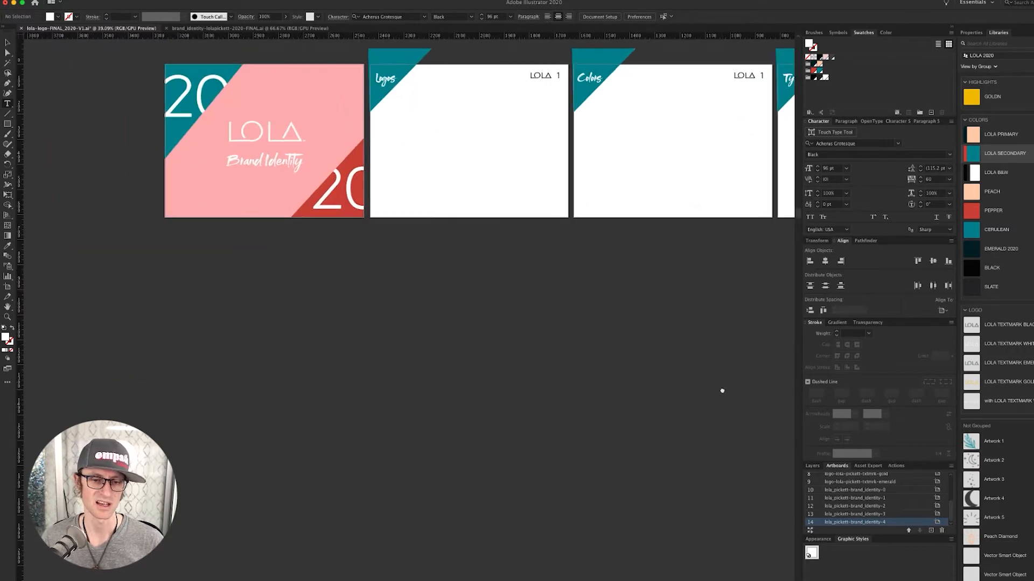
left_click_drag(392, 449, 712, 328)
left_click_drag(391, 483, 411, 455)
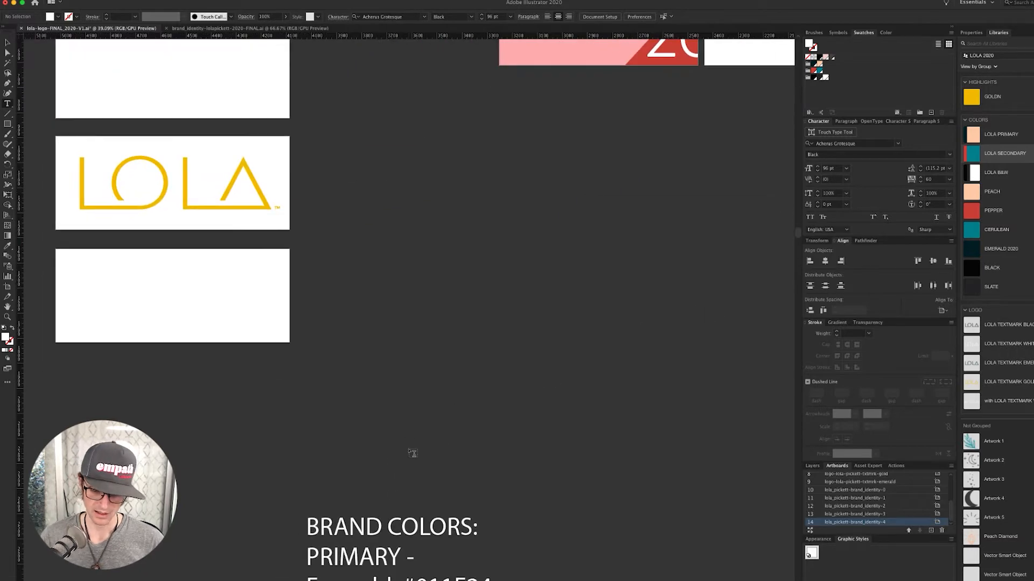
key("super+minus")
key("super+minus")
key("super+minus")
scroll(488, 404, "down", 5)
scroll(488, 404, "left", 2)
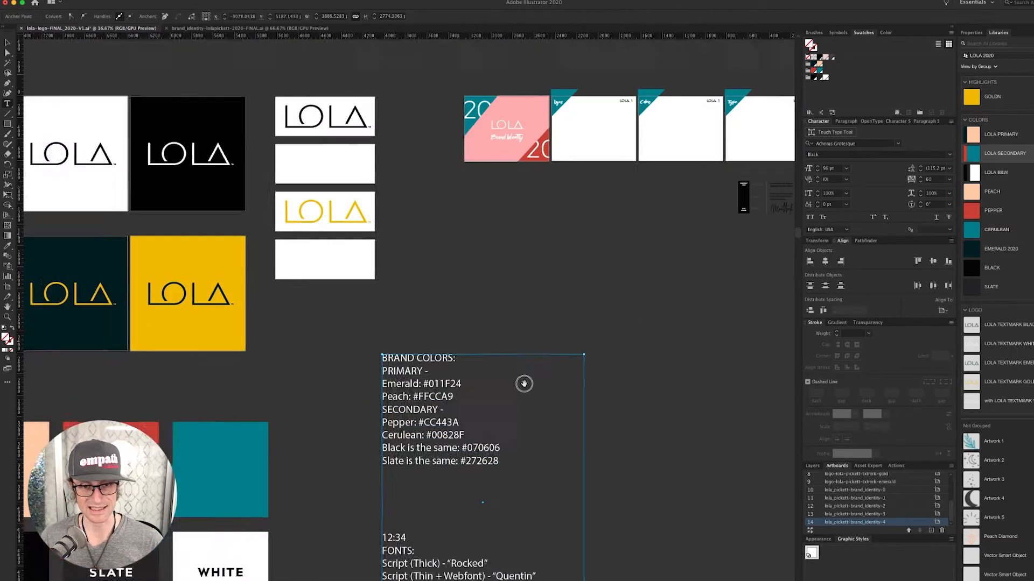
left_click(447, 278)
double_click(446, 279)
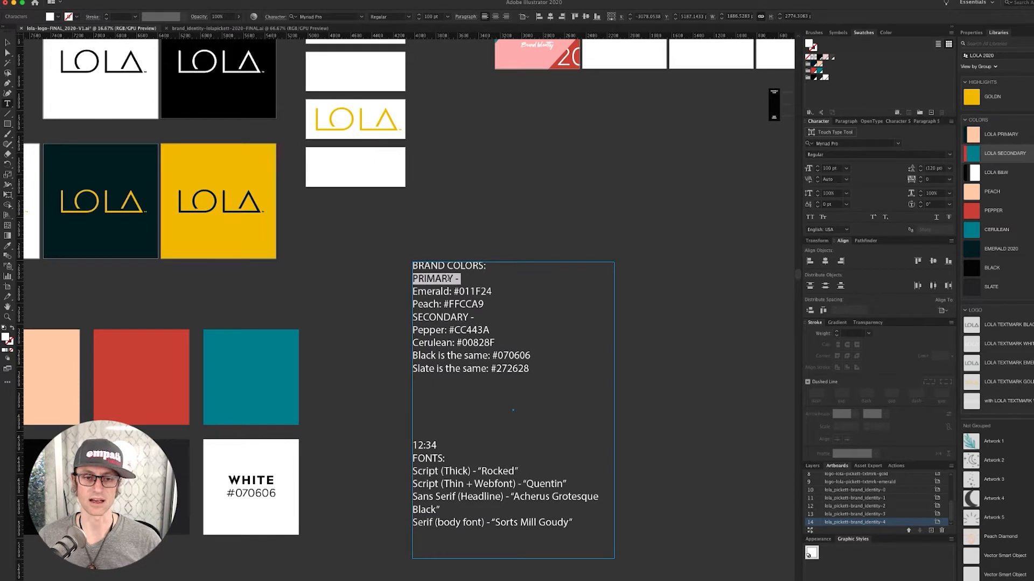
key("Escape")
left_click(535, 229)
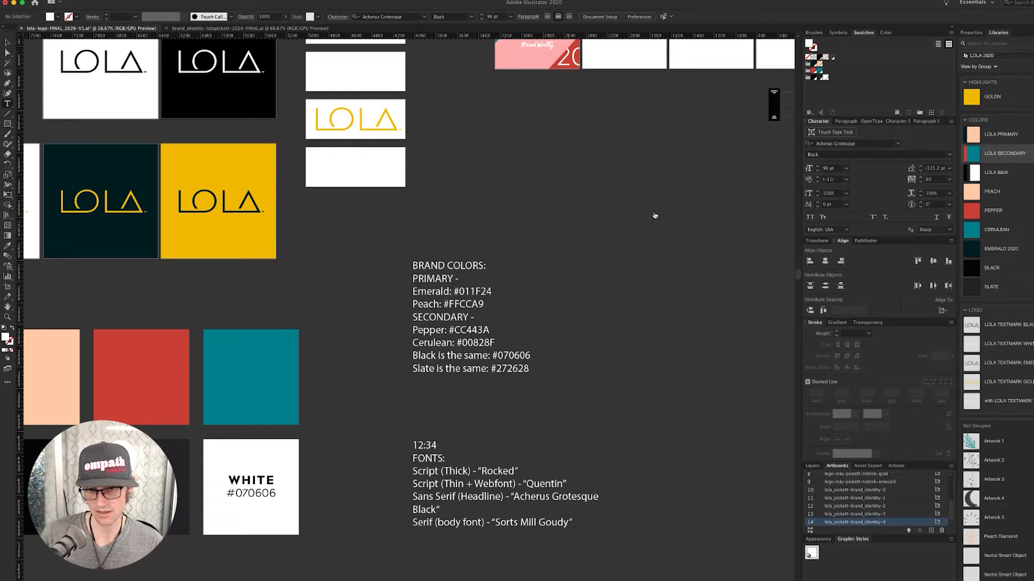
scroll(581, 258, "right", 4)
scroll(581, 258, "down", 1)
scroll(558, 268, "right", 2)
scroll(558, 268, "up", 1)
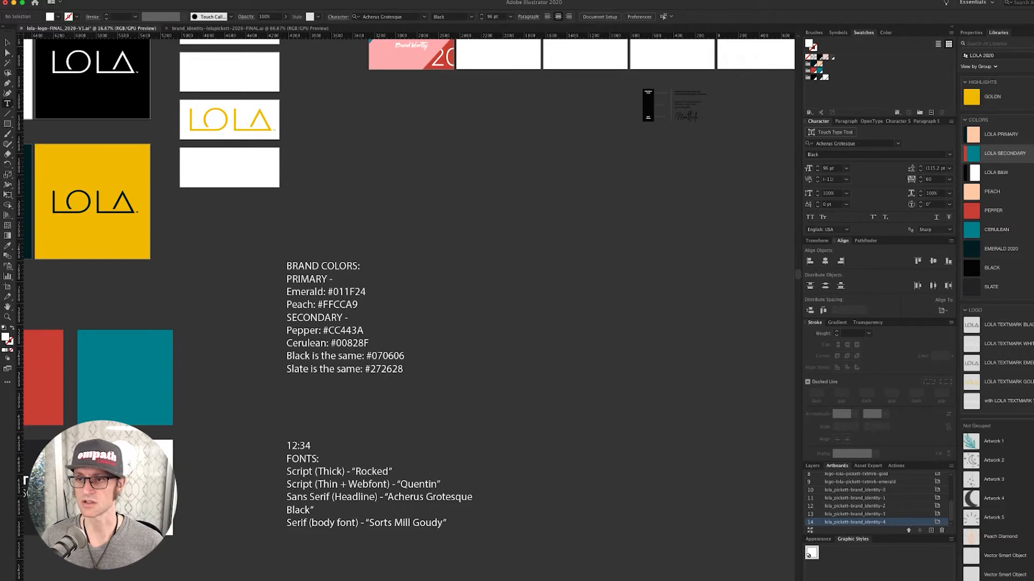
- Create an empty library named 'MY AWESOME LIBRARY!' and draw a white square beside the brand colors notes
left_click(1032, 33)
left_click(1022, 34)
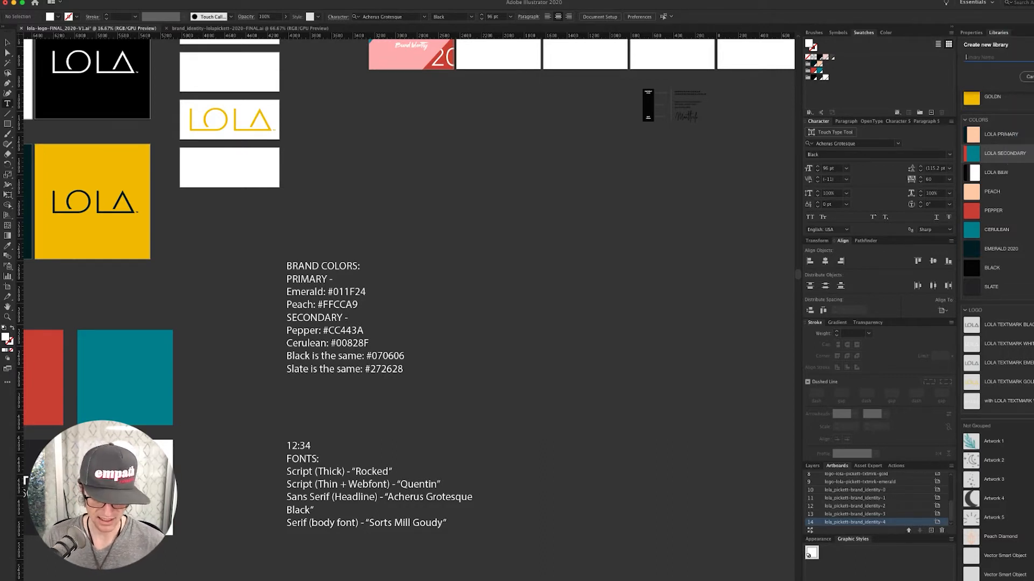
key("shift+m")
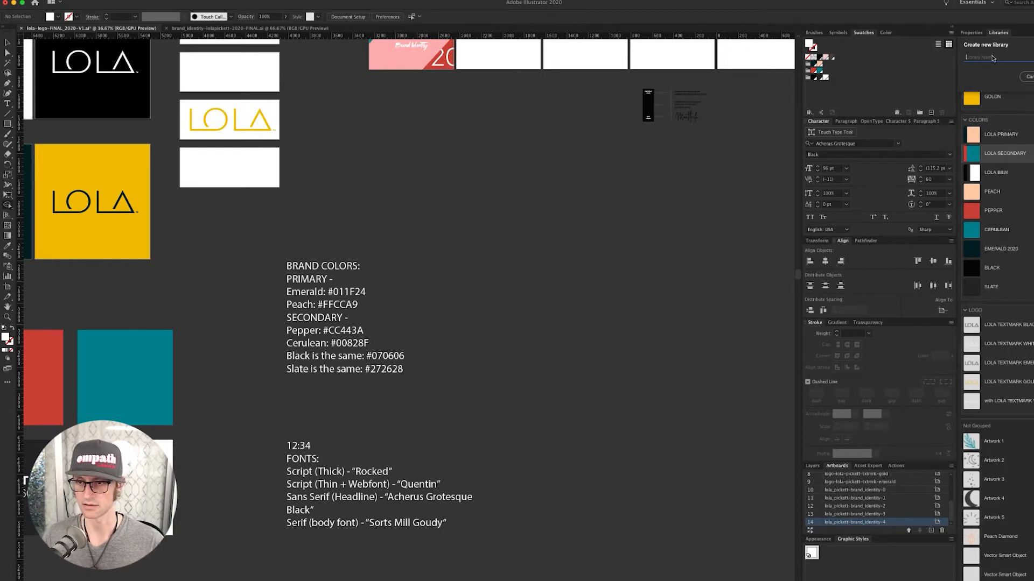
type("MY AWESOME LIB")
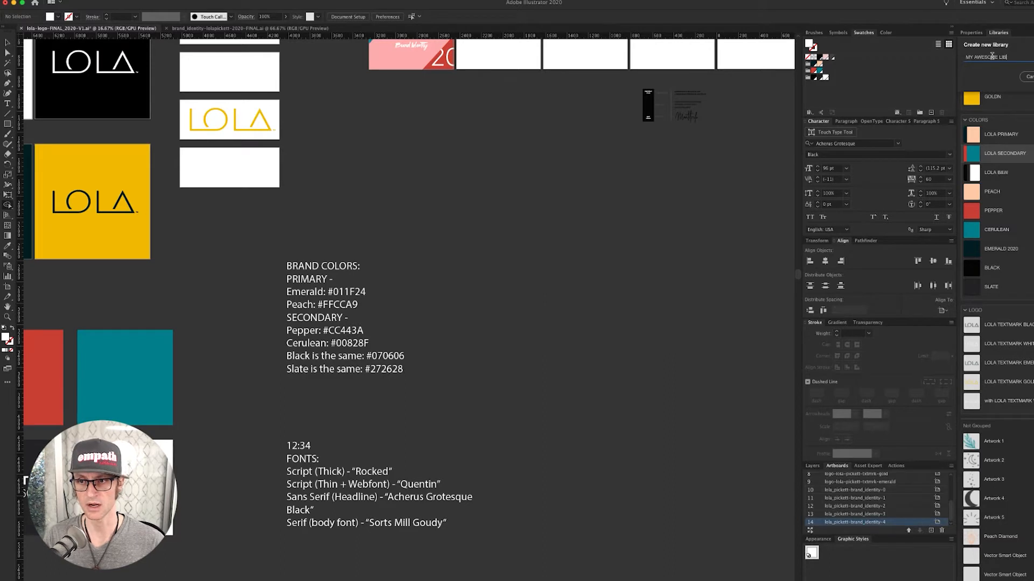
type("RARY!")
key("Return")
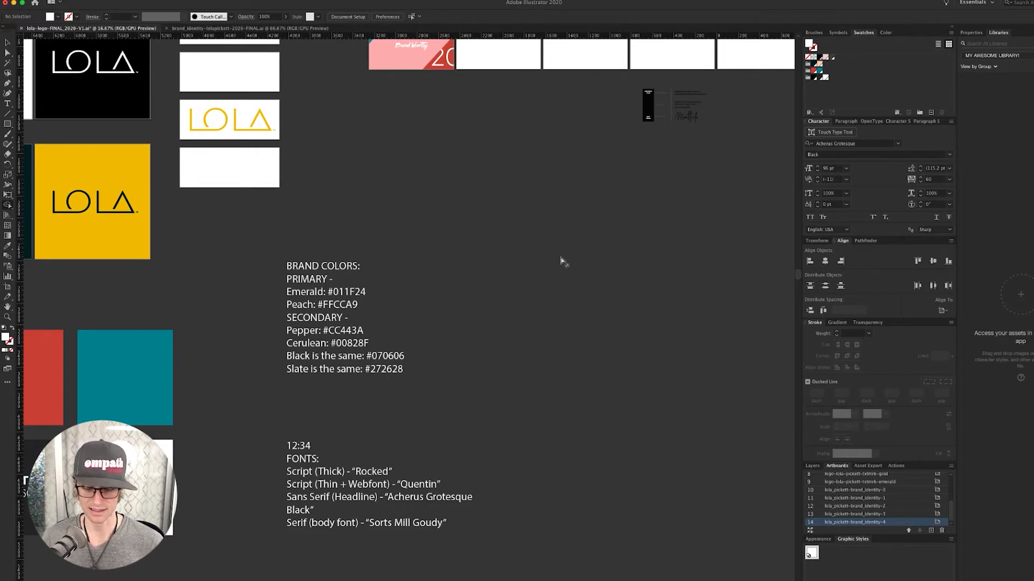
key("m")
left_click_drag(512, 216, 673, 370)
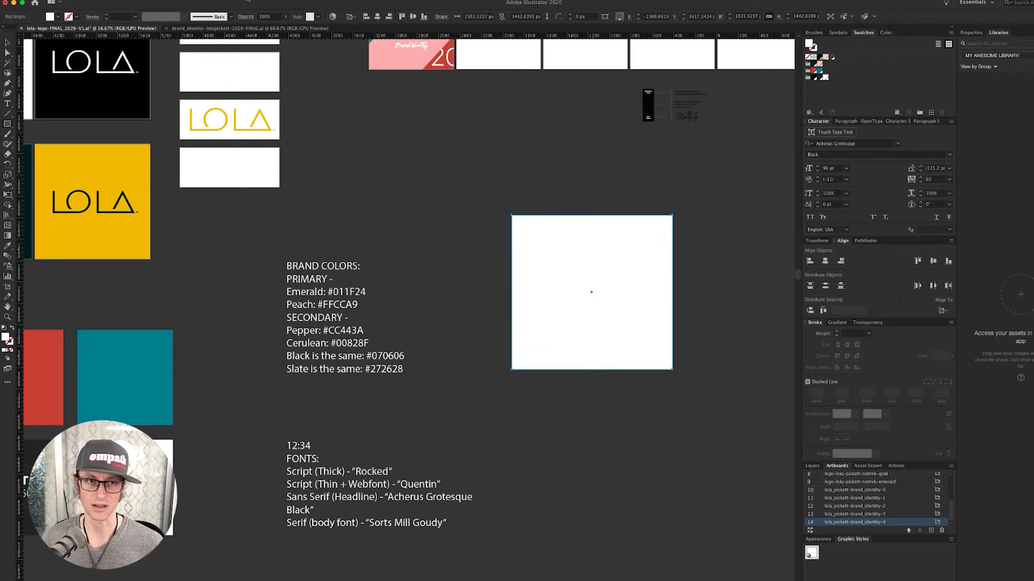
- Float the Color Guide panel over the canvas and set it to the Monochromatic harmony
left_click(223, 0)
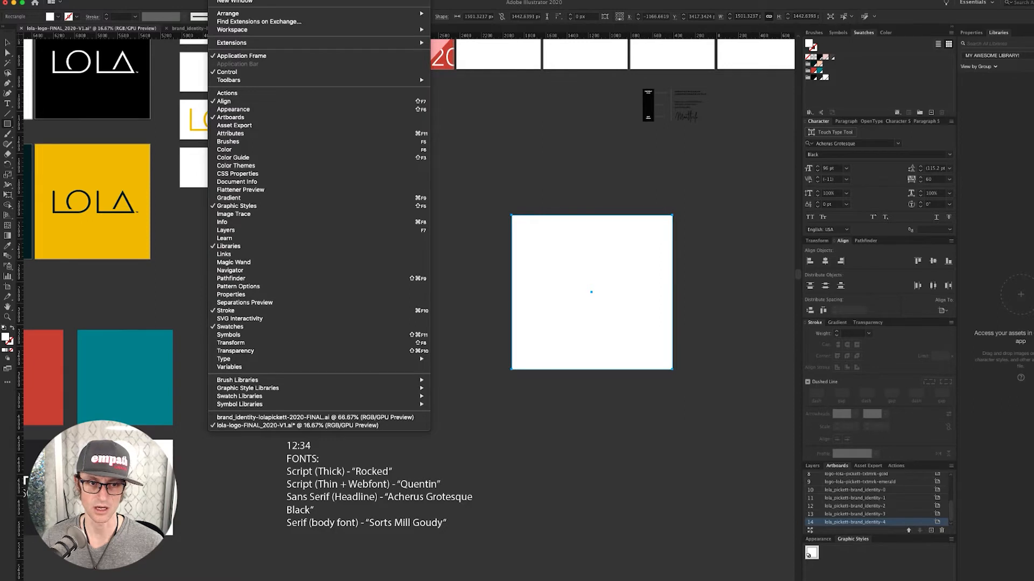
left_click(260, 158)
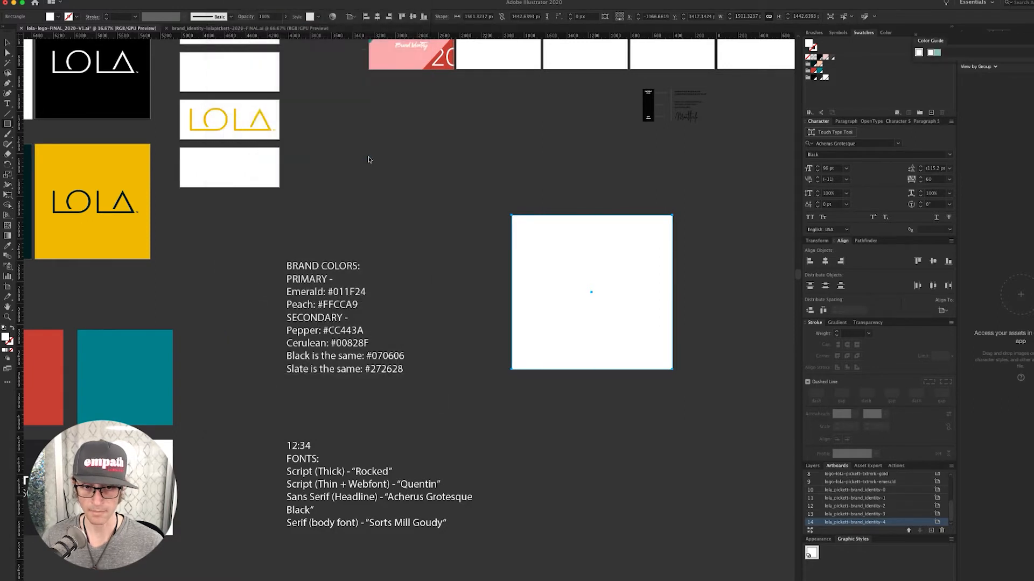
left_click_drag(959, 42, 394, 141)
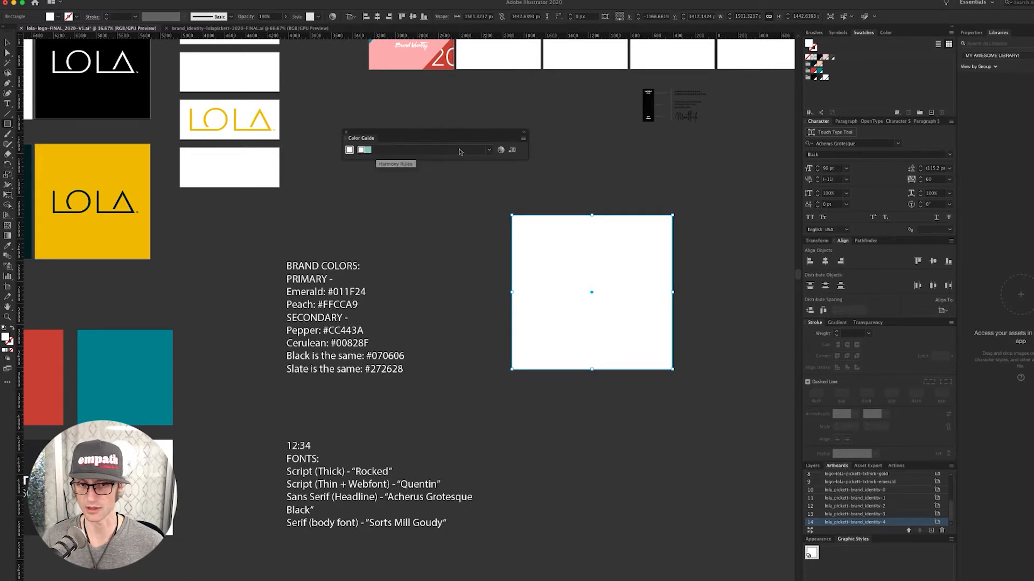
left_click(488, 151)
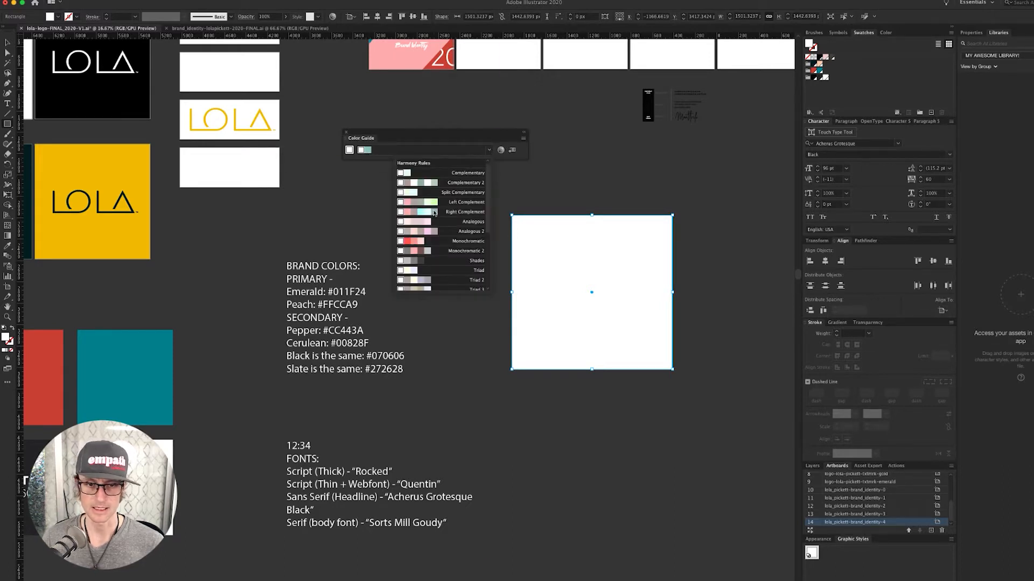
left_click(421, 242)
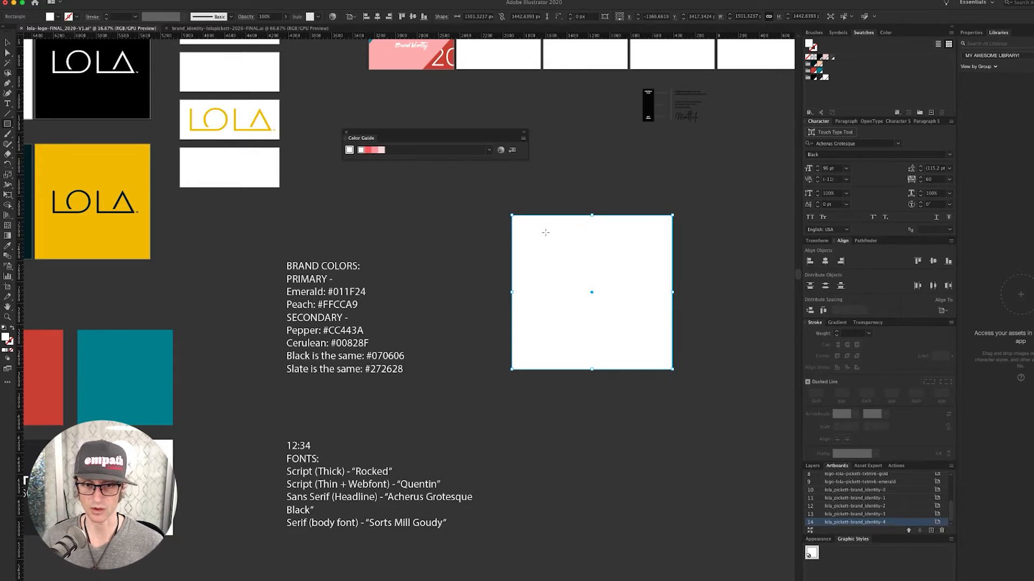
- Duplicate the square into a staggered stack of four, filling copies red, medium pink and light pink
left_click_drag(567, 256, 593, 285)
key("ctrl+d")
key("ctrl+d")
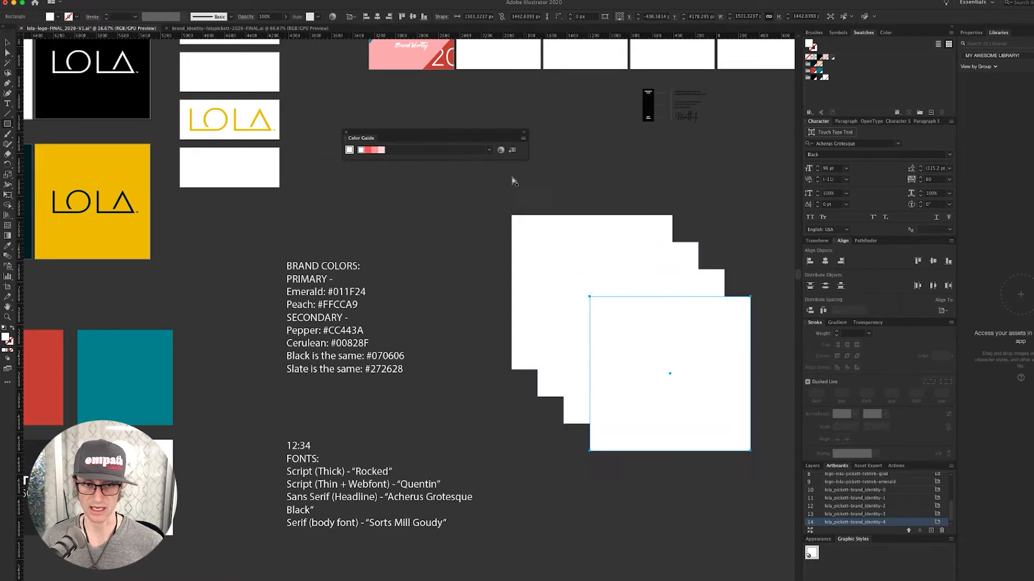
left_click(536, 253, "shift")
left_click(549, 259)
left_click(369, 150)
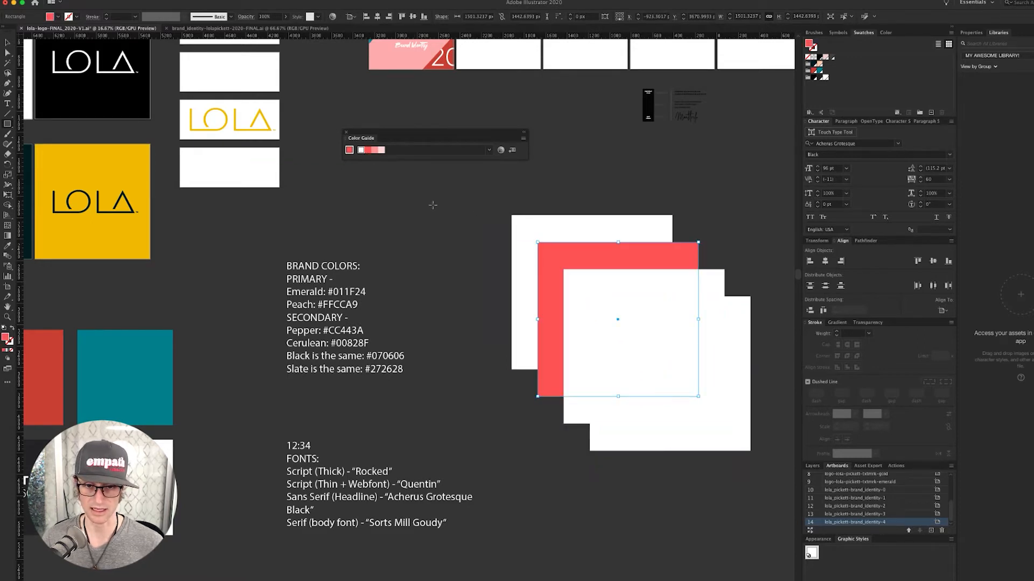
left_click(595, 280)
left_click(375, 150)
left_click(606, 312)
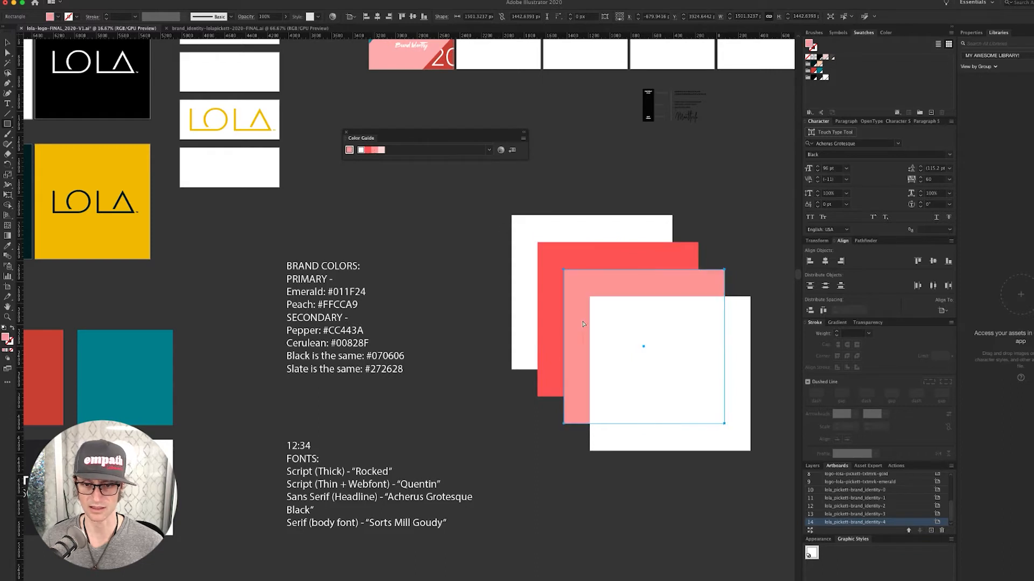
left_click(385, 153)
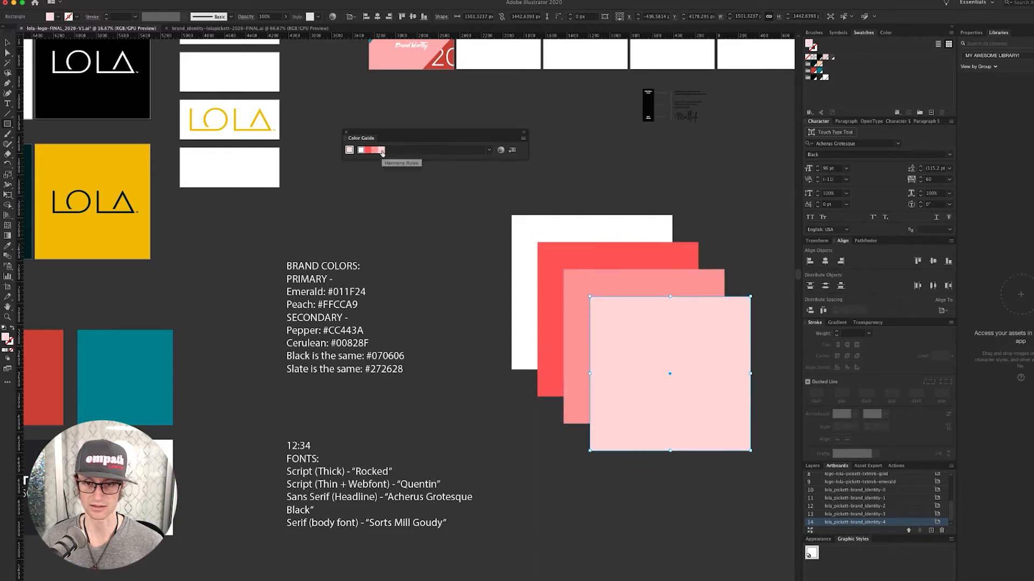
left_click(681, 183)
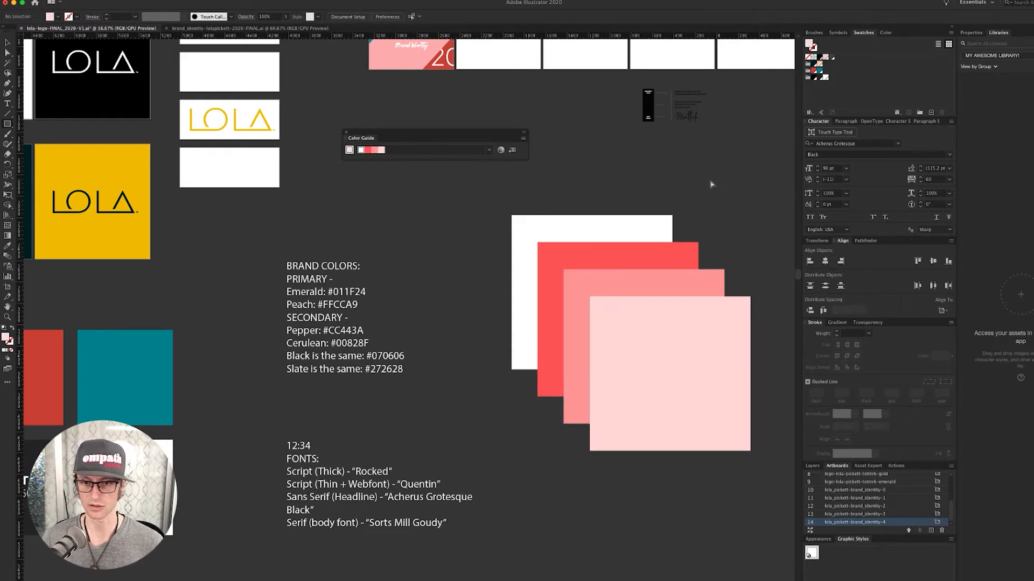
left_click(640, 229)
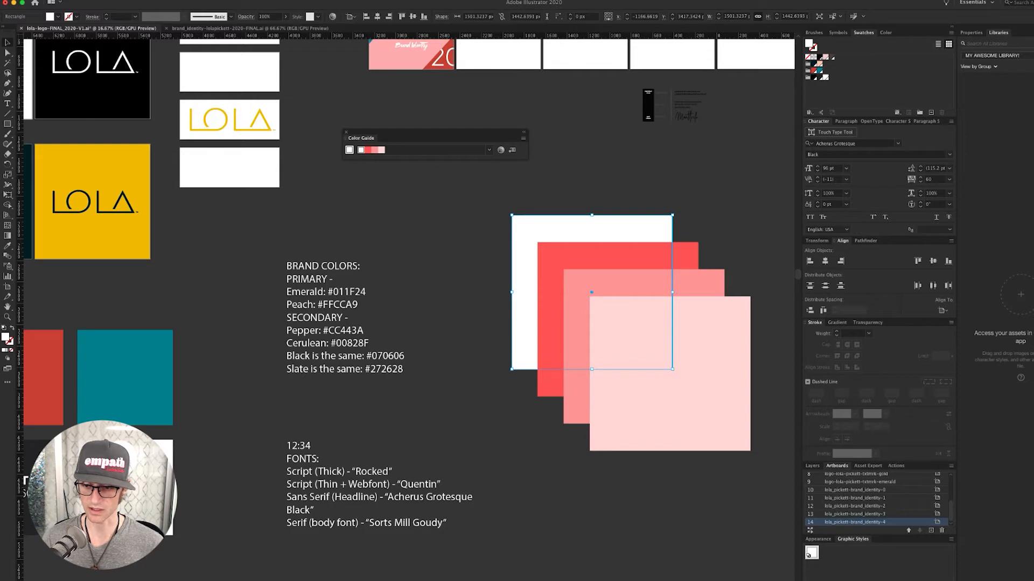
left_click(1020, 576)
- Save the square fills #FFFFFF, #FF5959, #FF8989 and #FFD8D8 to the library, then open Recolor Artwork
left_click(985, 567)
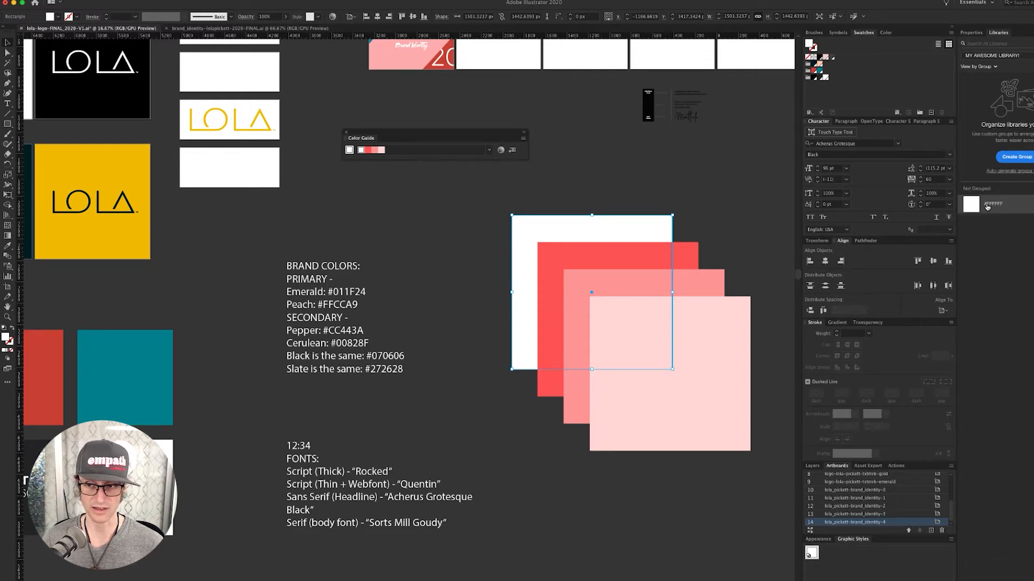
left_click(742, 225)
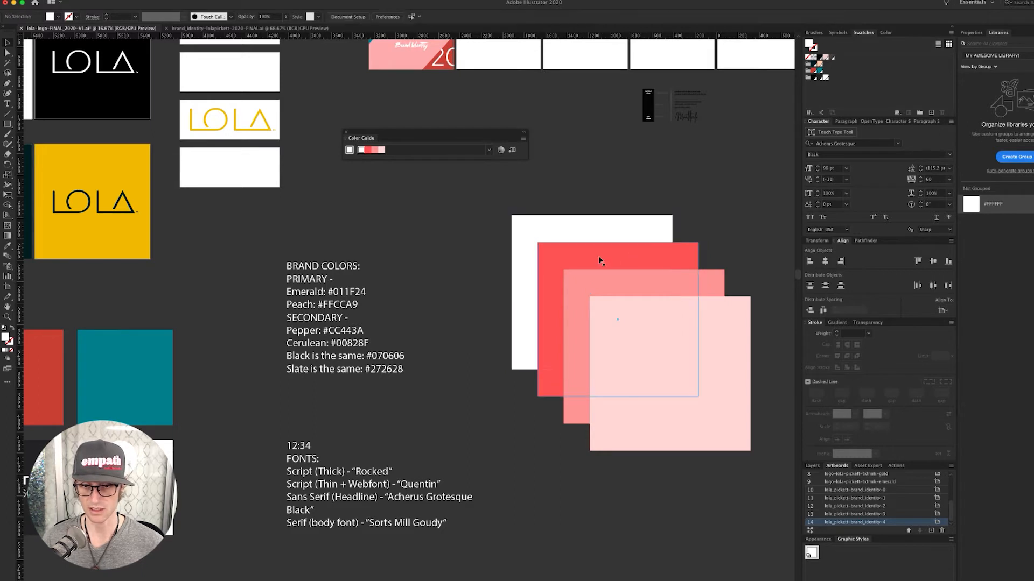
left_click(599, 256)
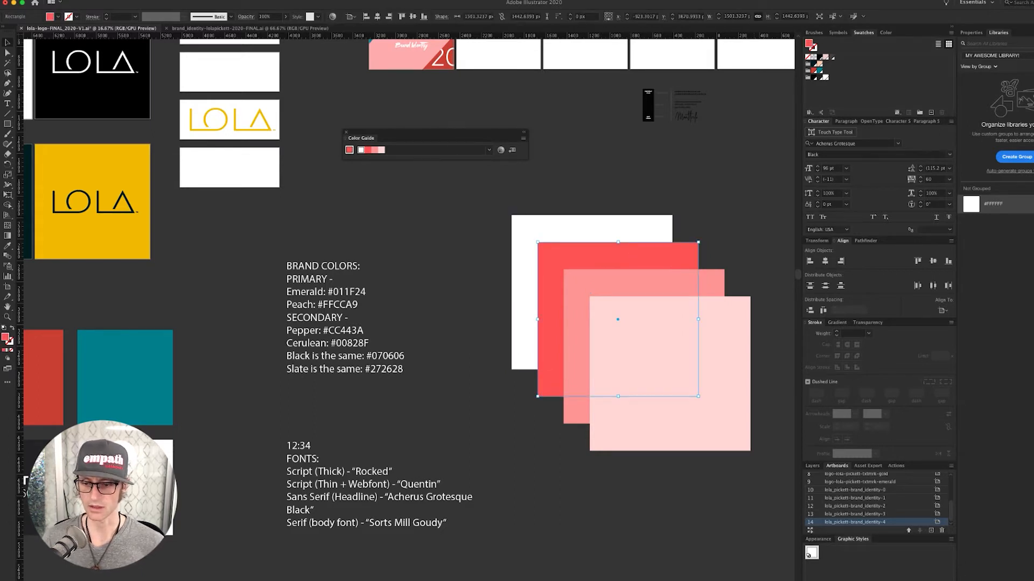
left_click(1009, 566)
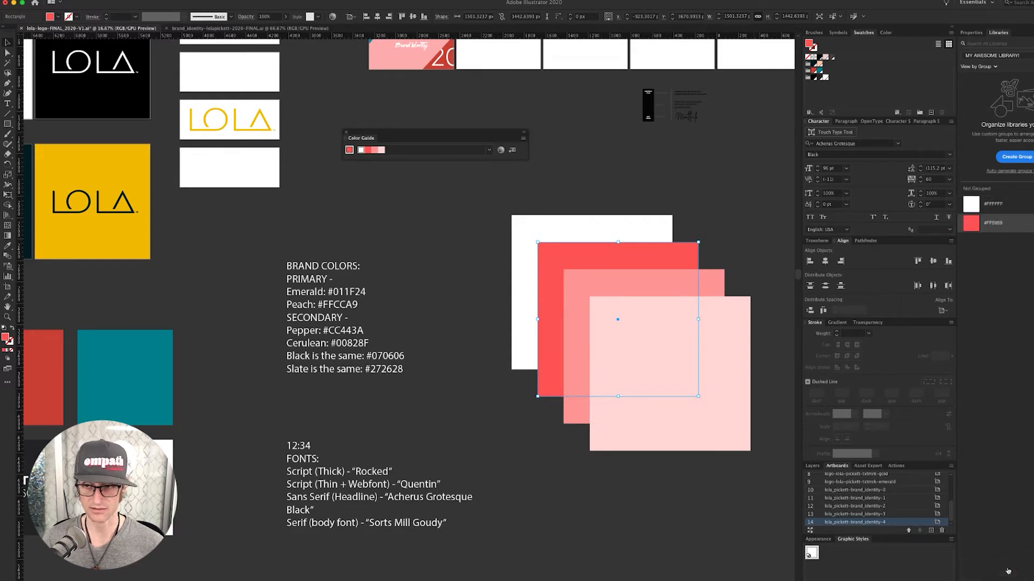
left_click(605, 285)
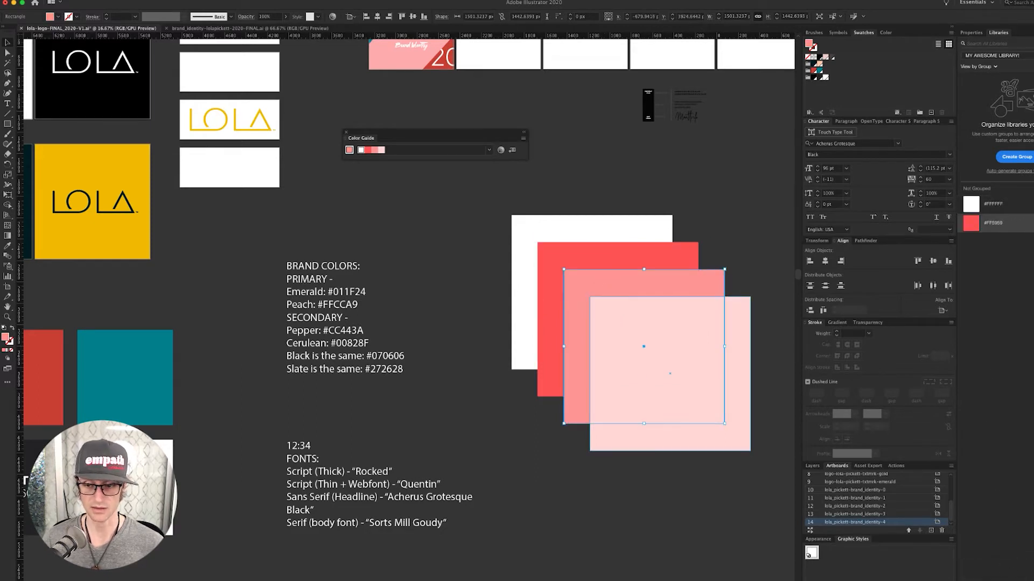
left_click(967, 580)
left_click(989, 566)
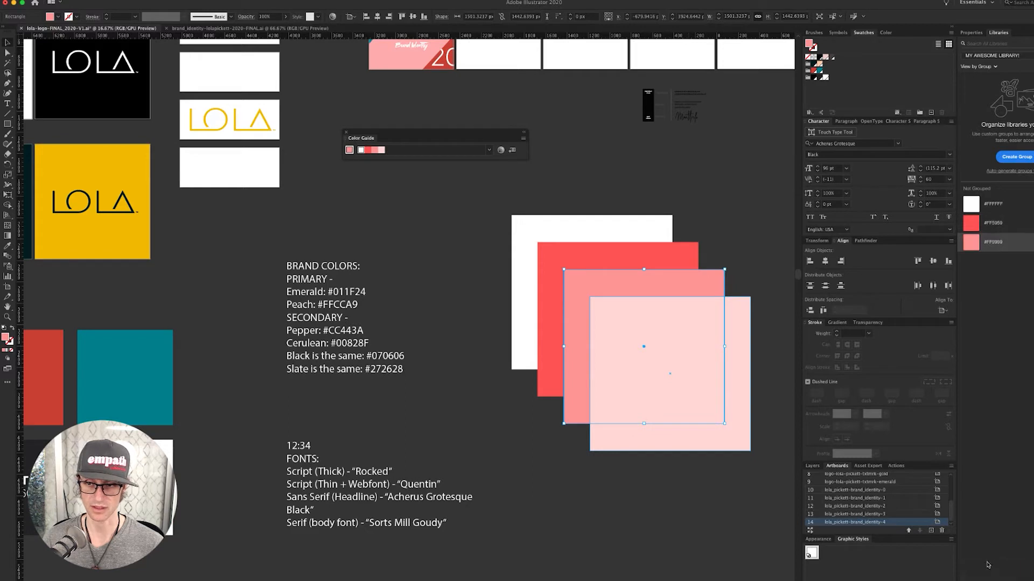
left_click(667, 366)
left_click(967, 580)
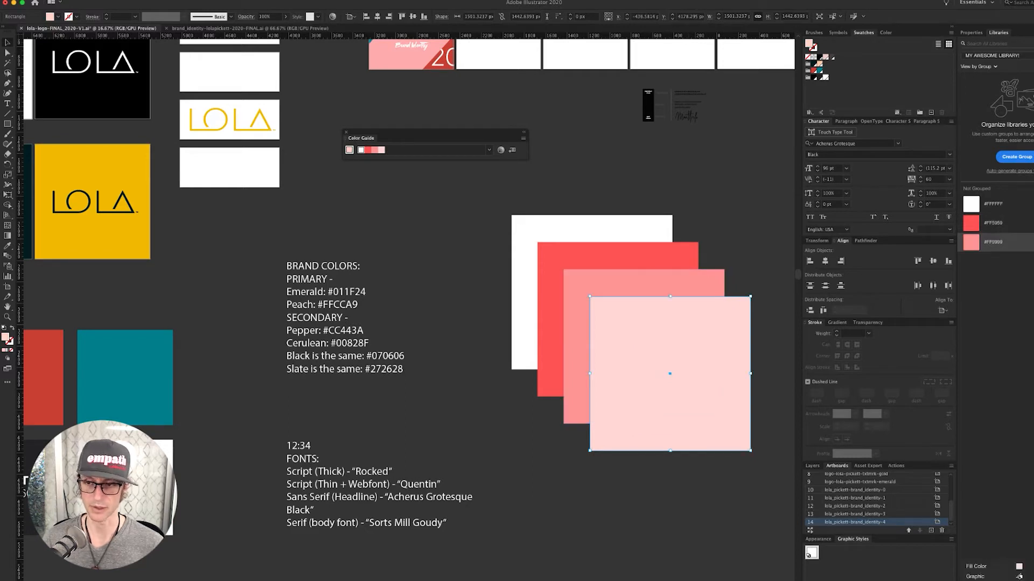
left_click(995, 567)
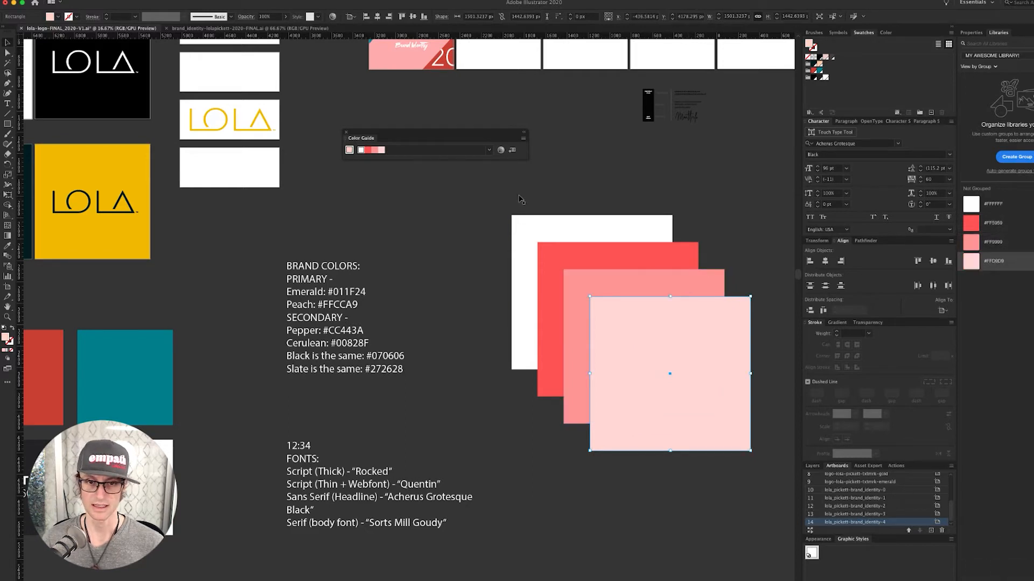
left_click(501, 150)
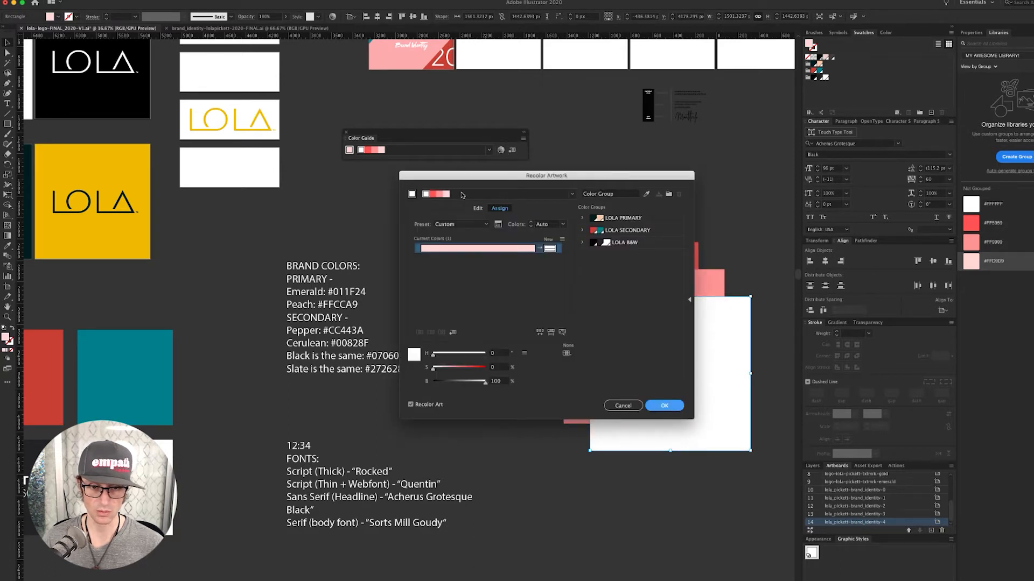
- Explore the Recolor Artwork colour wheel in segmented and bar views and the assignment options
left_click(433, 194)
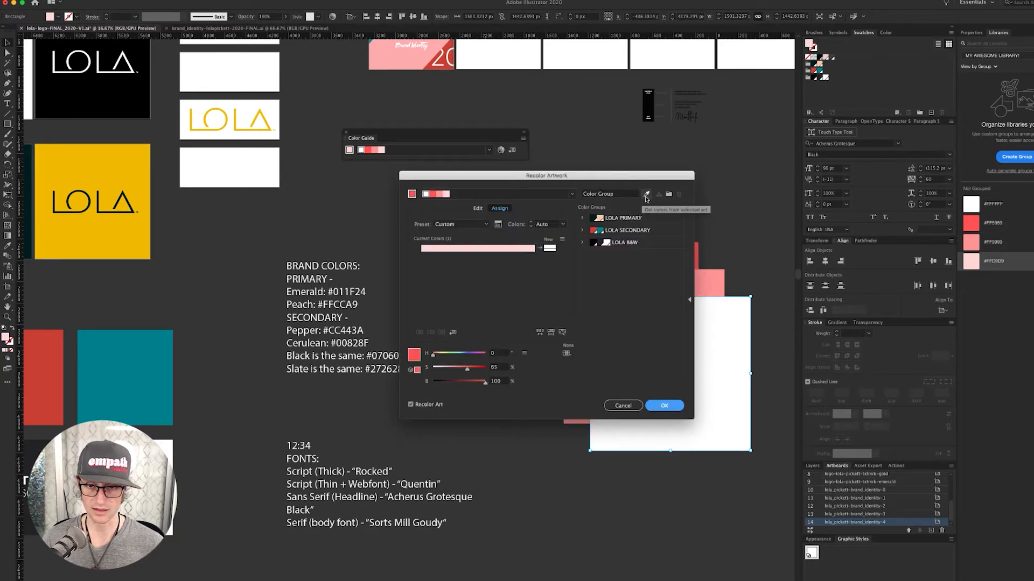
left_click(477, 209)
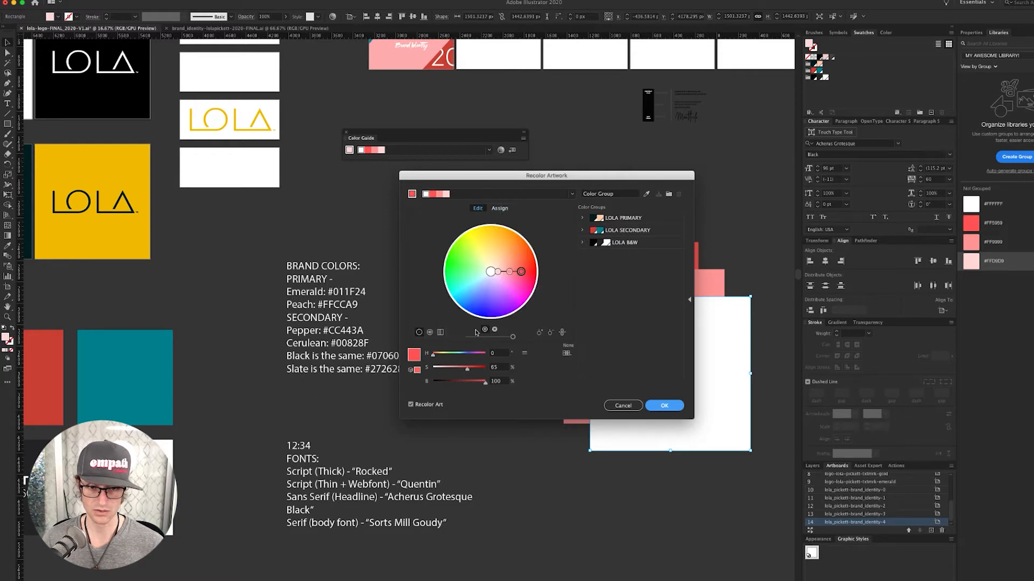
left_click(429, 332)
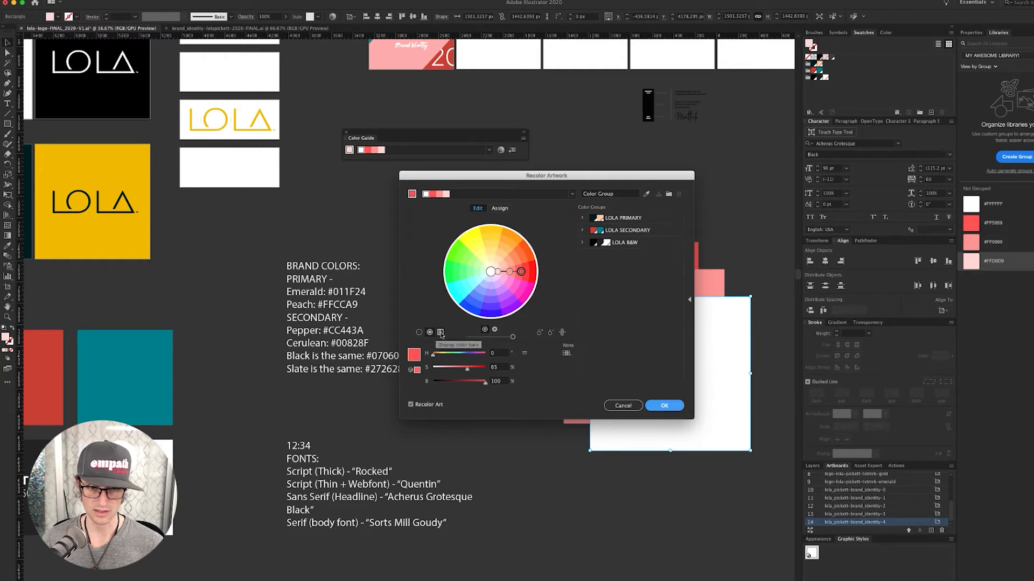
left_click(440, 333)
left_click(429, 332)
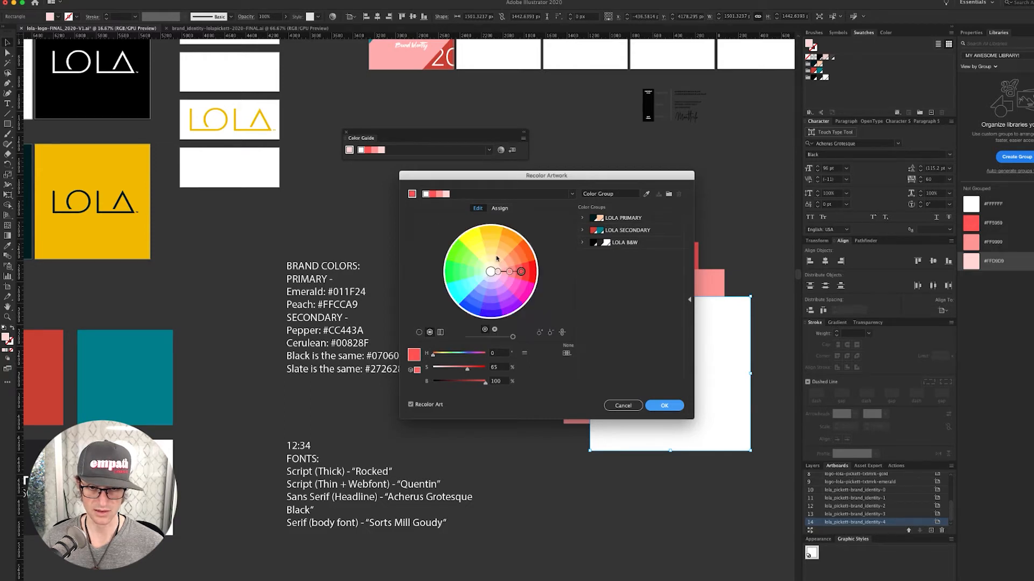
left_click(500, 209)
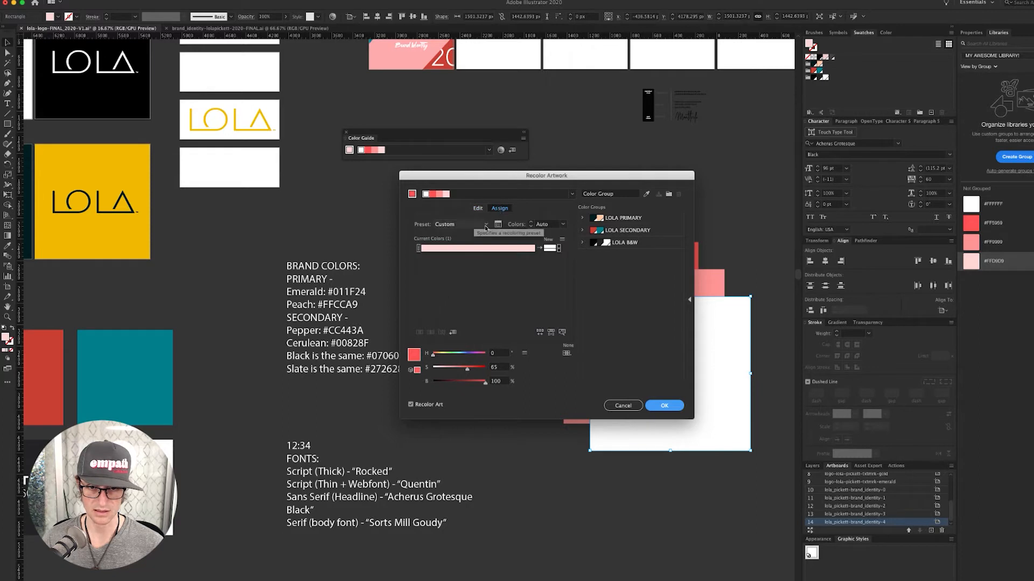
left_click(478, 209)
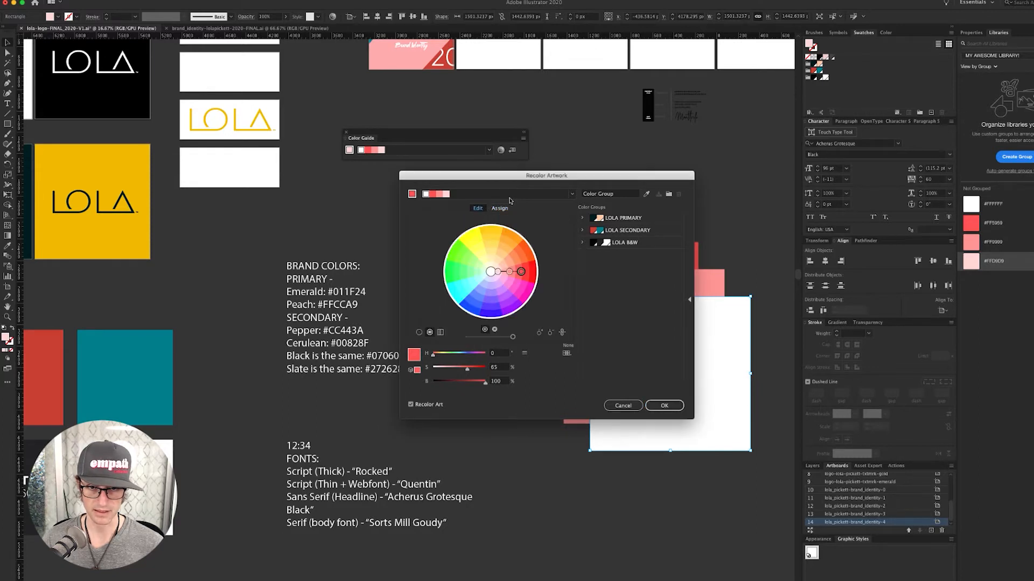
- Apply the Compound 1 harmony, make its green the active colour, and confirm
left_click(572, 194)
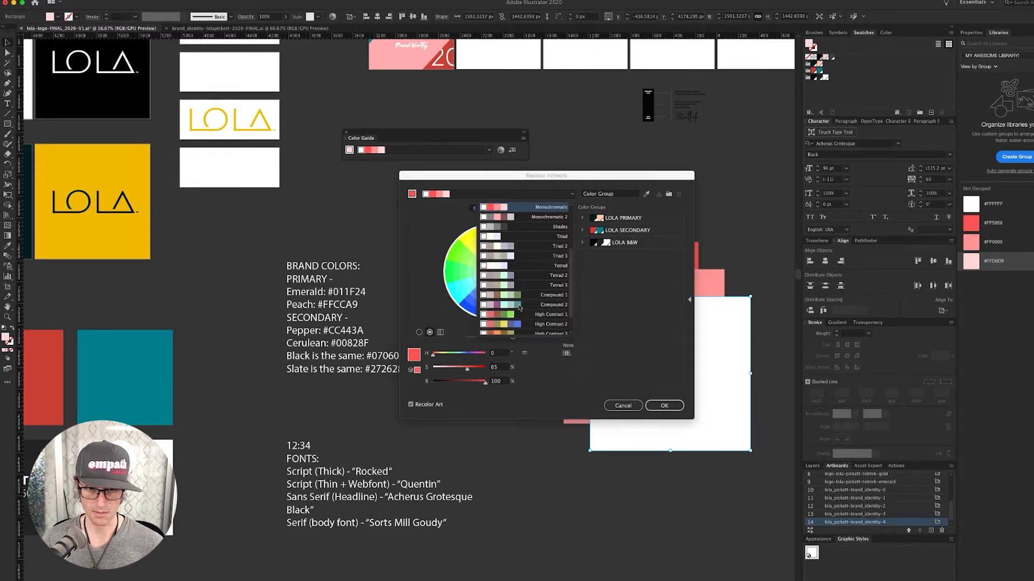
scroll(520, 309, "down", 3)
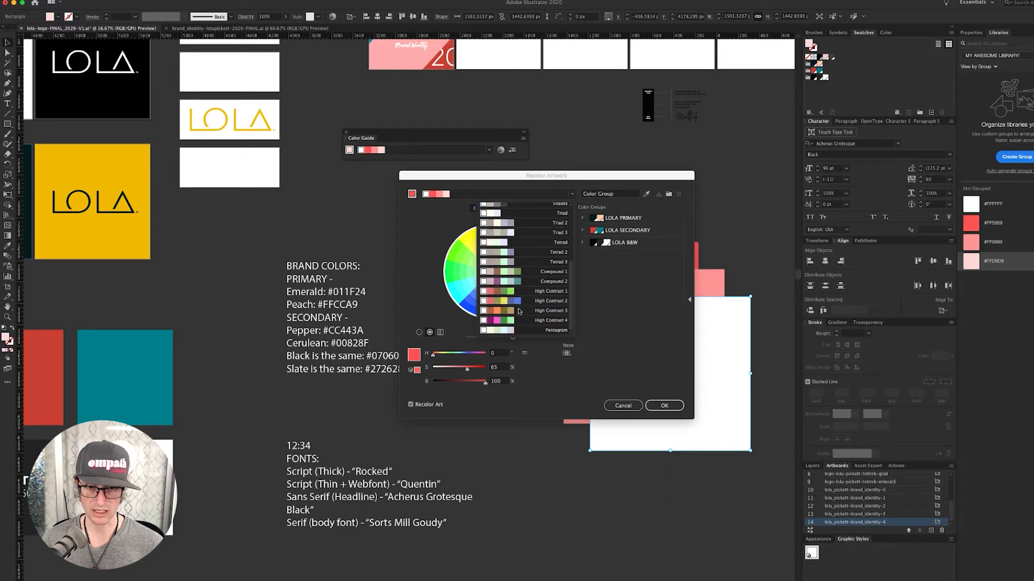
left_click(521, 276)
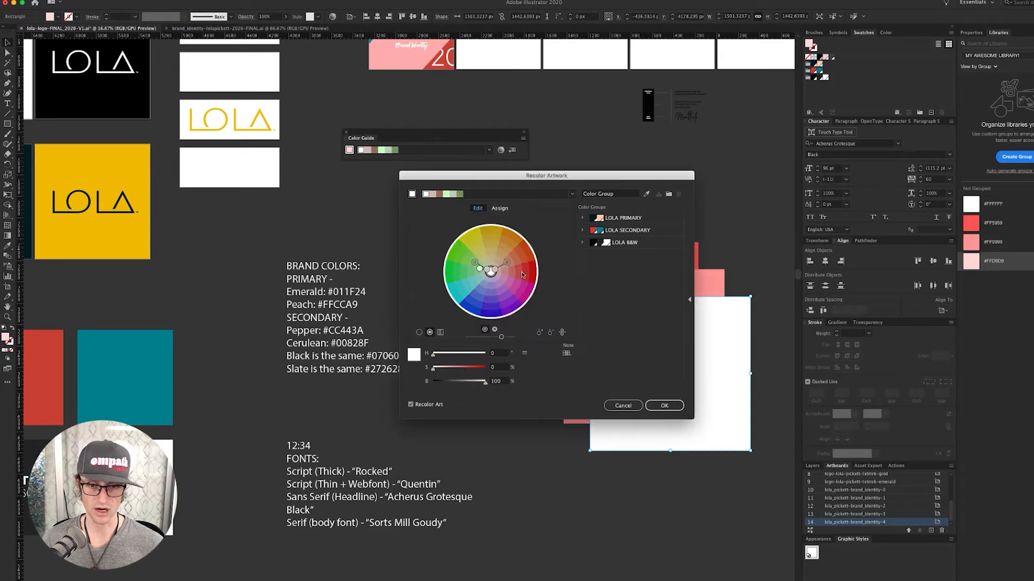
left_click(459, 195)
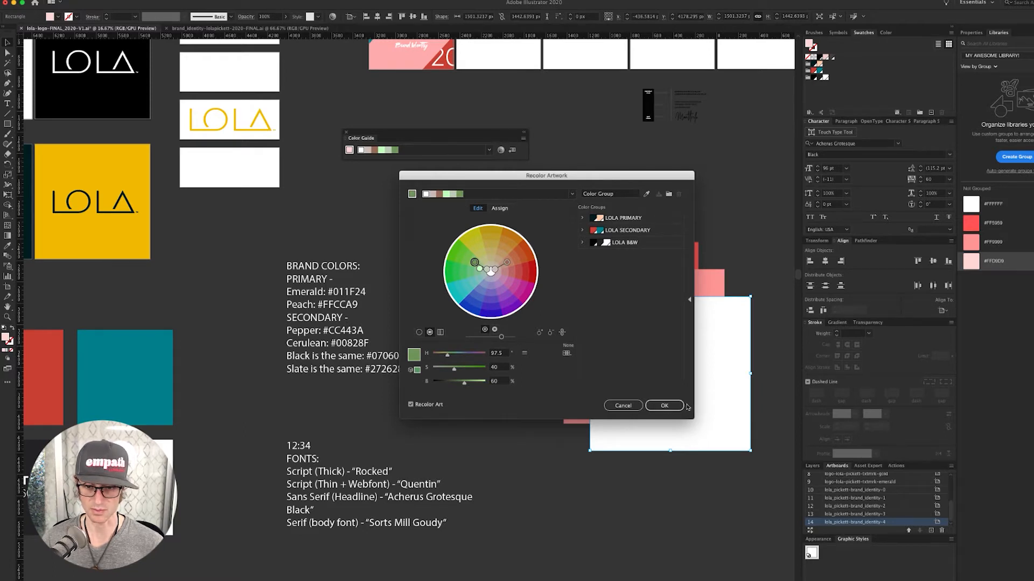
left_click(664, 406)
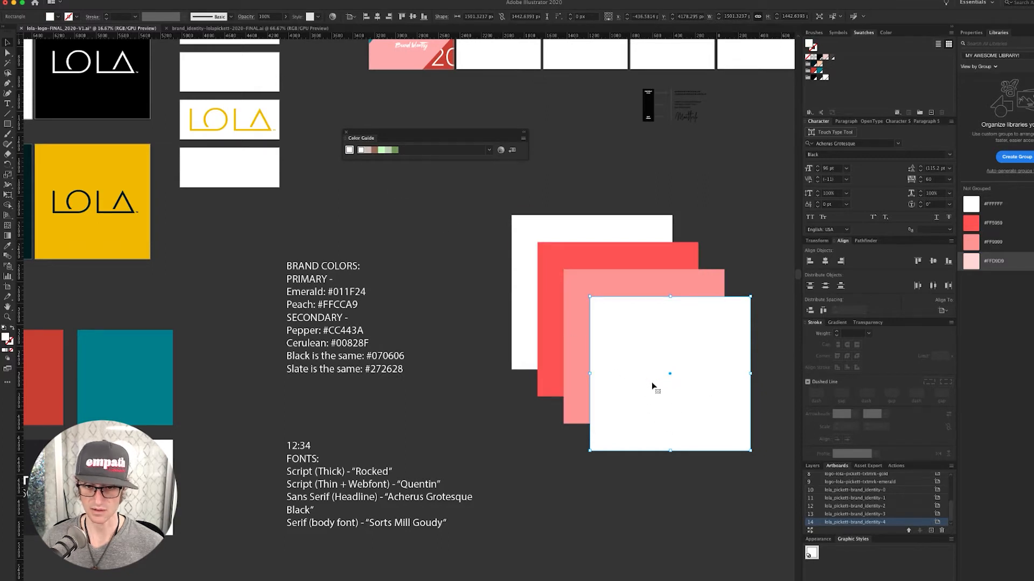
- Add a green duplicate square to the stack and save its #73995C fill to the library
left_click_drag(660, 378, 688, 403)
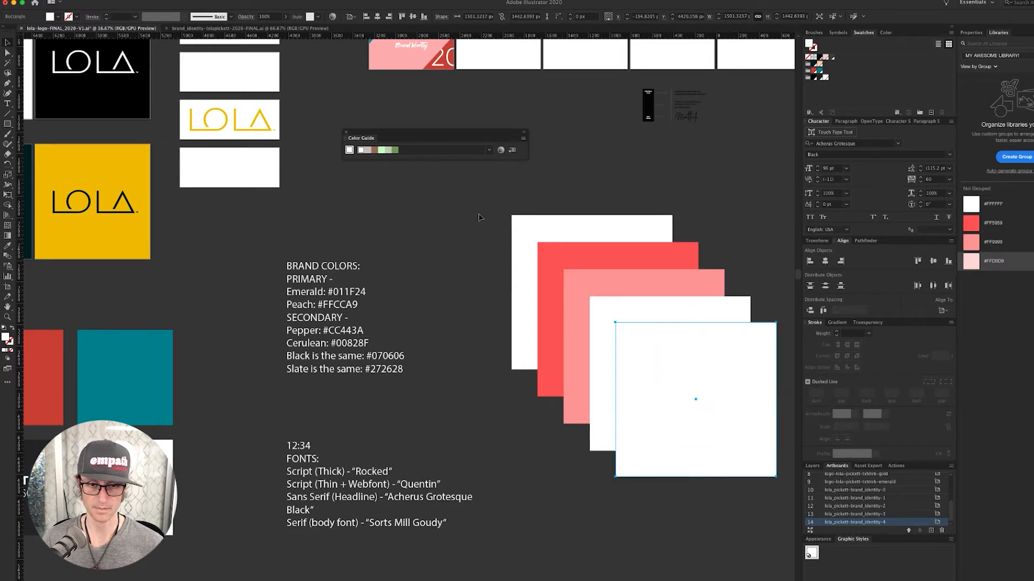
left_click(396, 151)
left_click(697, 170)
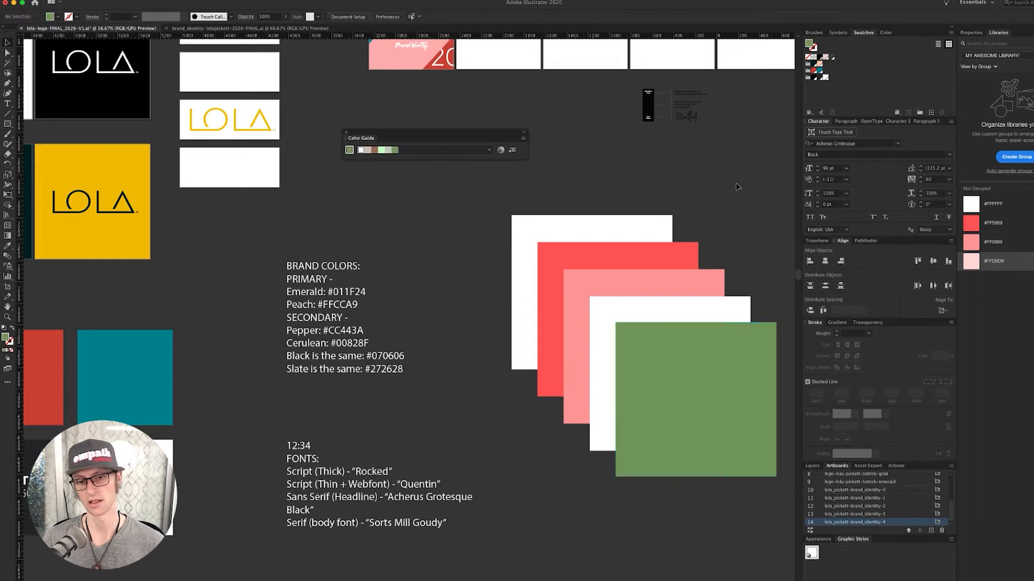
left_click(682, 370)
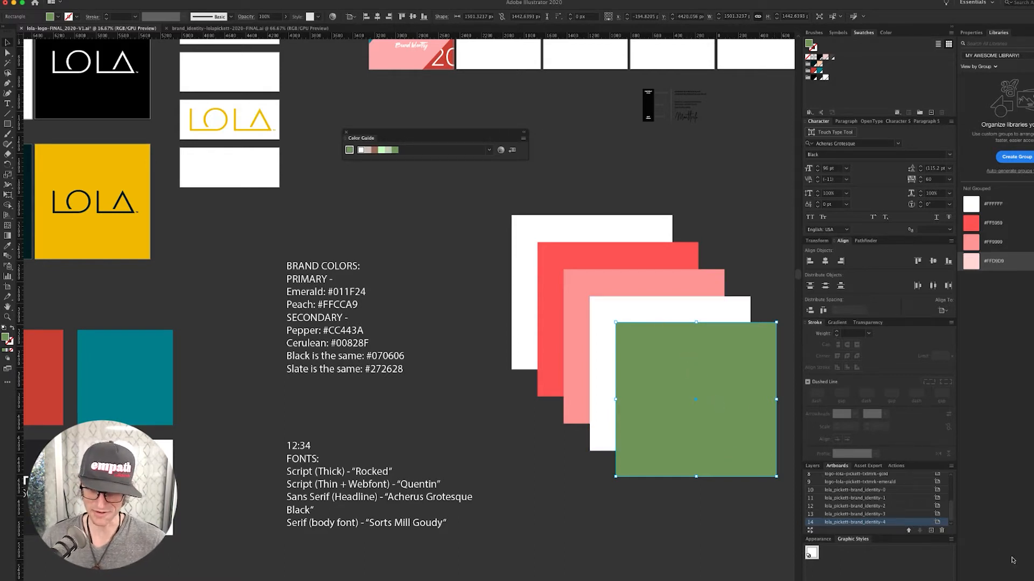
left_click(1019, 577)
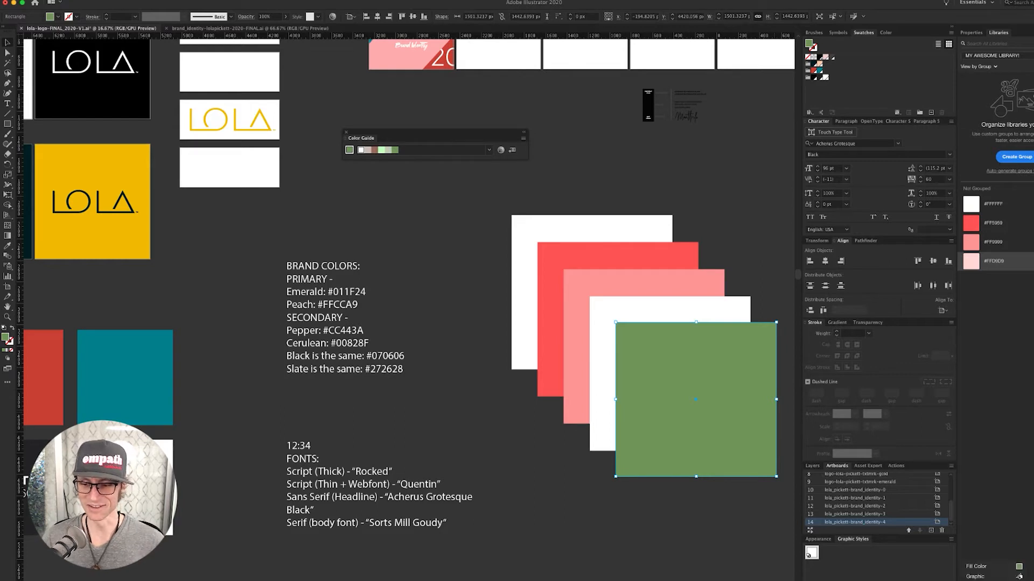
left_click(976, 567)
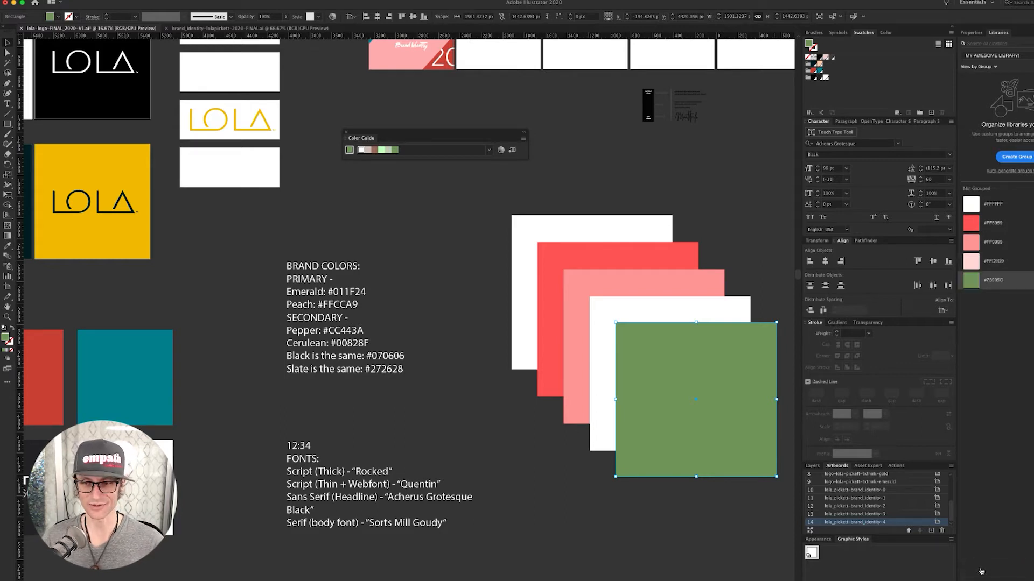
double_click(993, 205)
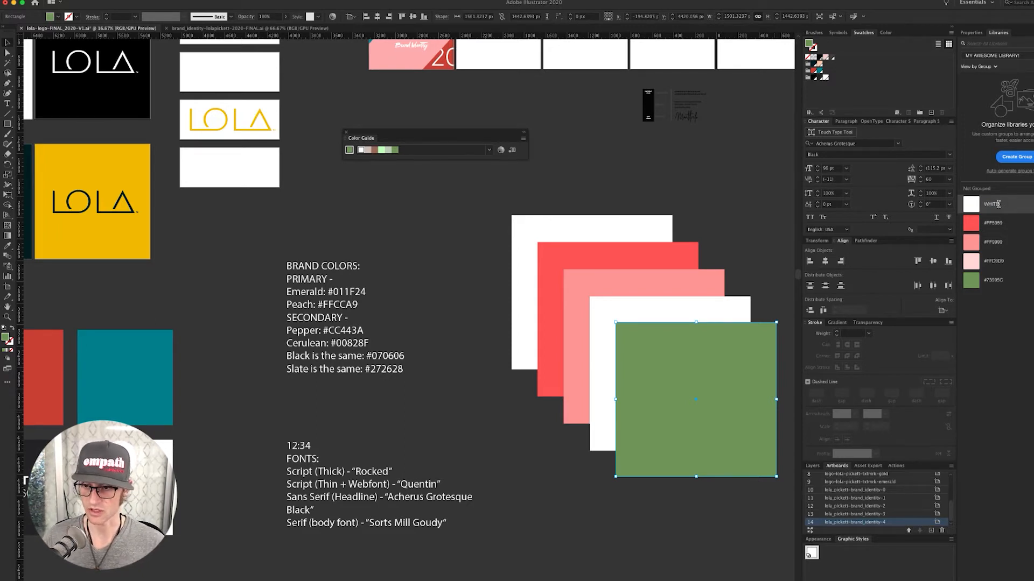
- Name the white swatch WHITE and the bright red swatch STRAWBERRY MILKSHAKE
double_click(995, 223)
left_click(993, 206)
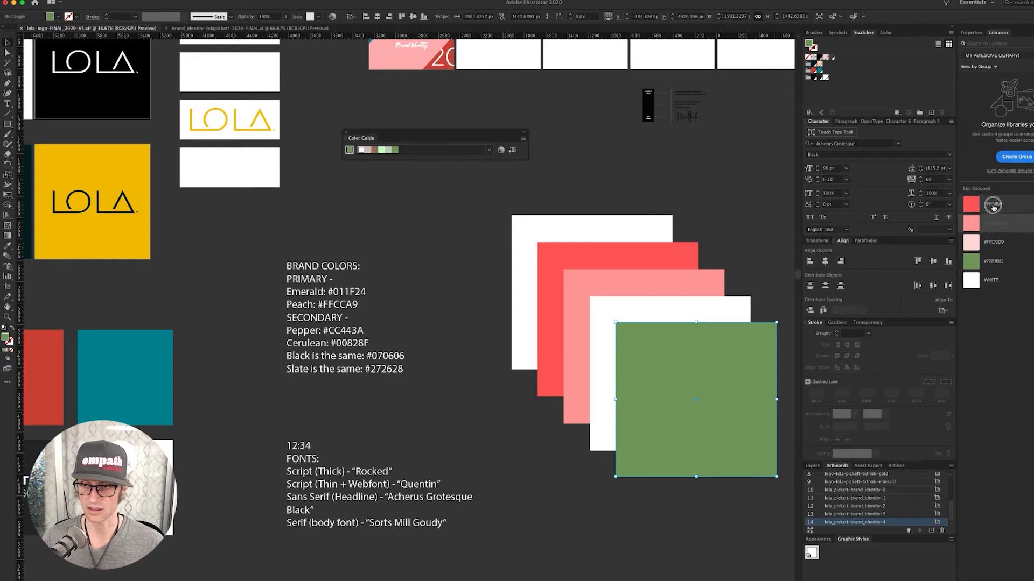
double_click(994, 206)
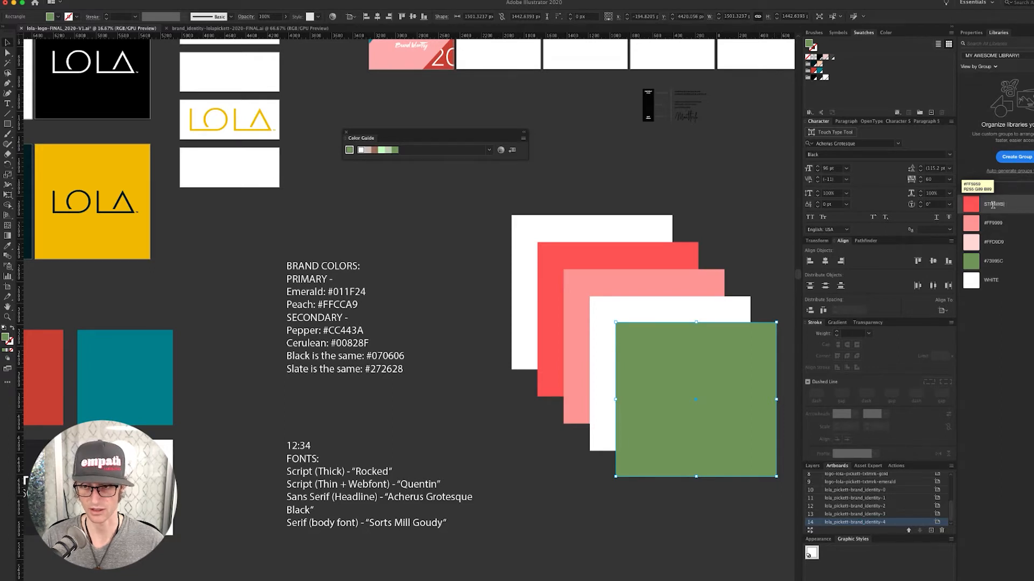
type("STRAWBERRY M")
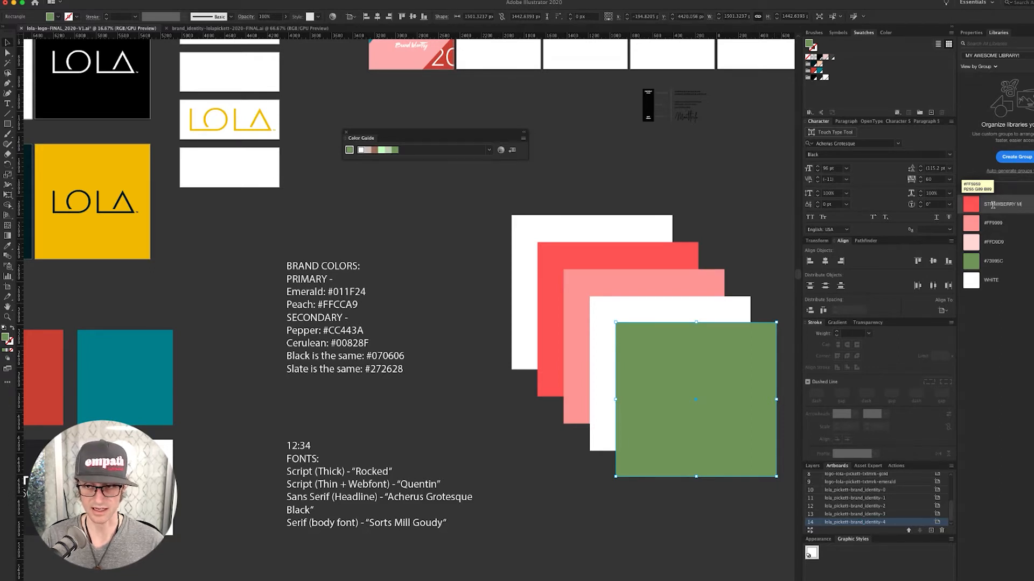
type("ILKSH")
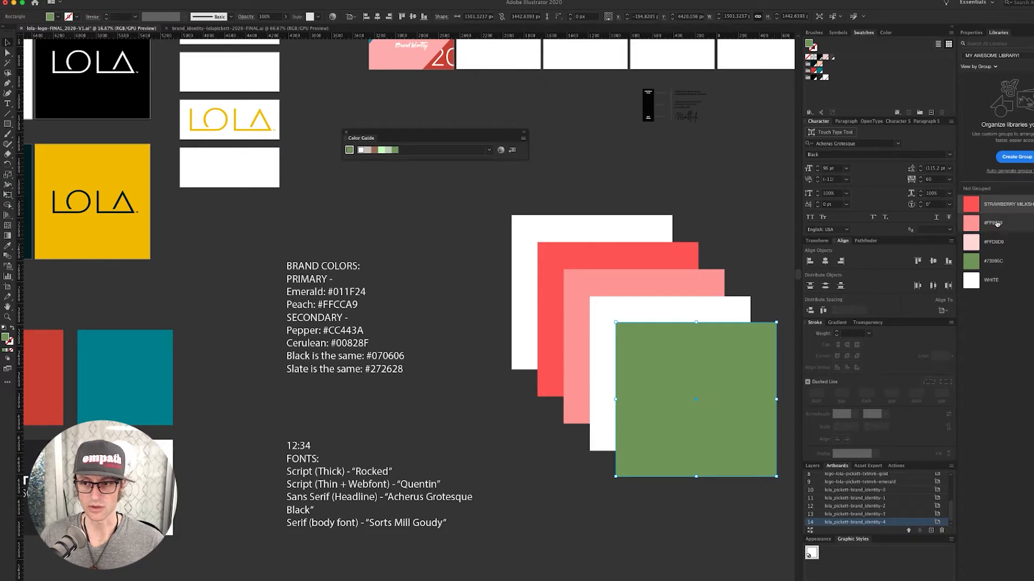
key("Return")
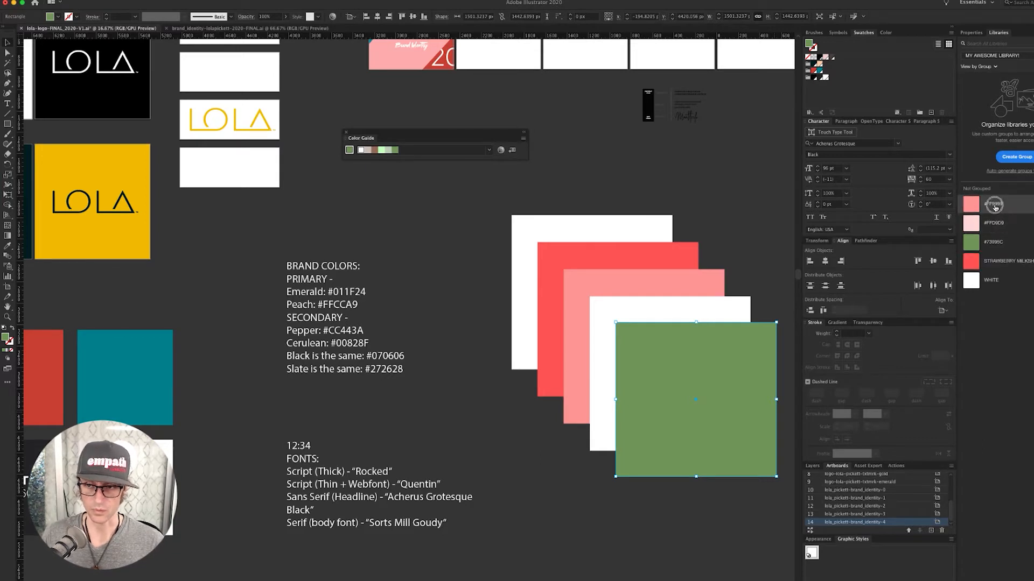
- Rename the remaining swatches ROSE, POWDER and MINT, filling the last square powder pink
double_click(994, 204)
type("ROSE")
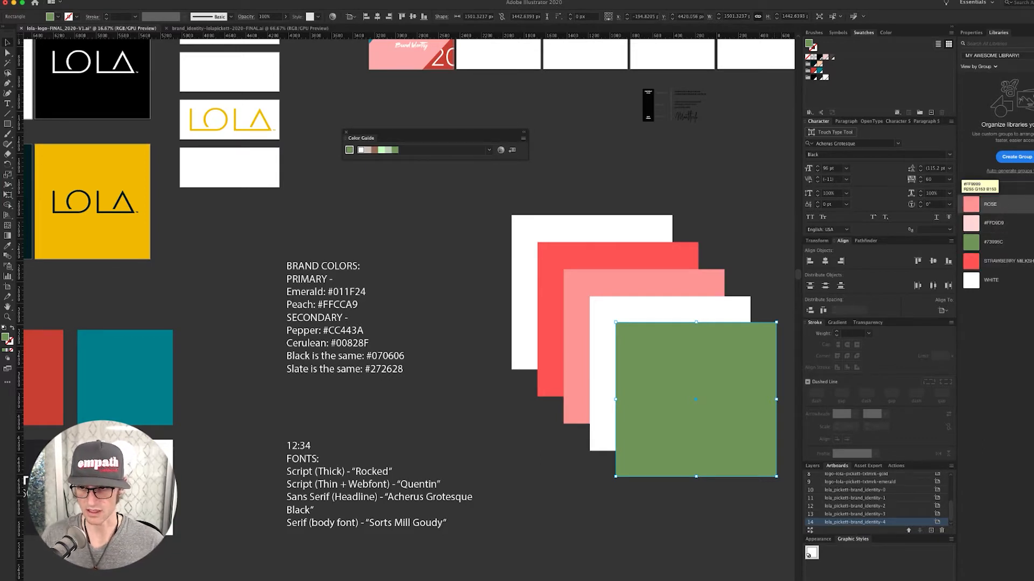
key("Return")
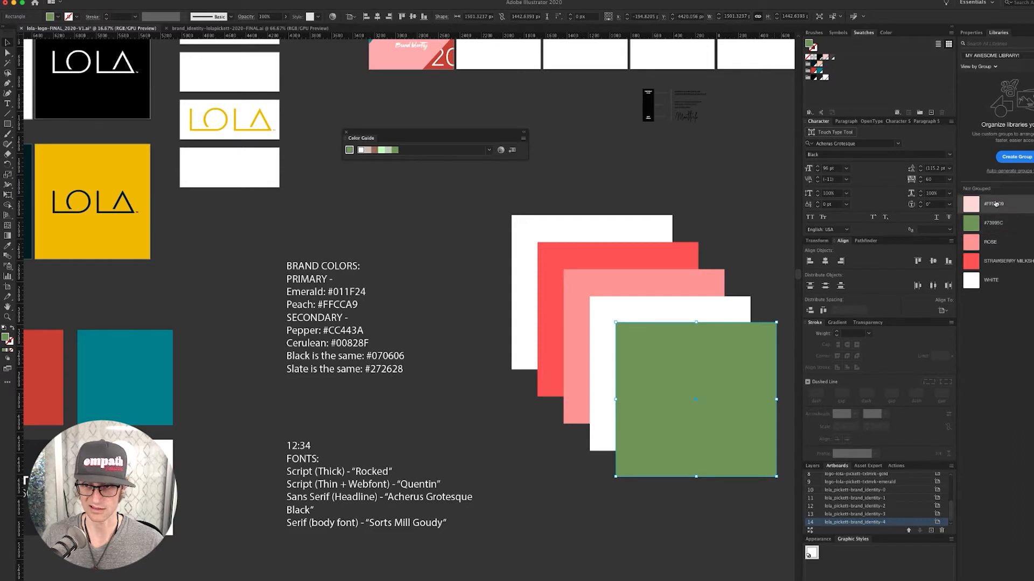
left_click(995, 204)
double_click(996, 204)
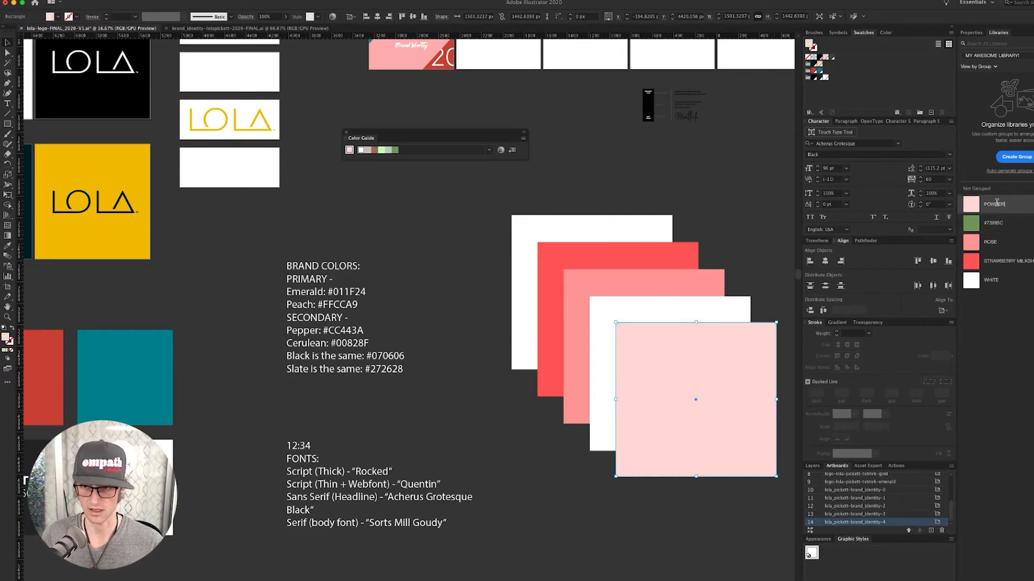
type("POWDER")
key("Return")
double_click(995, 205)
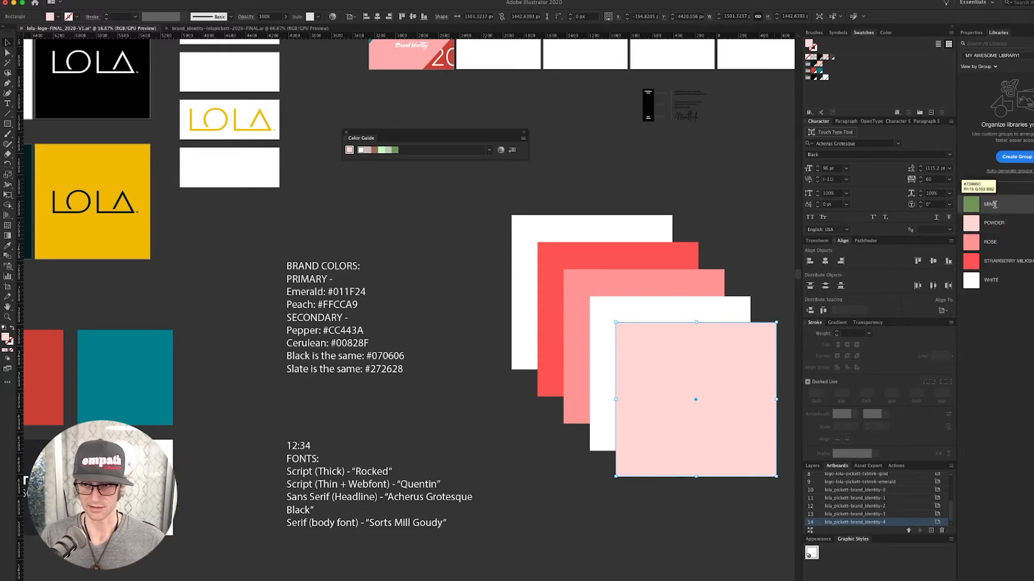
key("Return")
left_click(754, 221)
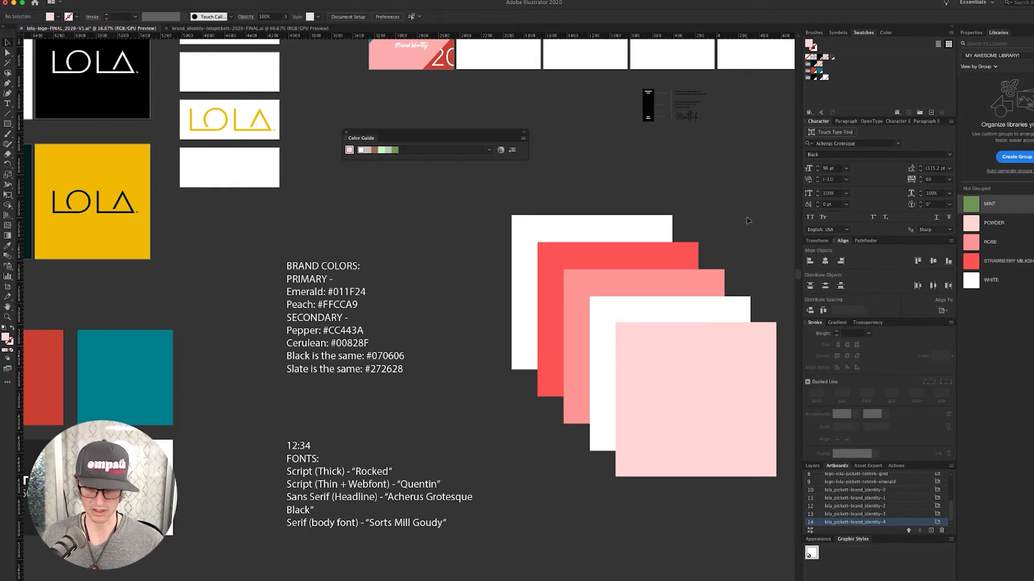
- Delete the five coloured squares and draw a new square beside the brand colours text
left_click_drag(748, 221, 542, 447)
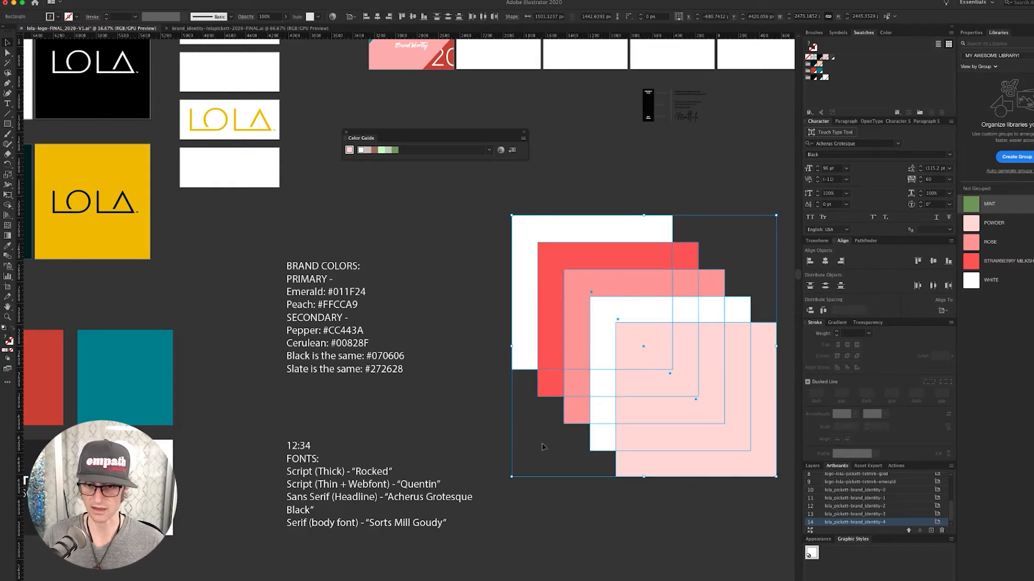
key("Delete")
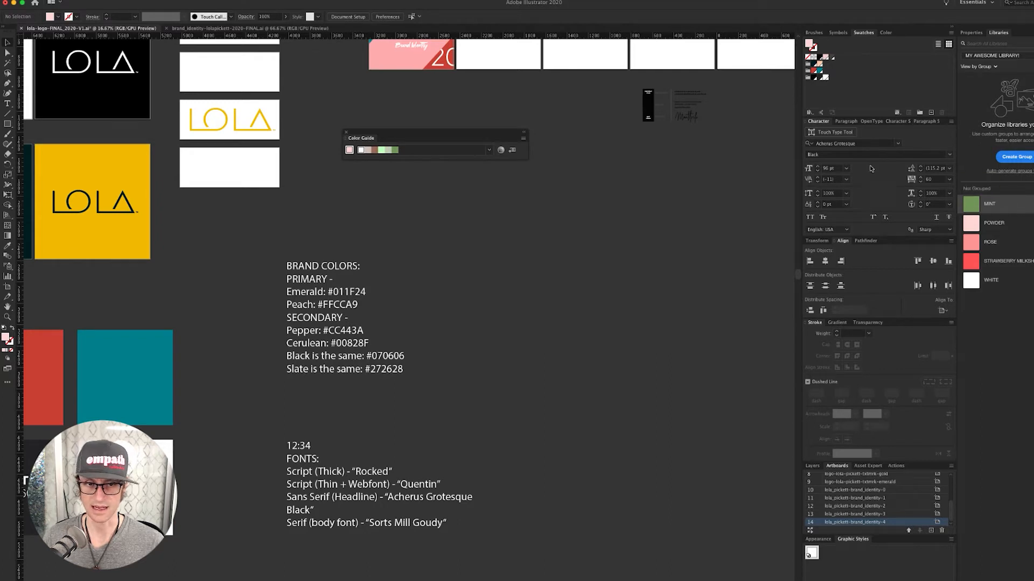
key("m")
left_click_drag(537, 226, 655, 341)
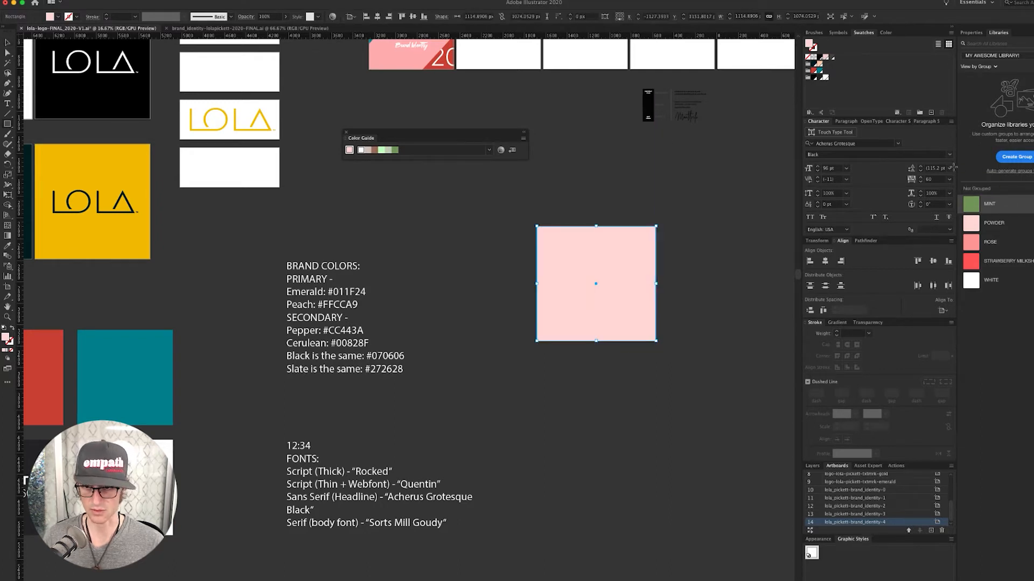
- Add MINT, POWDER, ROSE, STRAWBERRY MILKSHAKE and WHITE to document swatches and start a new colour group
left_click(970, 204)
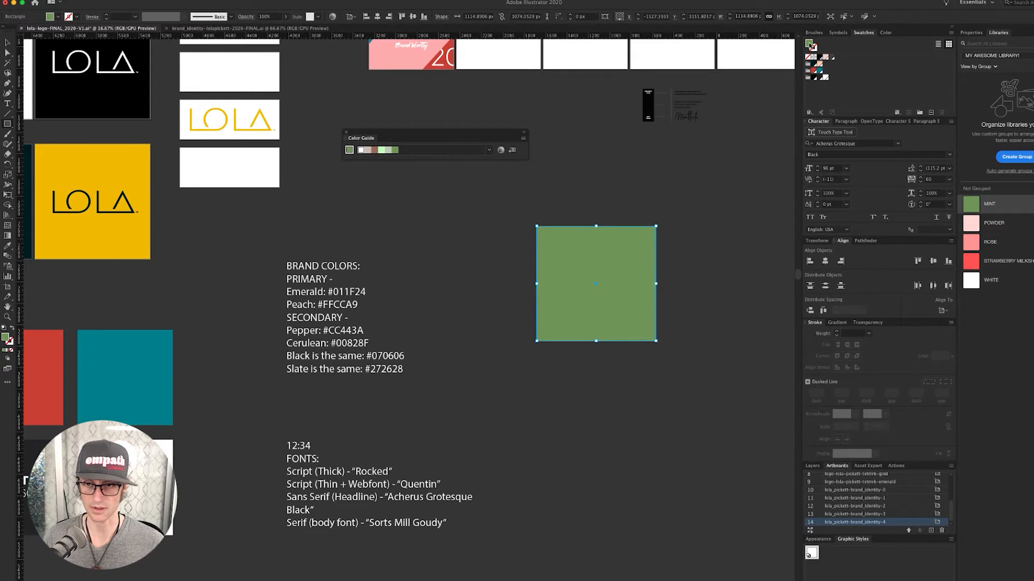
left_click_drag(812, 47, 833, 99)
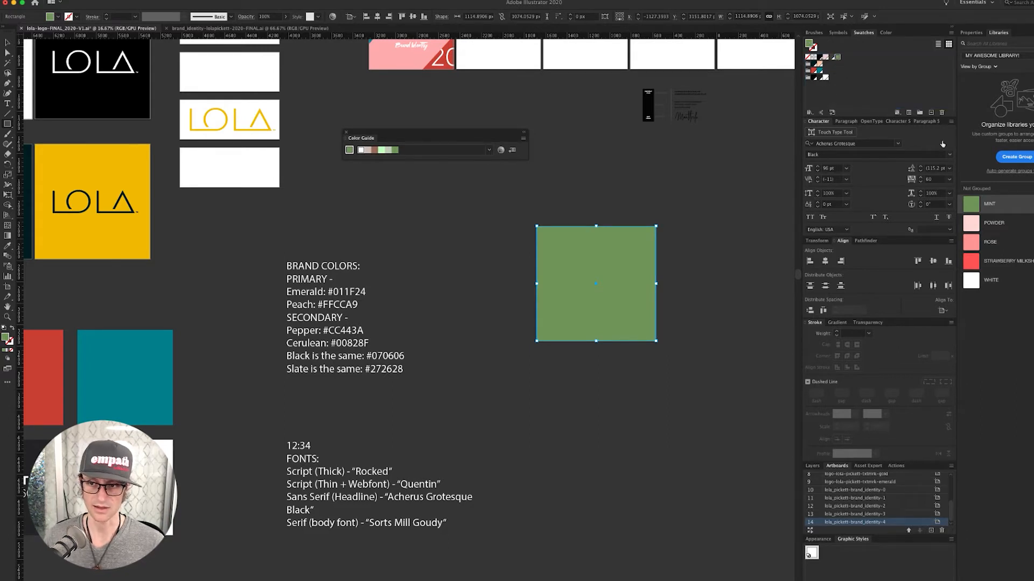
left_click(970, 223)
left_click_drag(810, 46, 856, 70)
left_click(972, 242)
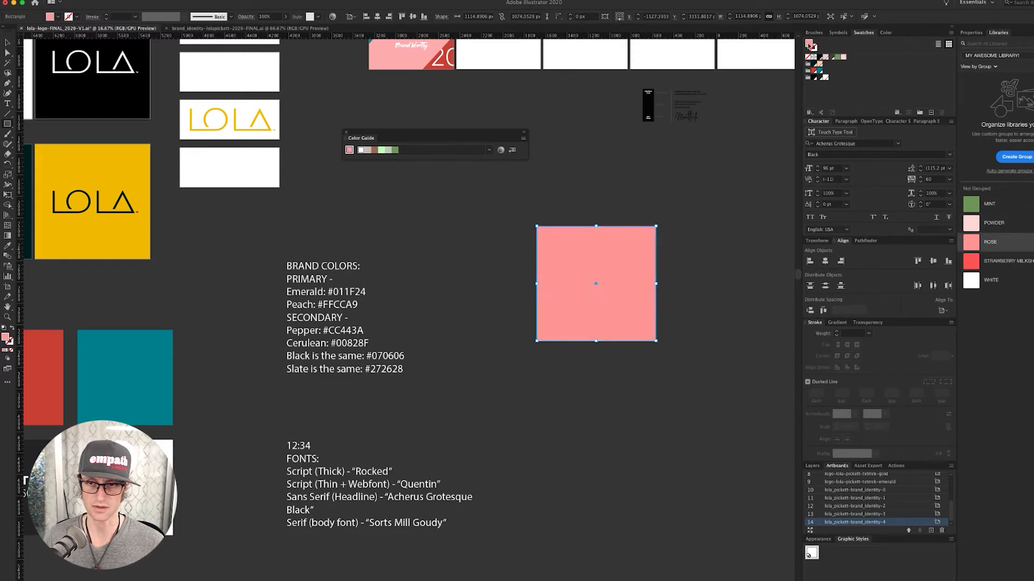
left_click_drag(811, 47, 861, 60)
left_click(971, 261)
left_click(975, 285)
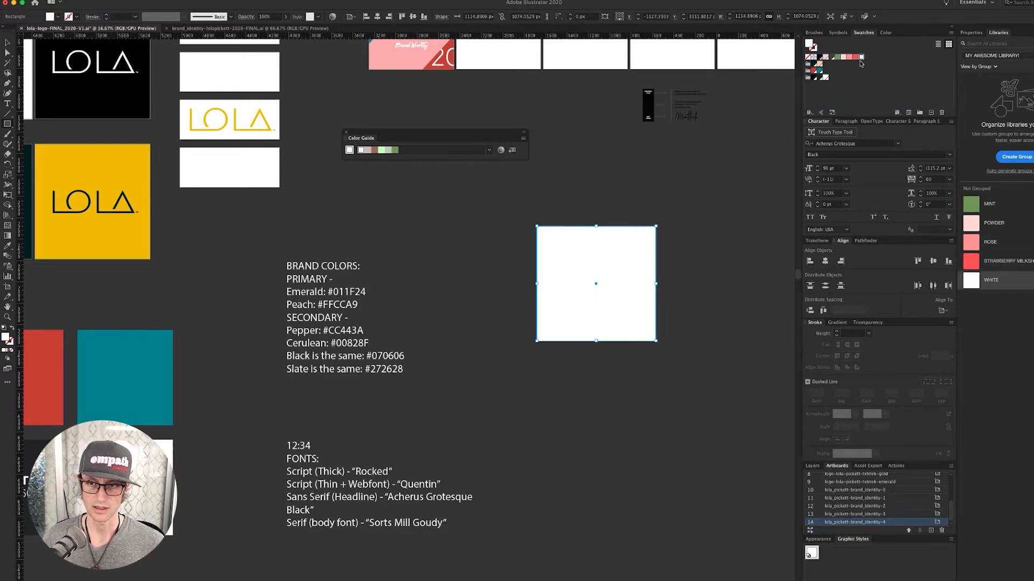
left_click(838, 58, "shift")
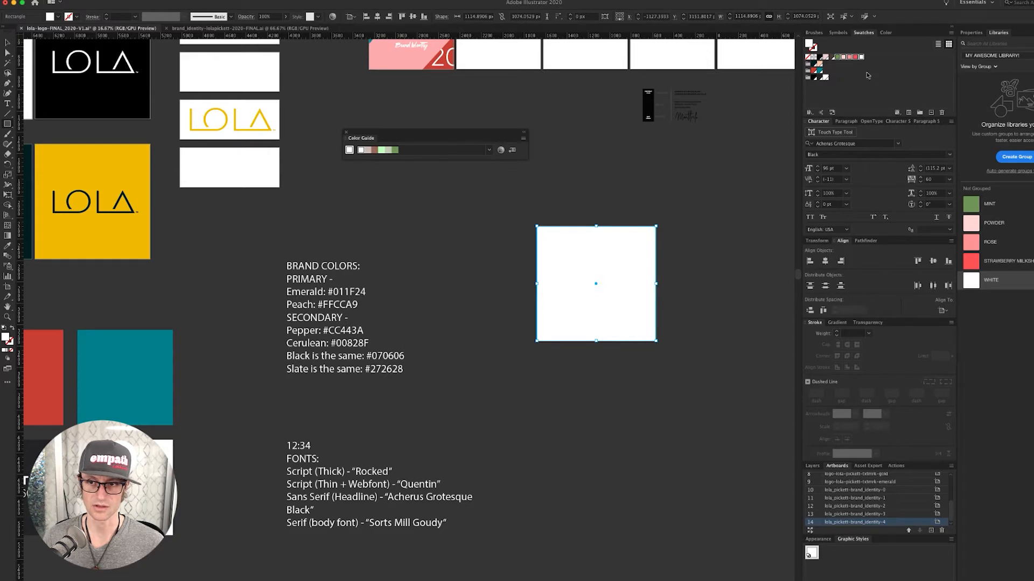
left_click(920, 114)
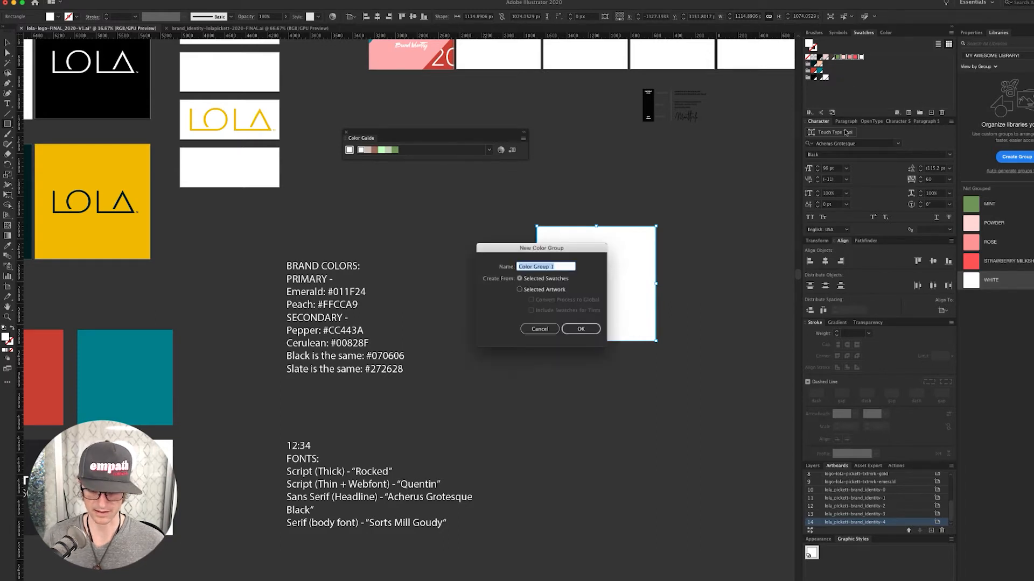
- Name the new colour group MAL, then apply the green swatch to the square and open its settings
type("MAL")
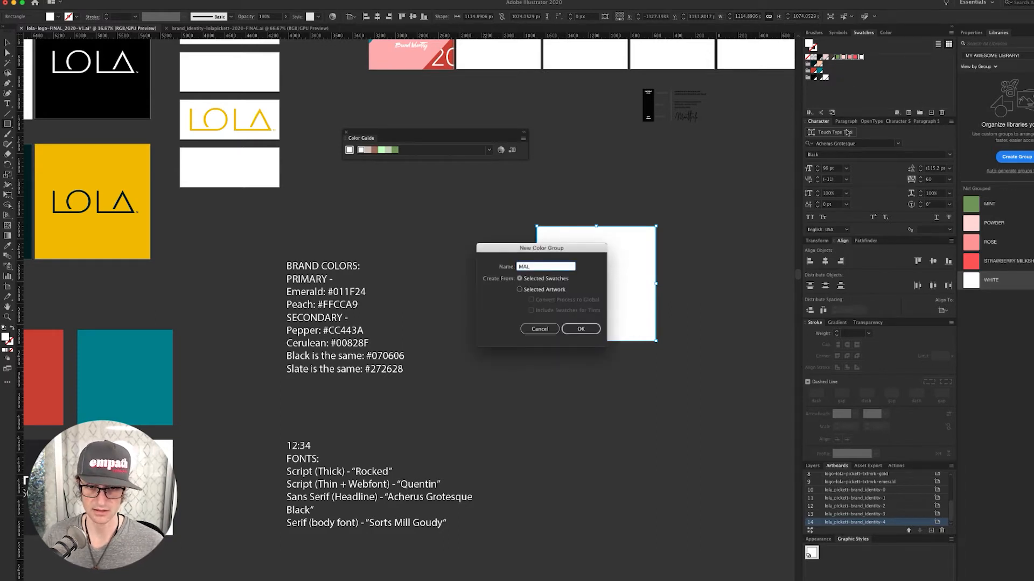
left_click(580, 328)
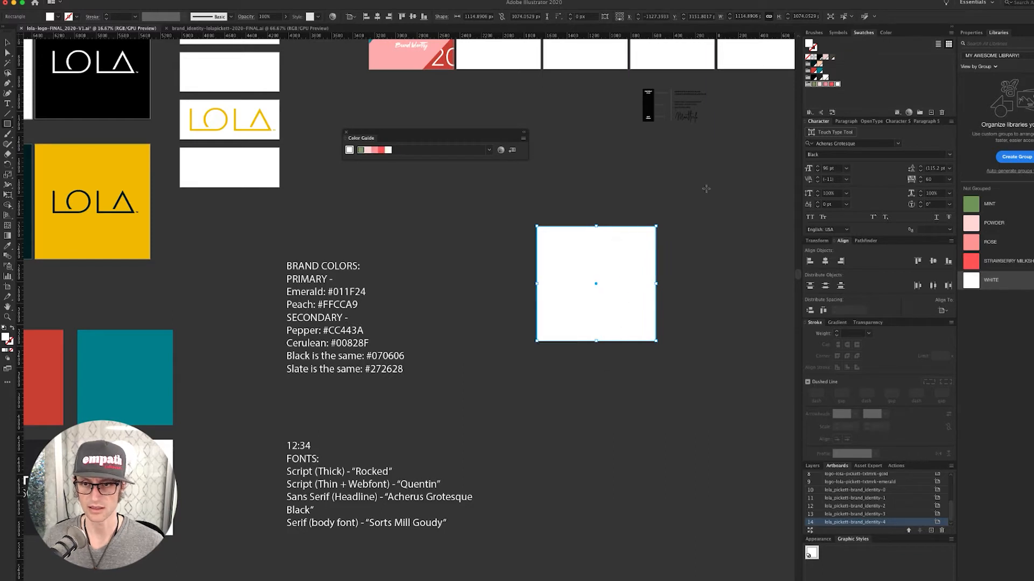
left_click(816, 96)
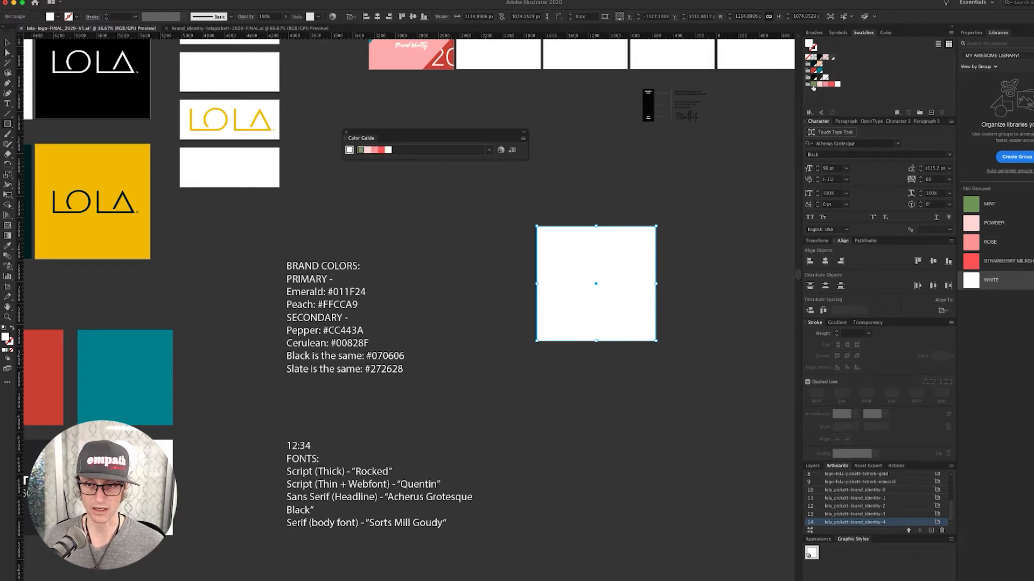
double_click(813, 85)
- Make the green swatch global and add it to the library
left_click(718, 272)
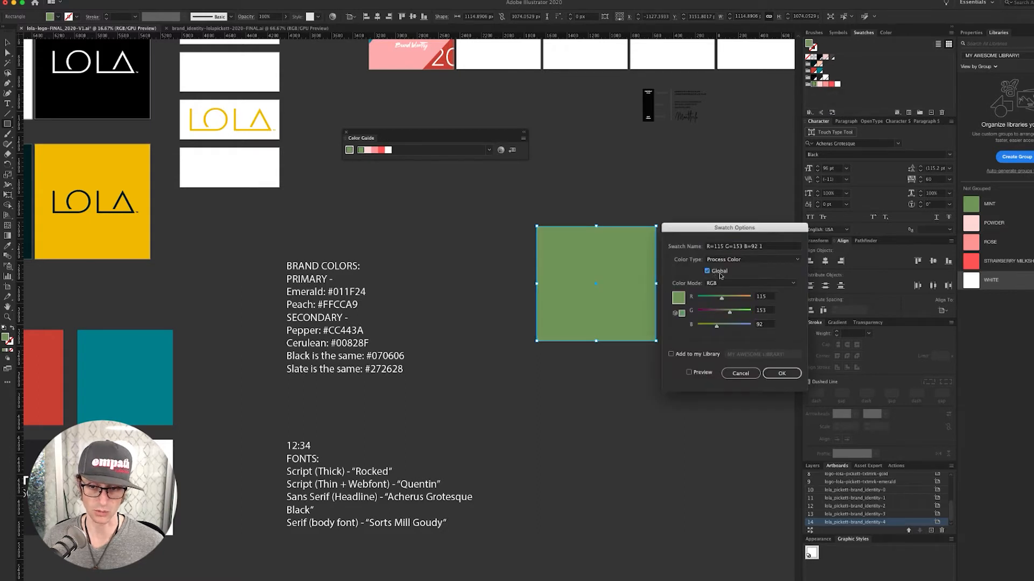
left_click(672, 355)
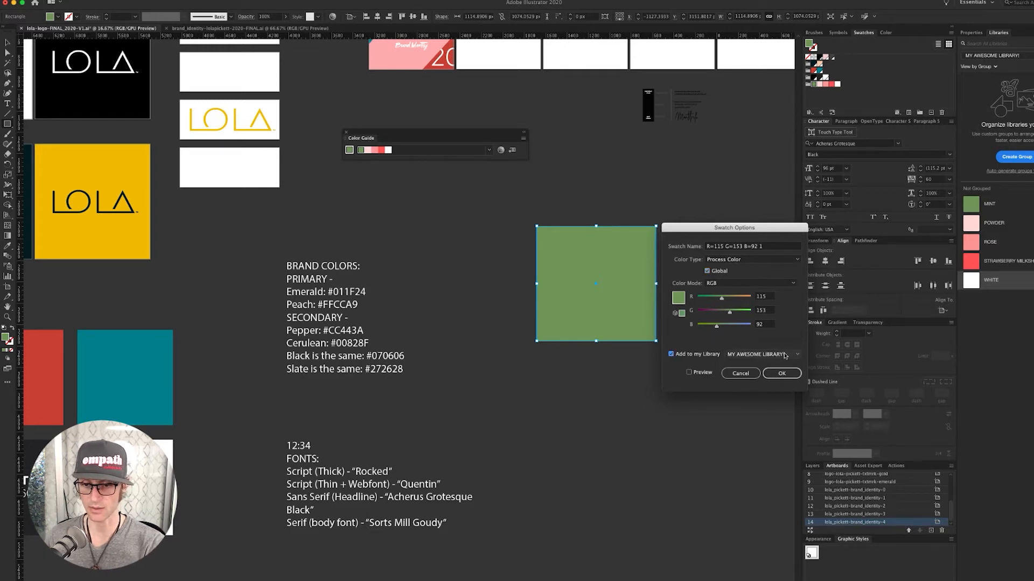
left_click(783, 379)
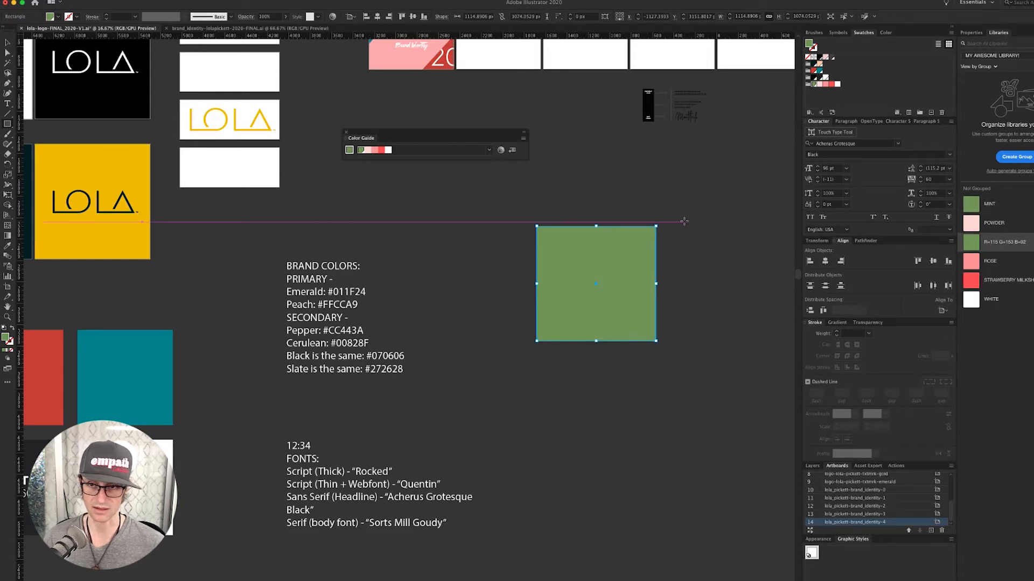
- Delete the duplicate R=115 G=153 B=92 green colour from the library and deselect the square
left_click(967, 205)
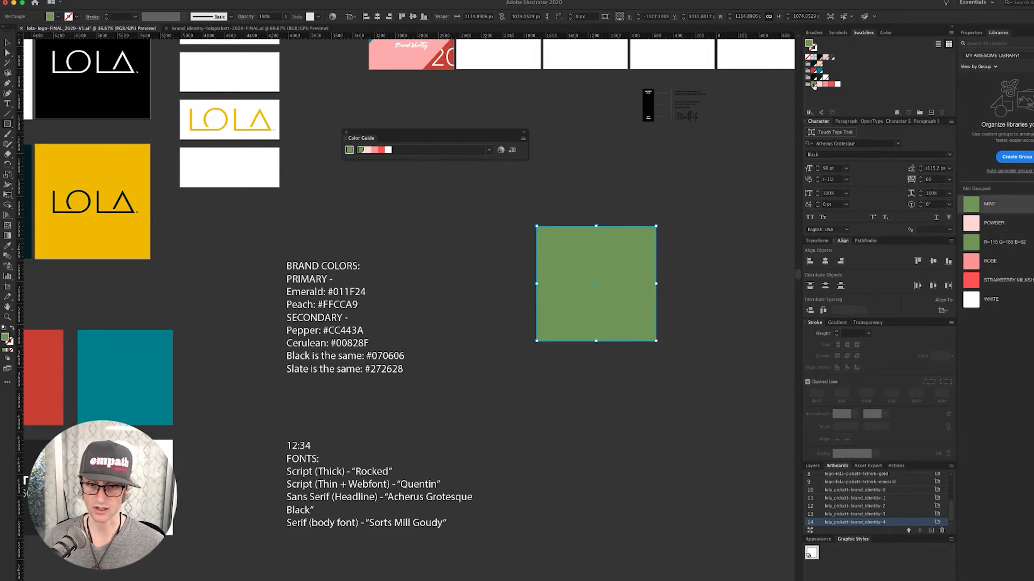
left_click(972, 240)
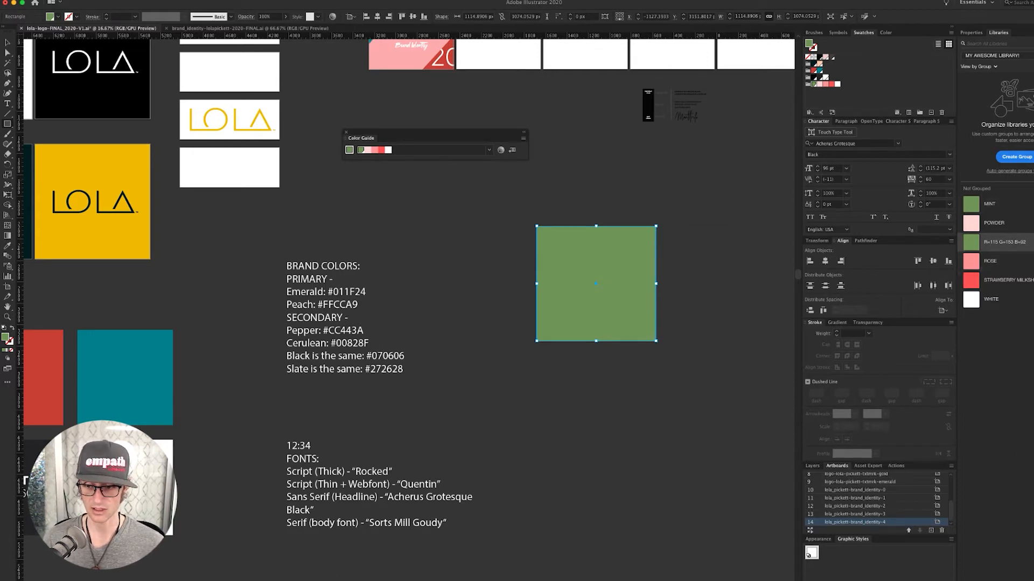
key("Delete")
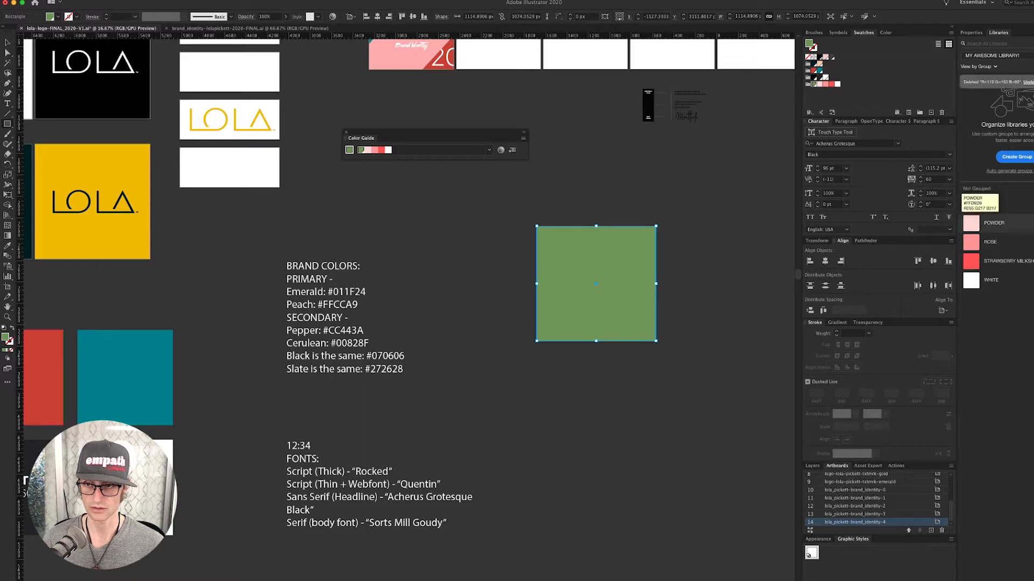
left_click(694, 288)
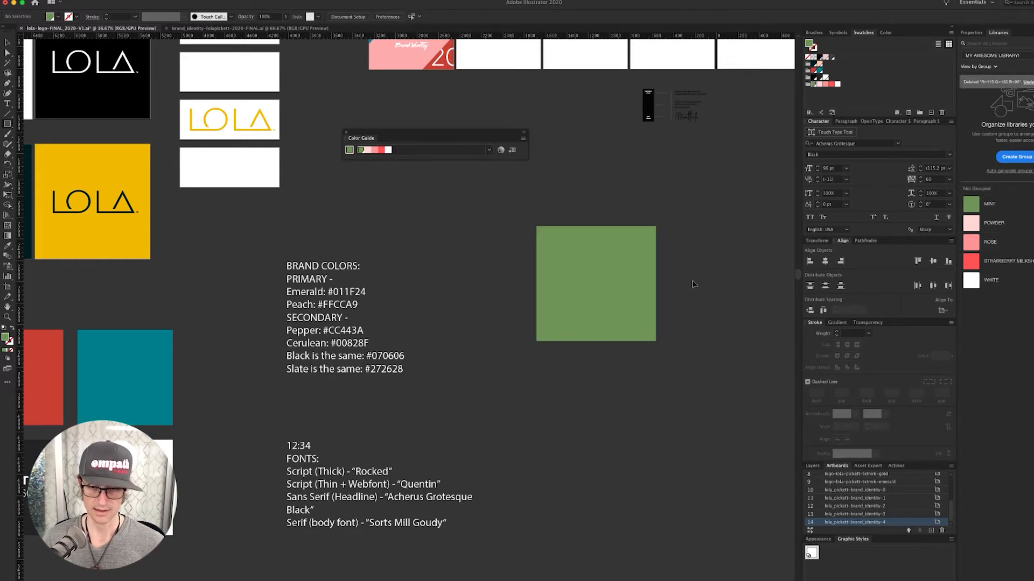
- Make the light-pink and rose swatches global
double_click(819, 84)
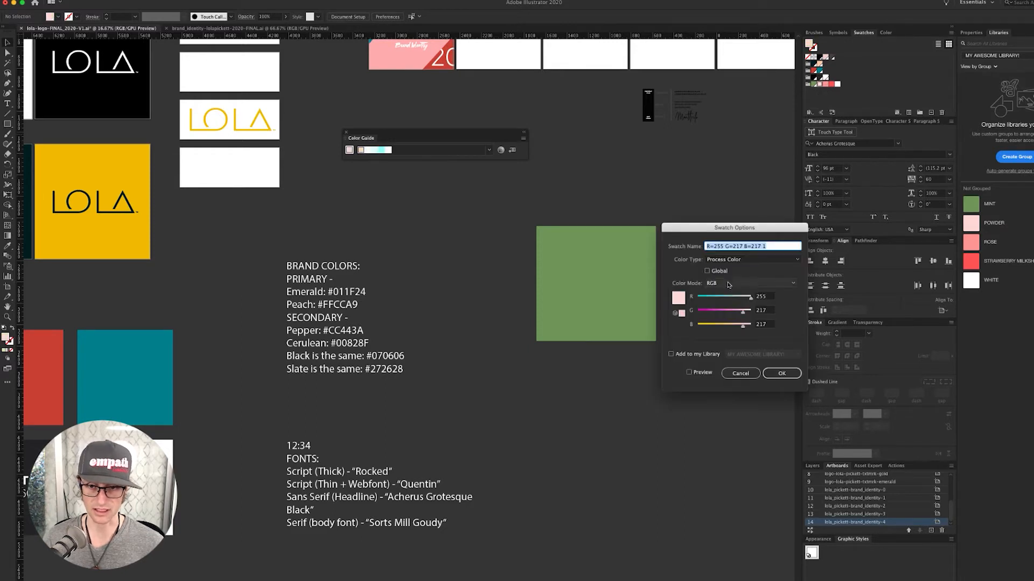
left_click(718, 271)
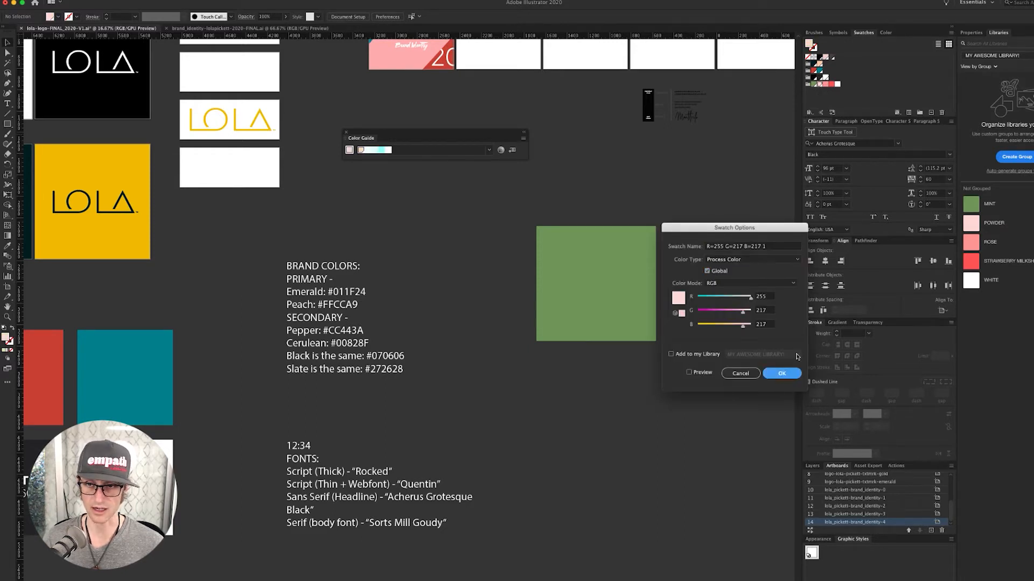
left_click(781, 373)
double_click(826, 84)
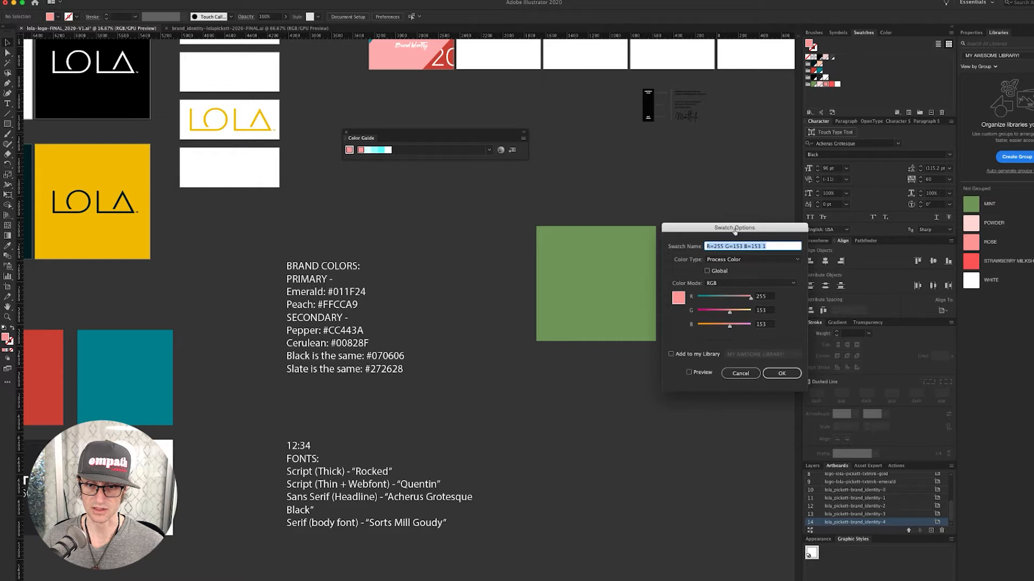
left_click(718, 271)
left_click(781, 373)
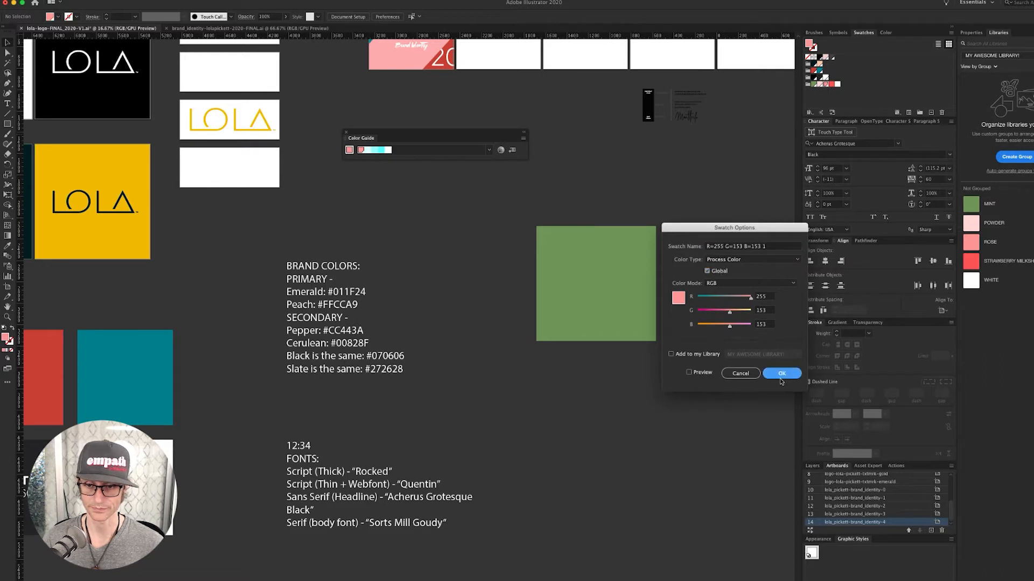
- Make the red and white swatches global, then select the whole MAL group
double_click(831, 84)
left_click(719, 271)
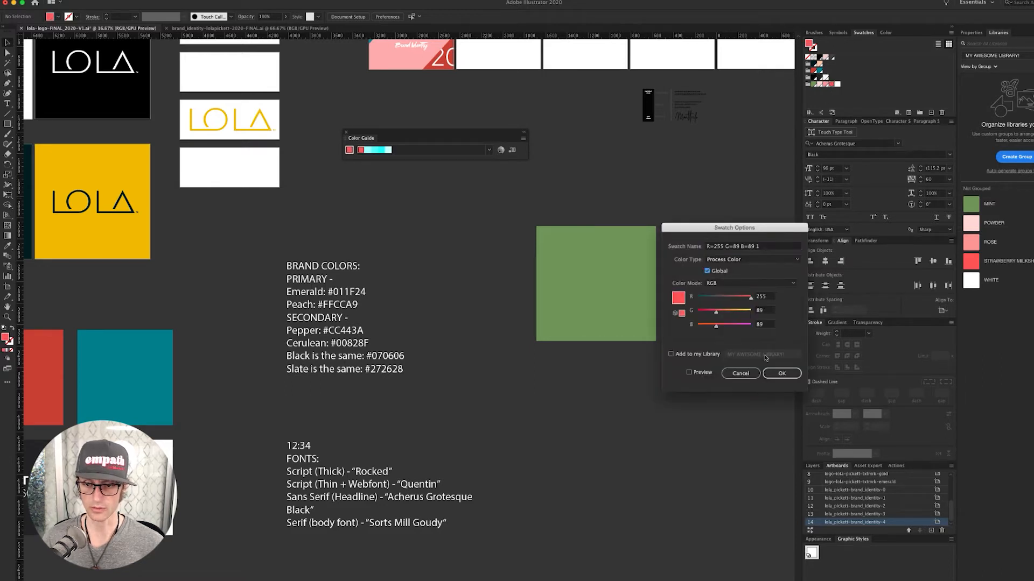
left_click(781, 373)
double_click(837, 84)
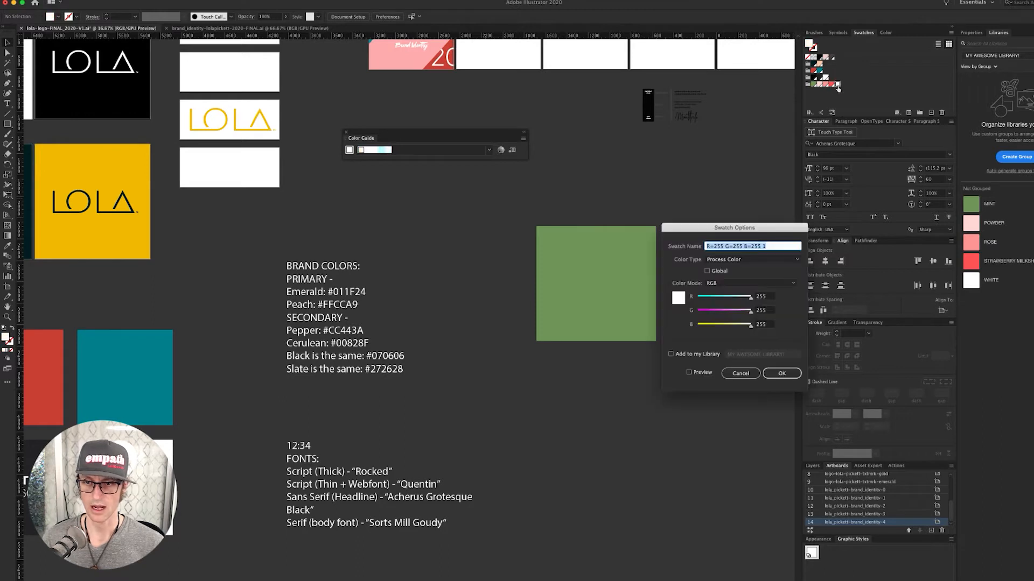
left_click(724, 271)
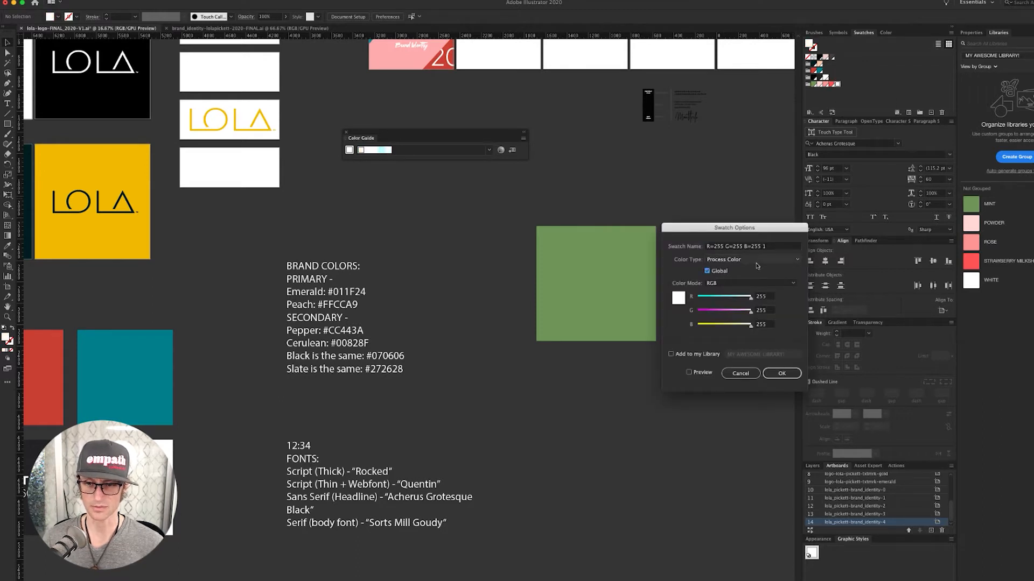
left_click(776, 374)
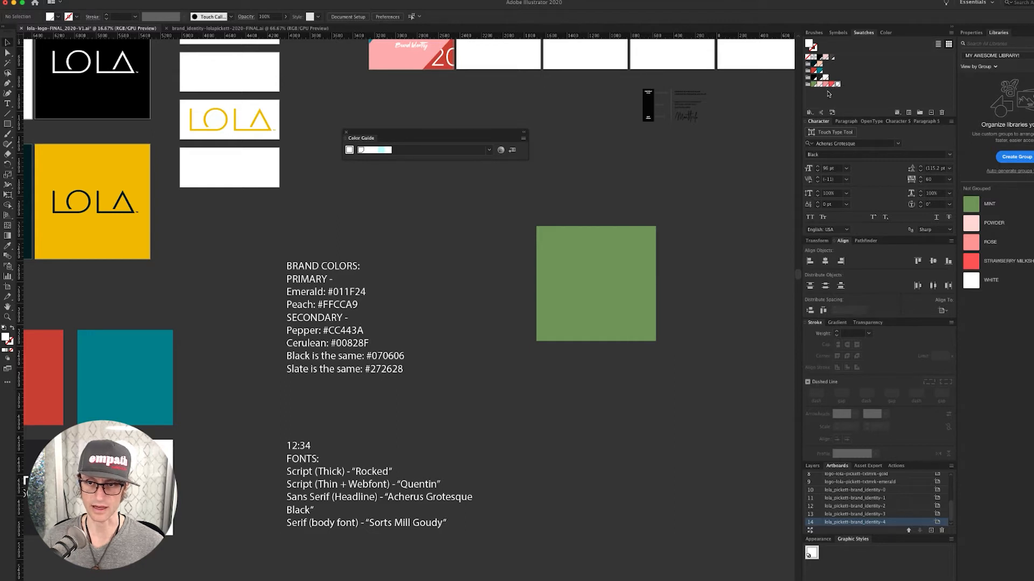
left_click(807, 84)
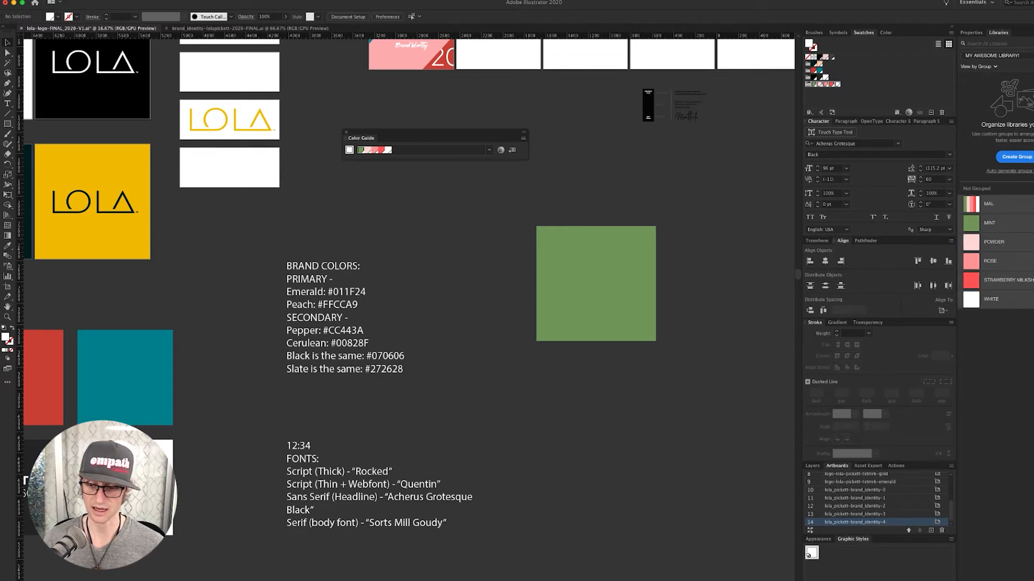
- Group the six library colours under the name COLORS and close the Color Guide panel
left_click(1017, 157)
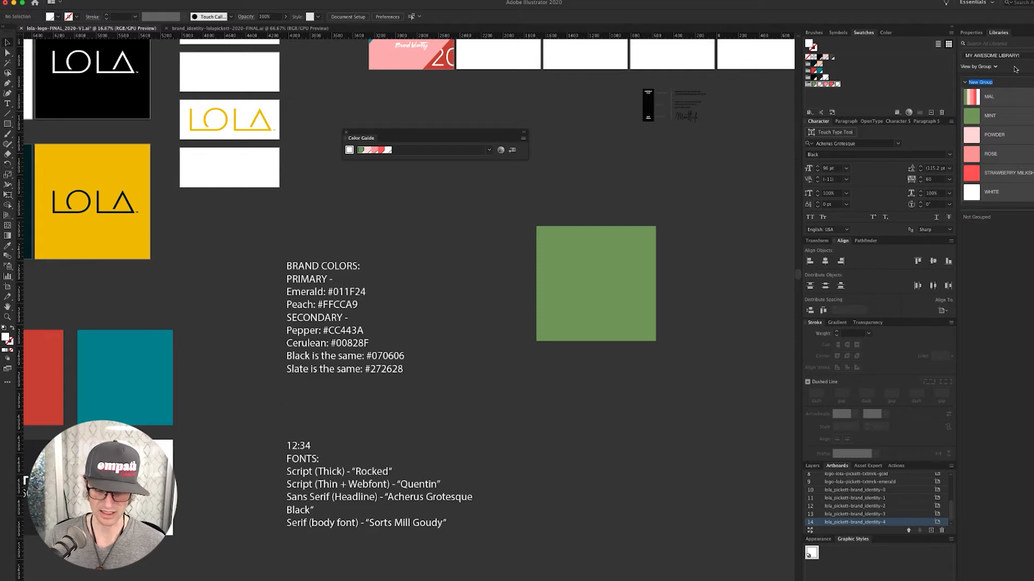
type("COLORS")
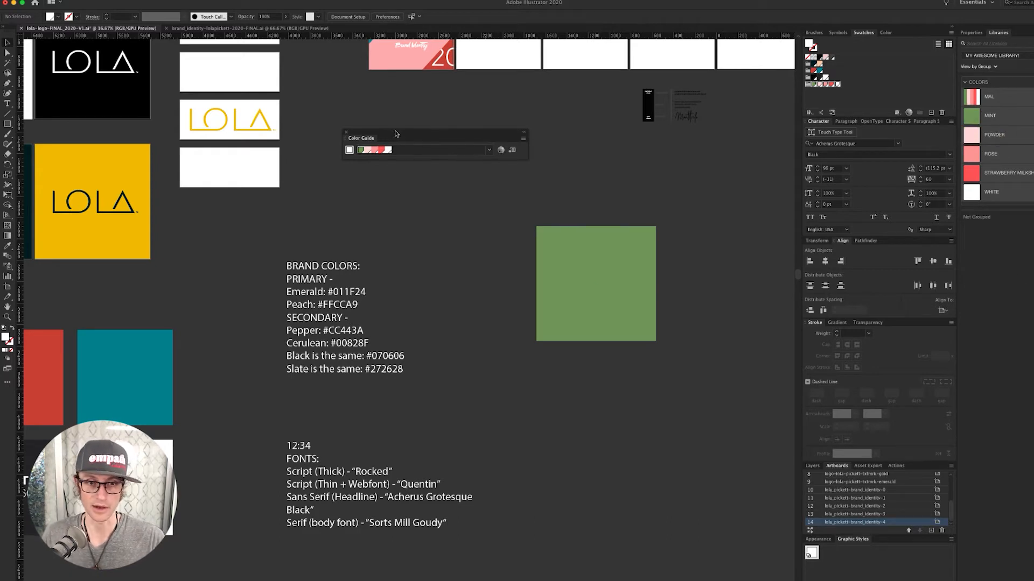
left_click(347, 133)
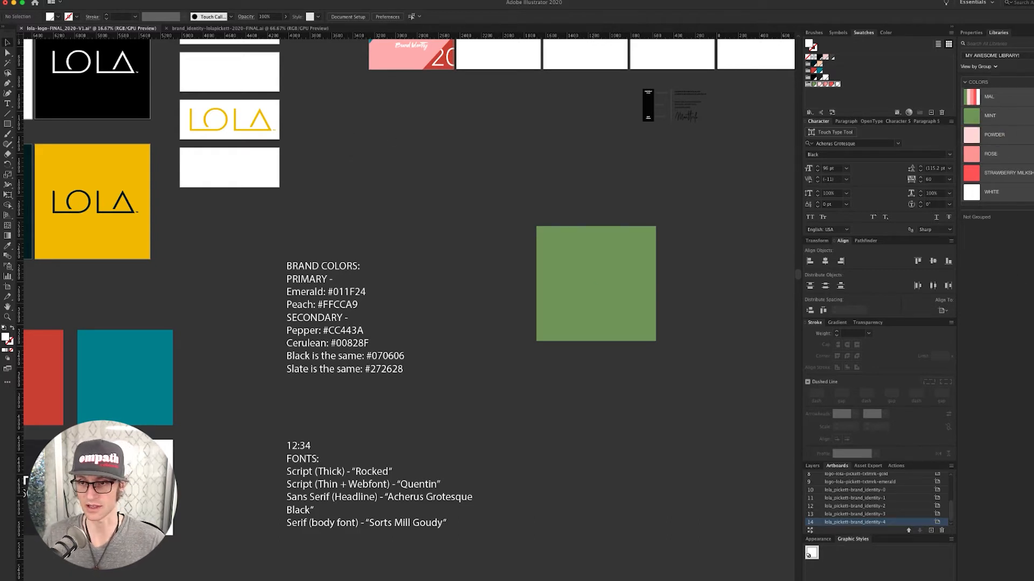
- Start deleting the MY AWESOME LIBRARY! library from its options, then cancel
left_click(1032, 32)
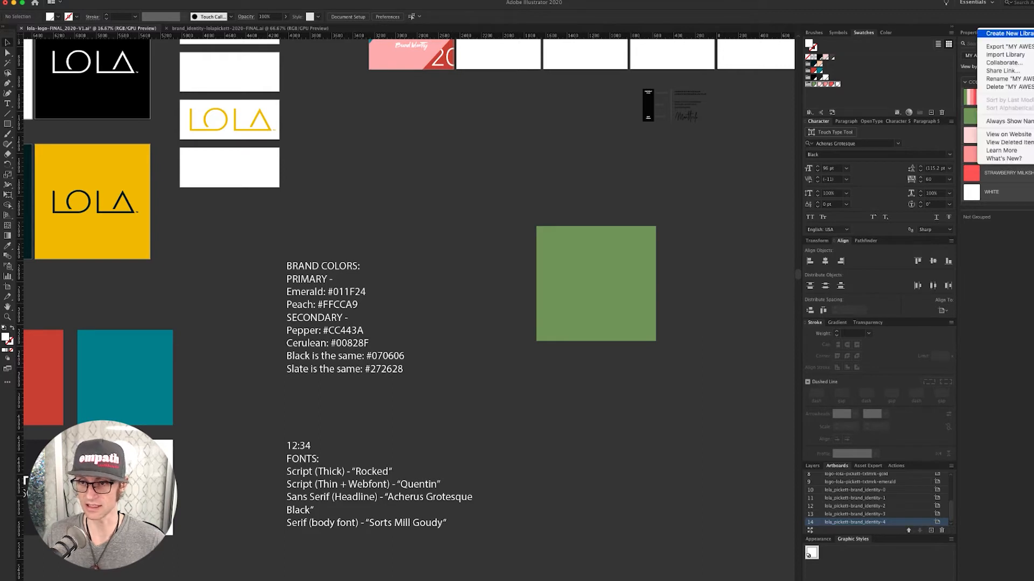
left_click(1005, 87)
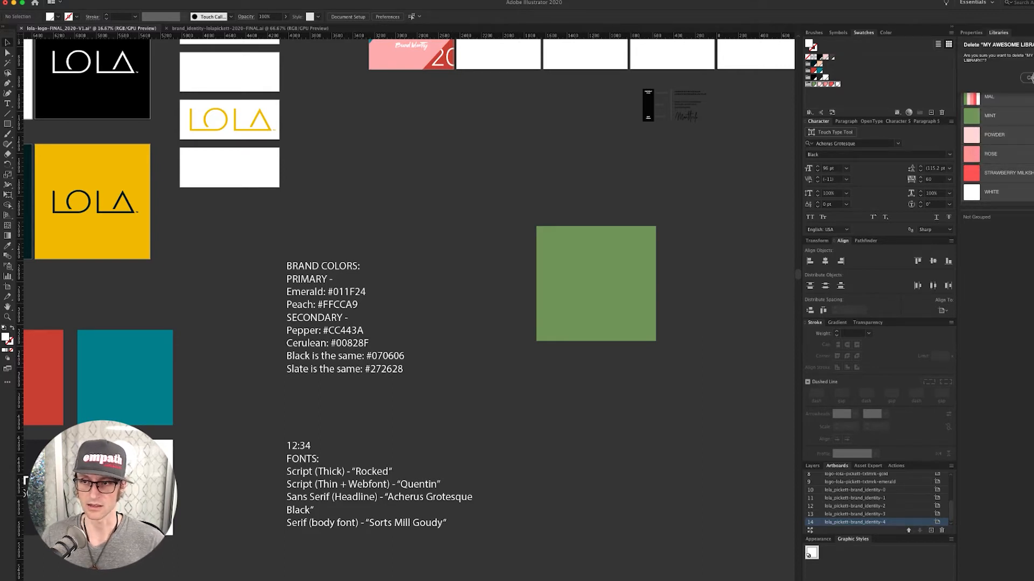
left_click(1031, 78)
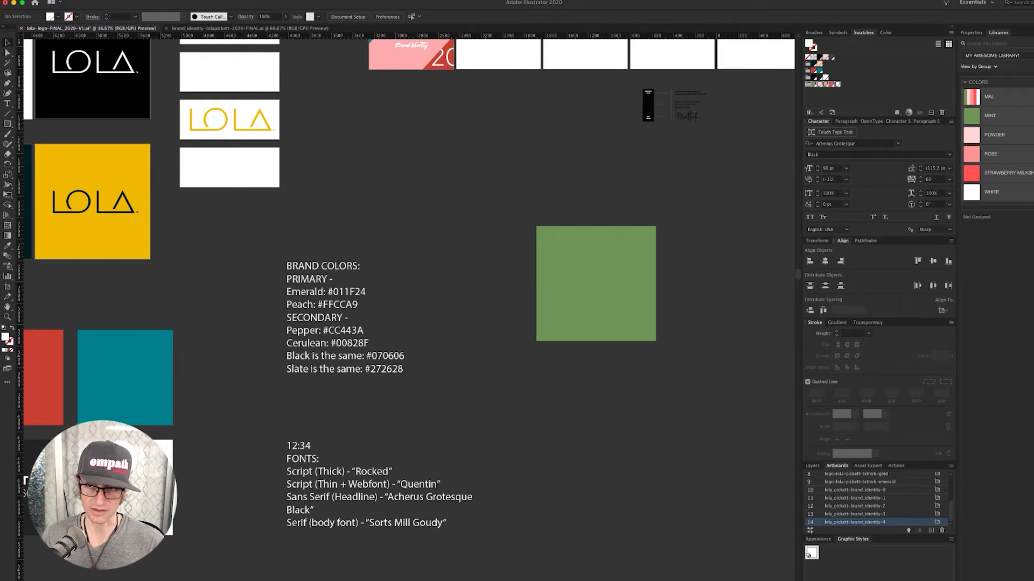
- Switch to the LOLA 2020 library and delete its HIGHLIGHTS group
left_click(1031, 55)
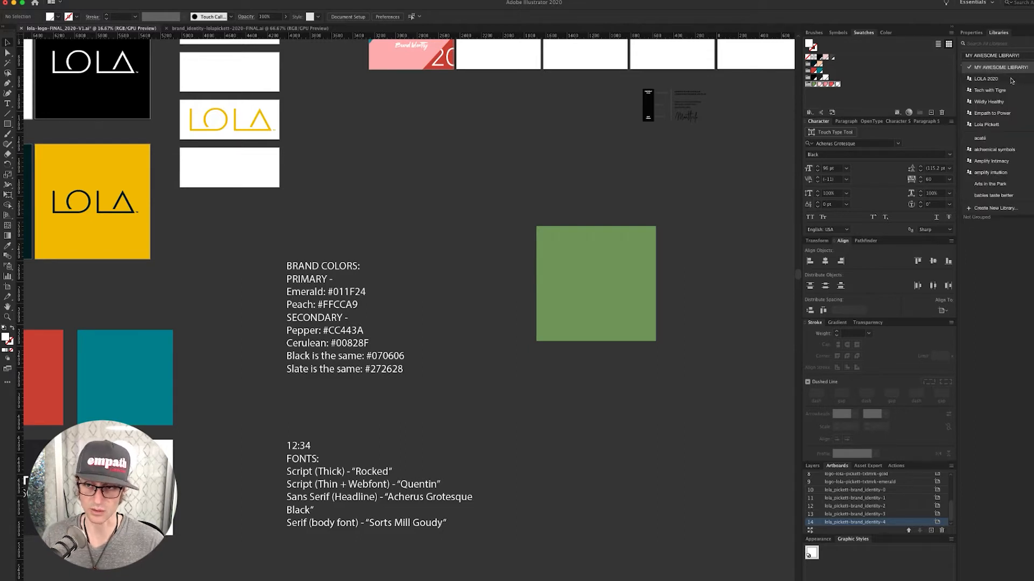
left_click(1011, 80)
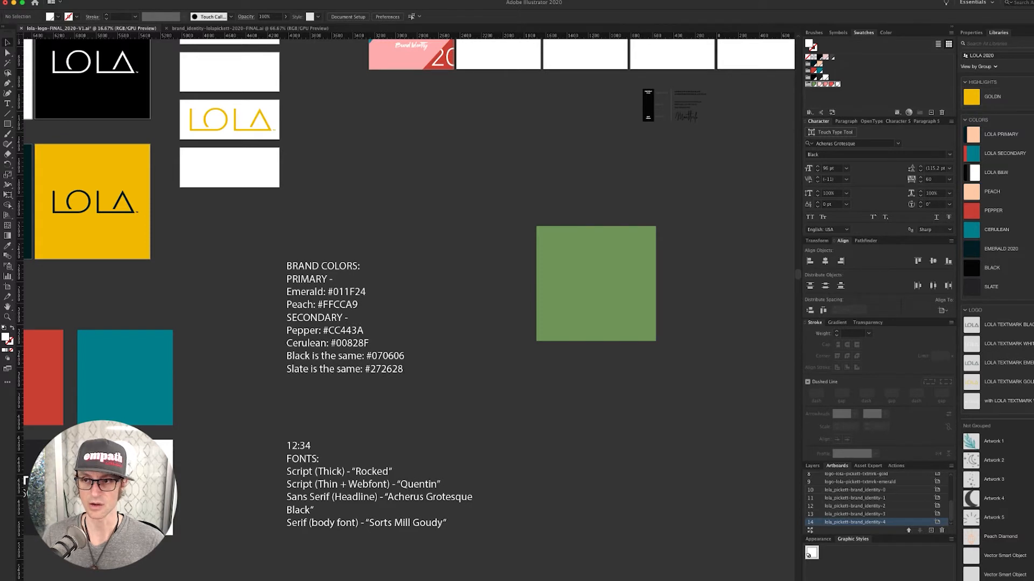
right_click(997, 90)
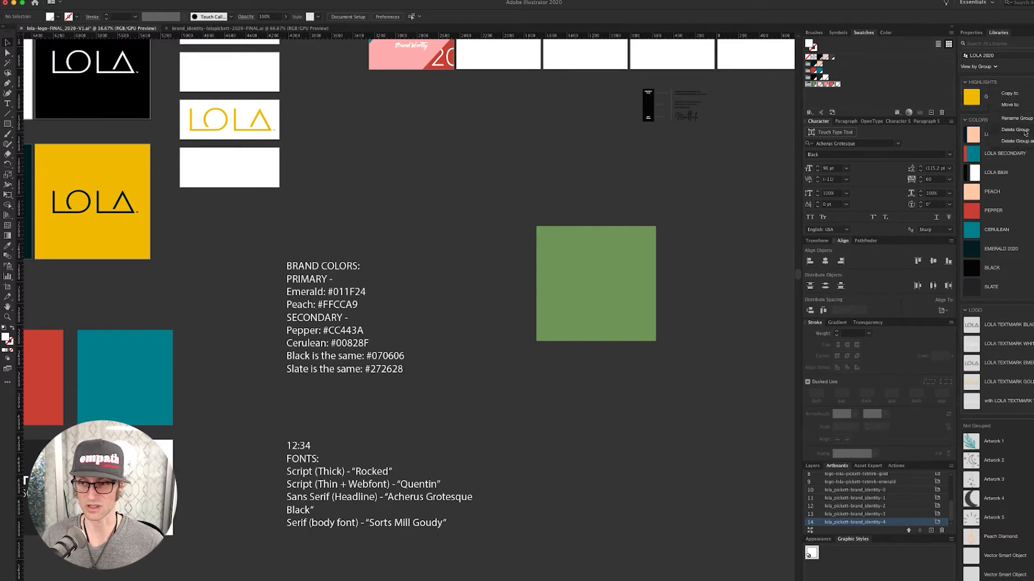
left_click(1015, 141)
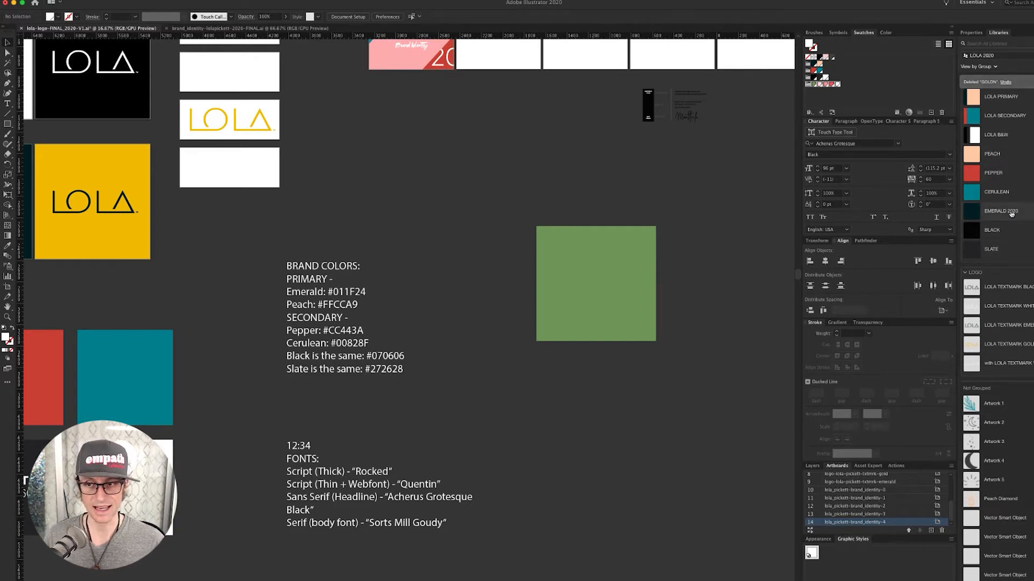
- Delete the leftover green square
left_click(606, 291)
left_click(606, 288)
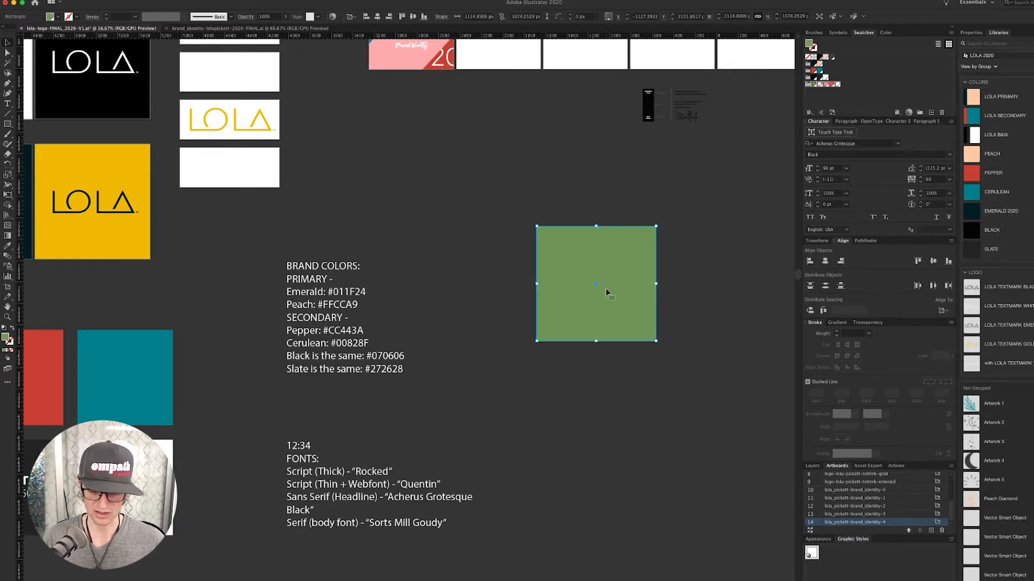
key("Delete")
- Pan over to the LOLA logo artboards and brand colour notes
scroll(485, 215, "up", 5)
scroll(484, 215, "left", 5)
left_click_drag(529, 252, 530, 253)
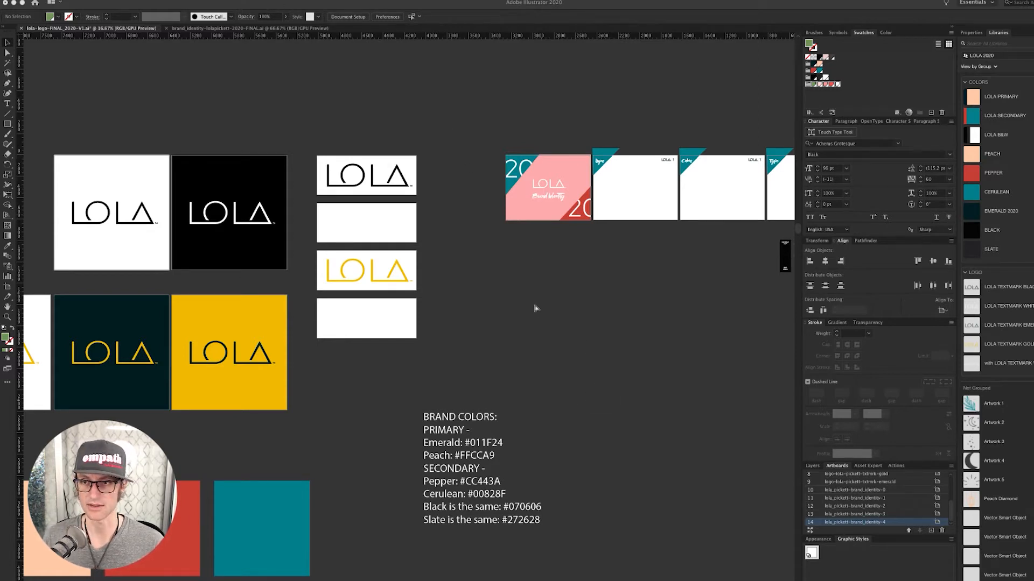
left_click_drag(404, 332, 507, 276)
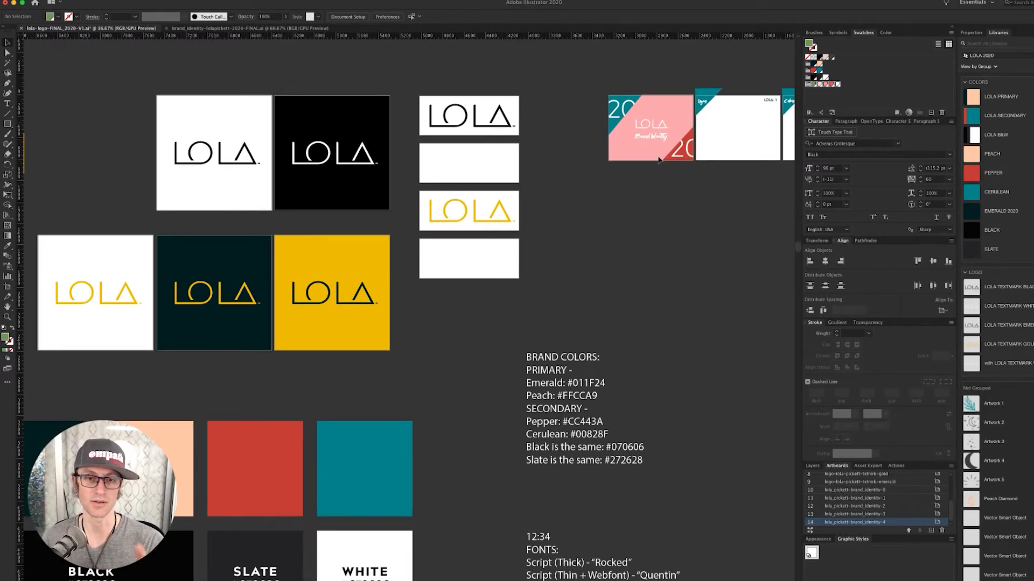
- Group the yellow and emerald tiles with their circles and logos, checking the other tiles are grouped
scroll(588, 242, "left", 5)
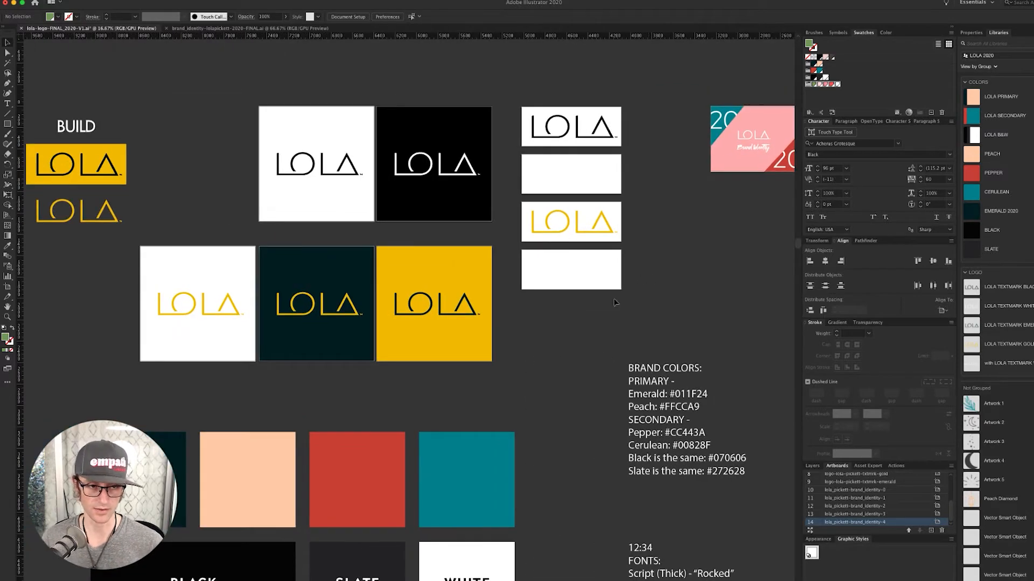
left_click(420, 329)
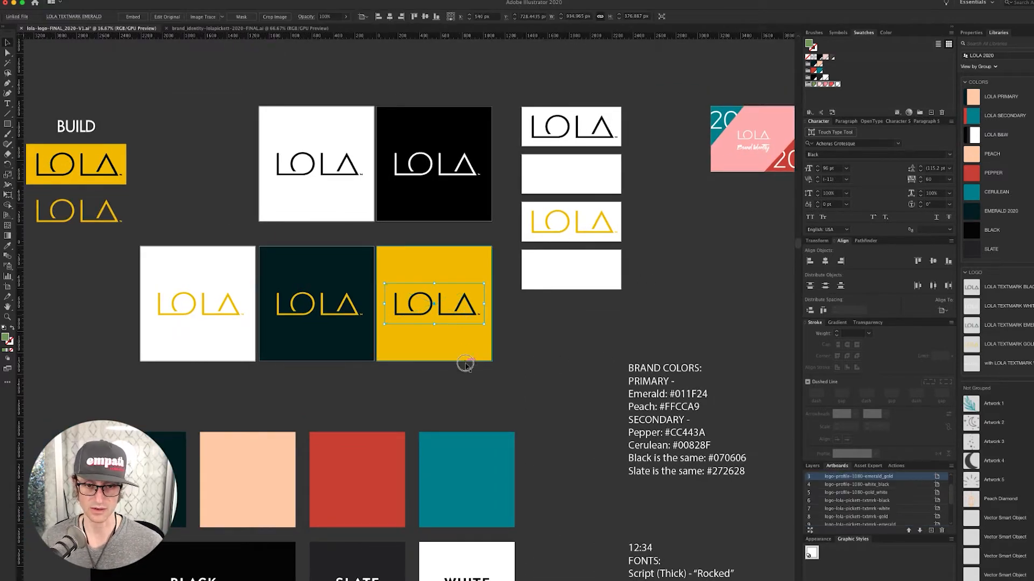
left_click(477, 397)
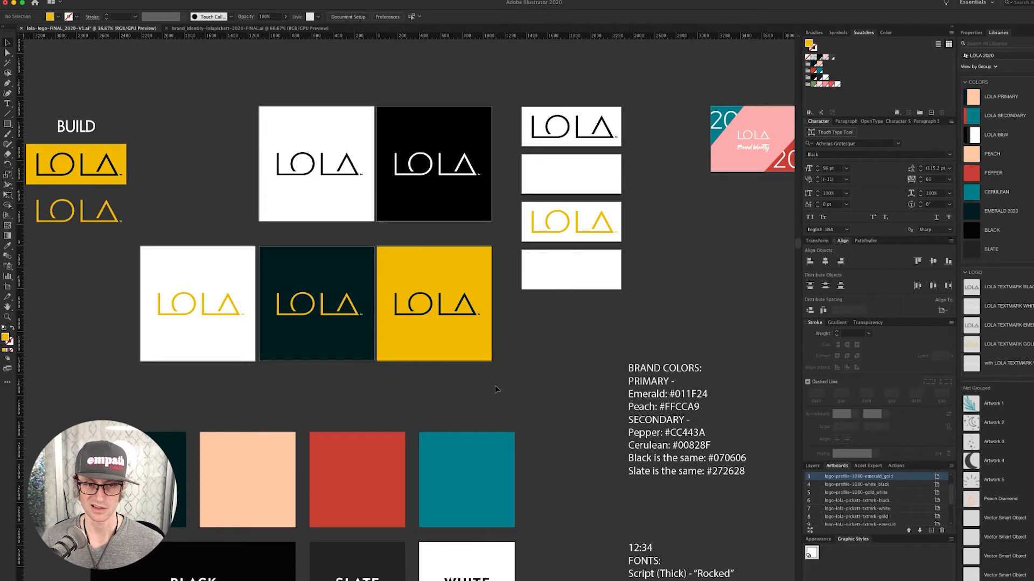
left_click_drag(496, 385, 426, 282)
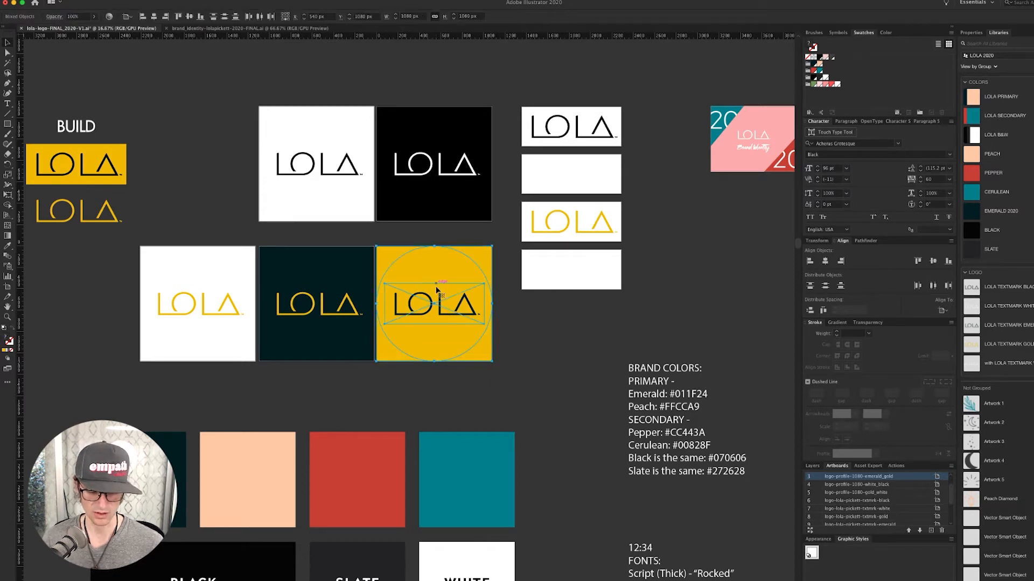
key("super+g")
left_click_drag(353, 378, 315, 291)
key("super+g")
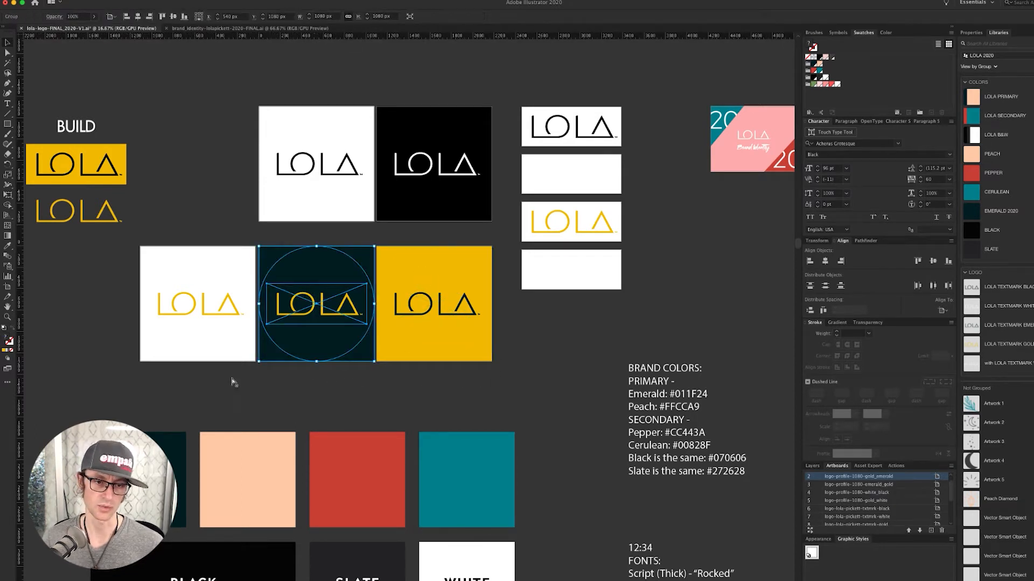
left_click(175, 279)
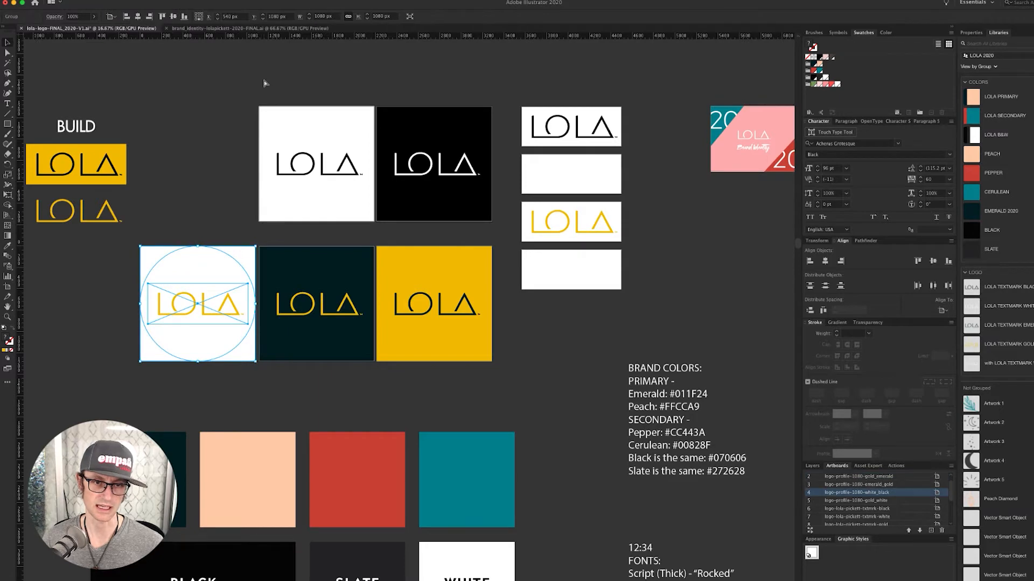
left_click(312, 179)
left_click(466, 170)
left_click(635, 95)
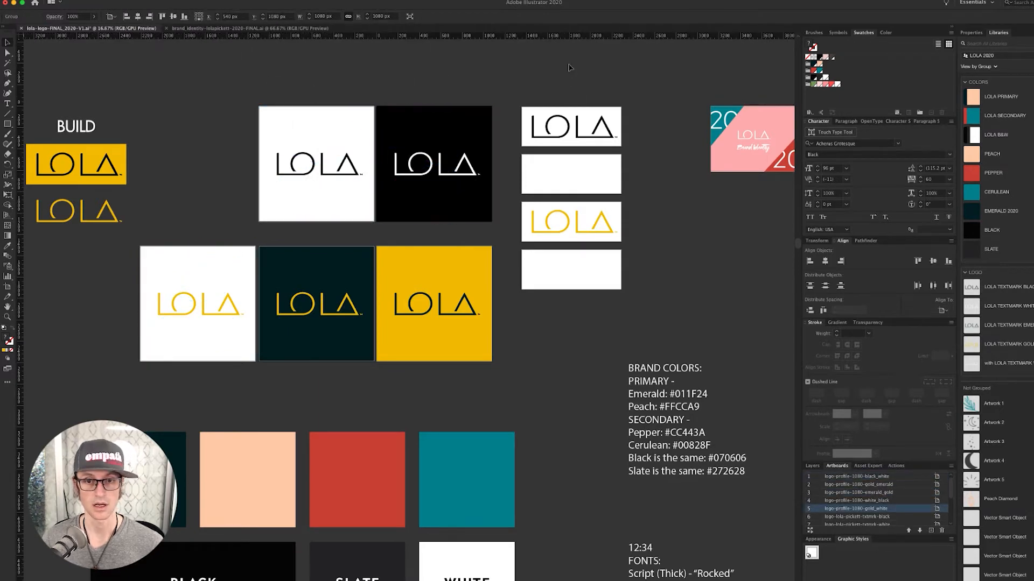
- Place a scaled-down copy of all the LOLA tiles onto the Logos page
left_click_drag(658, 162, 521, 140)
left_click_drag(509, 96, 73, 282)
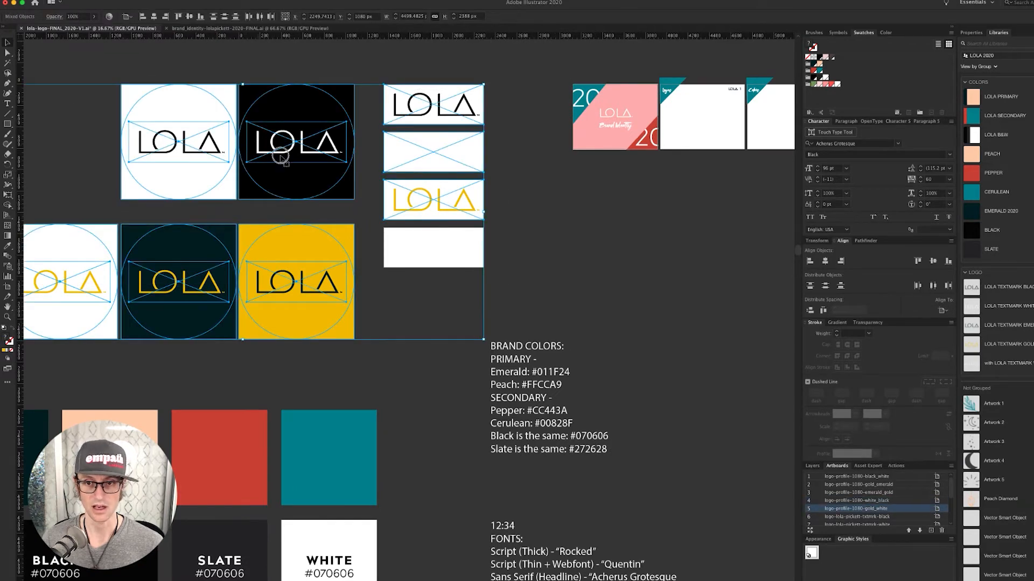
left_click_drag(265, 152, 539, 221)
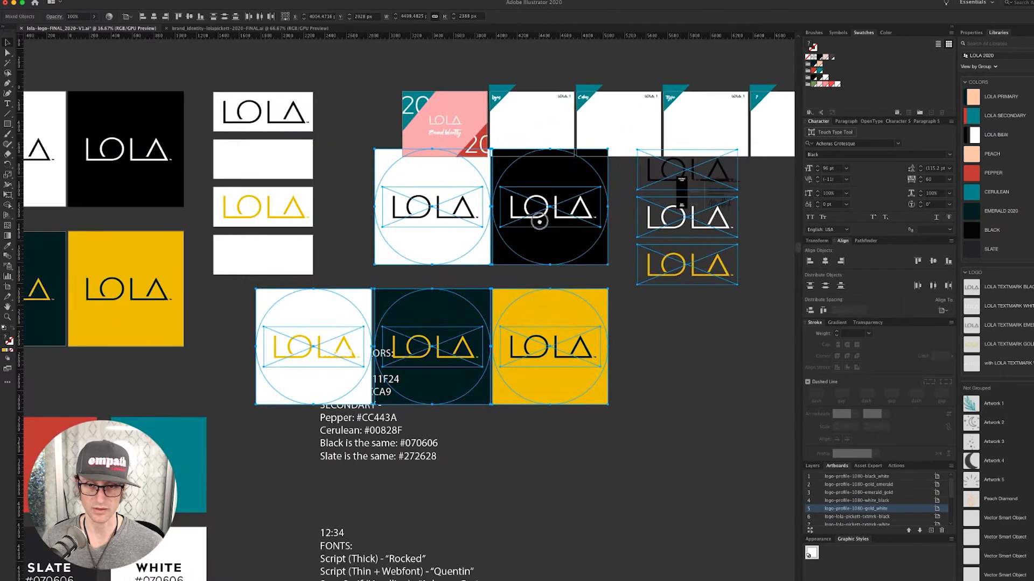
left_click_drag(738, 151, 536, 130)
left_click(560, 200)
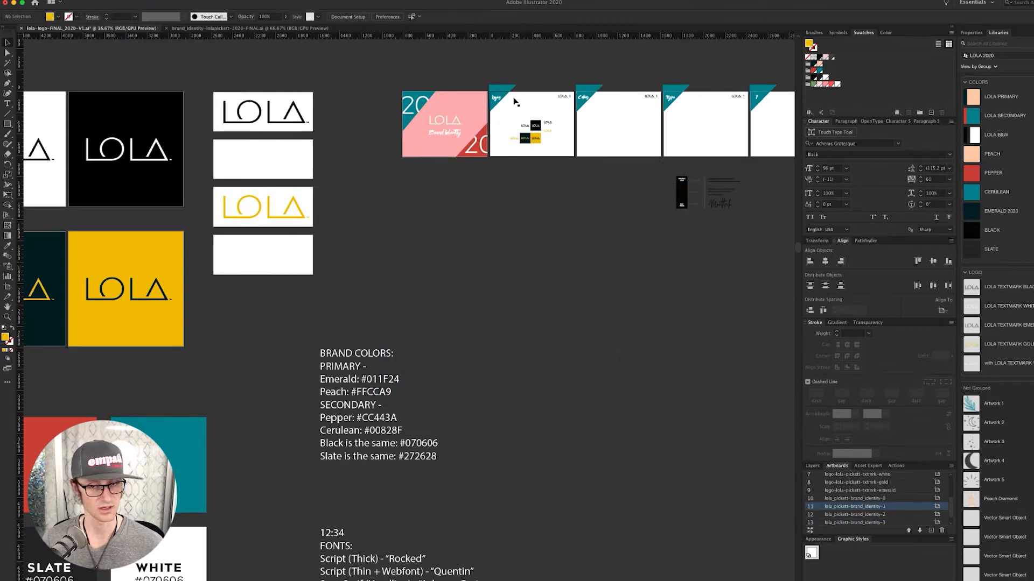
- Zoom into the Logos page and draw a rectangle spanning its lower part
left_click_drag(495, 85, 702, 453)
left_click_drag(658, 262, 544, 176)
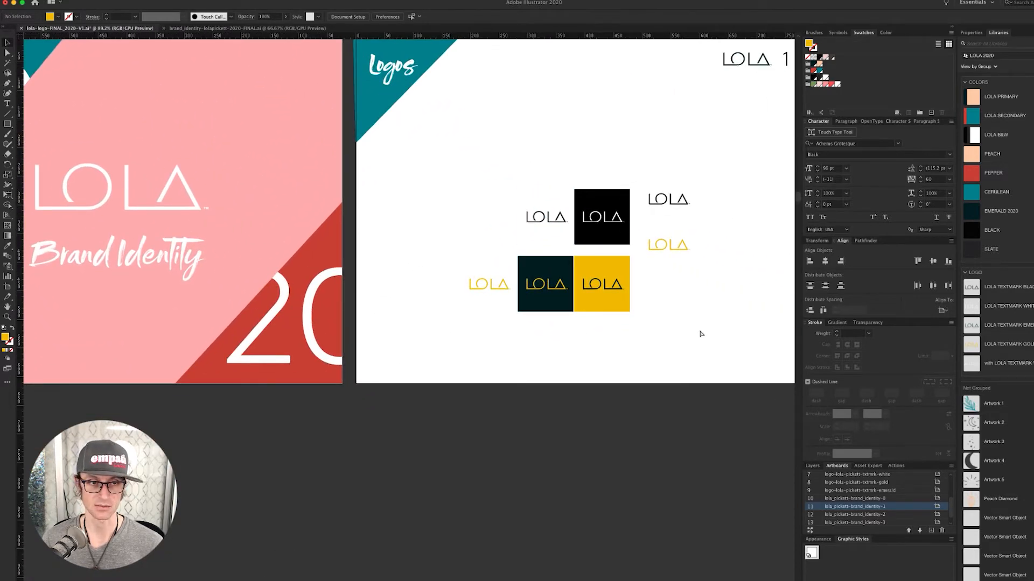
scroll(699, 332, "right", 5)
scroll(699, 332, "up", 2)
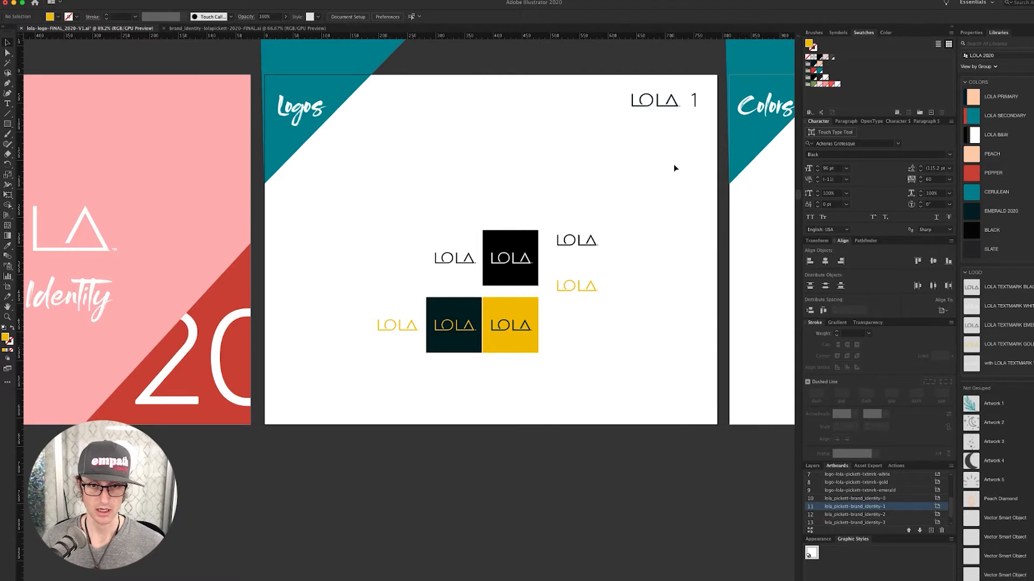
key("m")
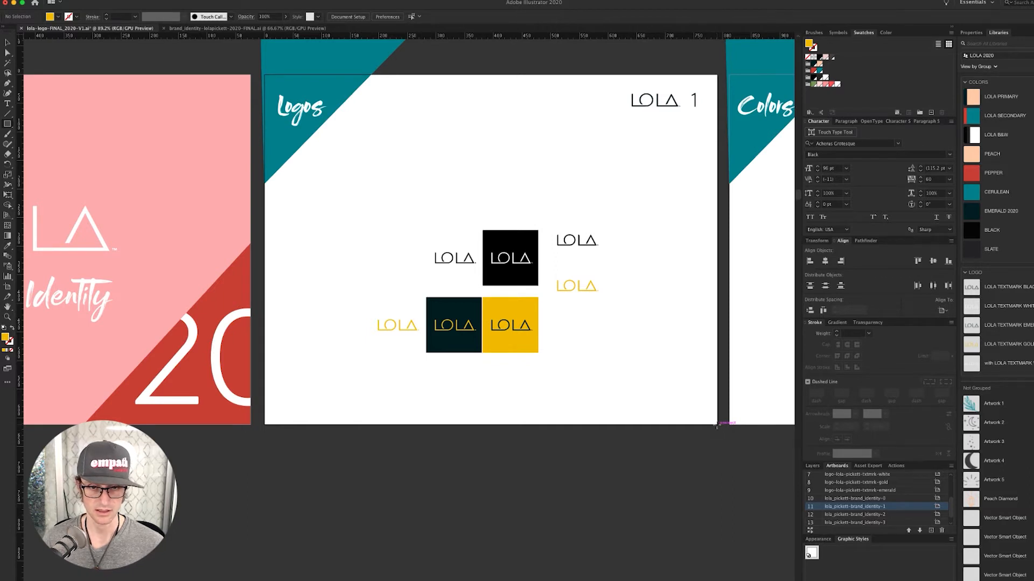
left_click_drag(716, 426, 264, 281)
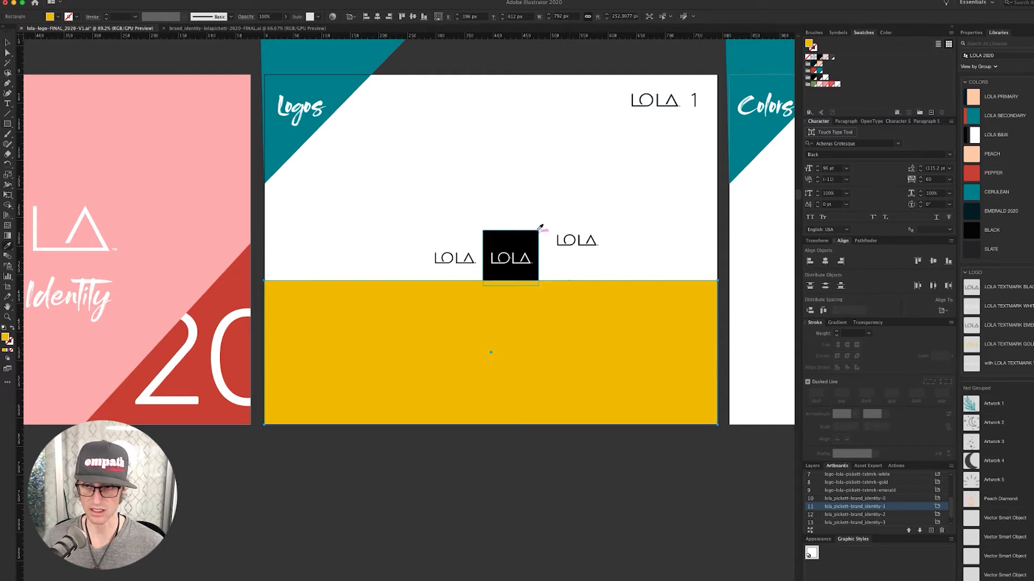
- Fill the rectangle with the library BLACK and send it behind the logo tiles
left_click(971, 230)
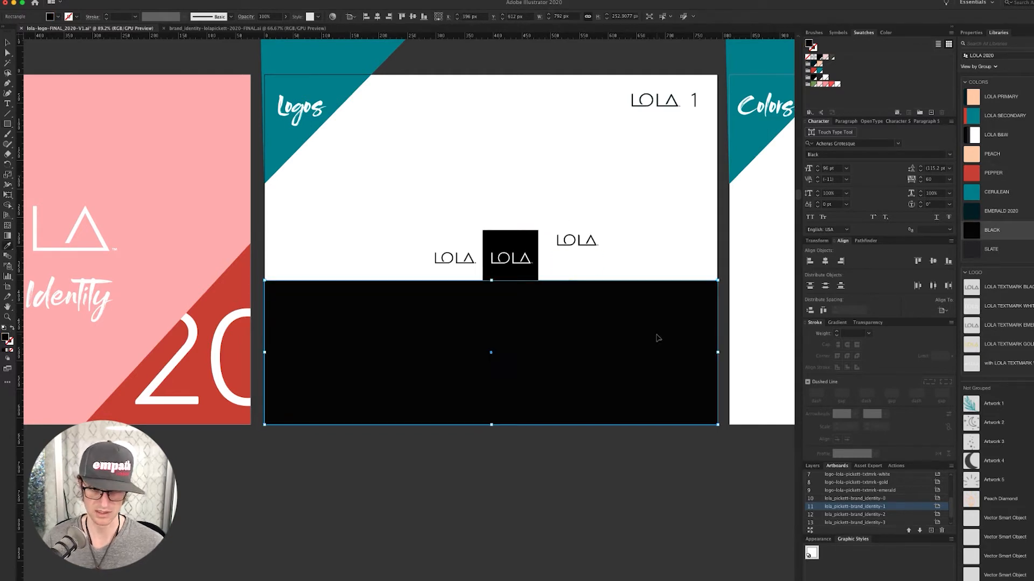
key("ctrl+shift+bracketleft")
left_click(660, 219)
- Arrange the five LOLA tiles into a single row on the black band and select them
key("i")
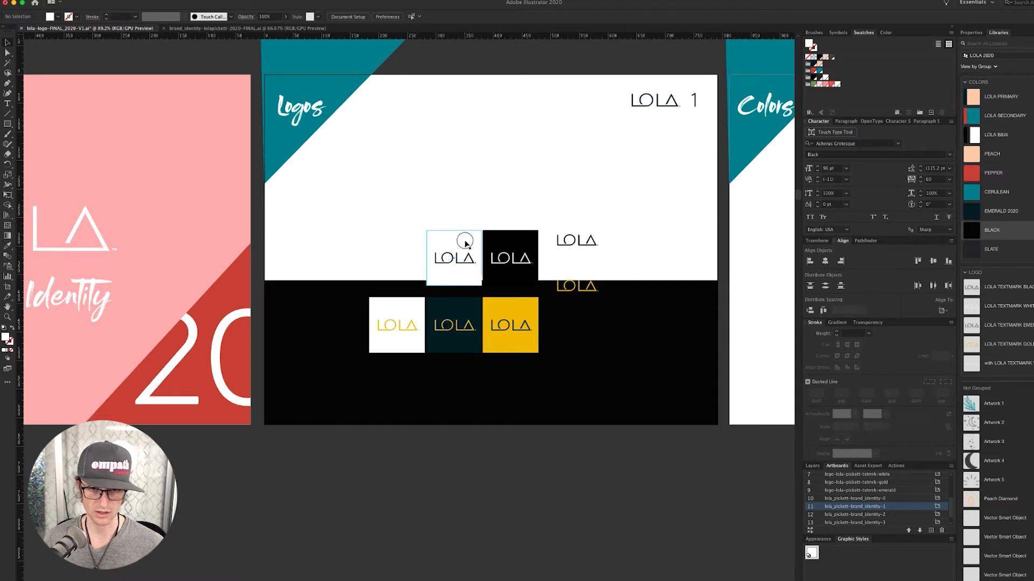
left_click_drag(466, 243, 355, 309)
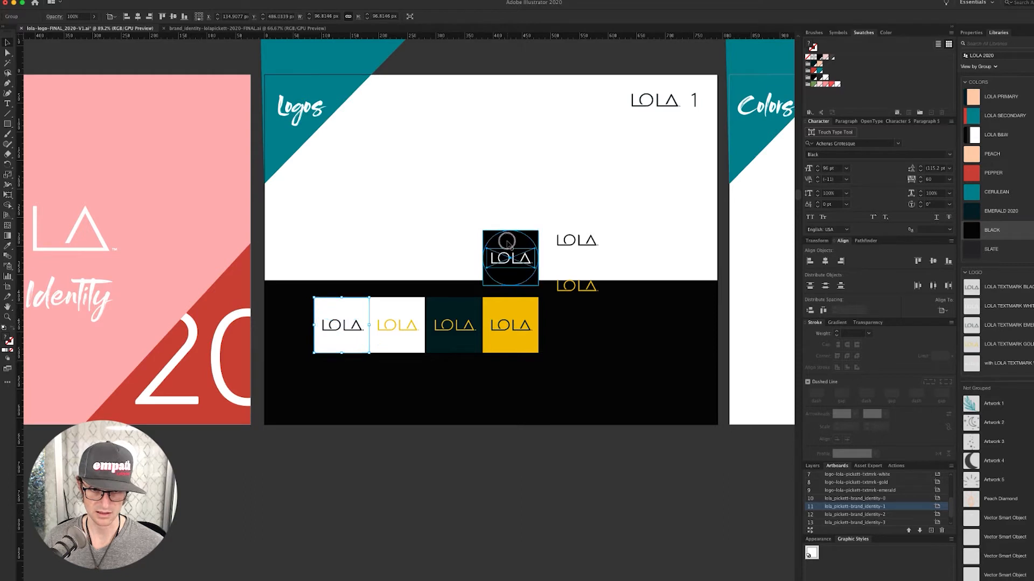
left_click_drag(508, 243, 409, 391)
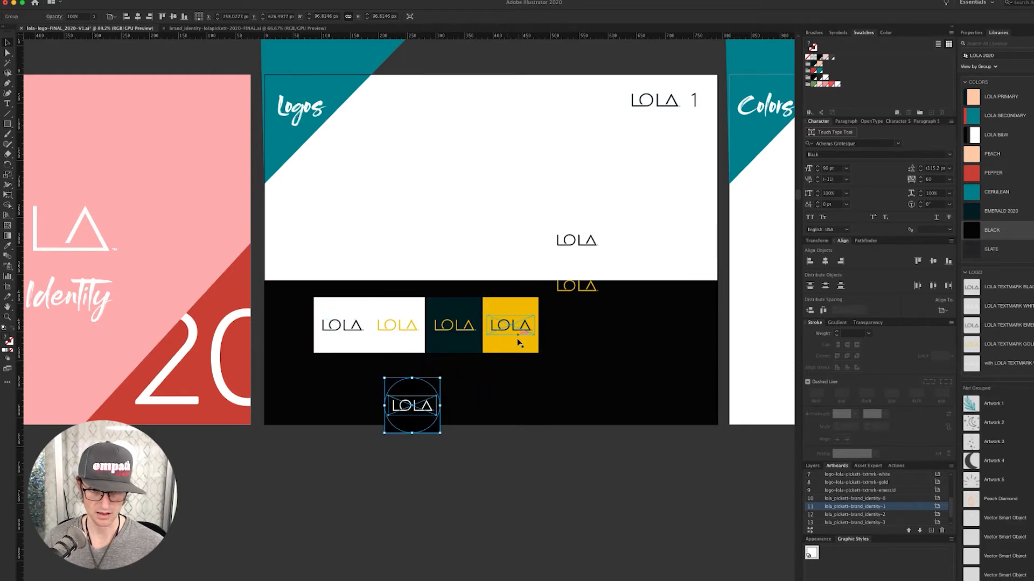
left_click(496, 342)
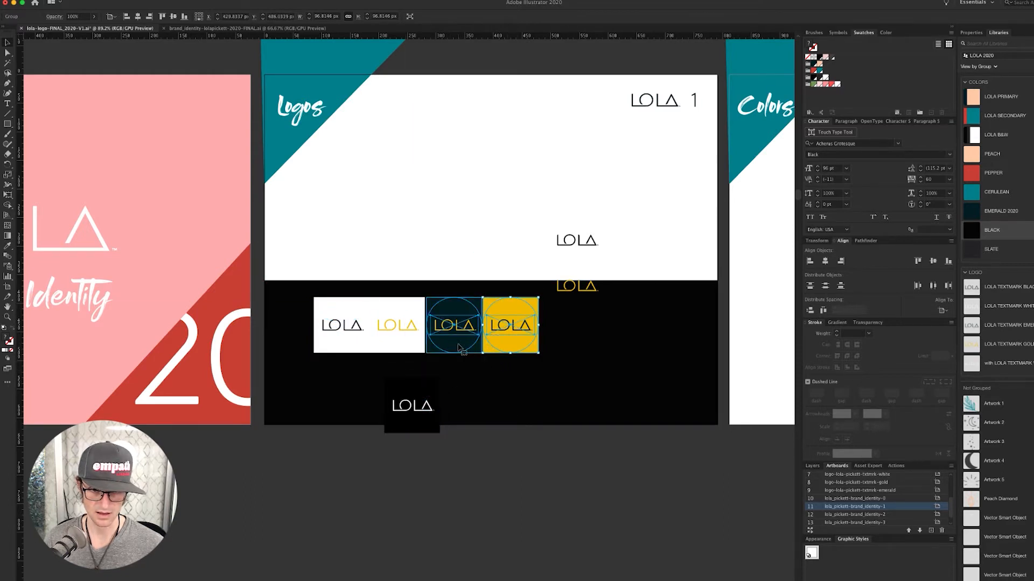
left_click(460, 349, "shift")
left_click(404, 346, "shift")
left_click_drag(404, 345, 449, 346)
left_click(406, 379)
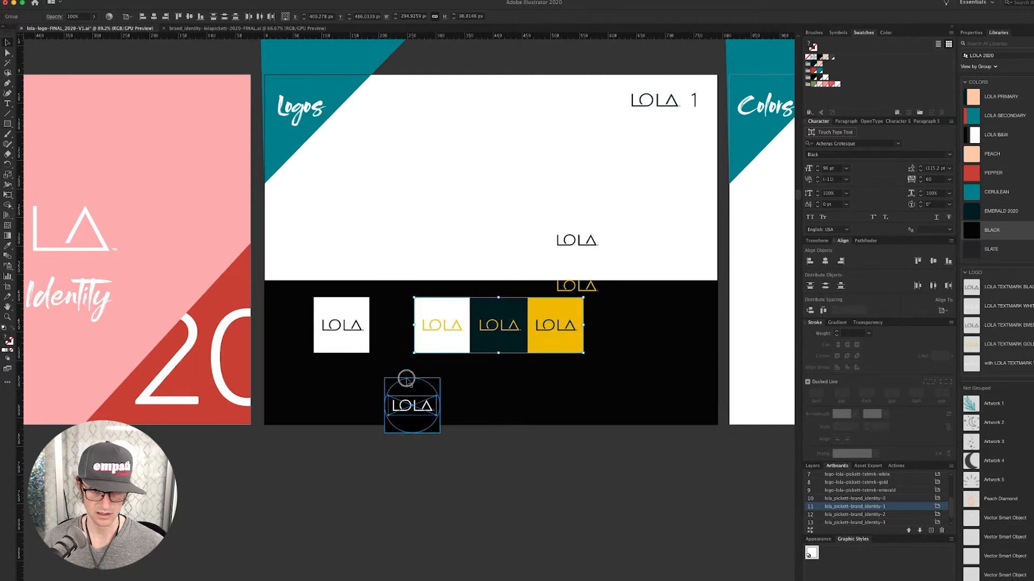
left_click_drag(406, 379, 393, 299)
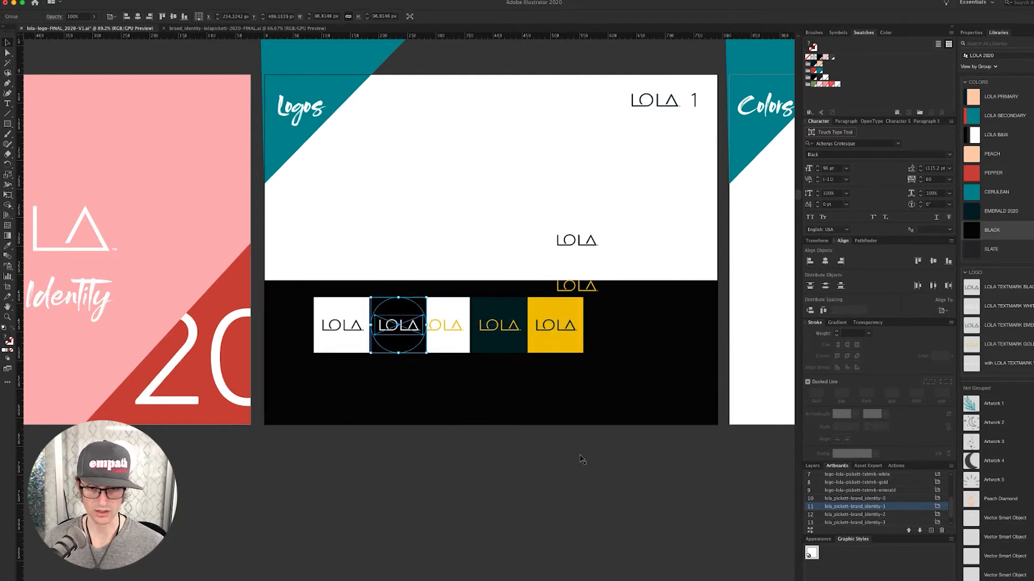
left_click_drag(606, 463, 344, 315)
left_click(608, 363, "shift")
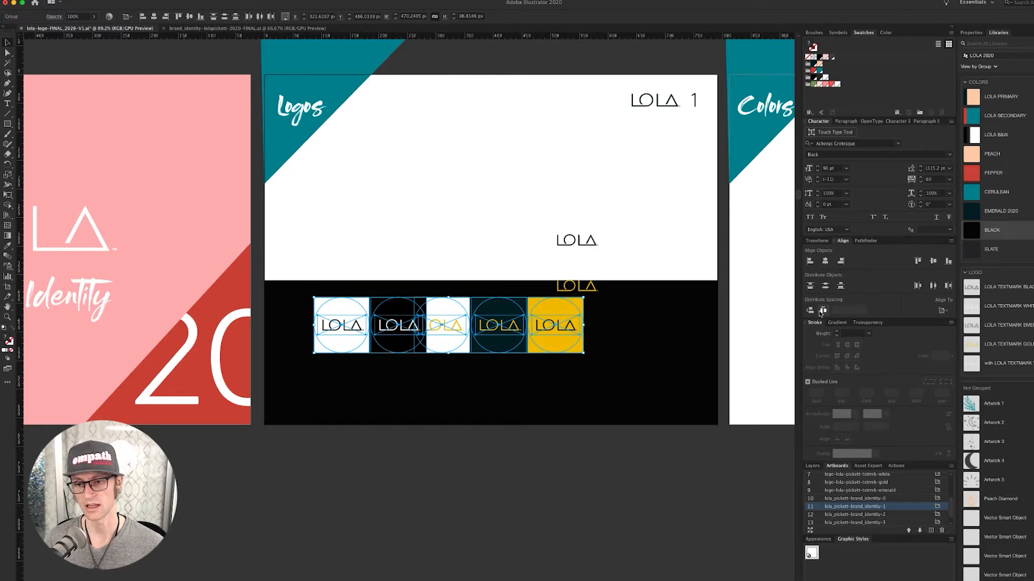
- Align to the selection with the first tile as key object and close the gaps between tiles
left_click(941, 310)
left_click(949, 320)
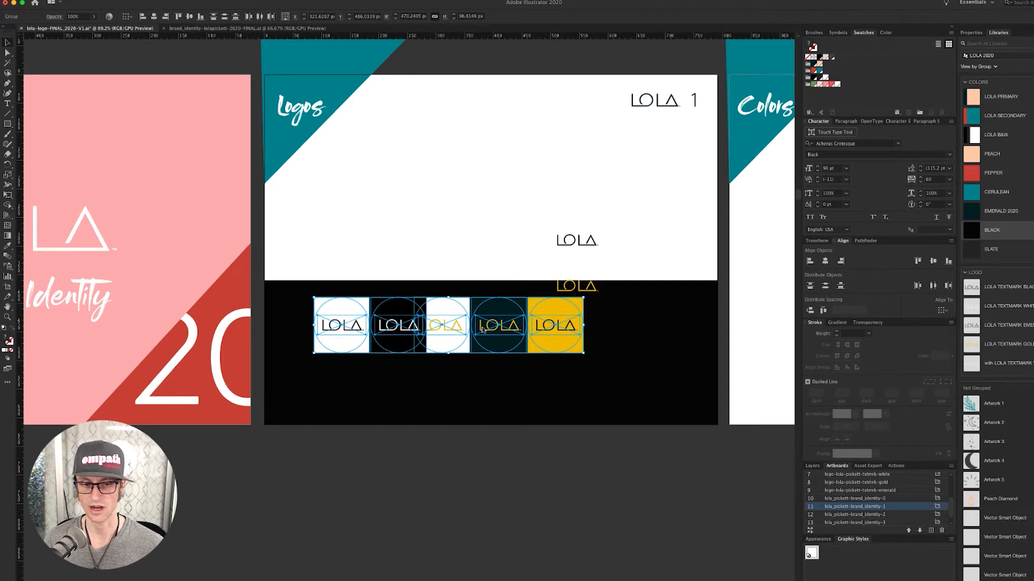
left_click(335, 309)
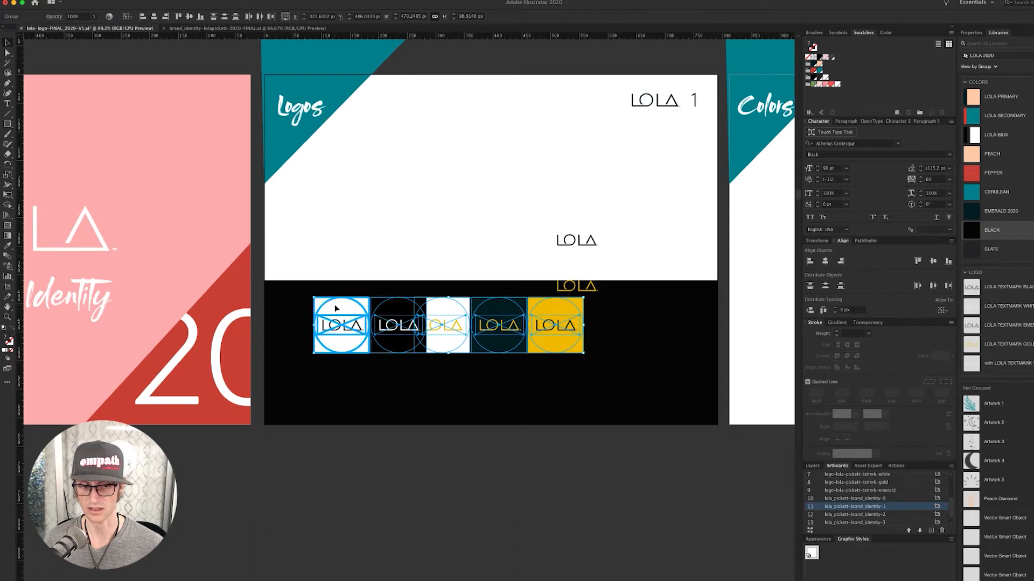
left_click(823, 311)
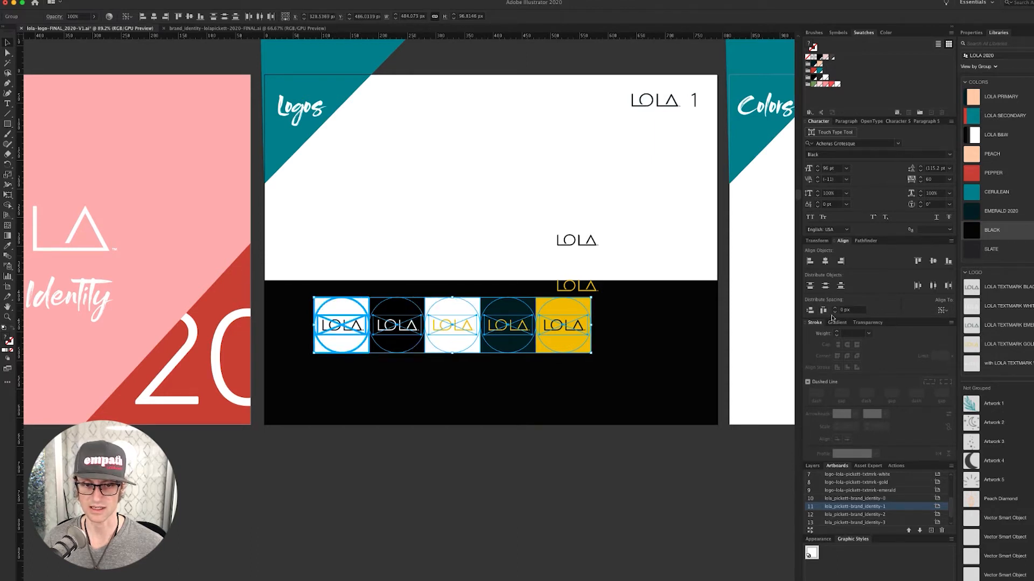
left_click_drag(574, 337, 612, 355)
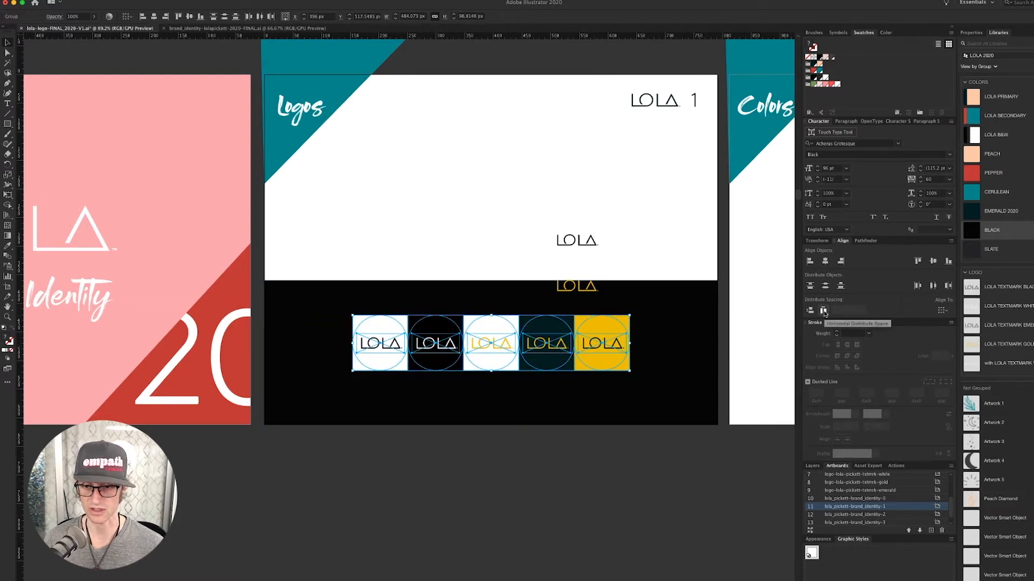
- Distribute the tiles with 20 px spacing, reposition the row on the band, and deselect
left_click(391, 326)
left_click(832, 310)
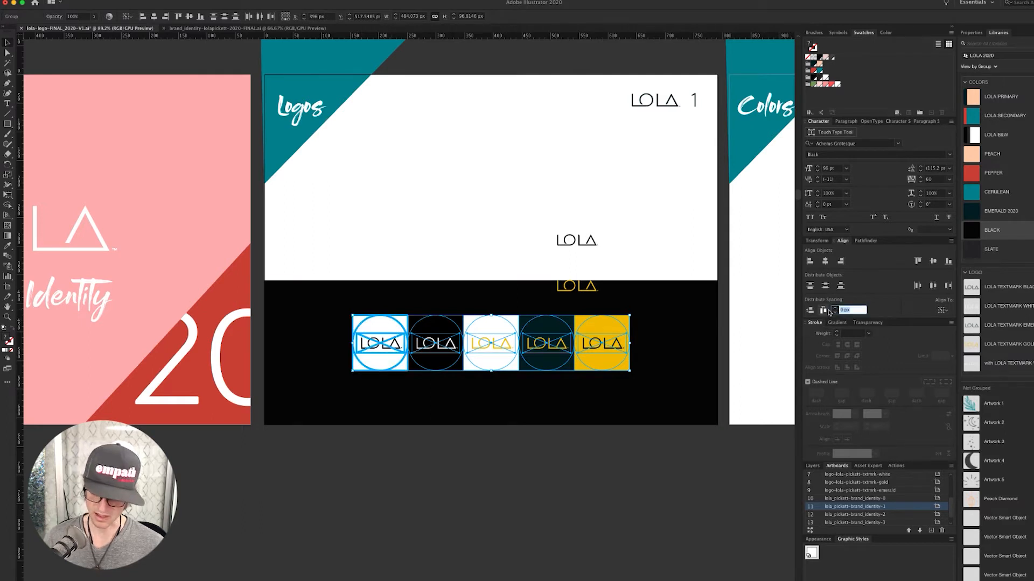
key("Return")
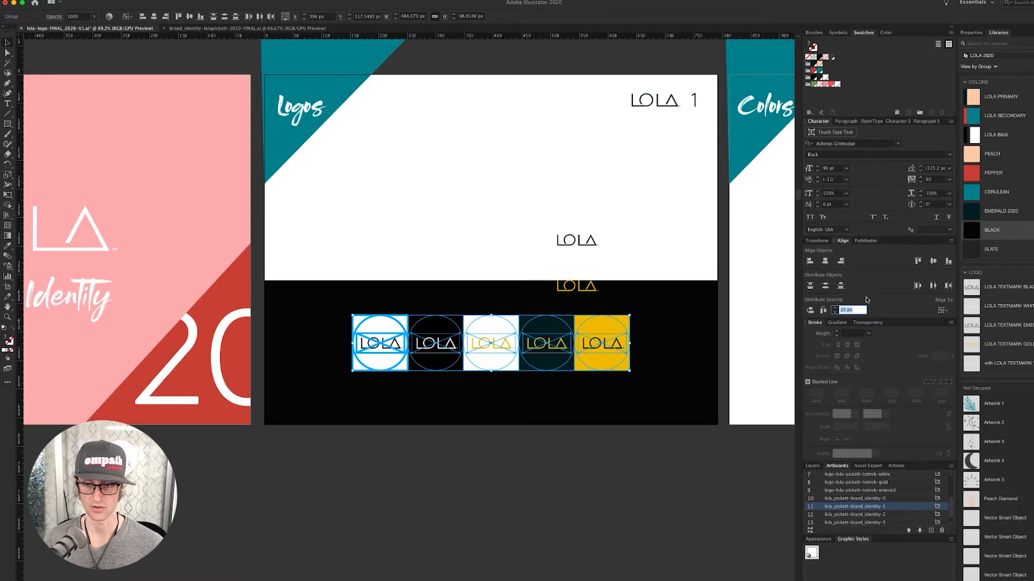
left_click(823, 311)
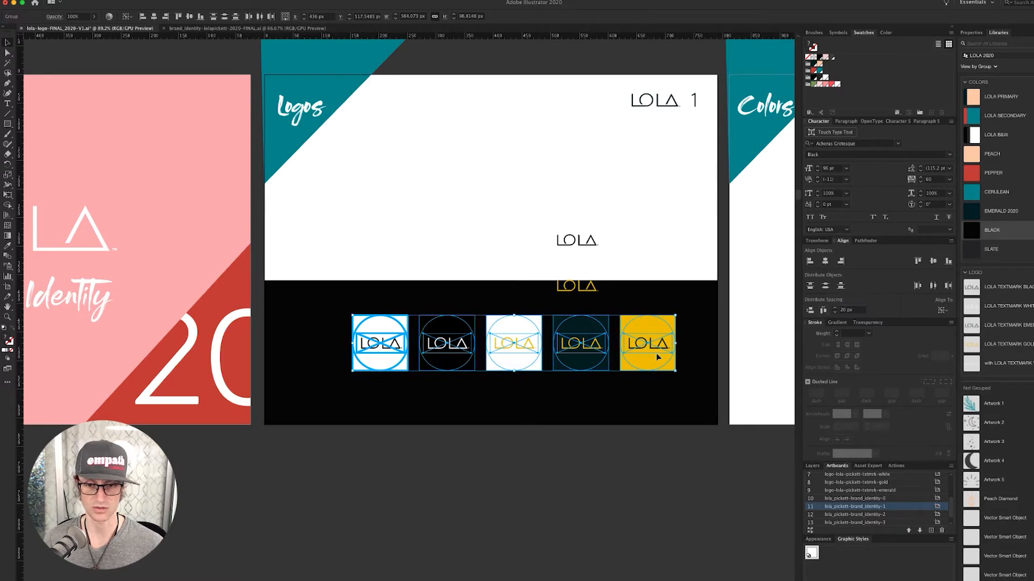
left_click_drag(656, 347, 695, 303)
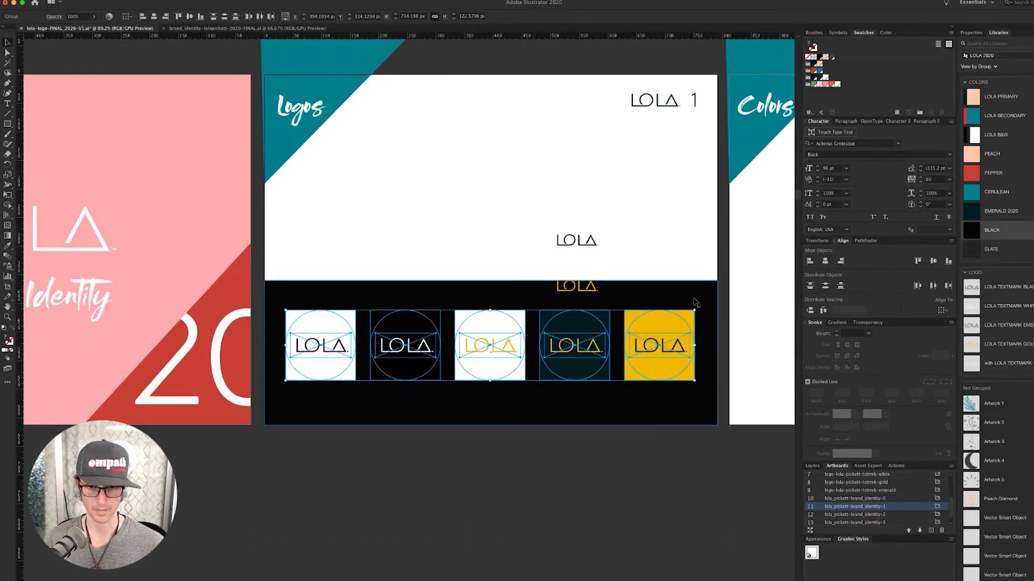
key("shift+Down")
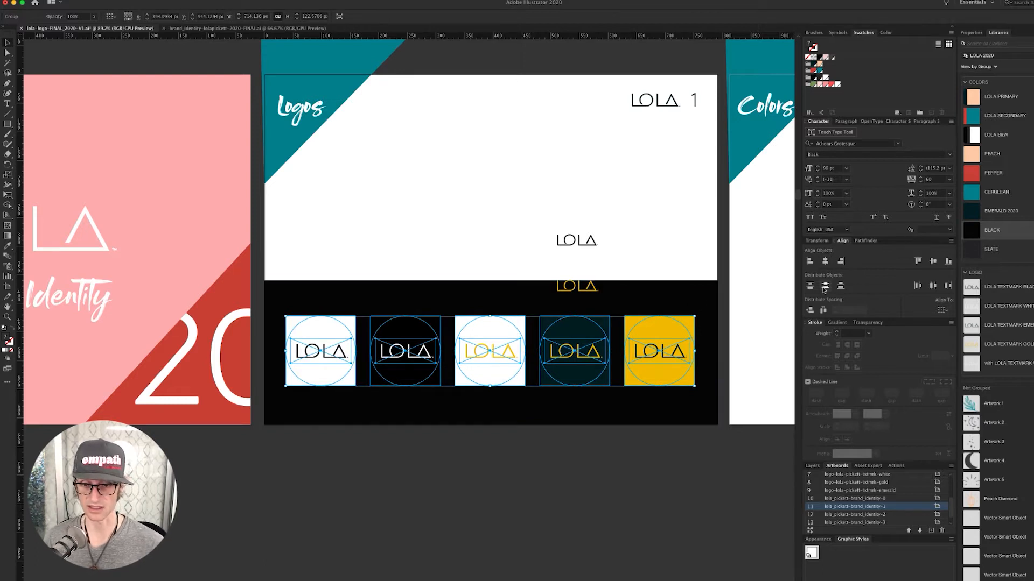
left_click(623, 478)
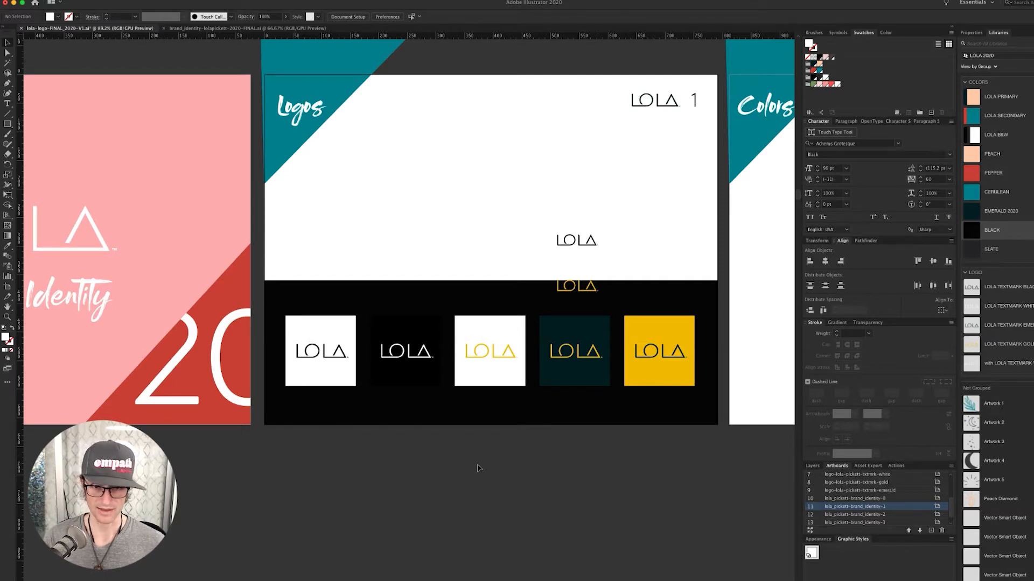
- Select the small LOLA textmarks on the Logos page and move them up into the white area
key("ctrl+minus")
key("ctrl+minus")
key("ctrl+minus")
key("ctrl+minus")
key("ctrl+minus")
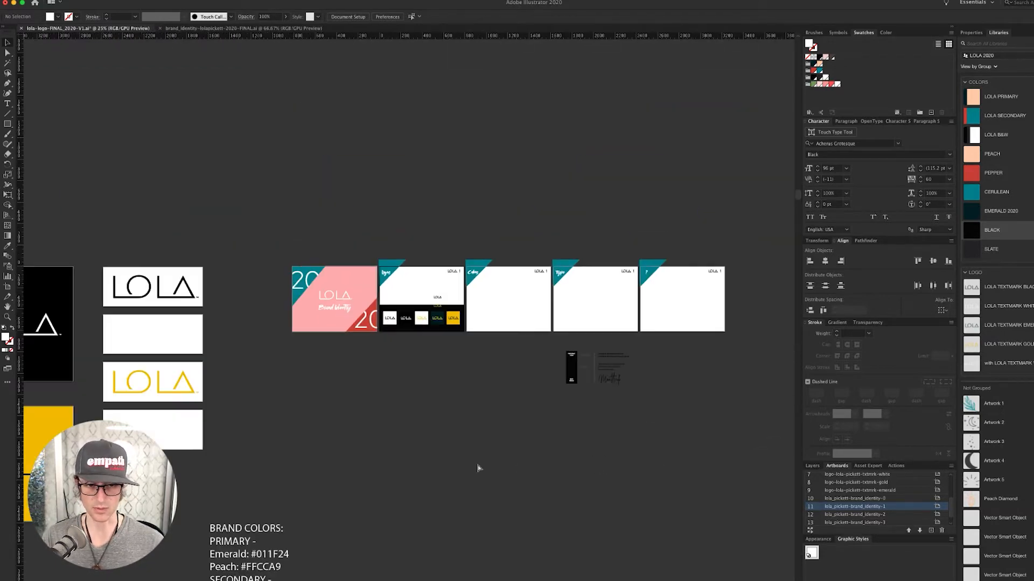
left_click_drag(391, 436, 654, 386)
left_click_drag(376, 356, 481, 355)
left_click_drag(413, 304, 426, 294)
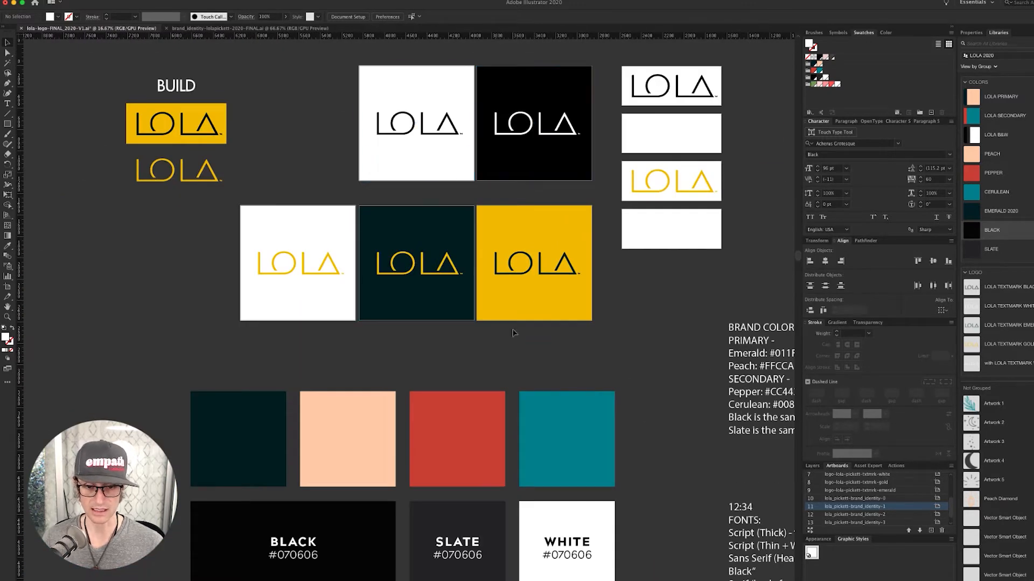
left_click_drag(514, 334, 540, 312)
left_click_drag(611, 337, 296, 462)
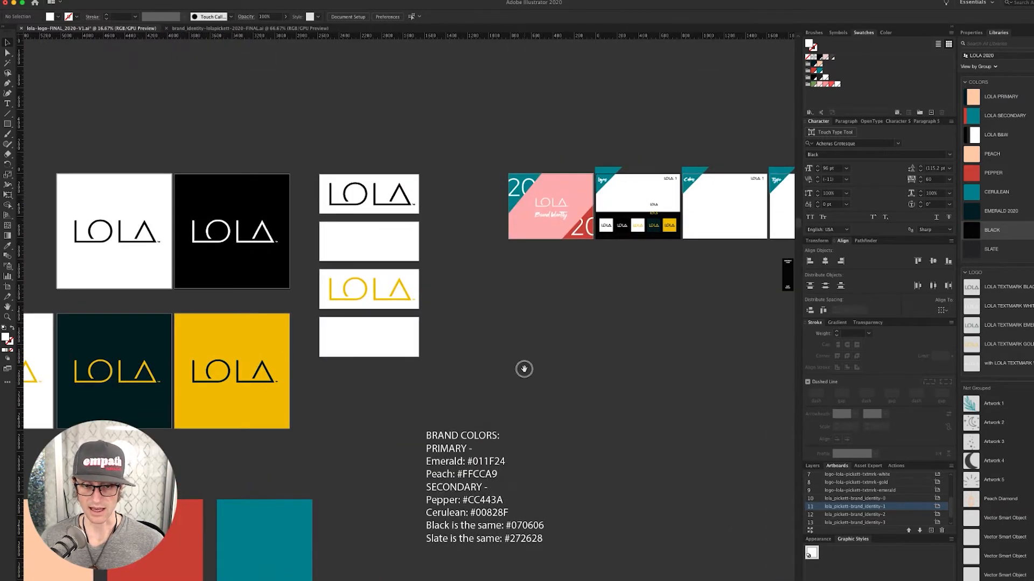
left_click_drag(524, 369, 420, 402)
left_click_drag(477, 207, 641, 353)
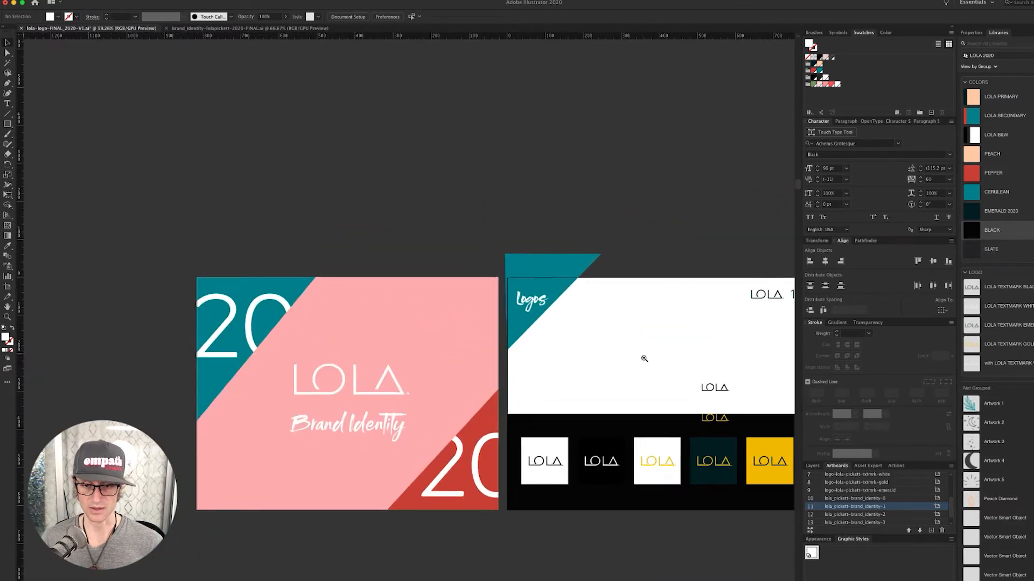
left_click_drag(655, 388, 464, 283)
left_click_drag(539, 247, 518, 318)
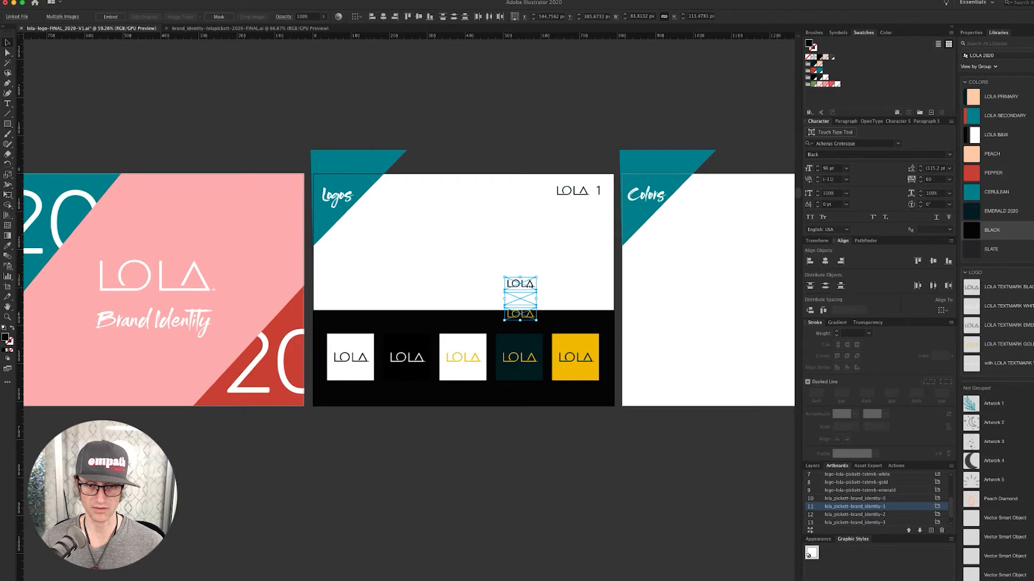
left_click_drag(535, 283, 418, 193)
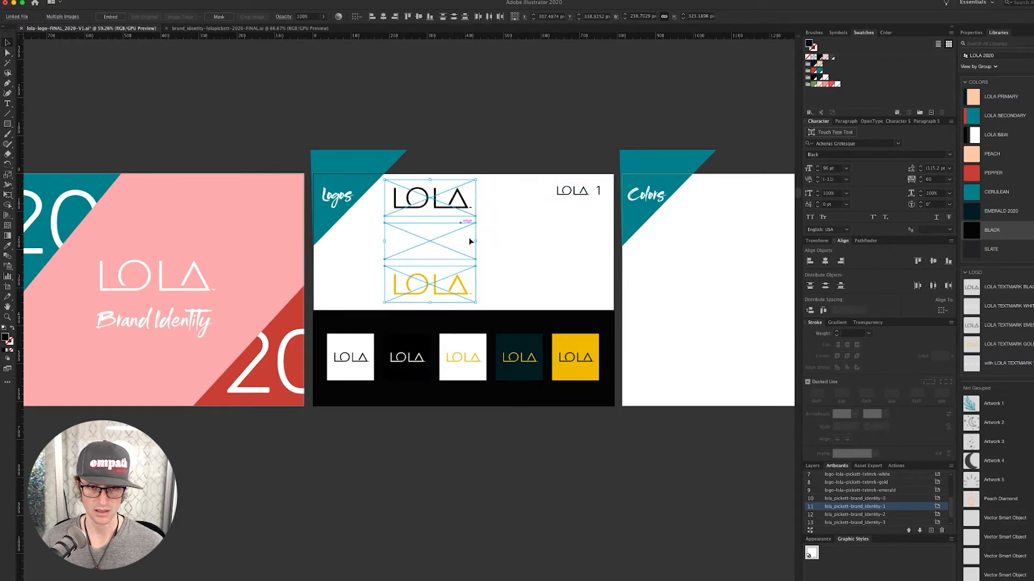
- Arrange the white, black and gold LOLA textmarks side by side, centred above the tile band
left_click(520, 264)
left_click_drag(432, 249, 361, 263)
left_click_drag(434, 281, 528, 203)
left_click(457, 204, "shift")
left_click_drag(456, 199, 445, 237)
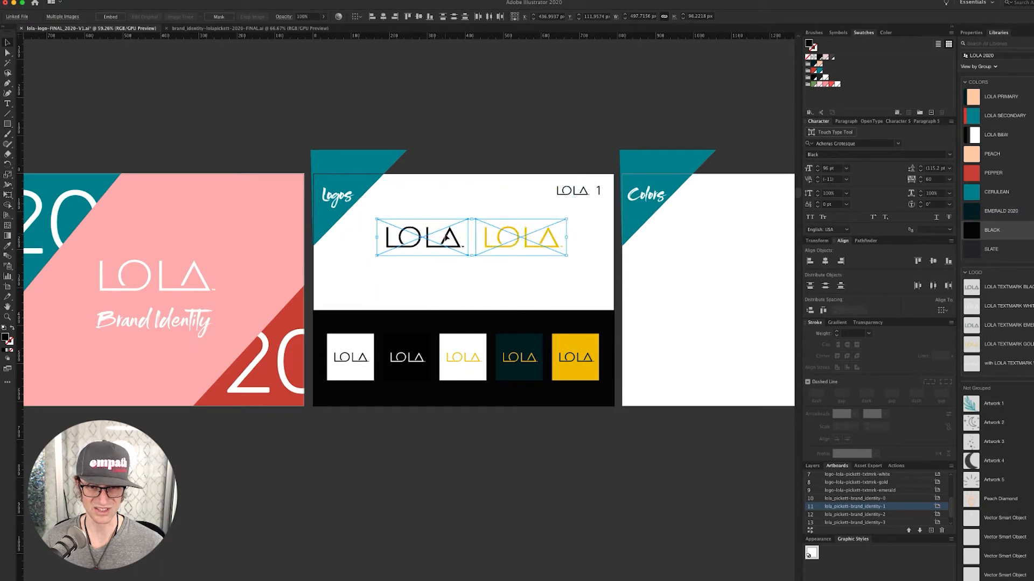
left_click_drag(356, 271, 455, 294)
left_click(503, 467)
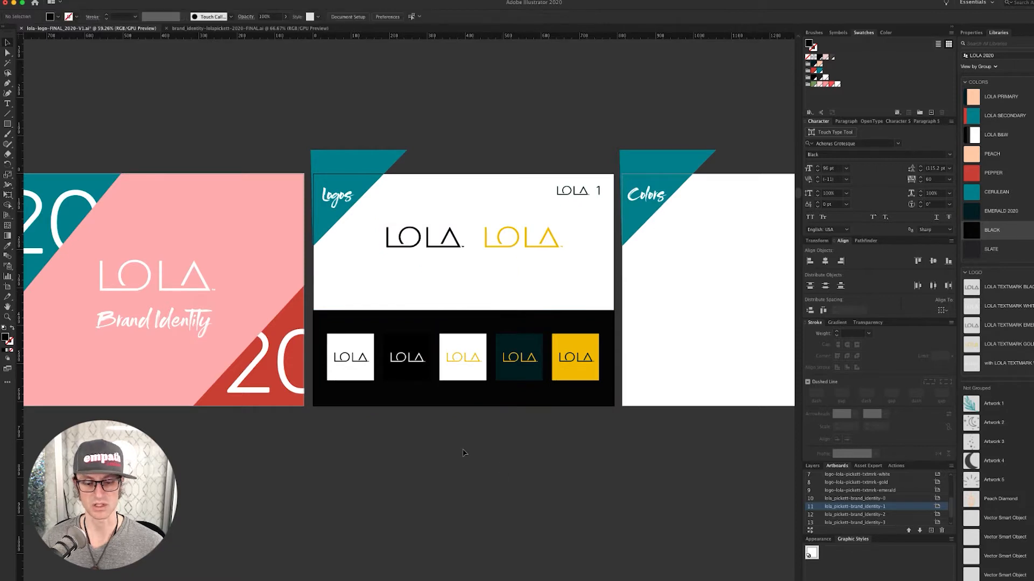
- Select the gold LOLA textmark in the logo build area
key("super+minus")
key("super+minus")
key("super+minus")
key("super+minus")
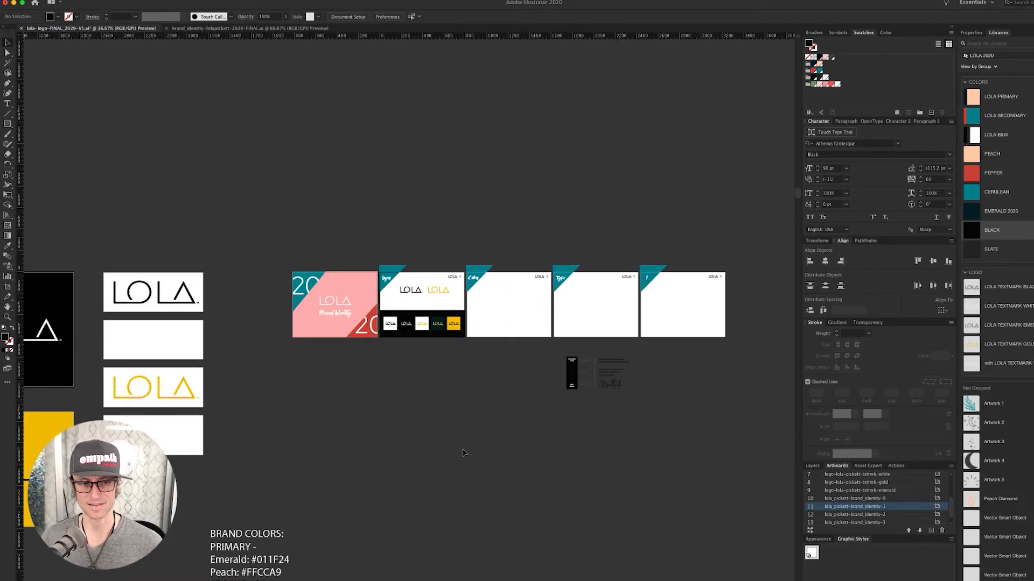
left_click_drag(324, 435, 844, 323)
scroll(758, 354, "right", 5)
scroll(758, 353, "down", 1)
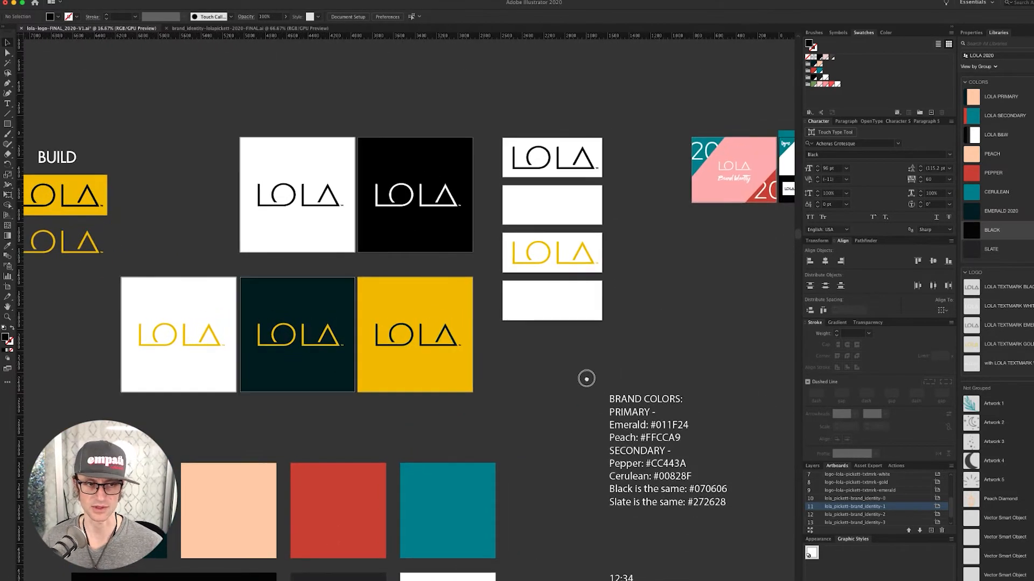
scroll(580, 333, "up", 2)
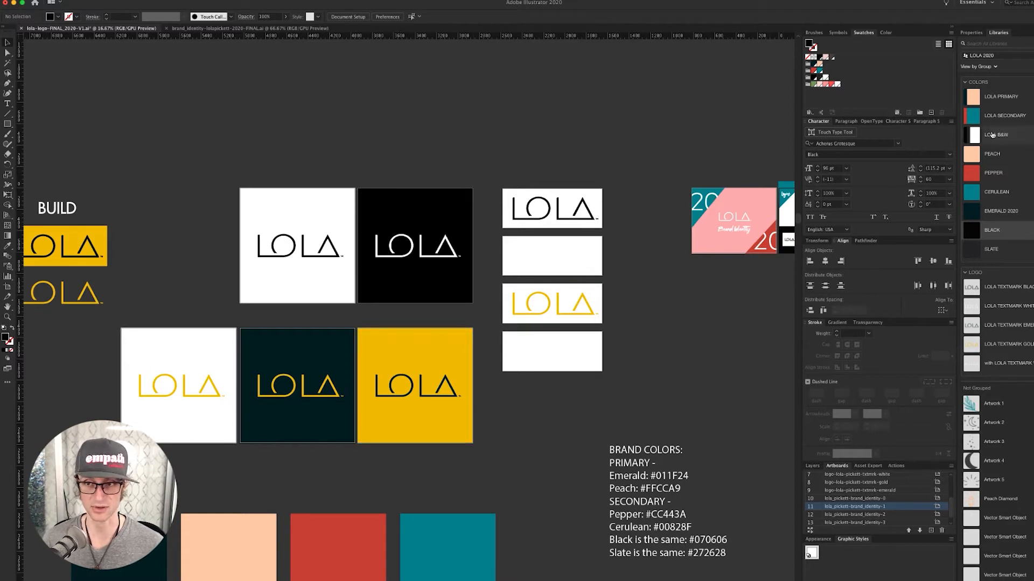
mouse_move(981, 156)
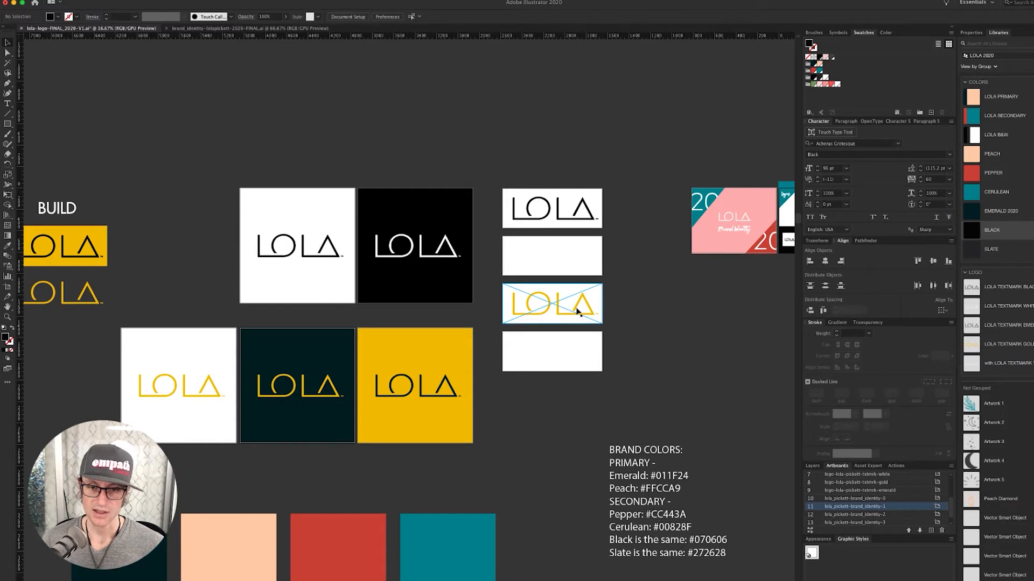
left_click(577, 311)
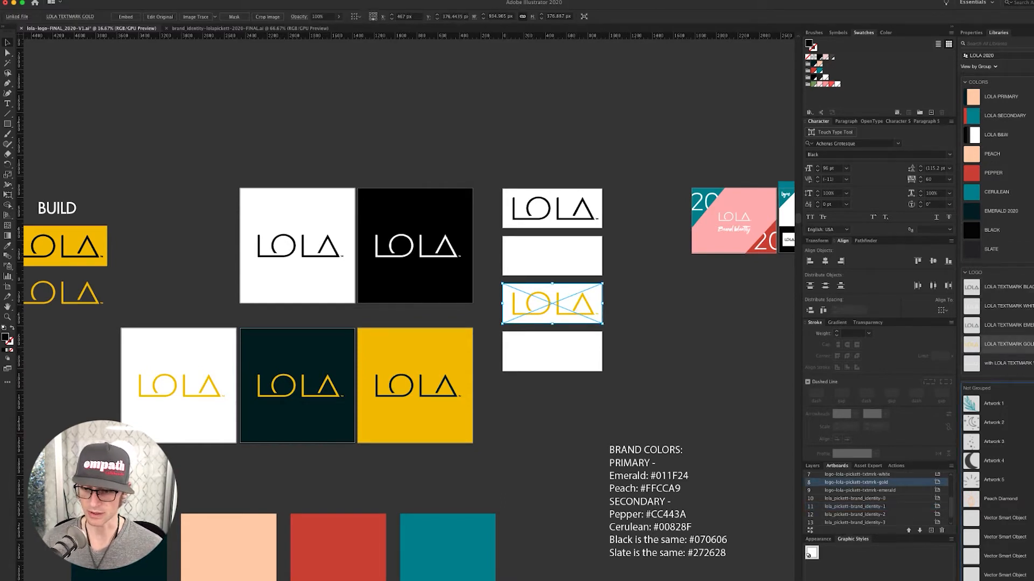
- Duplicate the LOLA TEXTMARK GOLD library asset and open the copy for editing
scroll(996, 334, "down", 2)
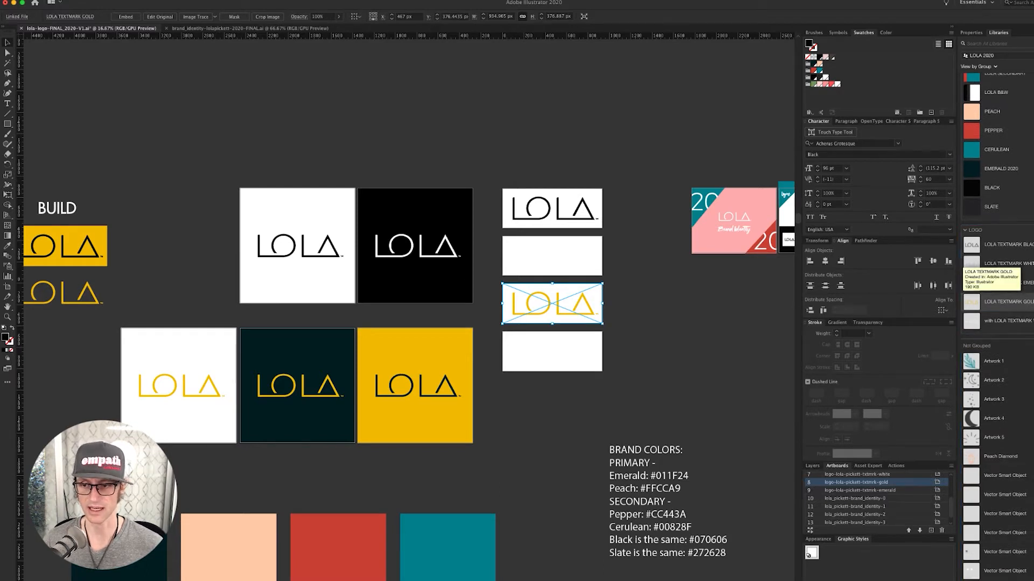
left_click(1032, 350)
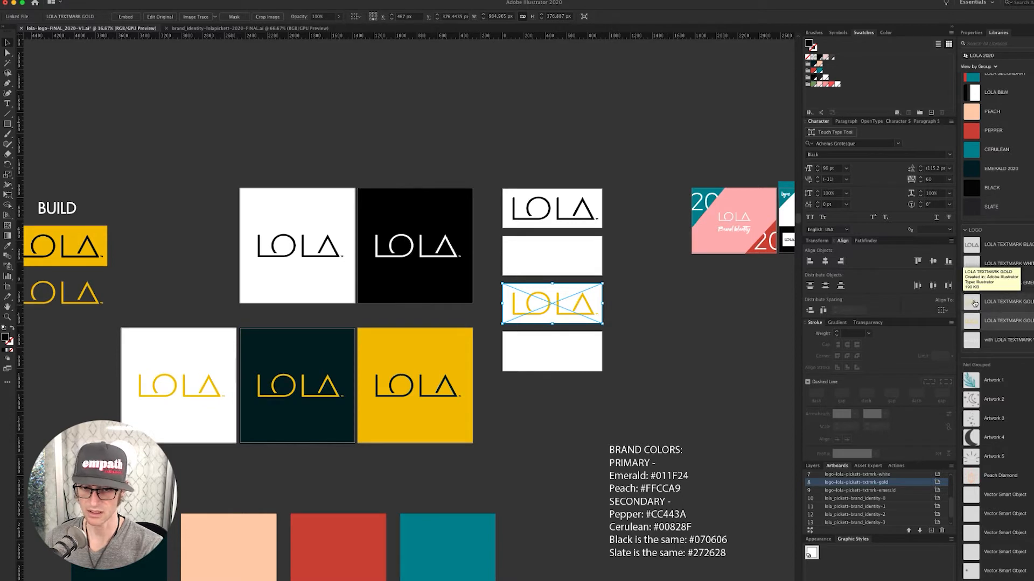
double_click(975, 304)
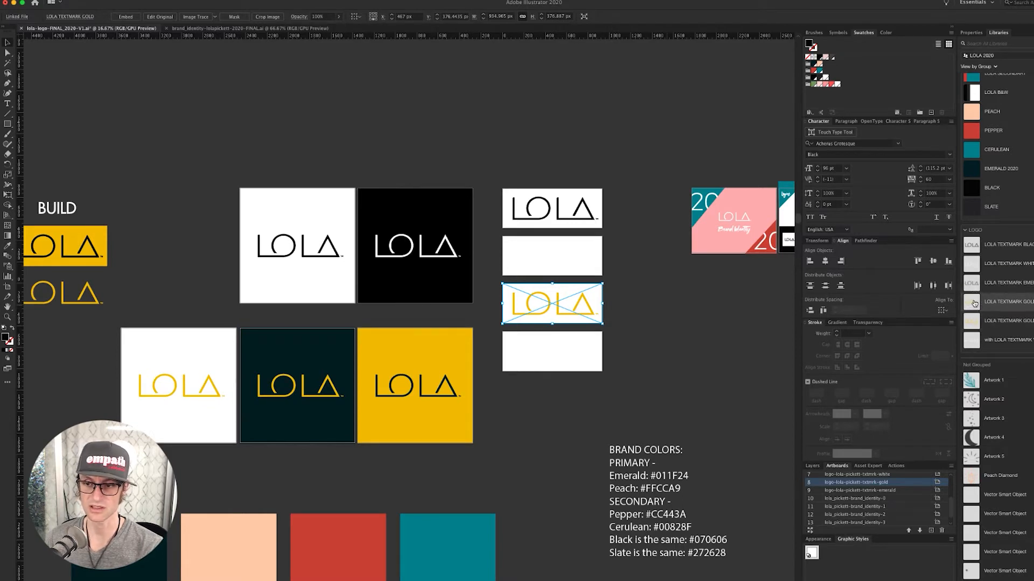
- Fill all the textmark artwork with the PEACH swatch and save the document
key("a")
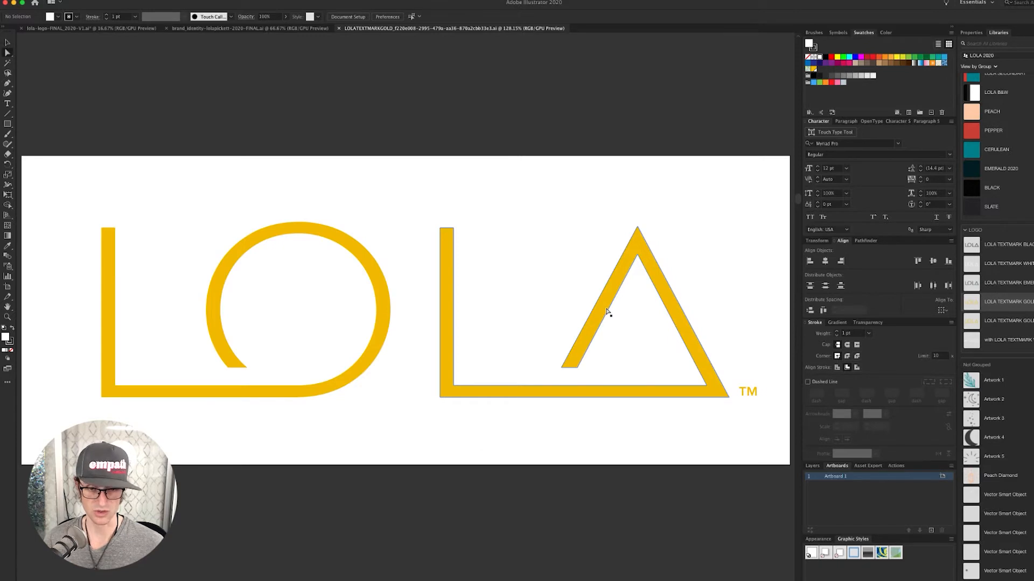
left_click(607, 311)
key("super+a")
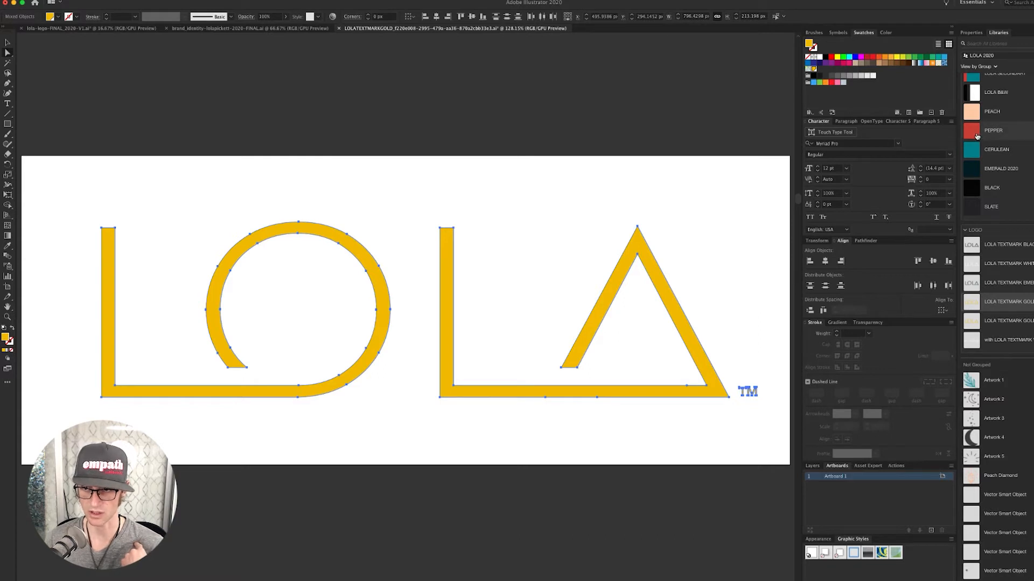
left_click(971, 115)
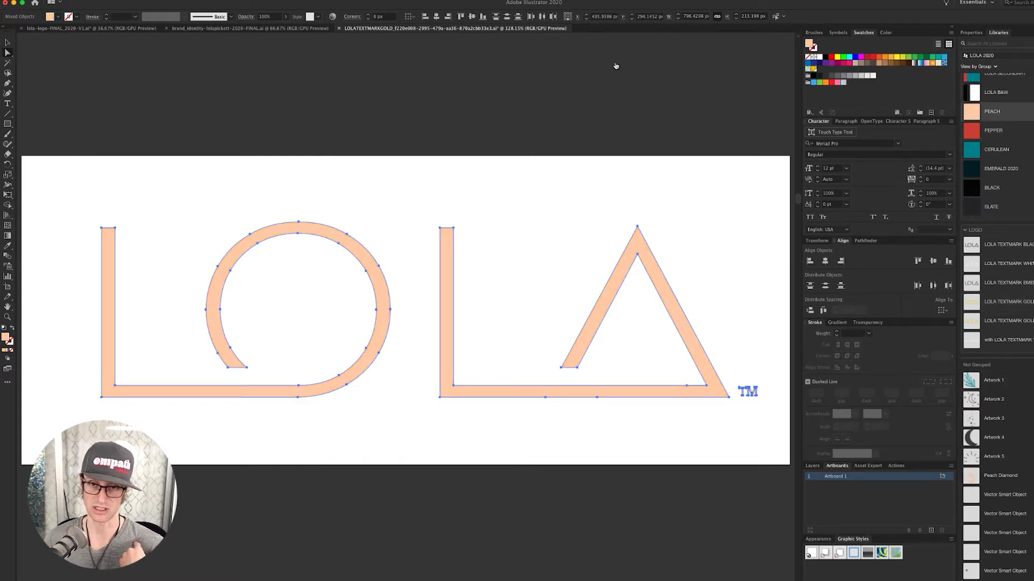
left_click(620, 73)
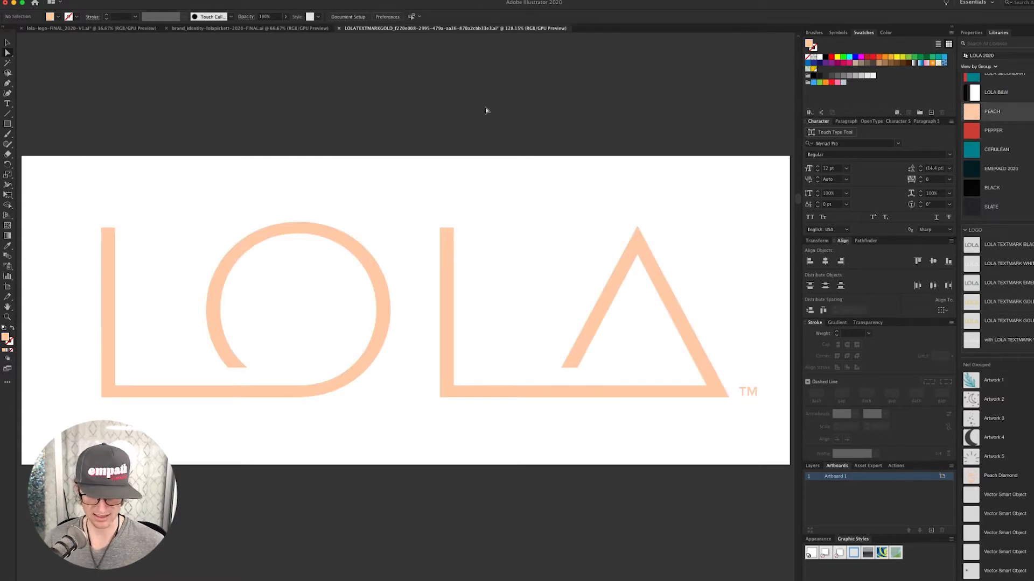
key("super+s")
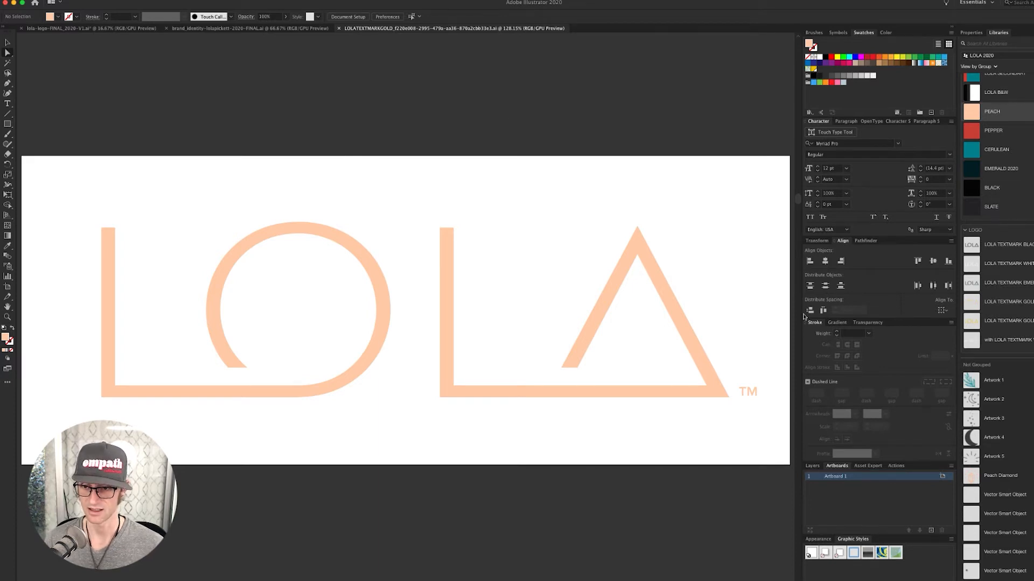
- Rename the library asset LOLA TEXTMARK PEACH and duplicate it
double_click(1007, 302)
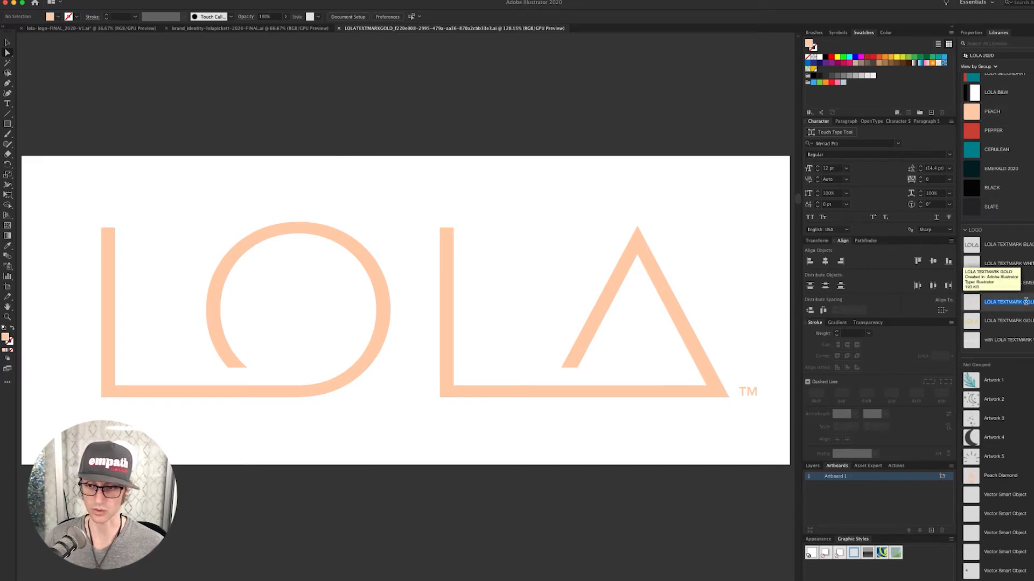
left_click(1026, 302)
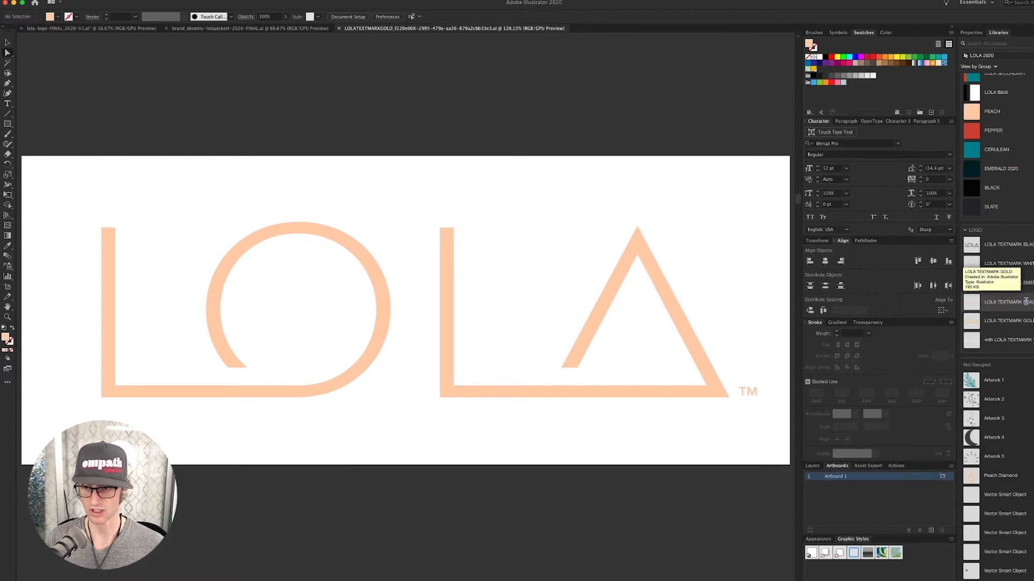
key("Return")
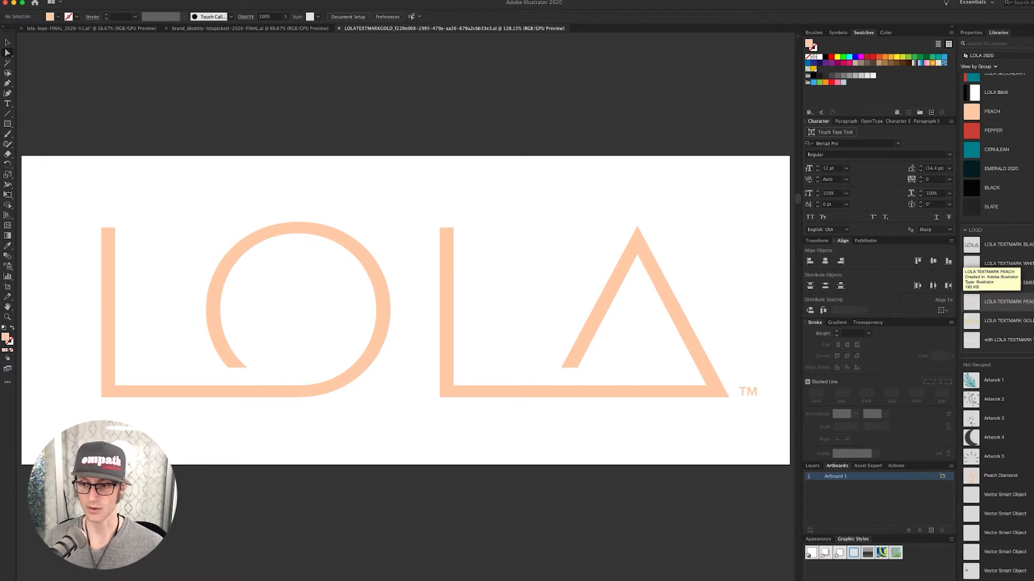
left_click(1032, 309)
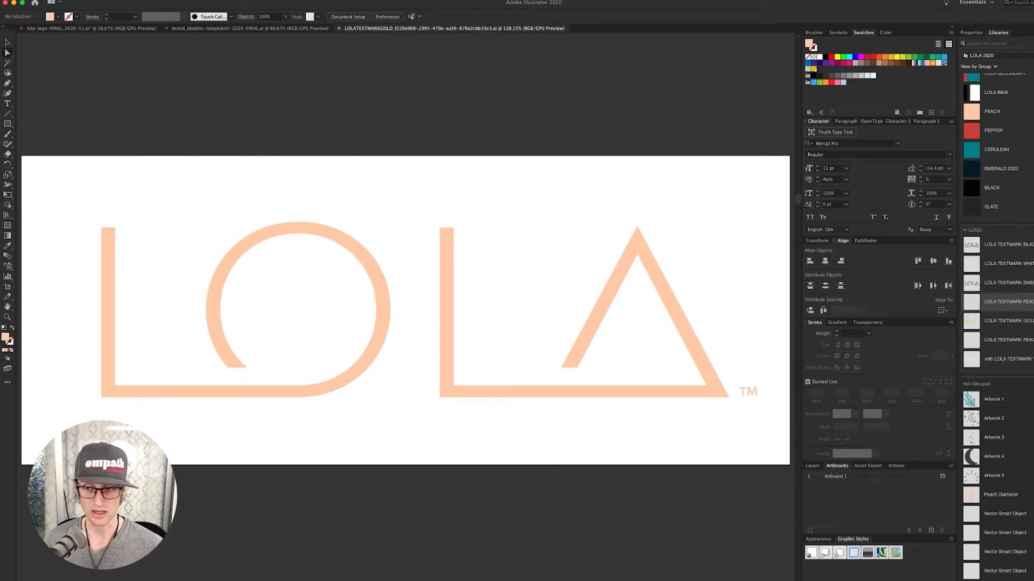
key("super+0")
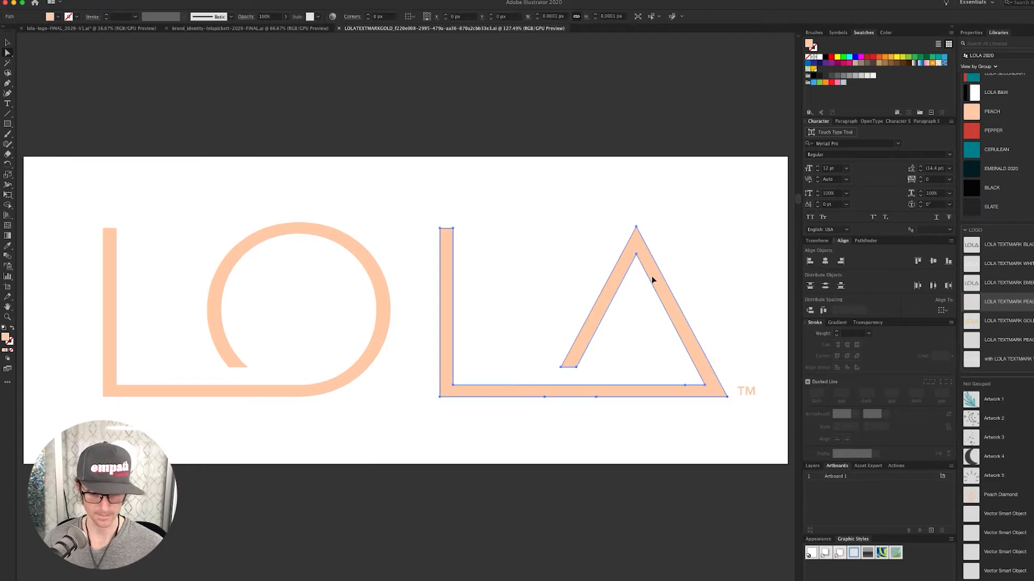
- Recolour the wordmark Pepper red, add it to the library as a graphic, and close the document
key("super+a")
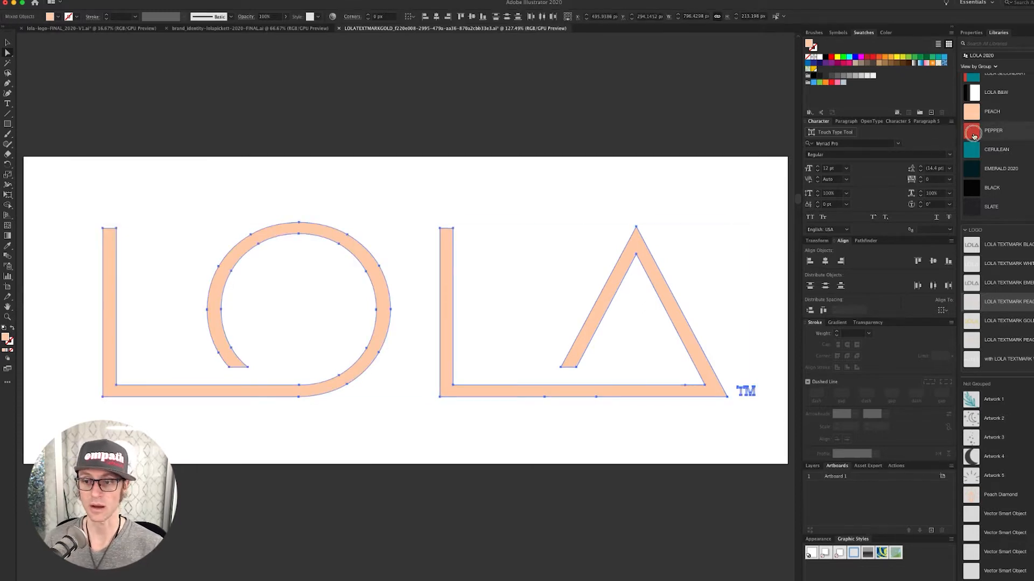
left_click(974, 136)
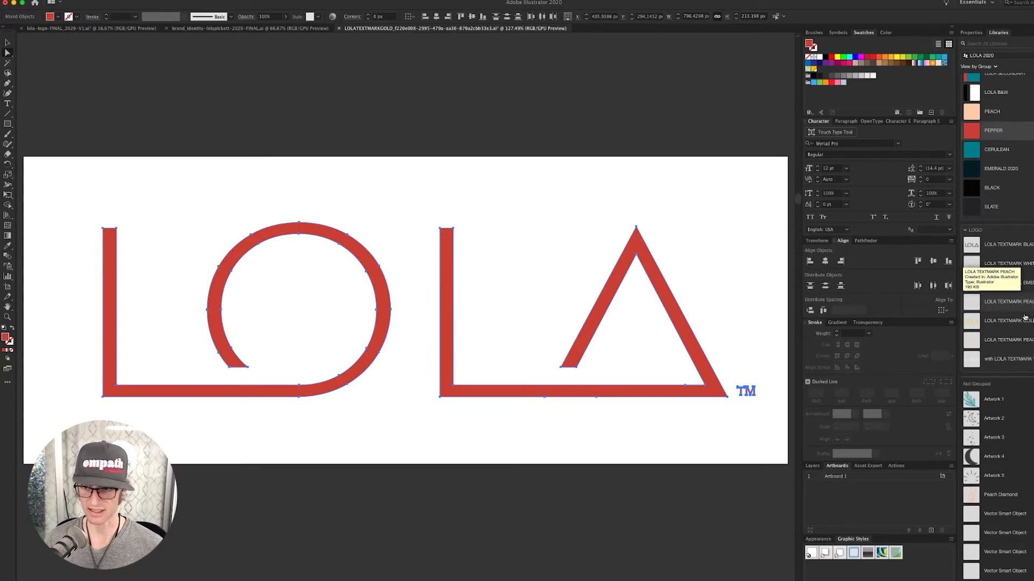
left_click(1029, 302)
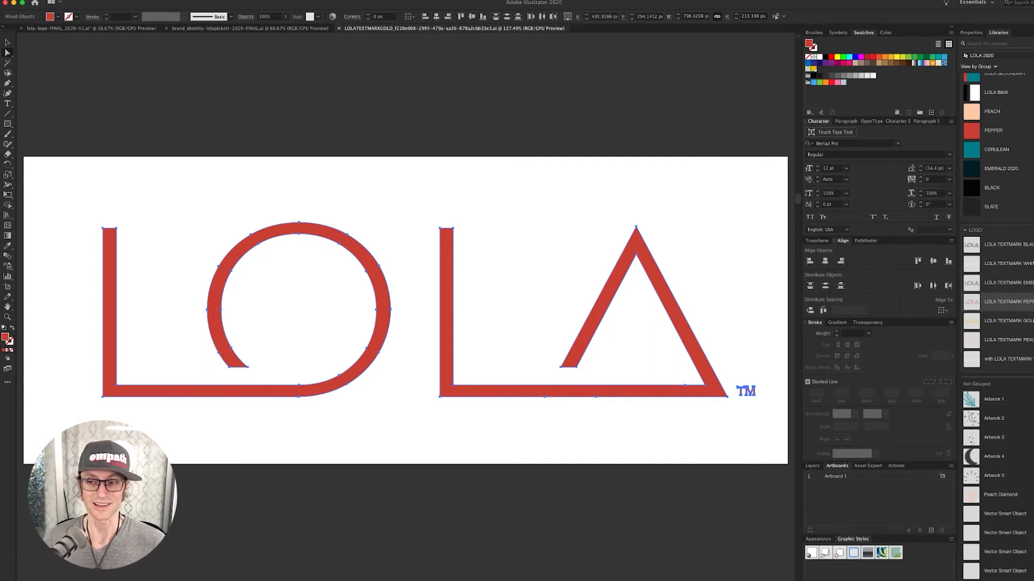
left_click_drag(1029, 302, 1030, 359)
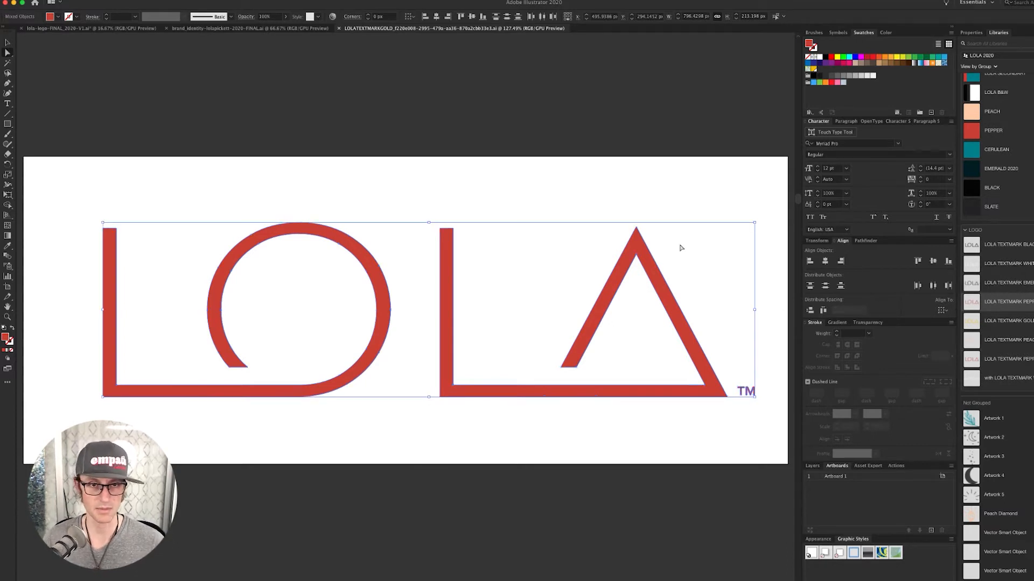
left_click(657, 223)
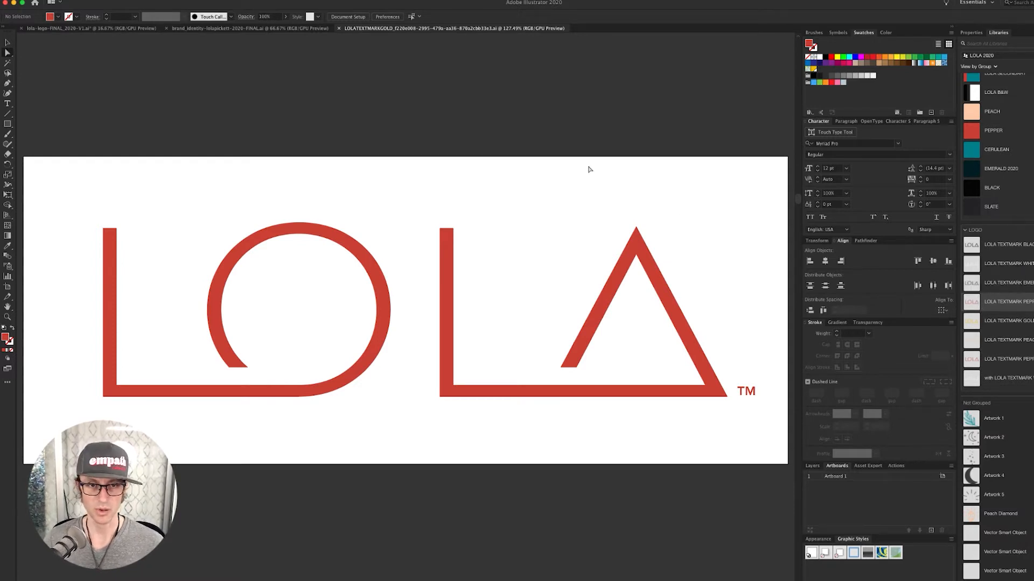
key("super+w")
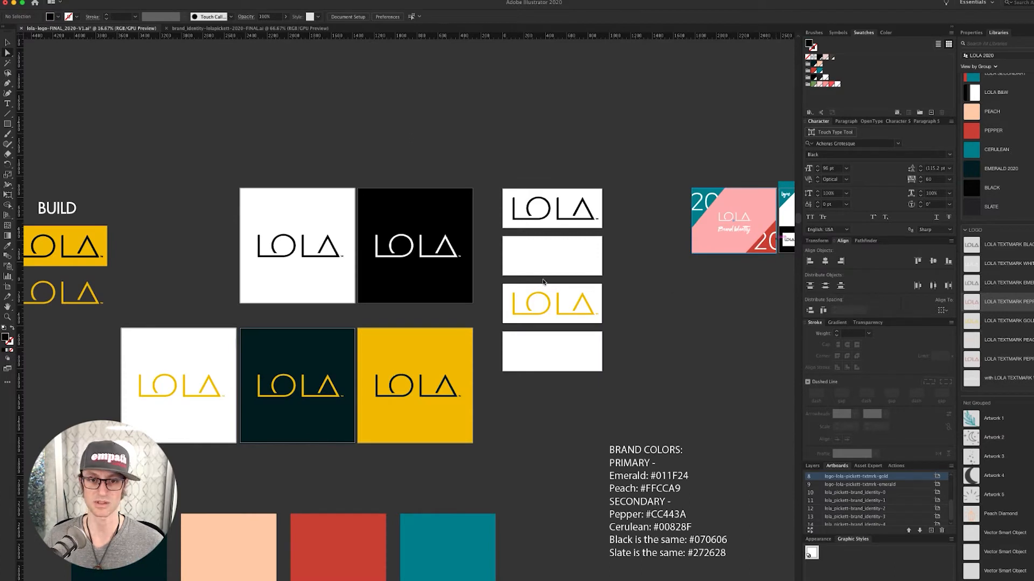
- Open the new library textmark, fill every letter with Cerulean, then save and close it
double_click(988, 302)
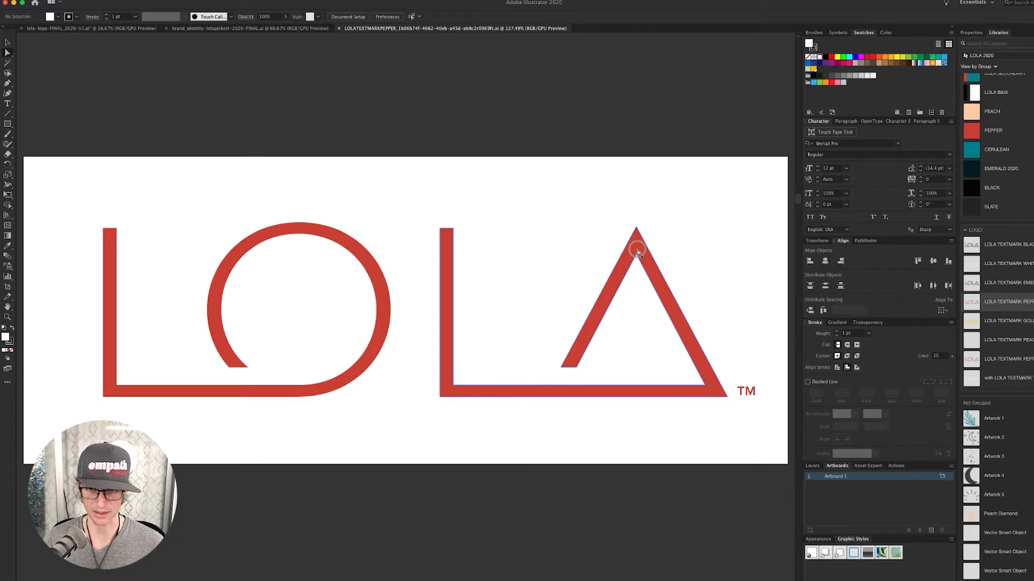
left_click(637, 251)
key("super+a")
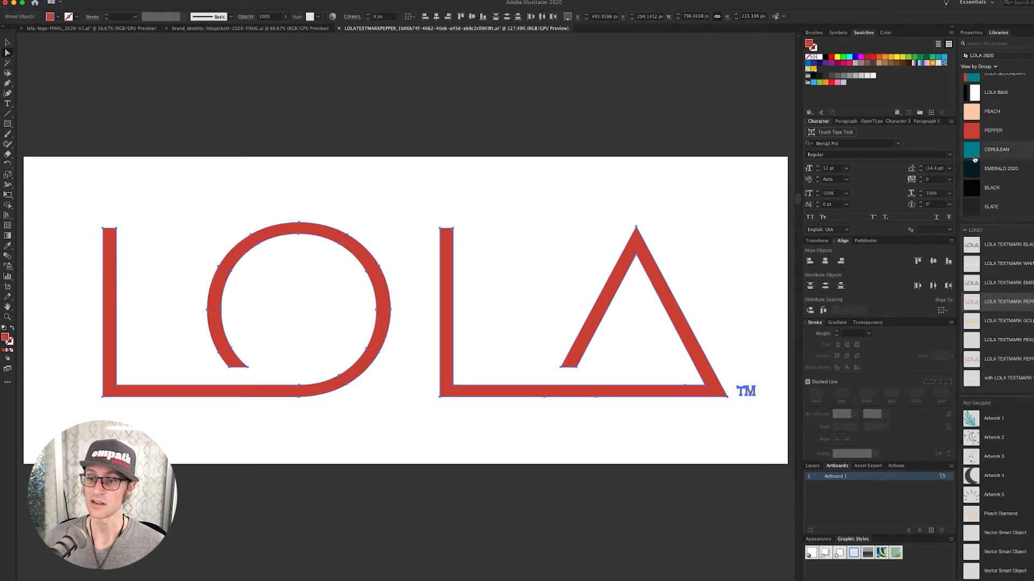
left_click(975, 159)
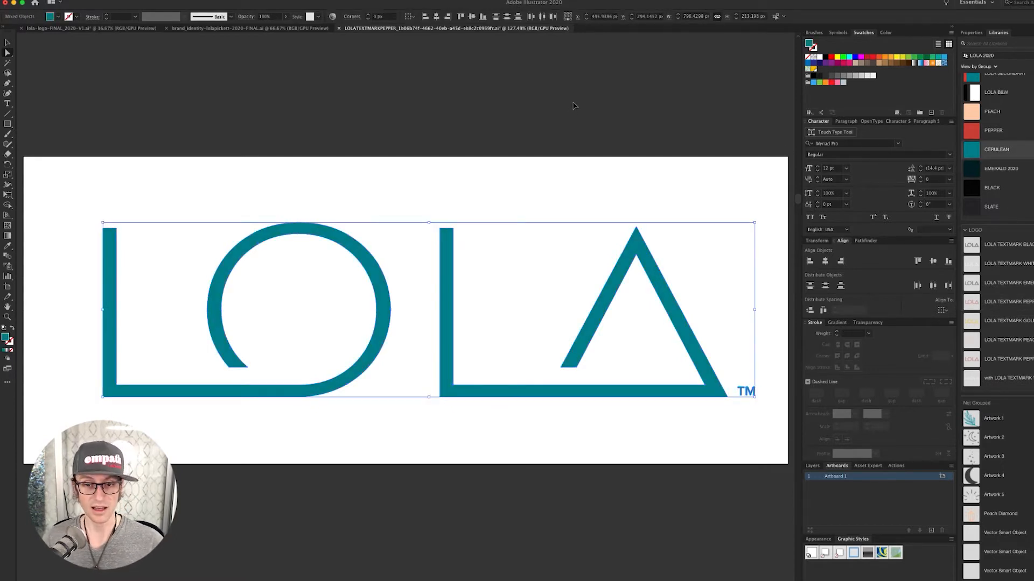
left_click(574, 105)
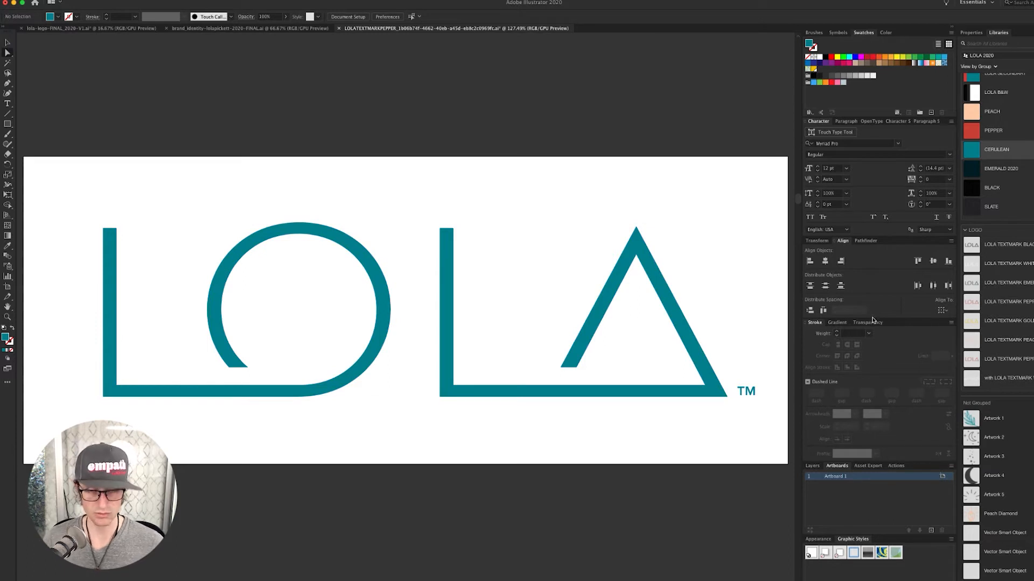
key("super+s")
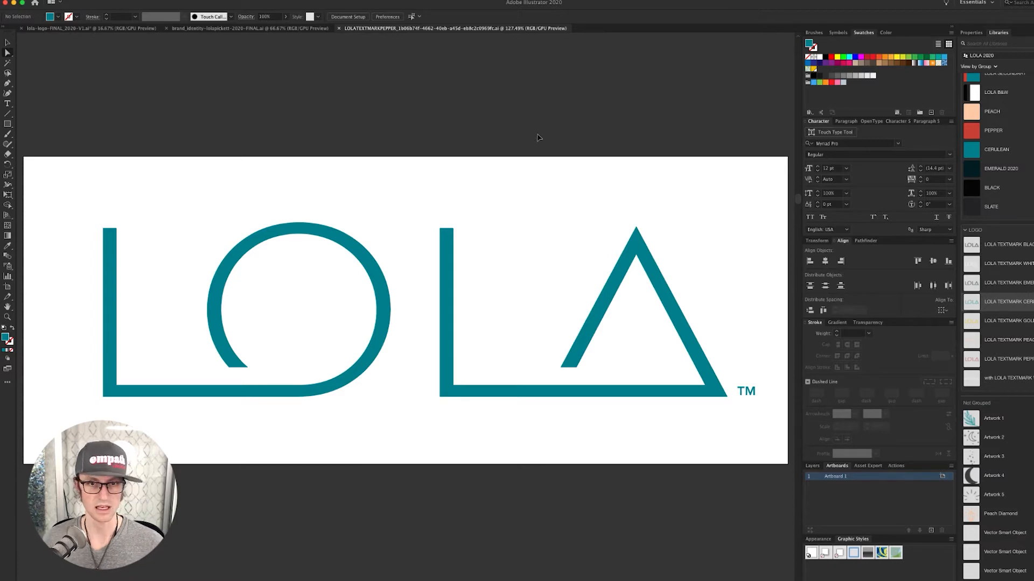
key("super+w")
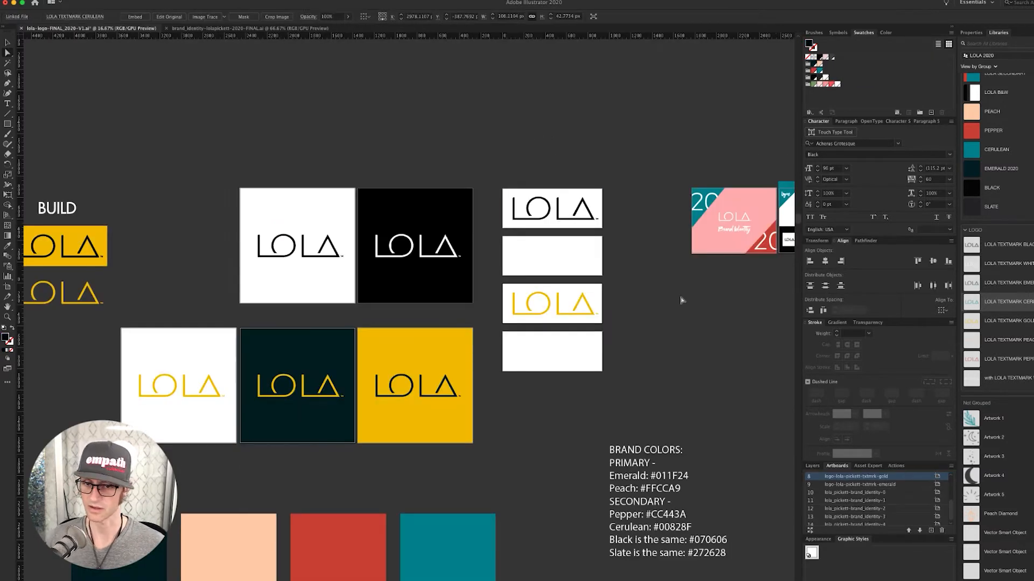
- Relink the gold textmark on the third small artboard to LOLA TEXTMARK CERULEAN and save
scroll(658, 386, "right", 5)
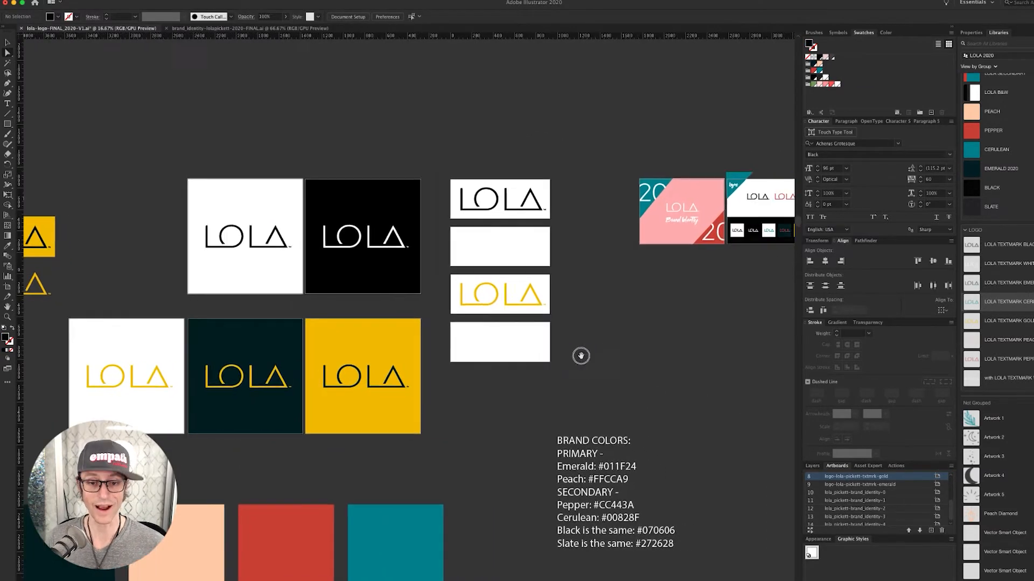
left_click(510, 312)
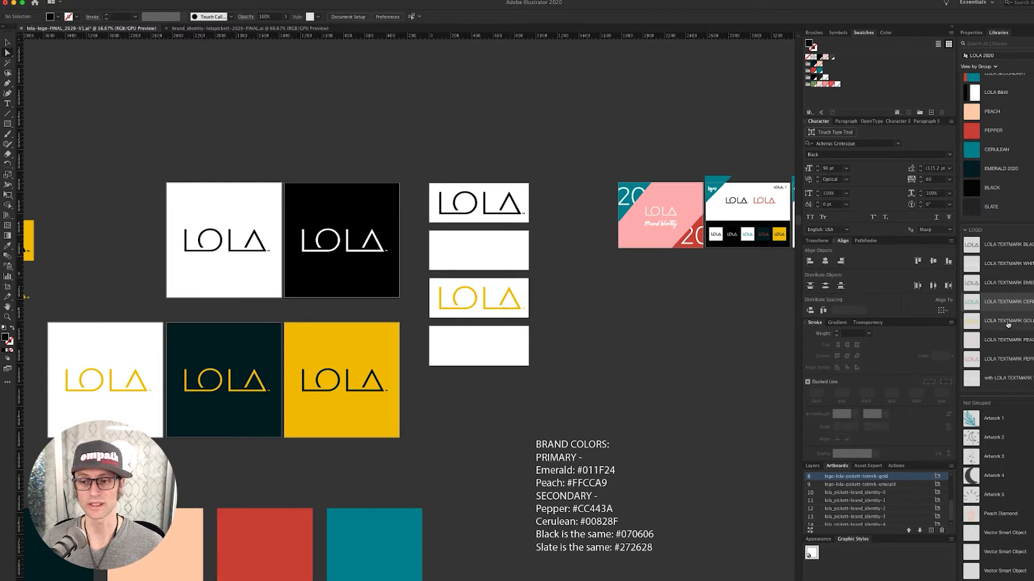
left_click(516, 304)
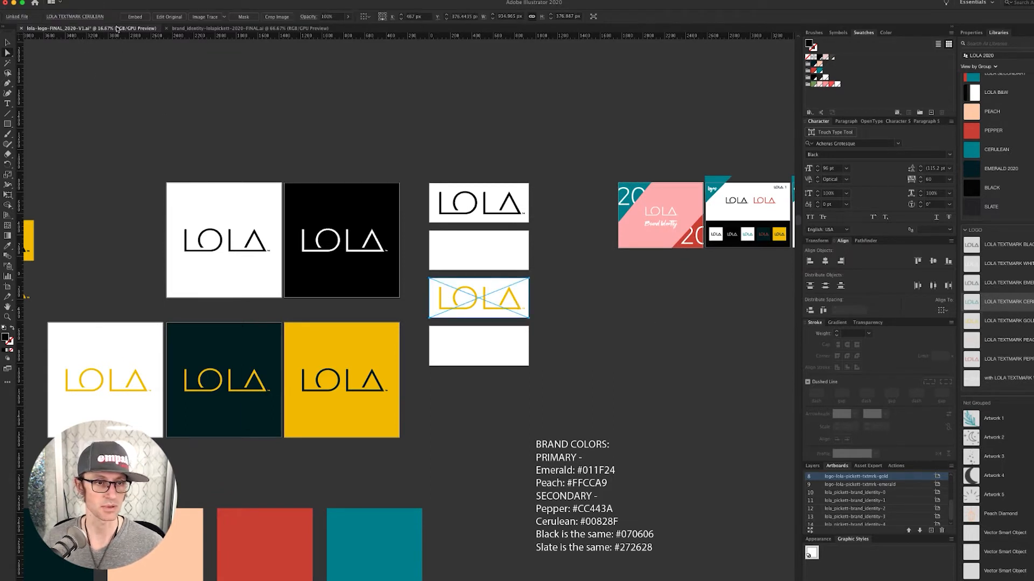
left_click(485, 323)
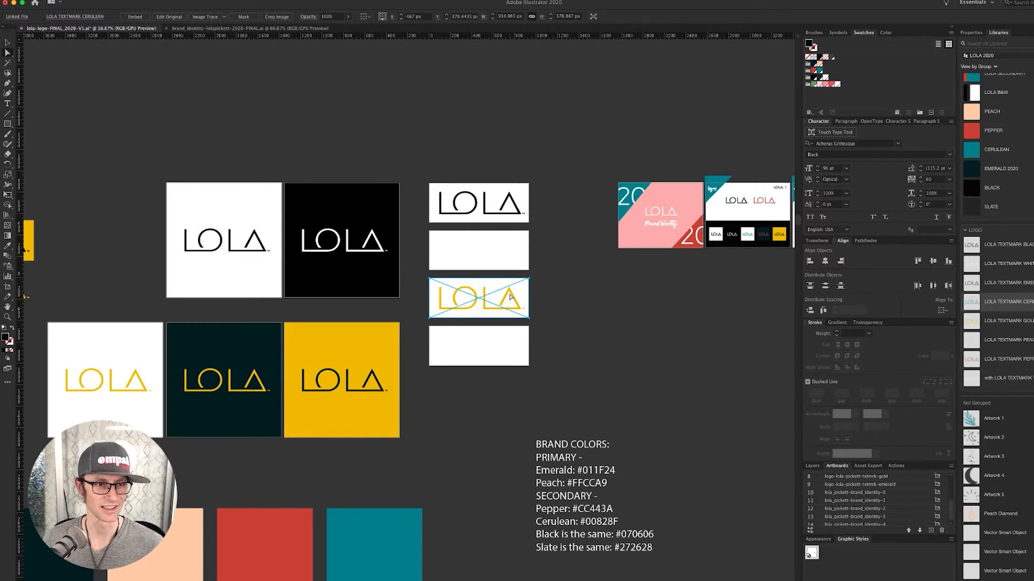
left_click(77, 17)
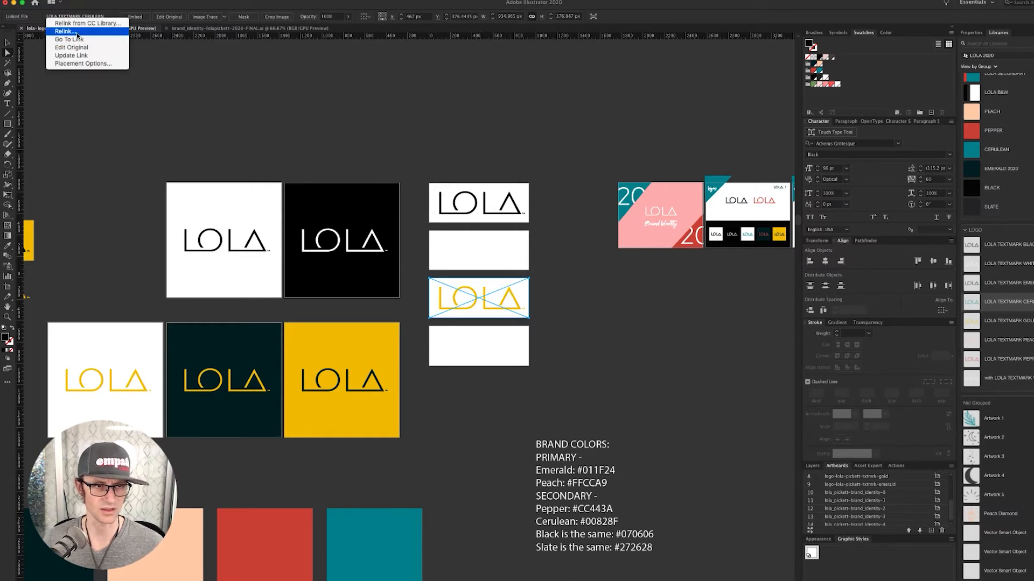
left_click(82, 24)
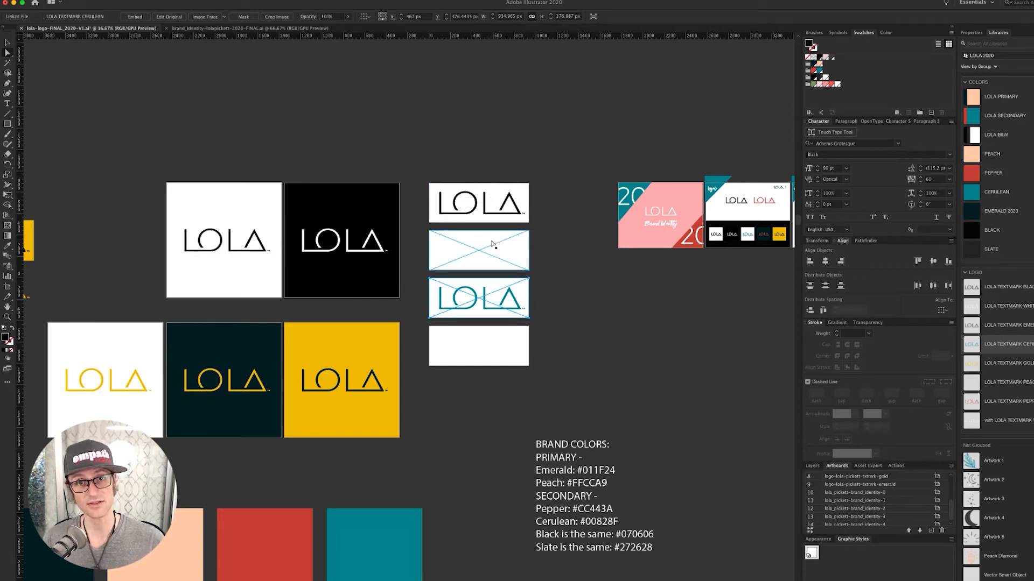
key("super+s")
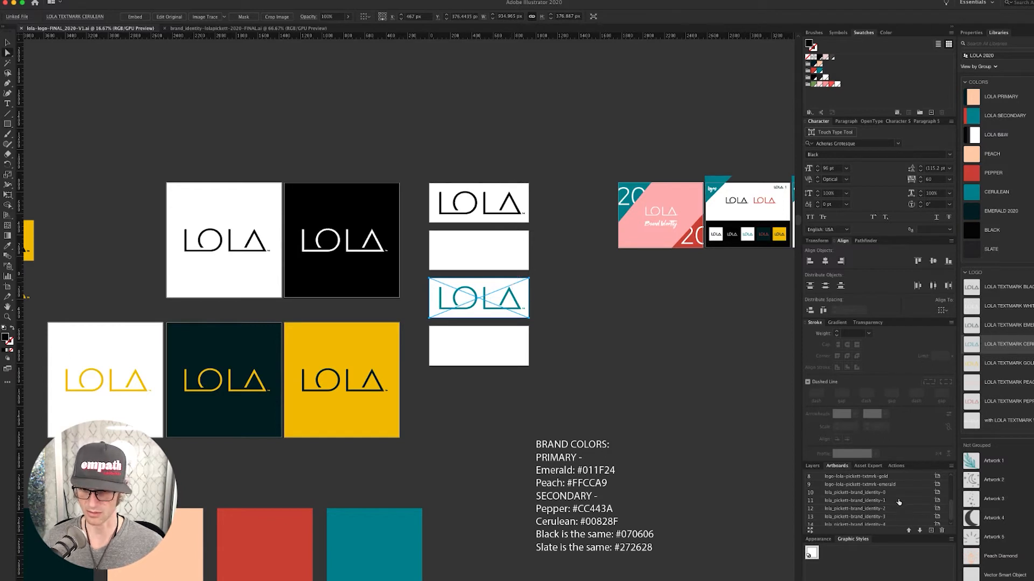
scroll(898, 502, "up", 4)
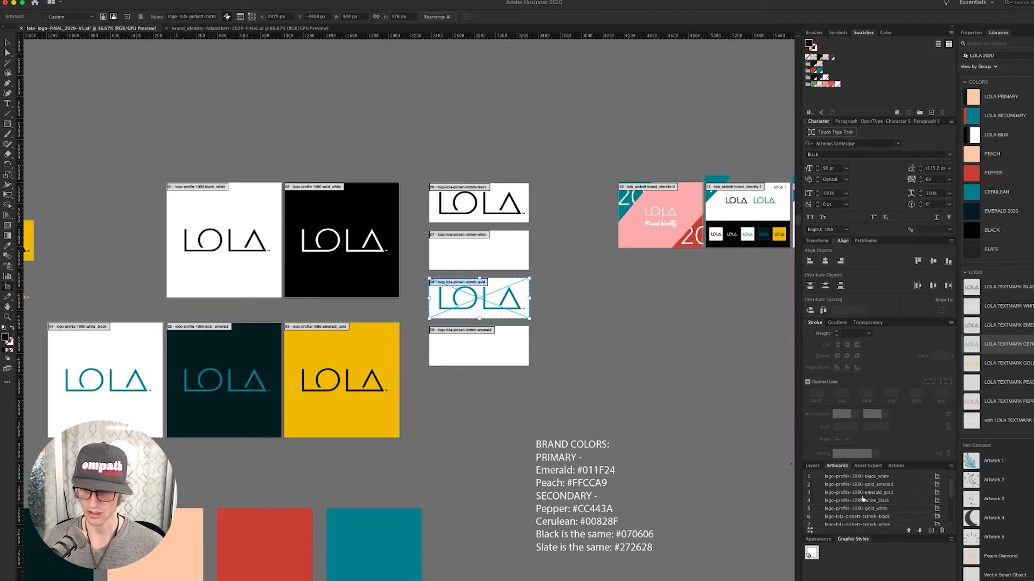
- Rename artboard 08 from its gold name to logo-lola-pickett-txtmrk-cerulean
scroll(891, 501, "down", 3)
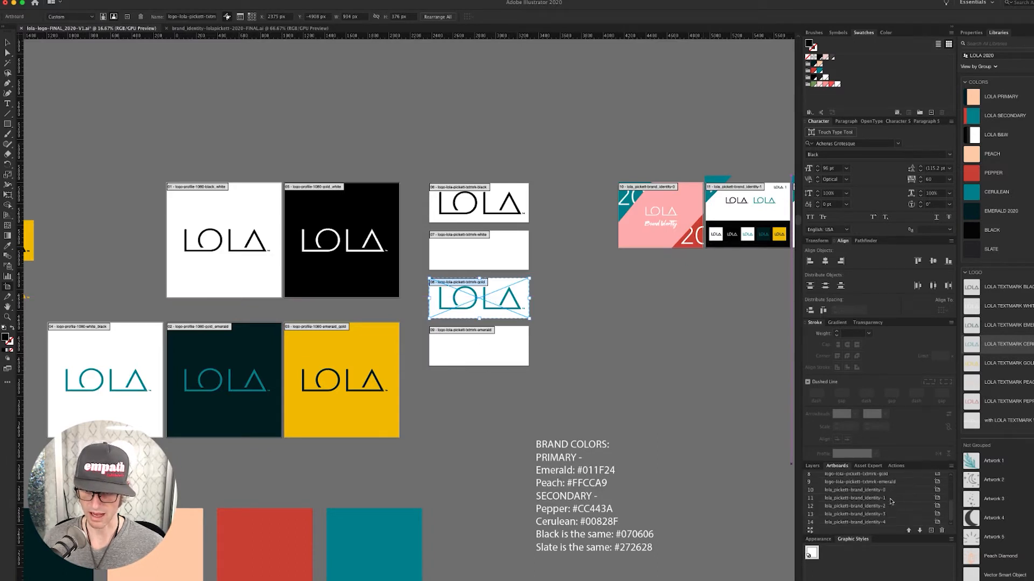
left_click(884, 498)
double_click(884, 498)
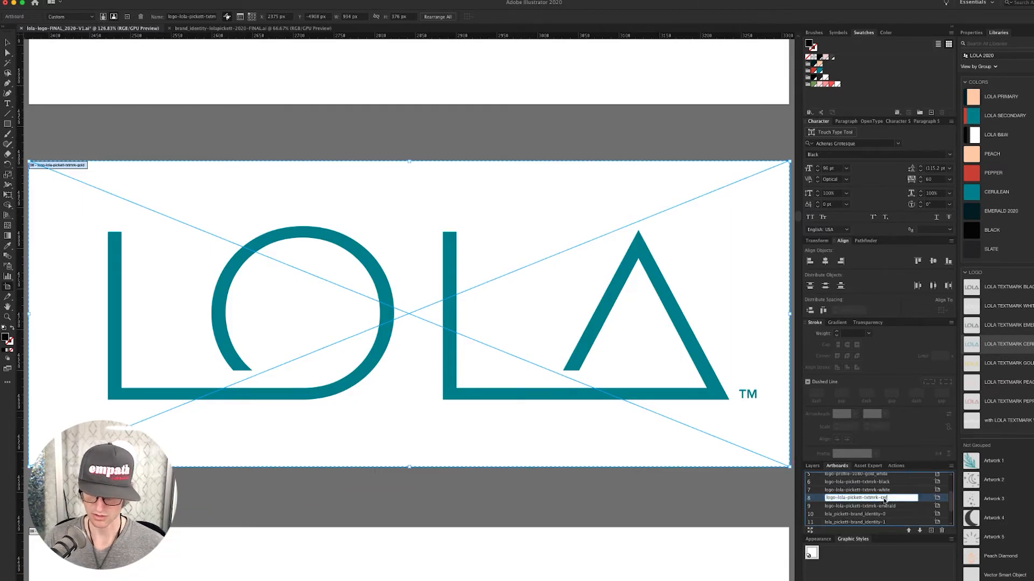
type("cerulean")
key("Return")
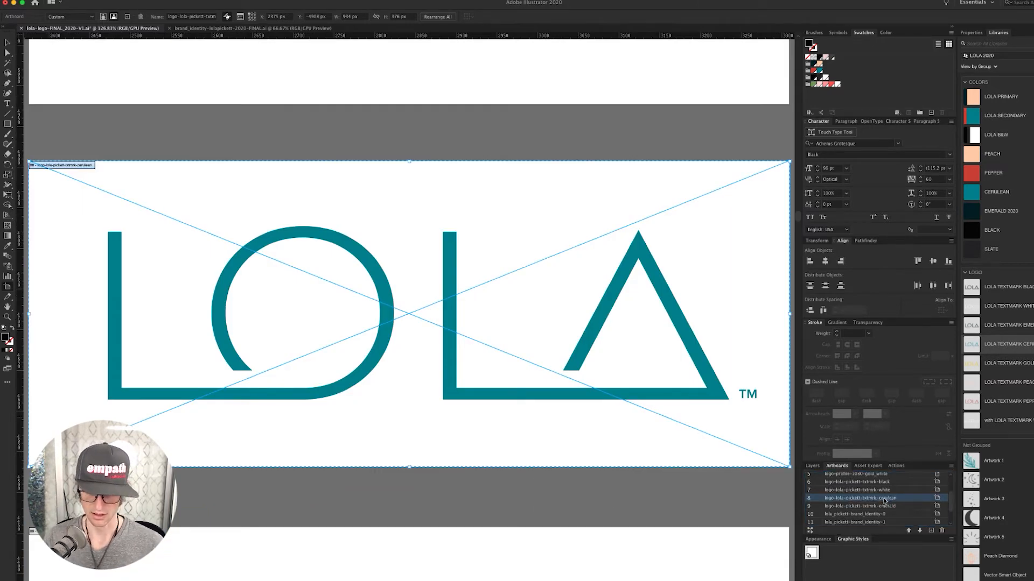
key("super+minus")
key("super+minus")
key("super+minus")
key("super+minus")
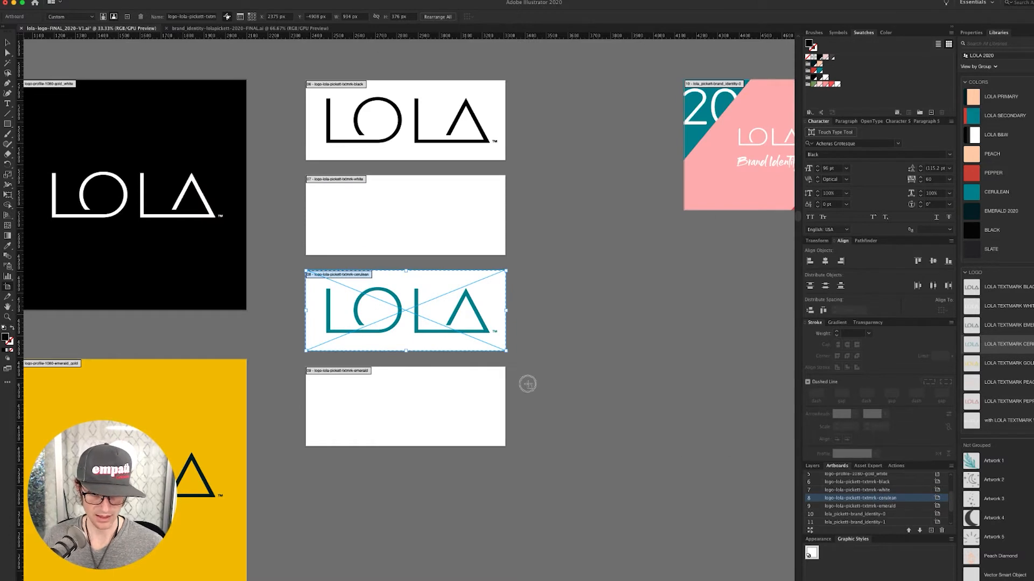
key("Escape")
- Copy the cerulean textmark down into artboard 09 and relink the copy to LOLA TEXTMARK EMERALD
left_click(458, 403)
left_click(478, 322)
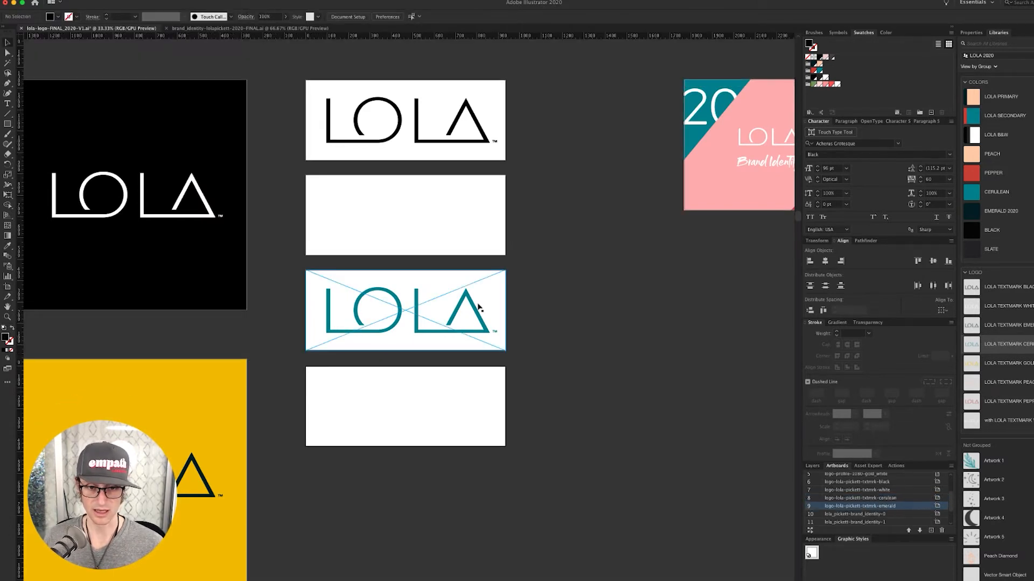
left_click_drag(471, 305, 469, 404)
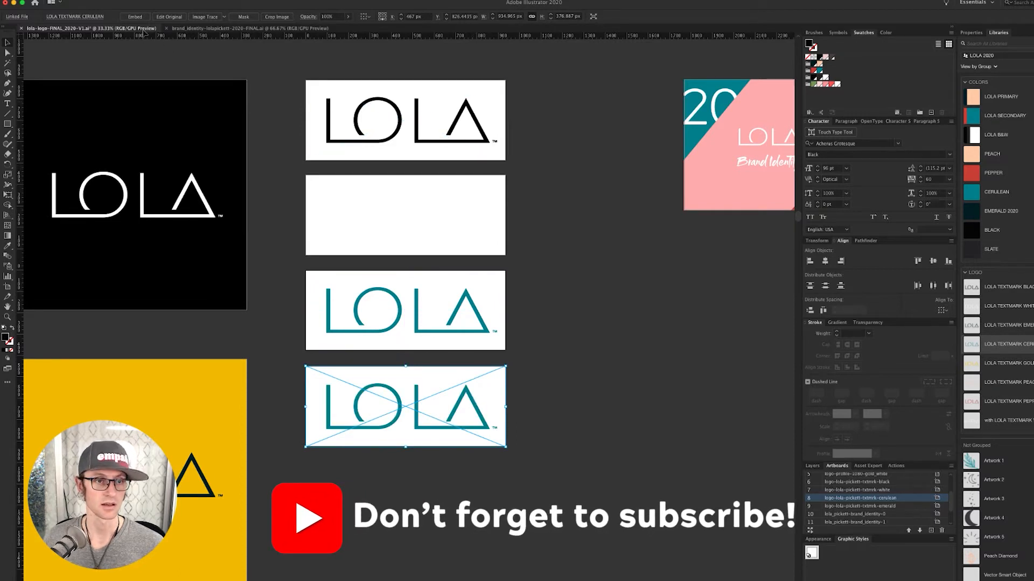
left_click(93, 17)
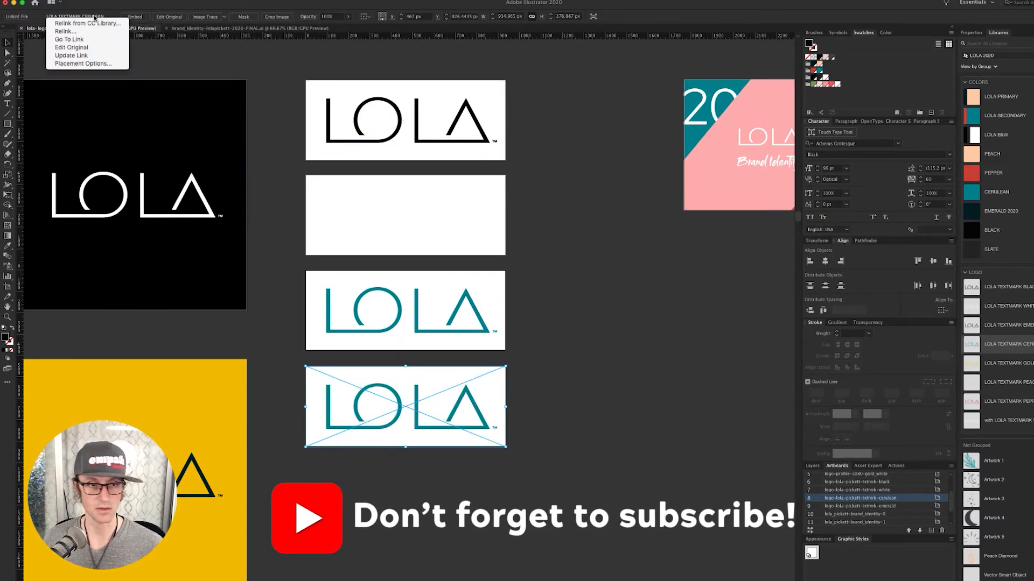
left_click(81, 23)
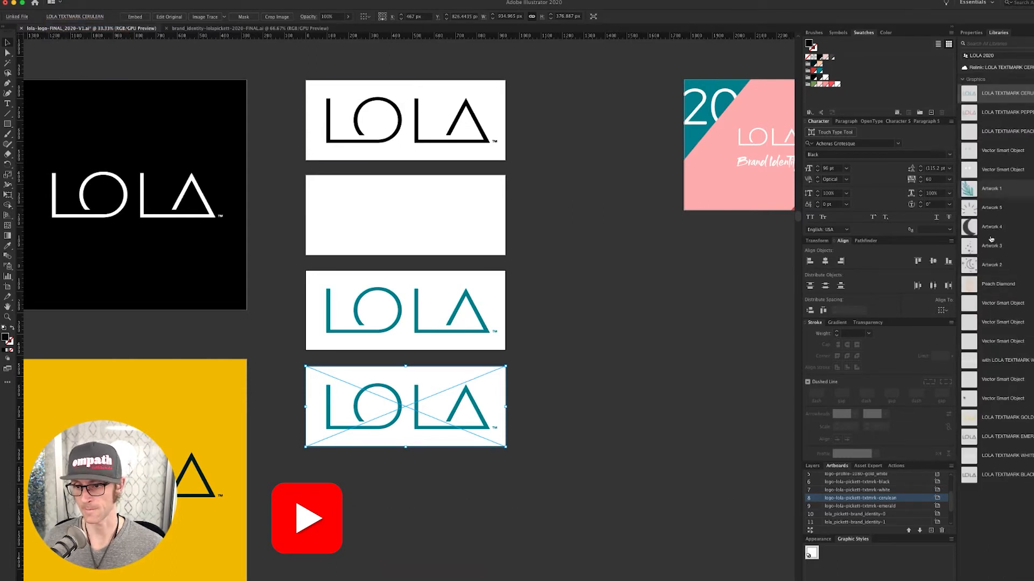
left_click(1010, 437)
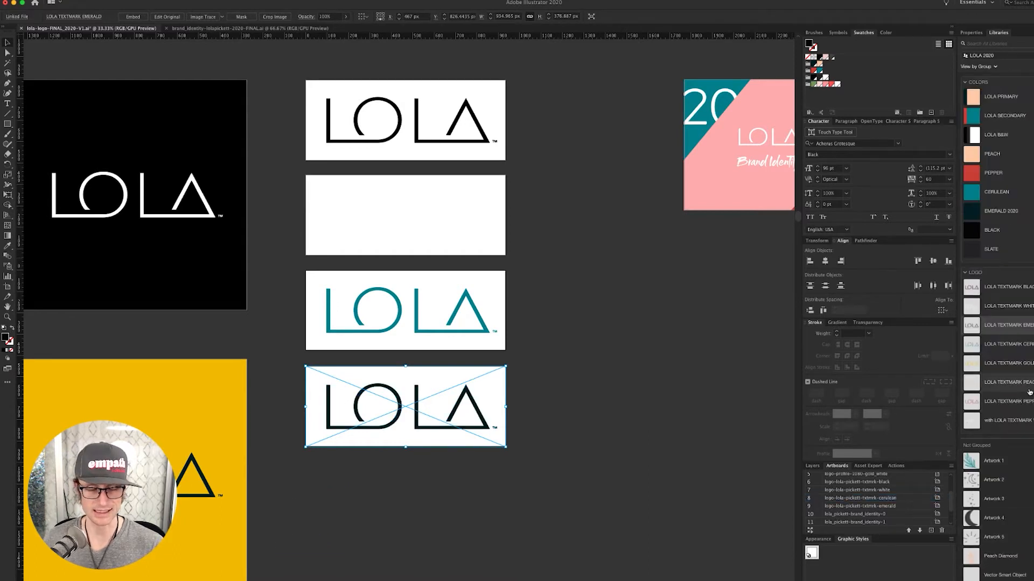
left_click(556, 326)
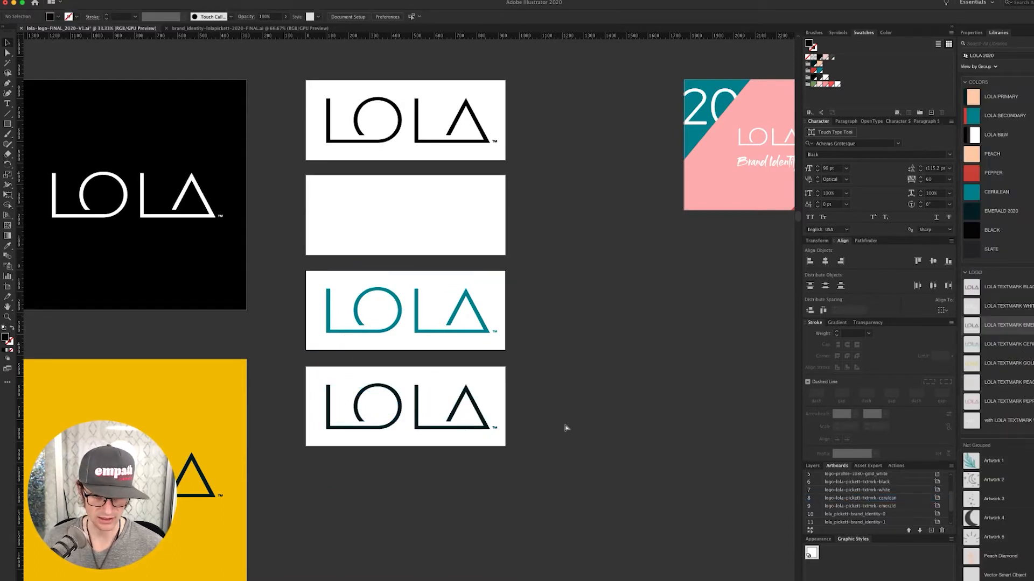
left_click_drag(417, 376, 625, 522)
left_click_drag(396, 440, 525, 544)
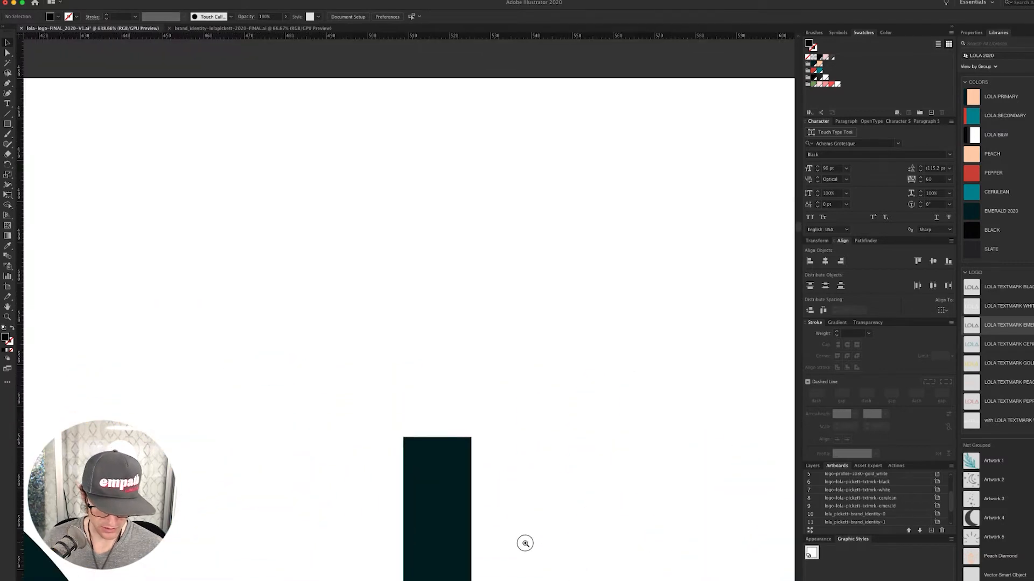
- Duplicate the cerulean textmark artboard below the stack of logo artboards
key("super+0")
key("super+minus")
key("super+minus")
key("super+minus")
key("super+minus")
key("super+minus")
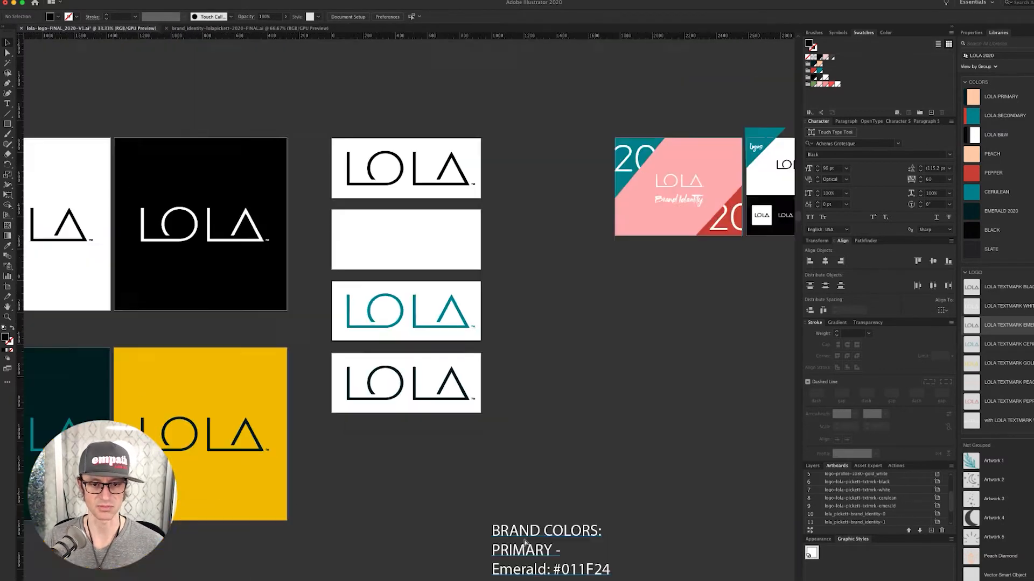
key("super+minus")
left_click_drag(407, 408, 578, 412)
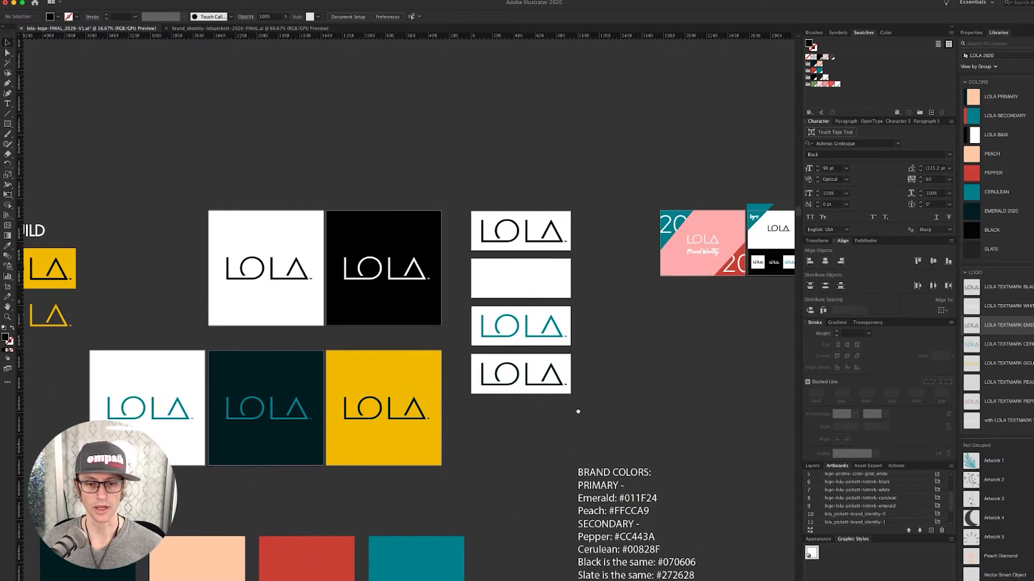
key("alt+super+p")
key("Return")
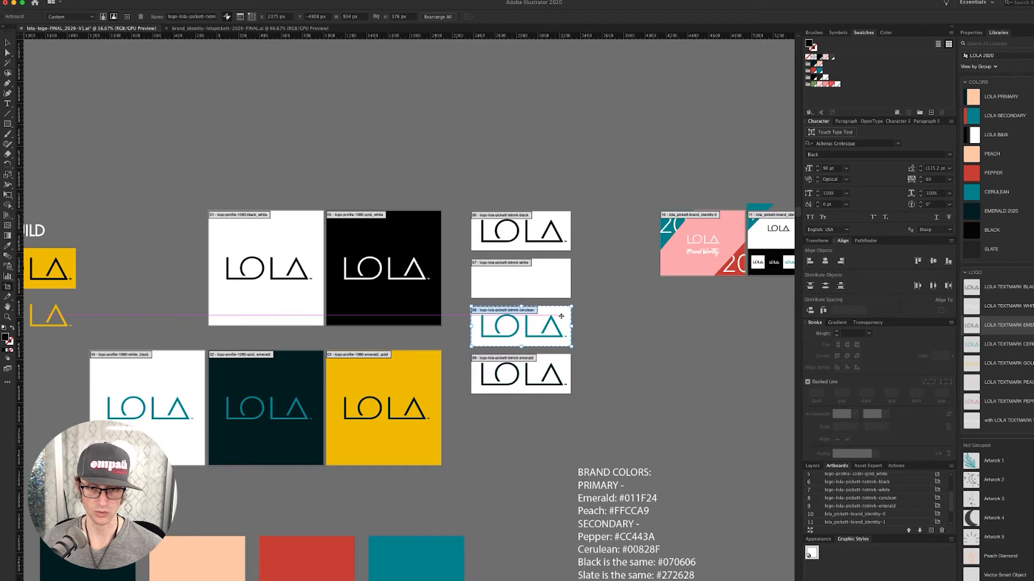
left_click_drag(561, 316, 567, 457)
key("v")
left_click(544, 428)
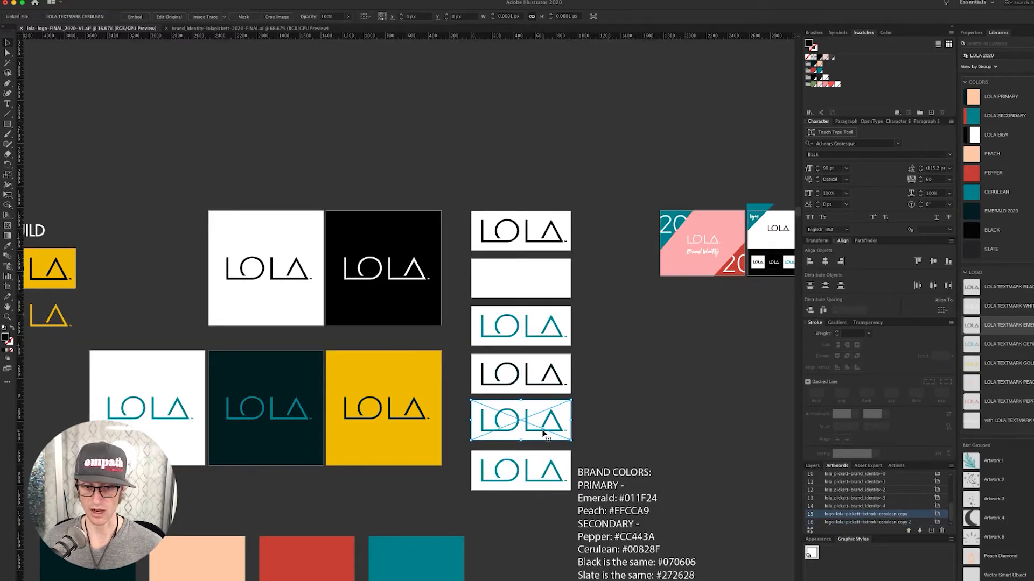
- Rename the copied artboards logo-lola-pickett-txtmrk-pepper and logo-lola-pickett-txtmrk-peach
double_click(900, 517)
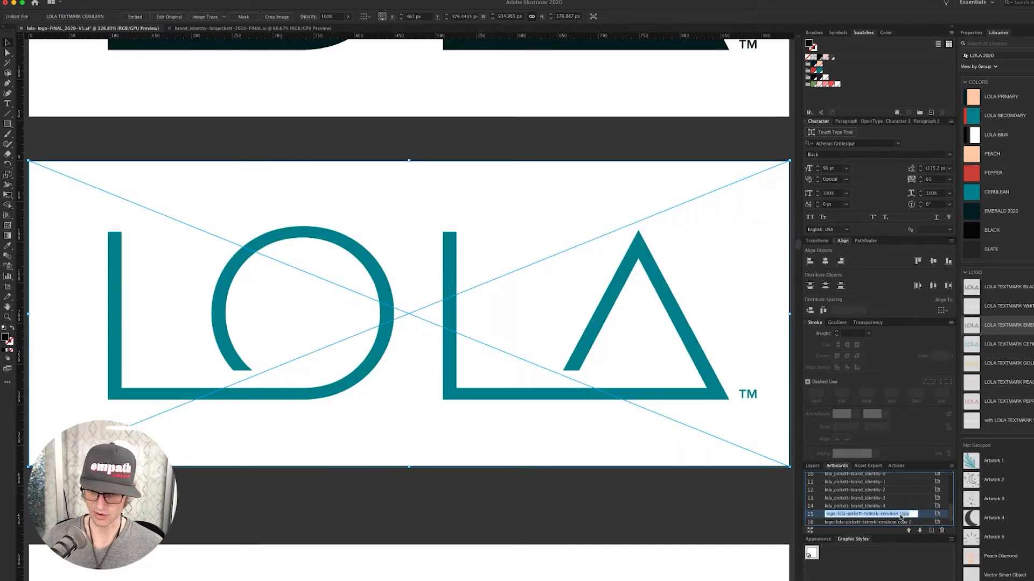
key("Right")
key("alt+shift+Left")
key("alt+shift+Left")
type("peppe")
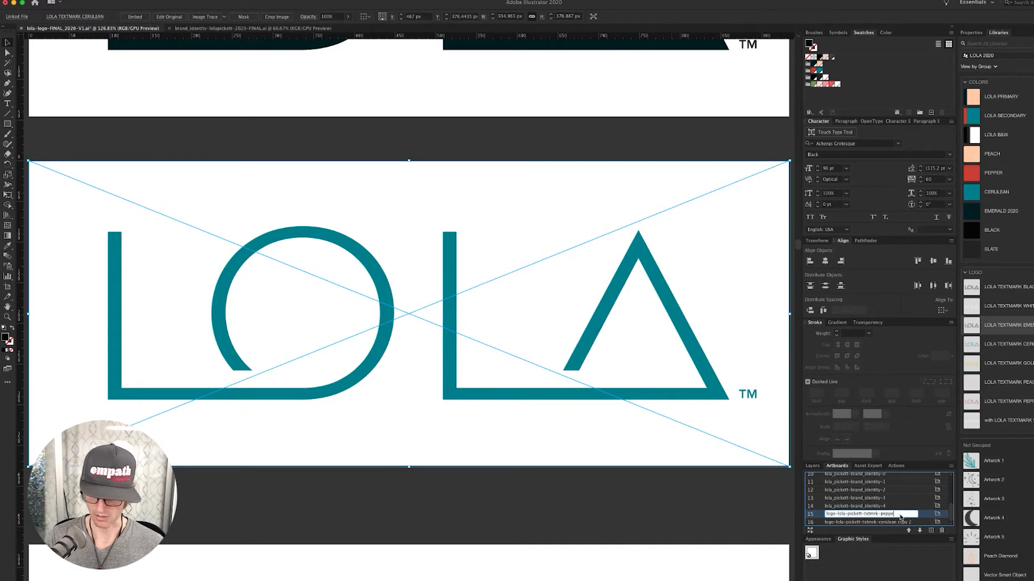
key("Return")
double_click(903, 521)
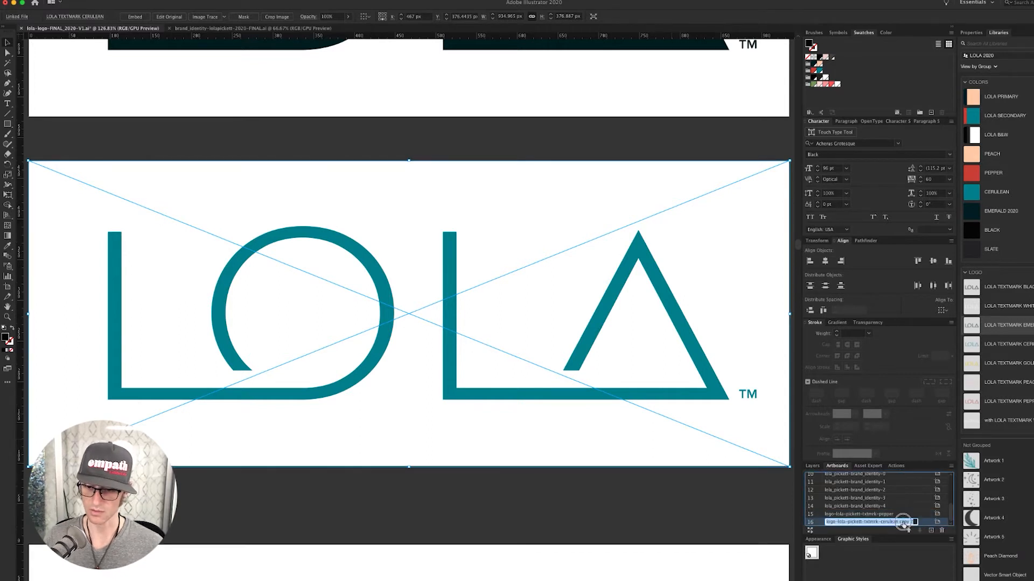
key("Right")
key("alt+shift+Left")
key("alt+shift+Left")
key("alt+shift+Left")
type("p")
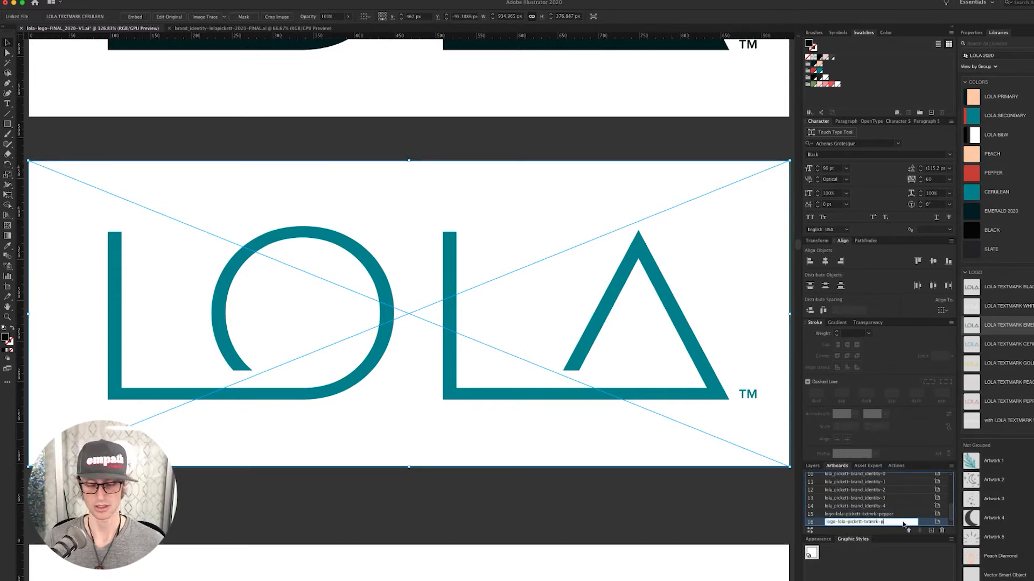
key("Return")
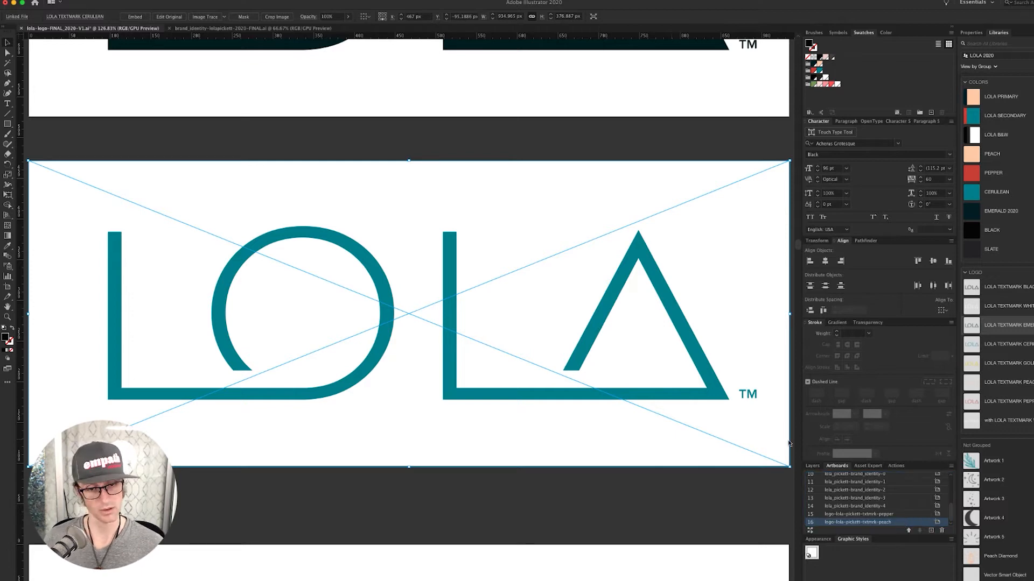
left_click(531, 492)
key("super+minus")
key("super+minus")
key("super+minus")
key("super+minus")
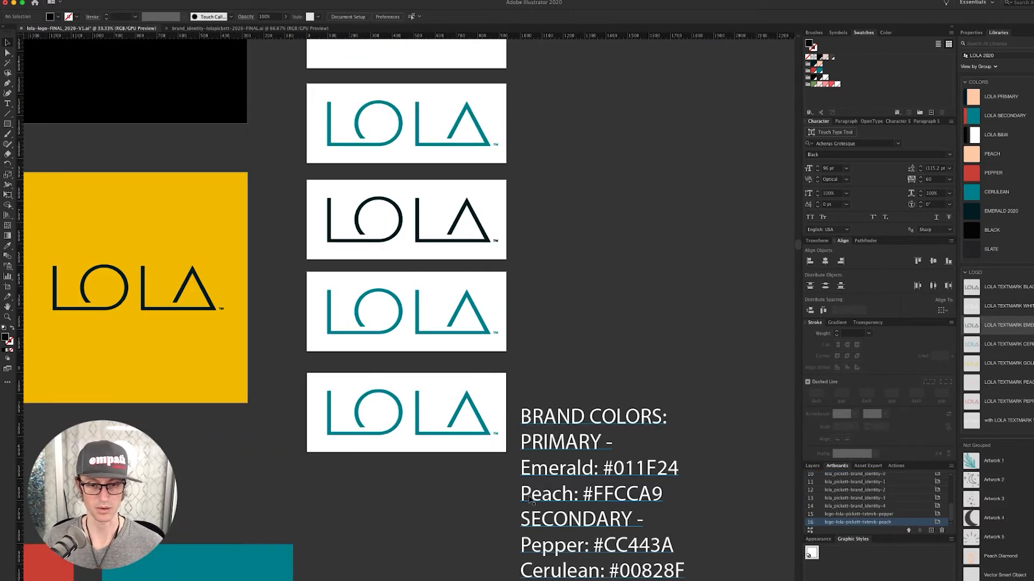
- Relink the pepper and peach artboard logos to LOLA TEXTMARK PEPPER and LOLA TEXTMARK PEACH
left_click_drag(451, 529, 520, 522)
left_click(463, 307)
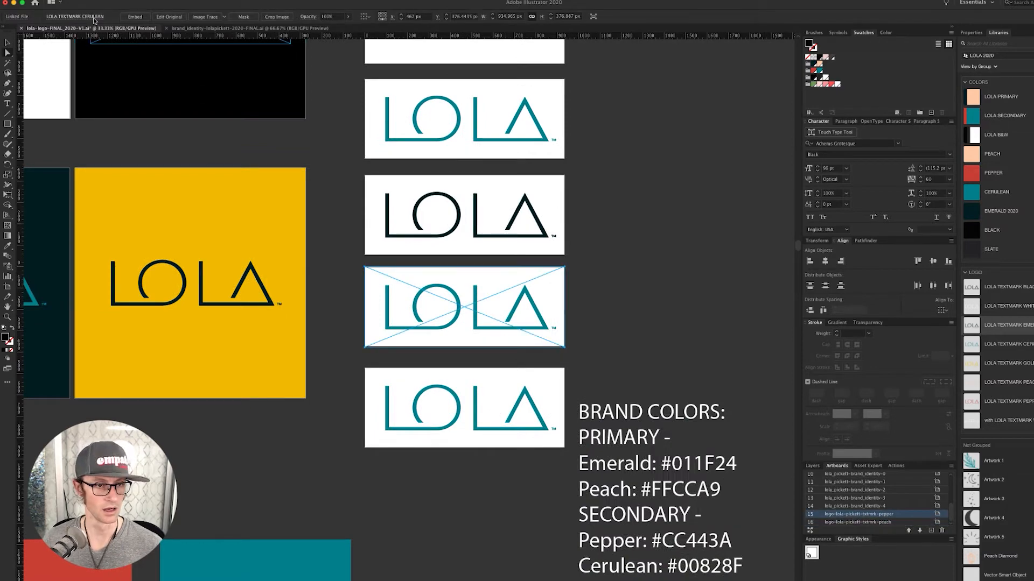
left_click(94, 20)
left_click(85, 30)
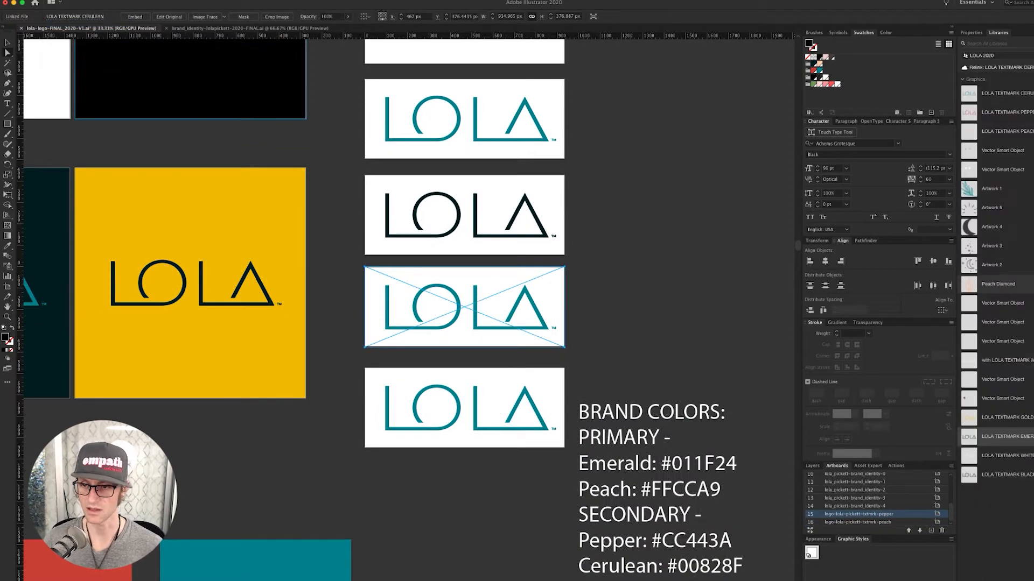
left_click(1020, 117)
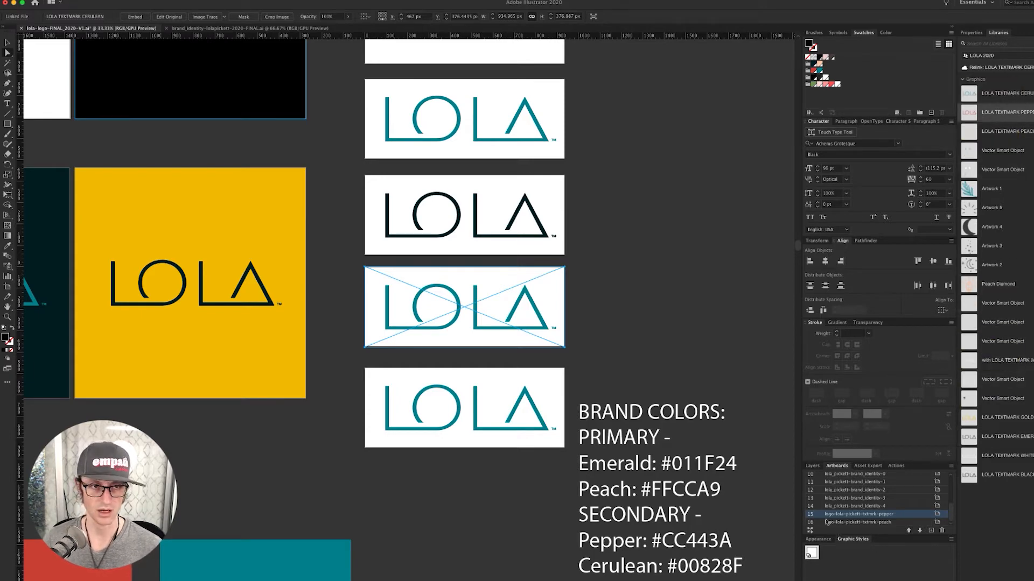
left_click(1023, 579)
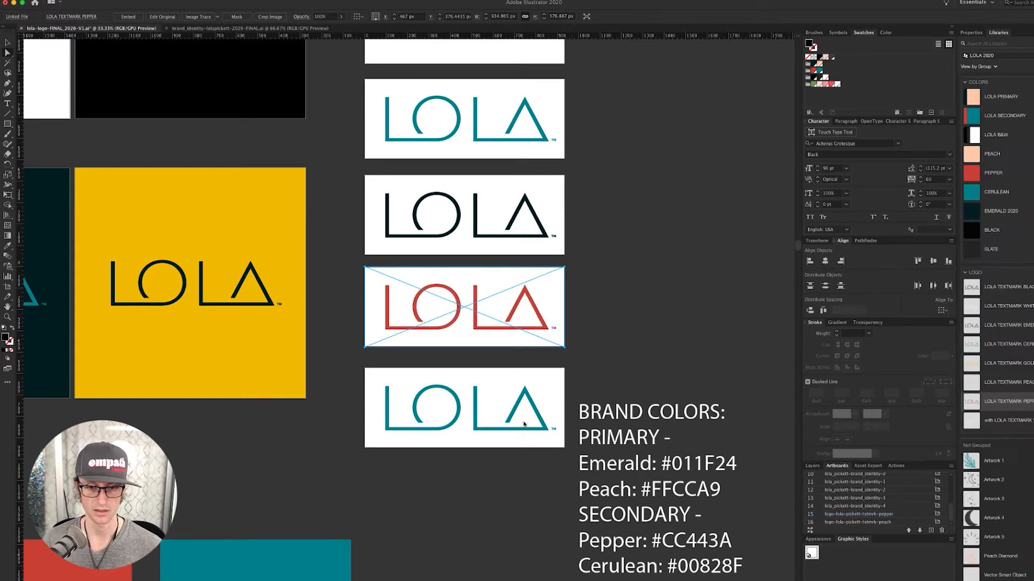
left_click(441, 429)
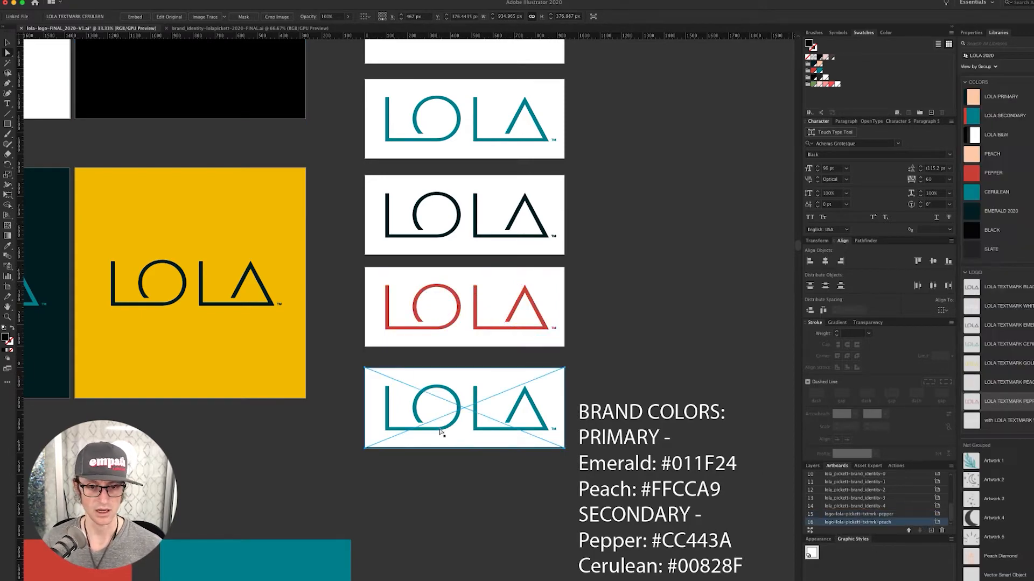
left_click(80, 17)
left_click(88, 23)
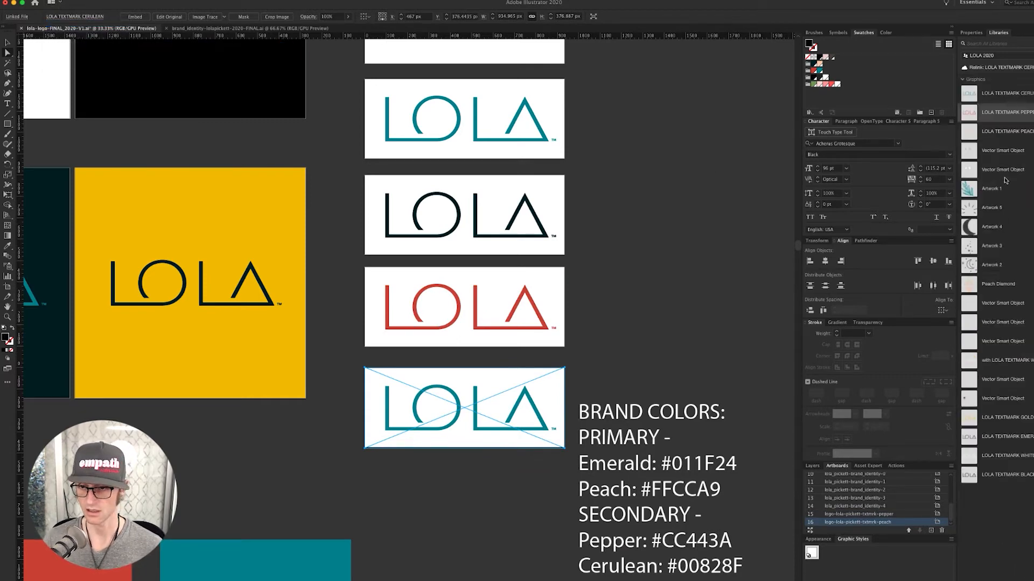
left_click(1011, 136)
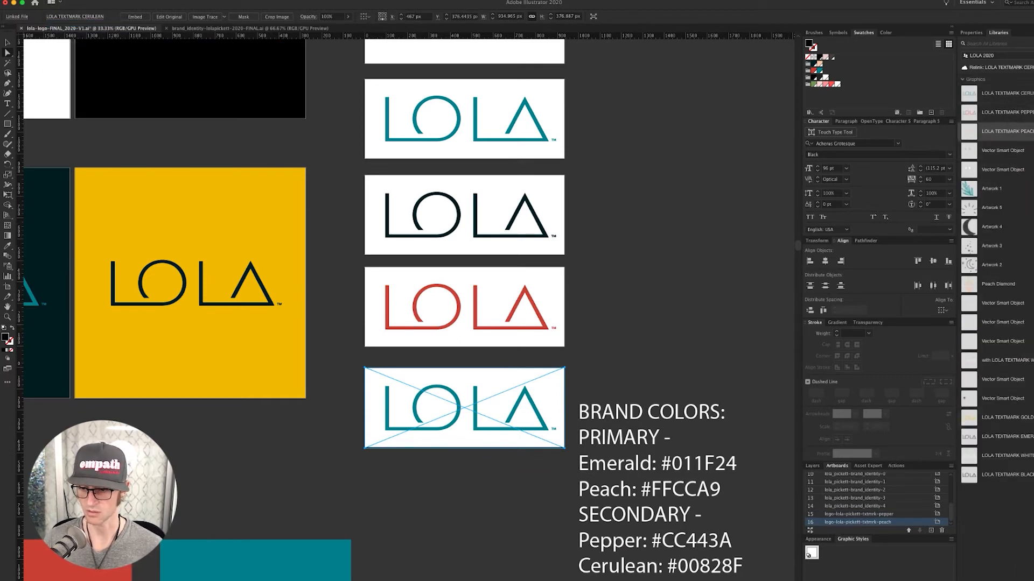
left_click(670, 265)
- Review the finished six-colour textmark stack, leaving the brand colors text frame unchanged
key("super+minus")
key("super+minus")
key("super+minus")
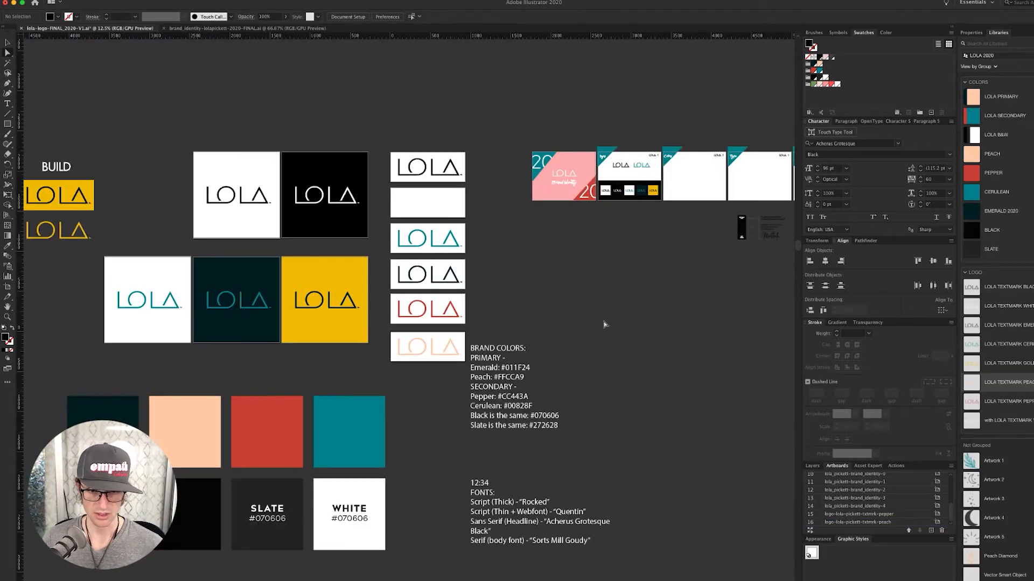
left_click_drag(500, 344, 634, 333)
key("super+z")
left_click(554, 349)
left_click_drag(549, 314, 647, 324)
key("super+shift+d")
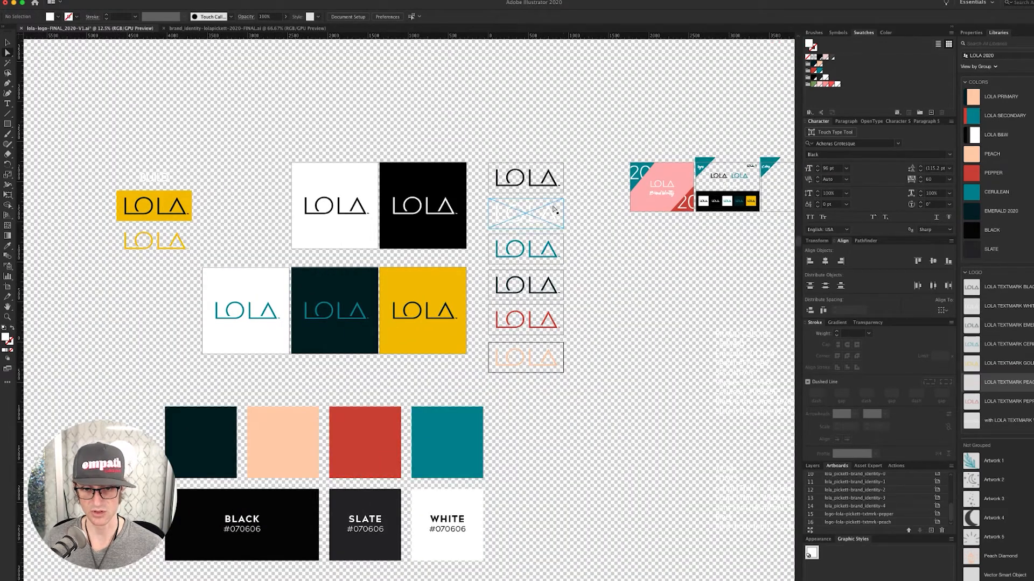
key("super+shift+d")
left_click_drag(535, 148, 630, 447)
key("super+shift+d")
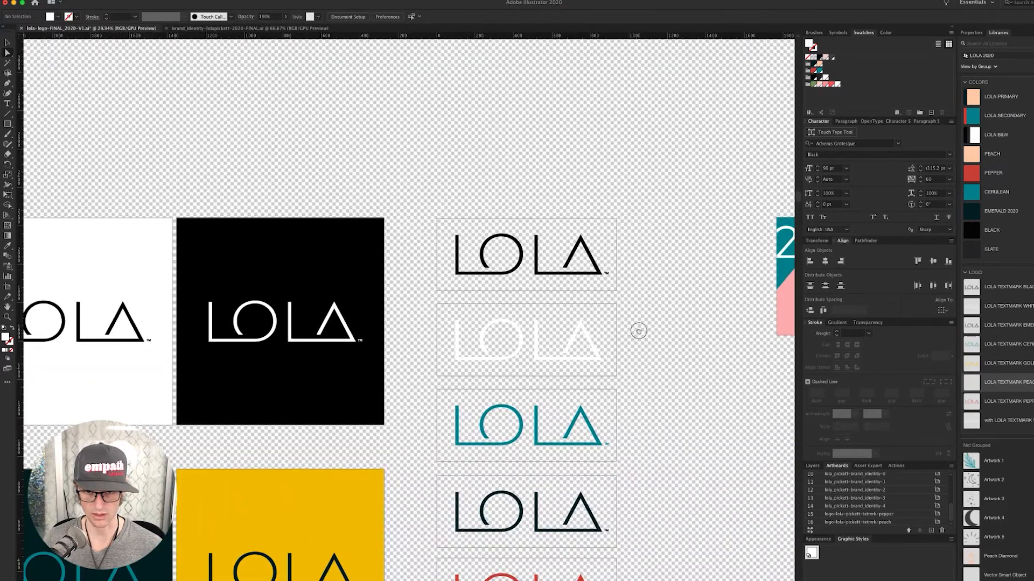
left_click_drag(637, 330, 602, 122)
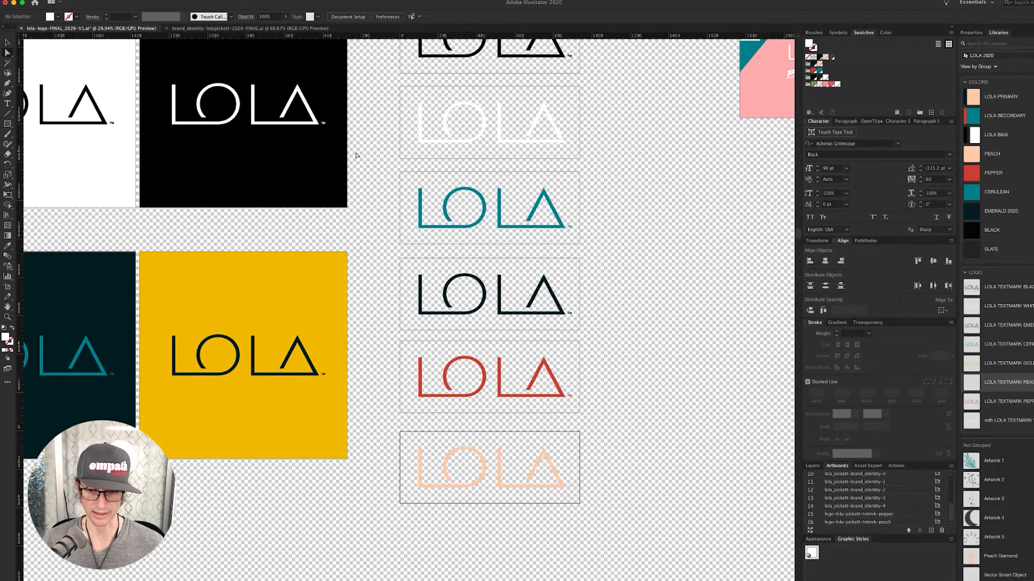
key("super+minus")
key("super+minus")
key("super+minus")
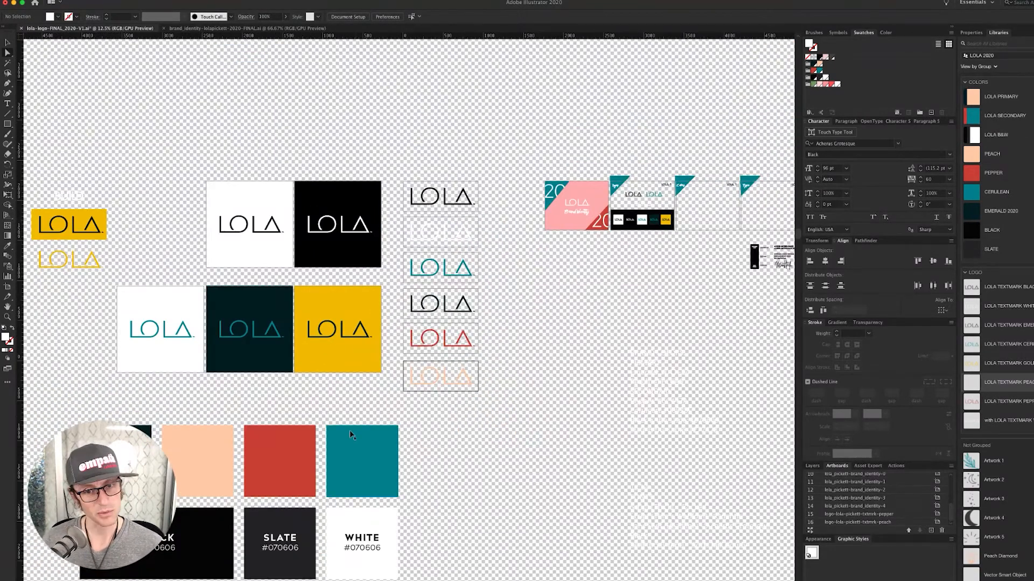
left_click_drag(491, 440, 550, 433)
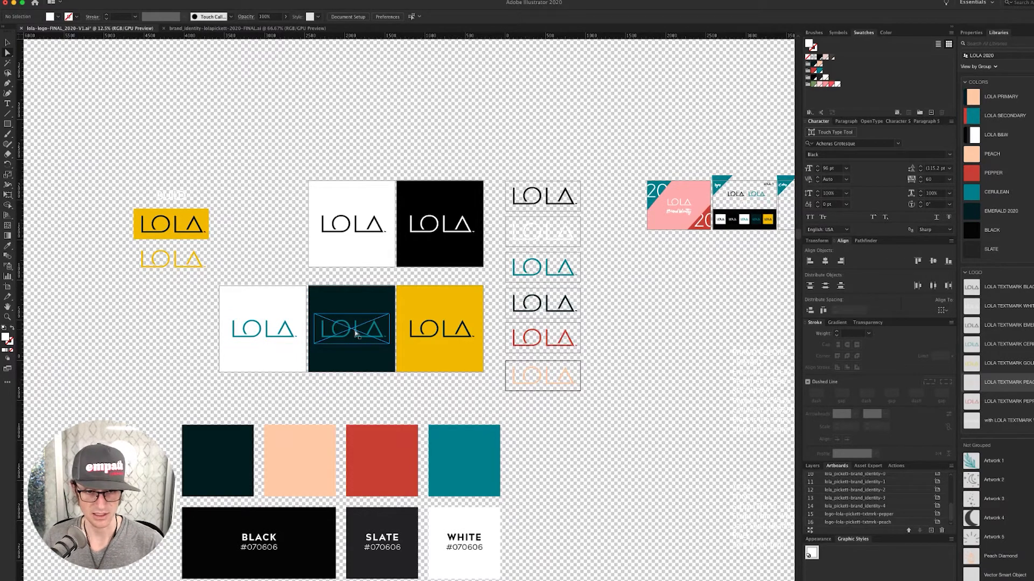
left_click(461, 365)
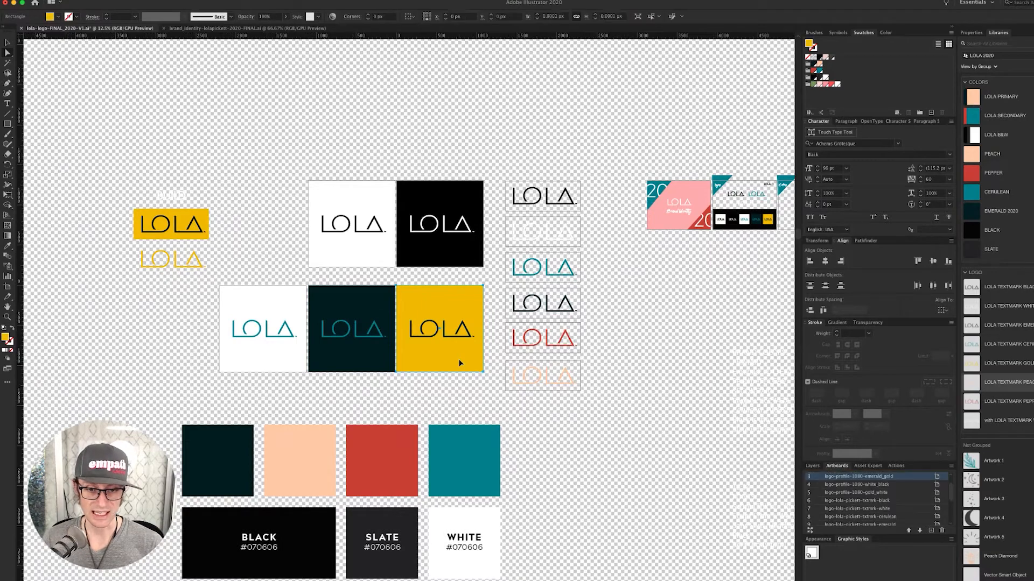
left_click(528, 159)
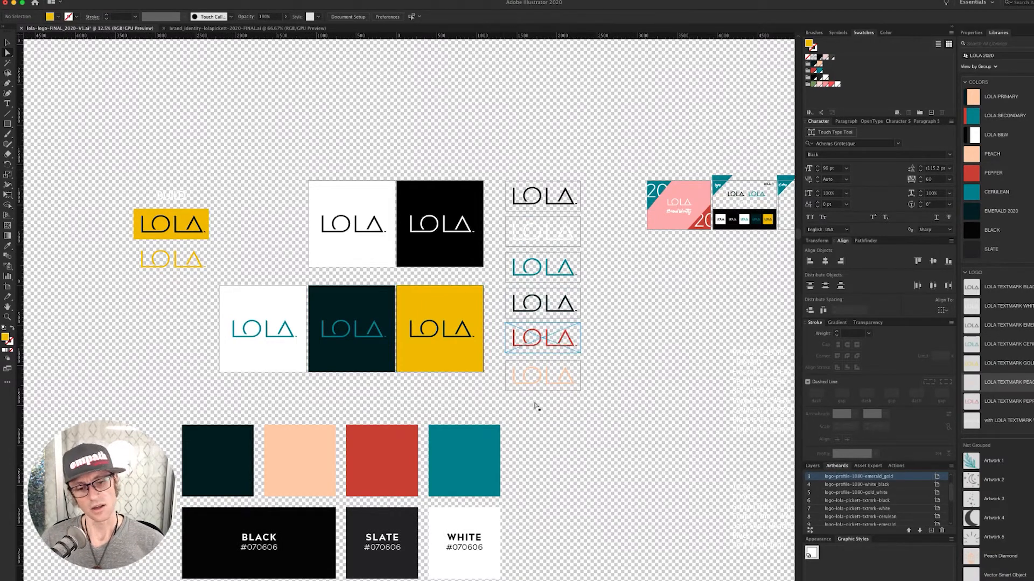
scroll(535, 406, "left", 3)
left_click_drag(635, 421, 614, 395)
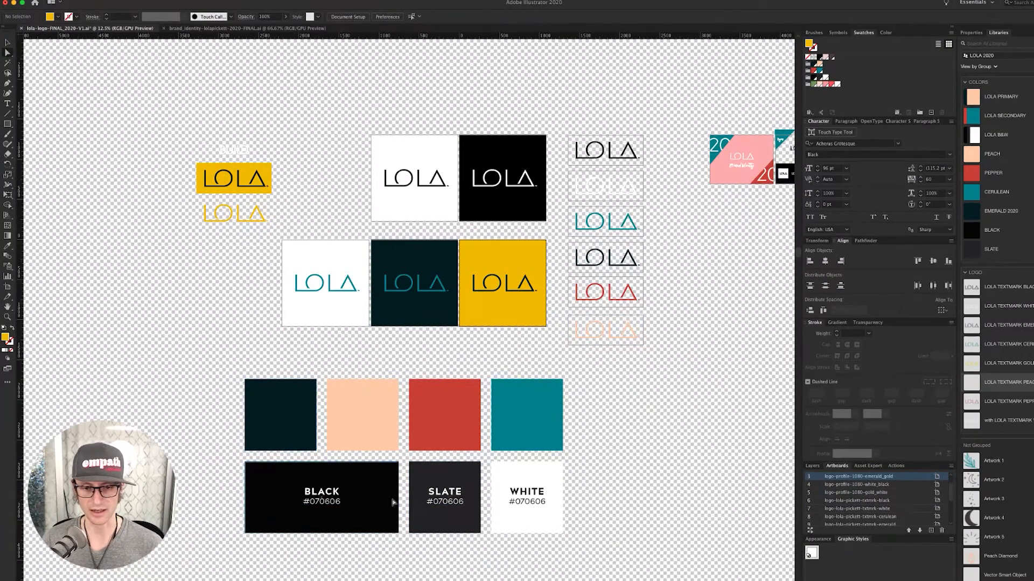
key("ctrl+Tab")
left_click(713, 215)
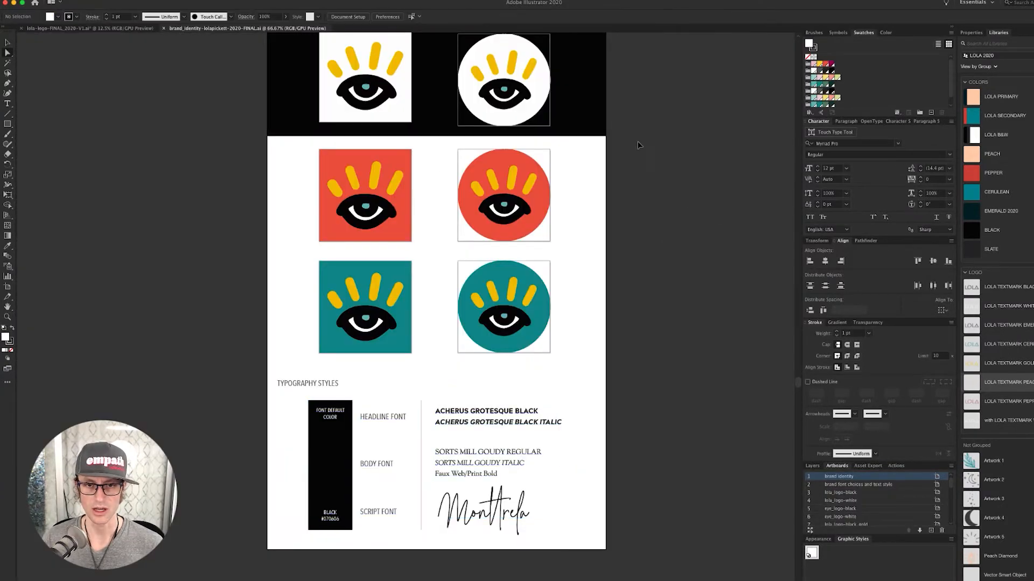
left_click_drag(639, 148, 563, 406)
left_click_drag(441, 59, 495, 296)
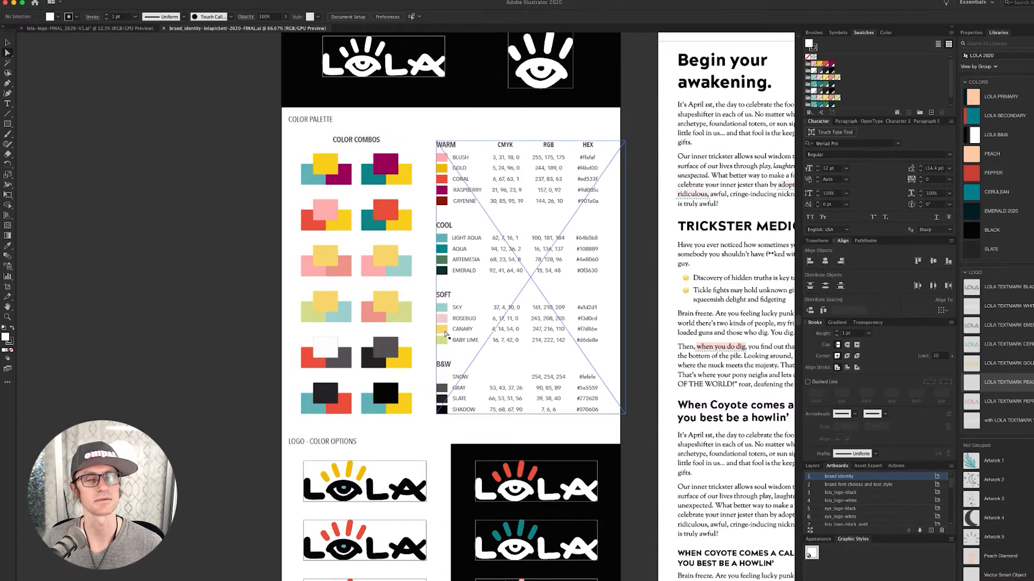
key("super+grave")
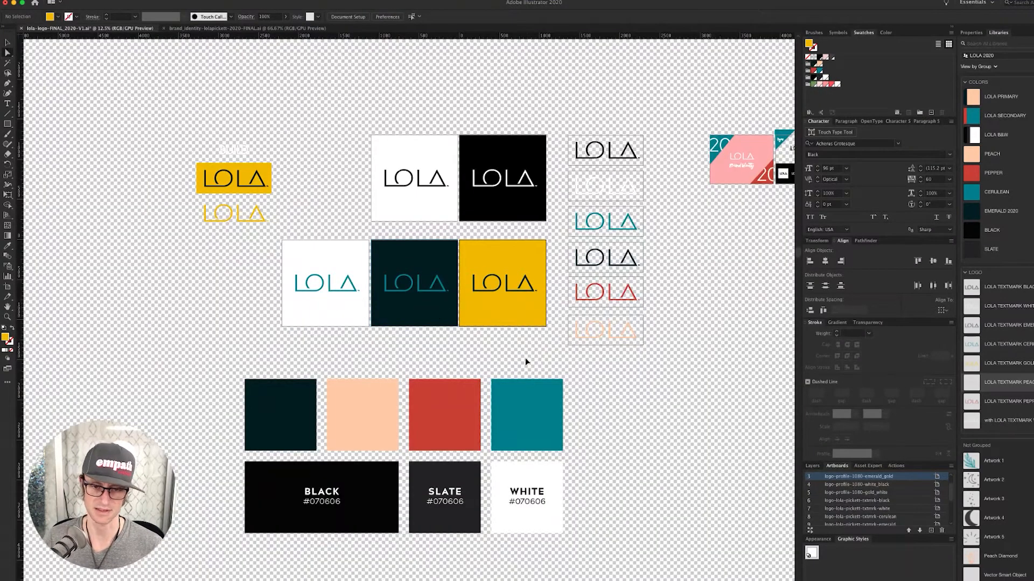
- Copy the SLATE label above the swatches and retype it as the PRIMARY heading
left_click_drag(533, 366, 556, 305)
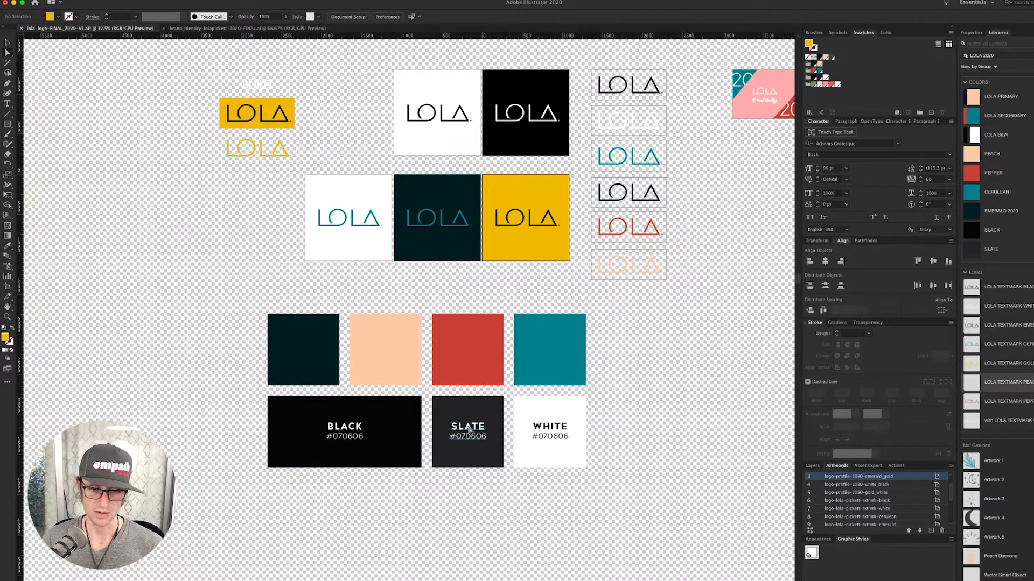
left_click_drag(466, 428, 347, 305)
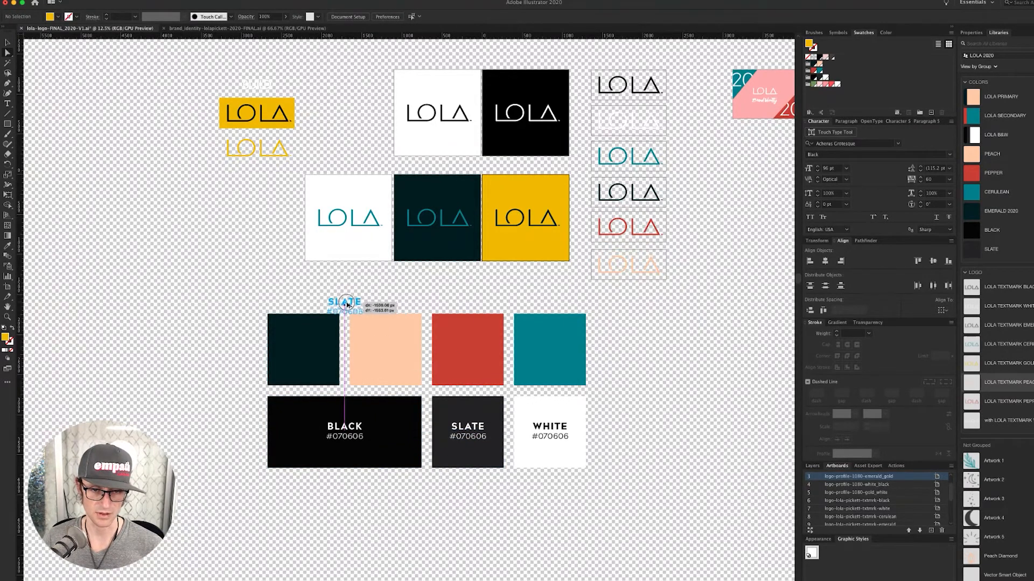
double_click(347, 305)
double_click(348, 305)
key("super+a")
type("PRIMARY")
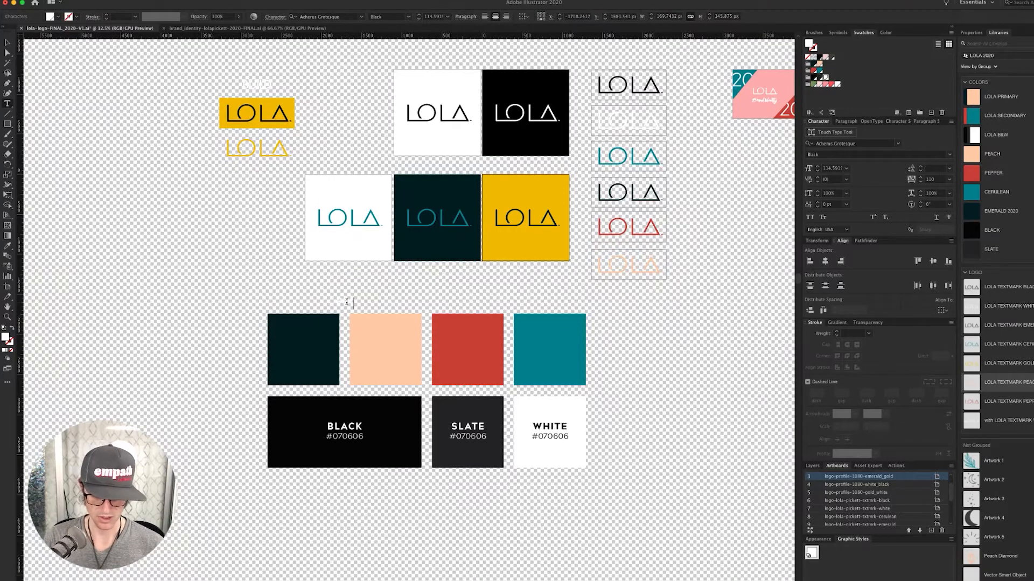
key("Escape")
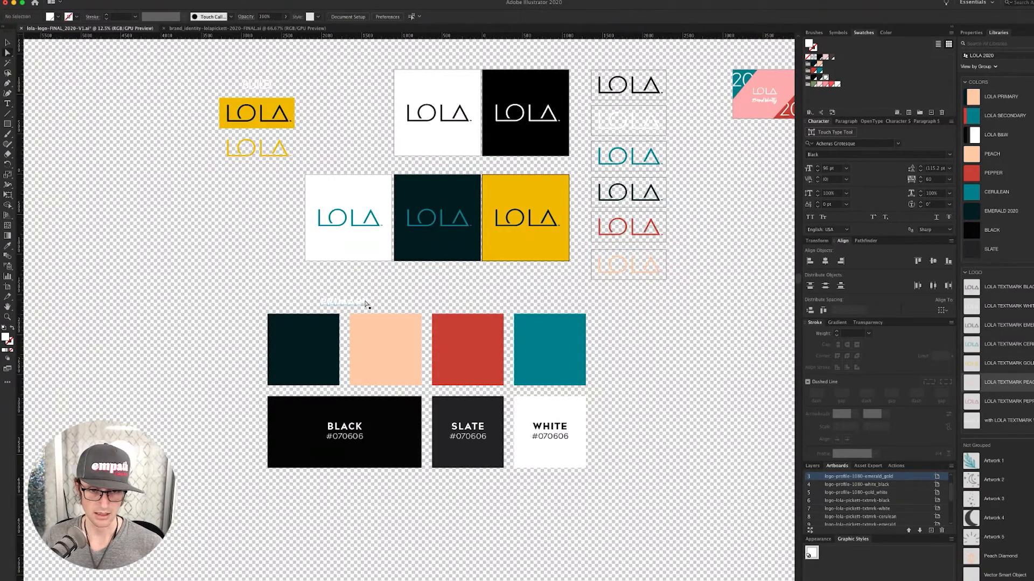
- Duplicate the heading over the secondary swatches and retype it SECONDARY
left_click_drag(365, 305, 529, 308)
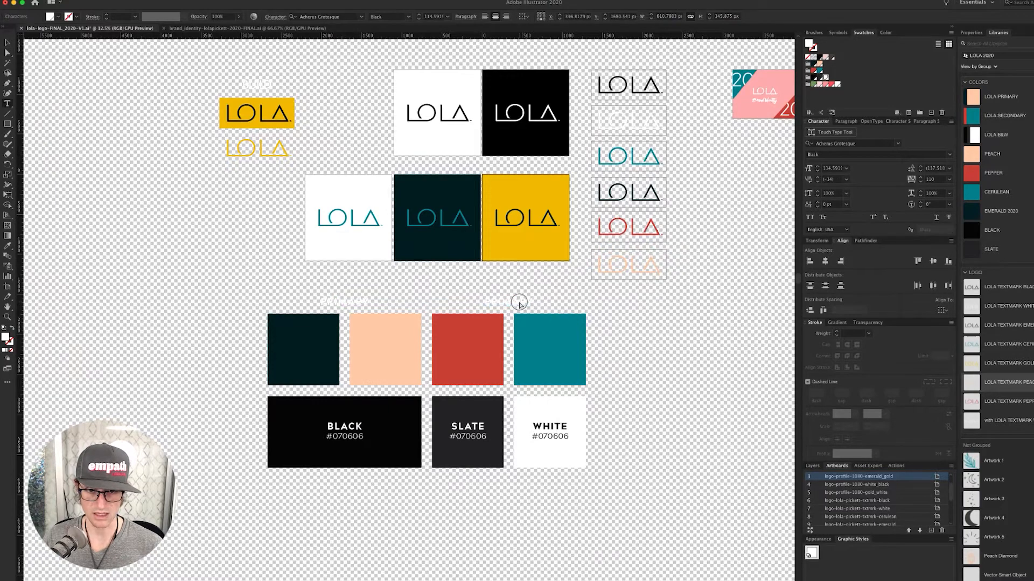
double_click(521, 303)
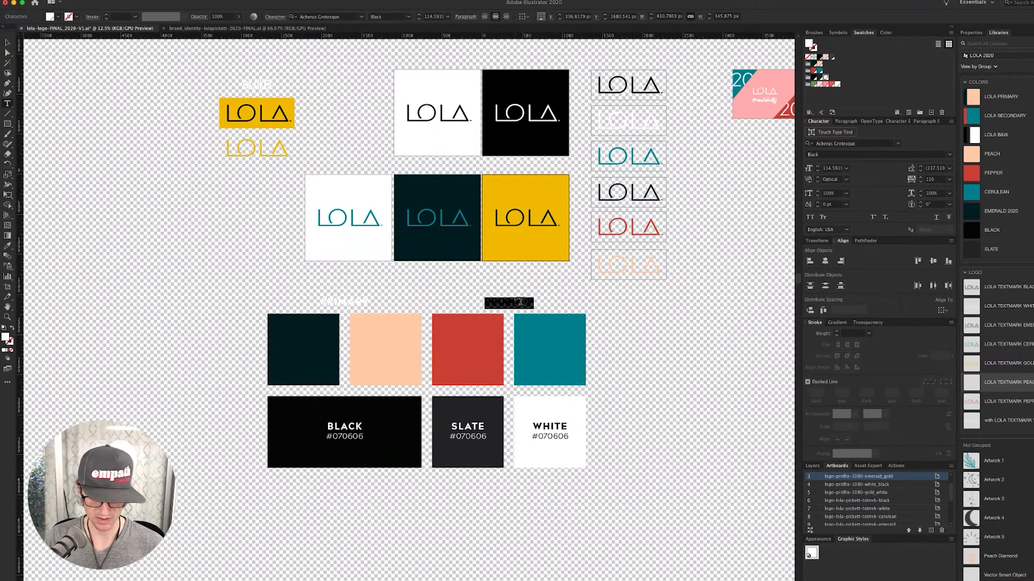
type("SECONDARY")
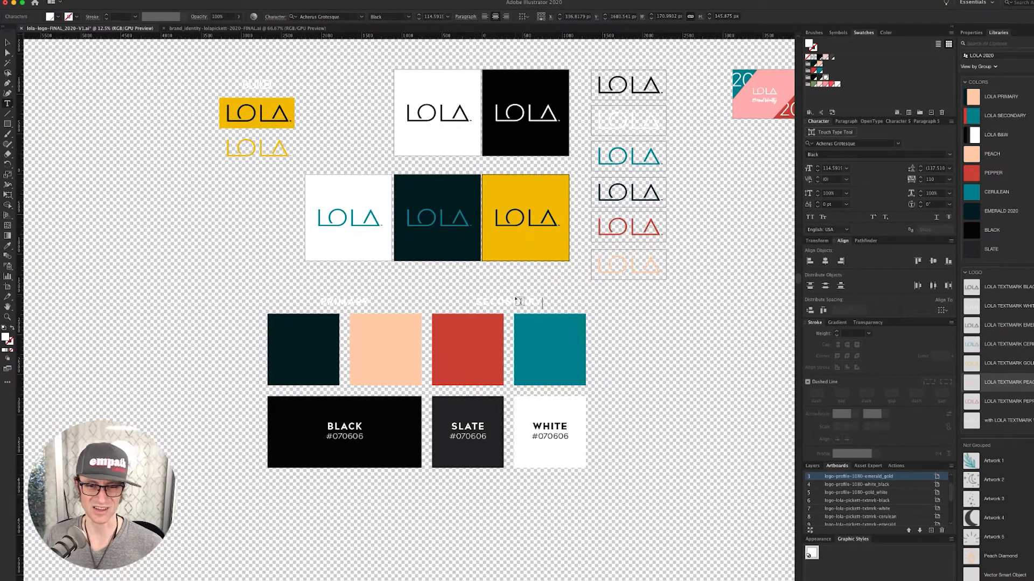
left_click(574, 303, "super")
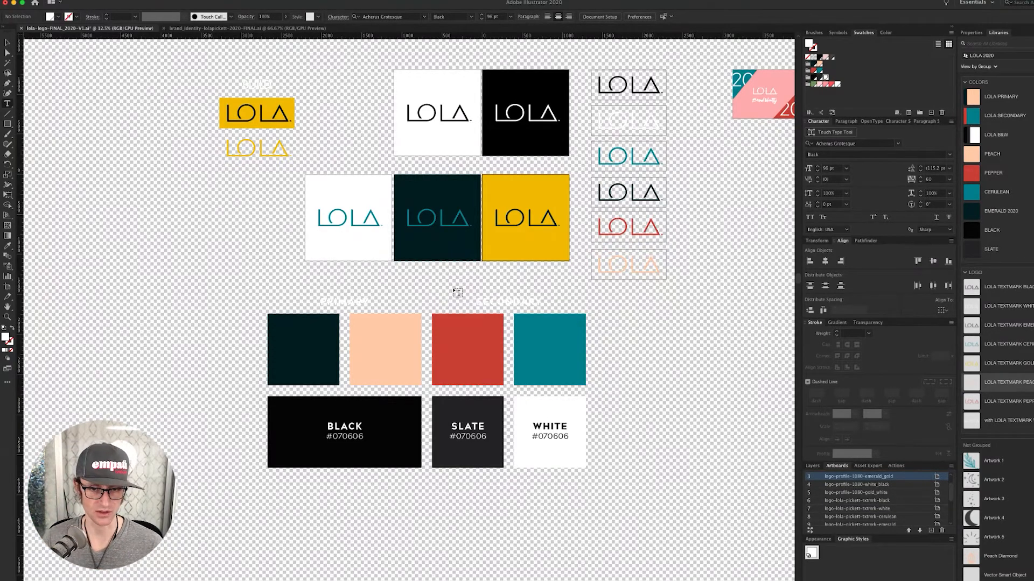
- Eyedropper both headings black and copy the BLACK #070606 label onto the dark swatch
key("a")
left_click(489, 305)
left_click(346, 304, "shift")
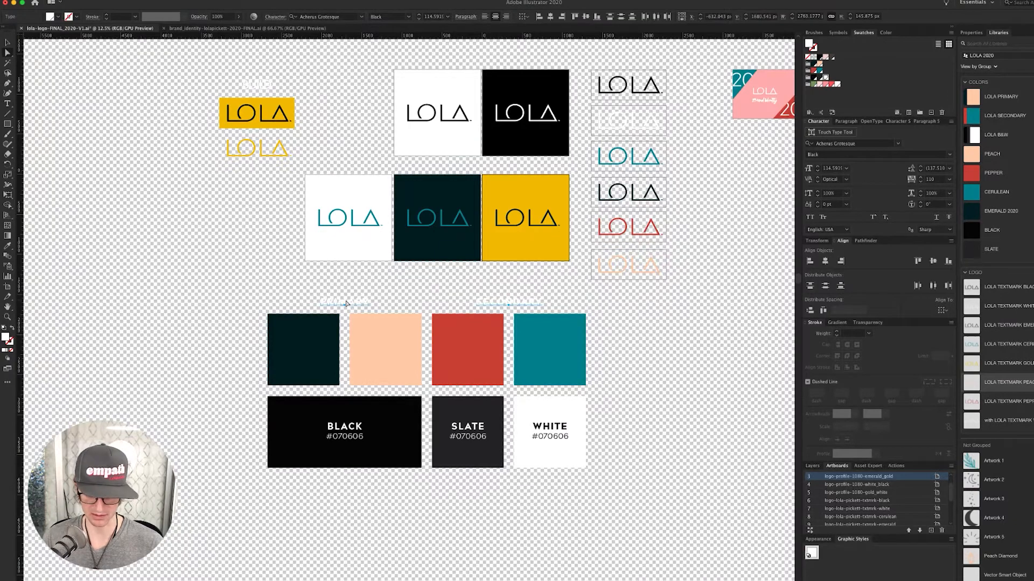
key("i")
left_click(415, 417)
key("super+shift+a")
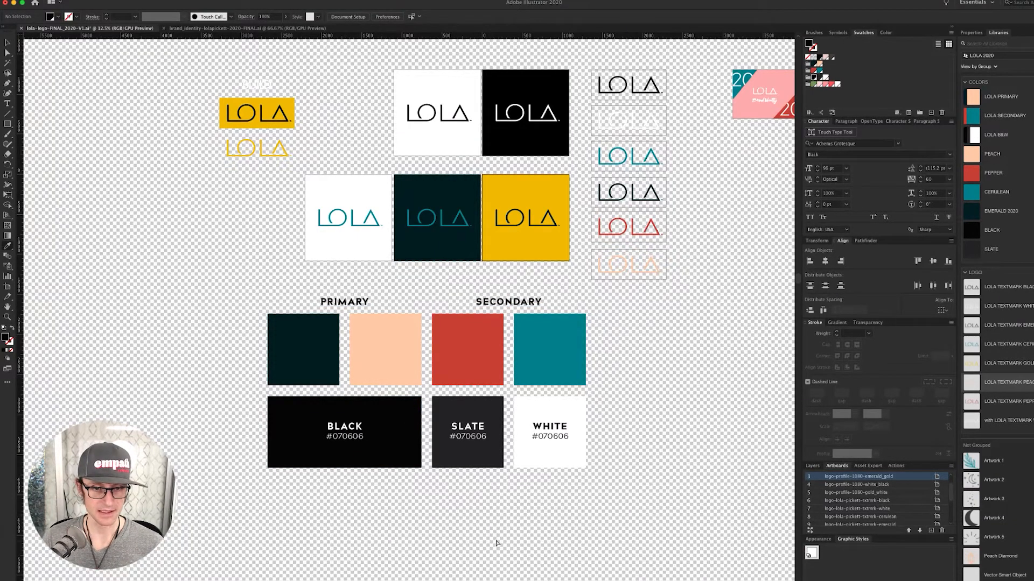
left_click_drag(469, 535, 477, 519)
left_click_drag(361, 414, 399, 331)
- Repeat the label copy so the next two swatches also get BLACK #070606 labels
key("ctrl+d")
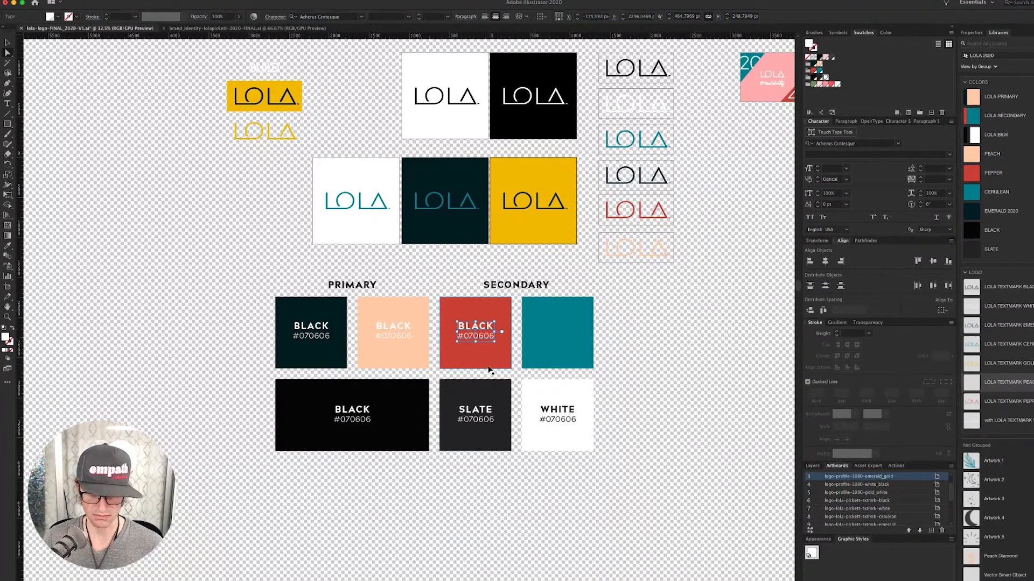
key("ctrl+d")
left_click(612, 327)
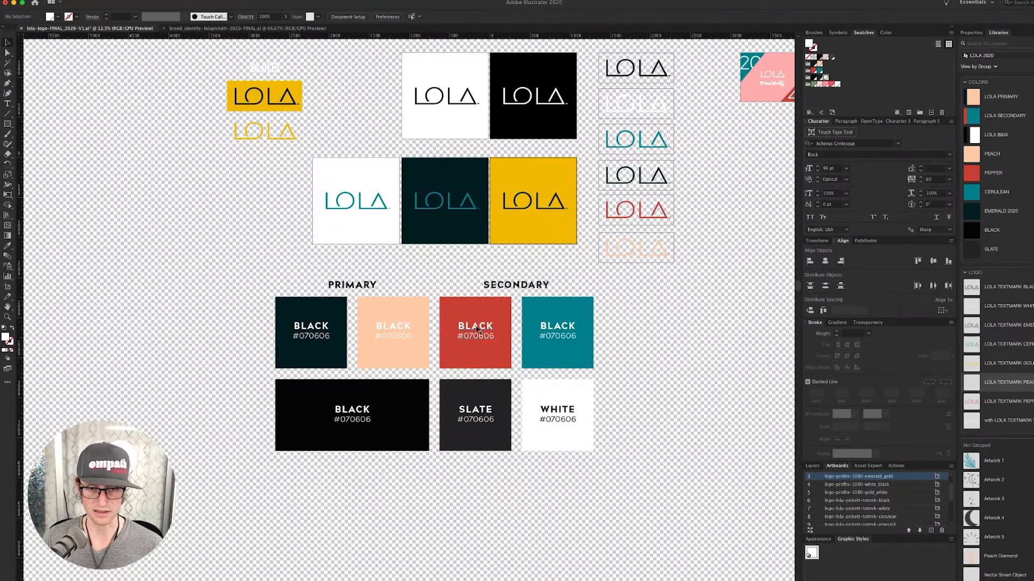
- Relabel the dark swatch EMERALD with hex code #011f24 from the library colour
left_click(306, 325)
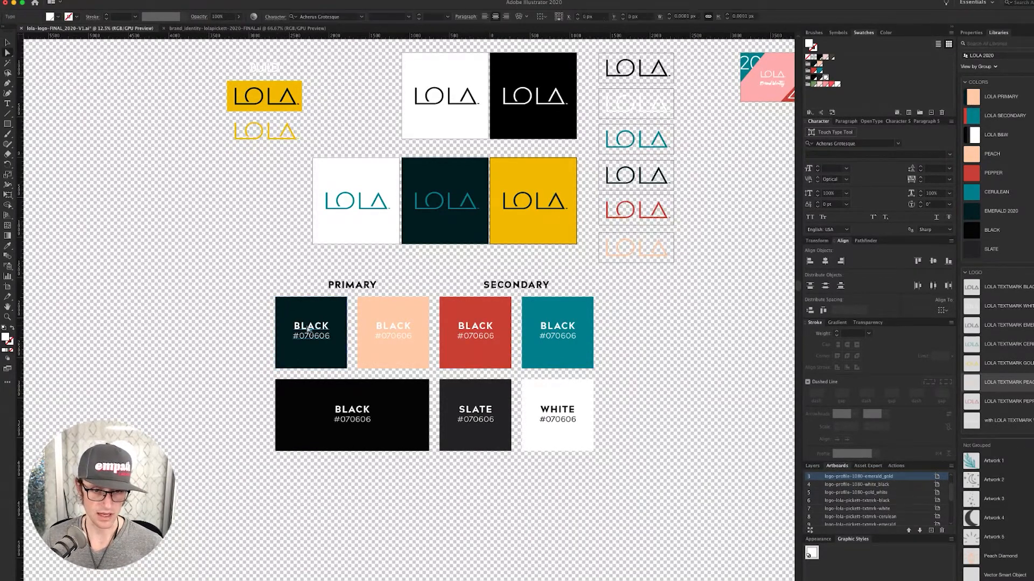
double_click(325, 326)
type("EMERALD")
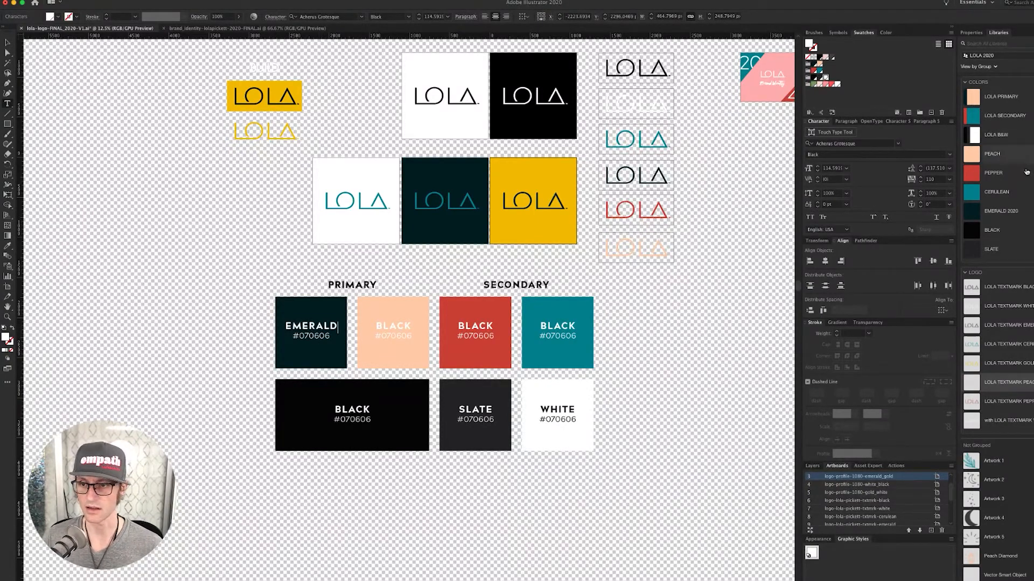
double_click(1025, 216)
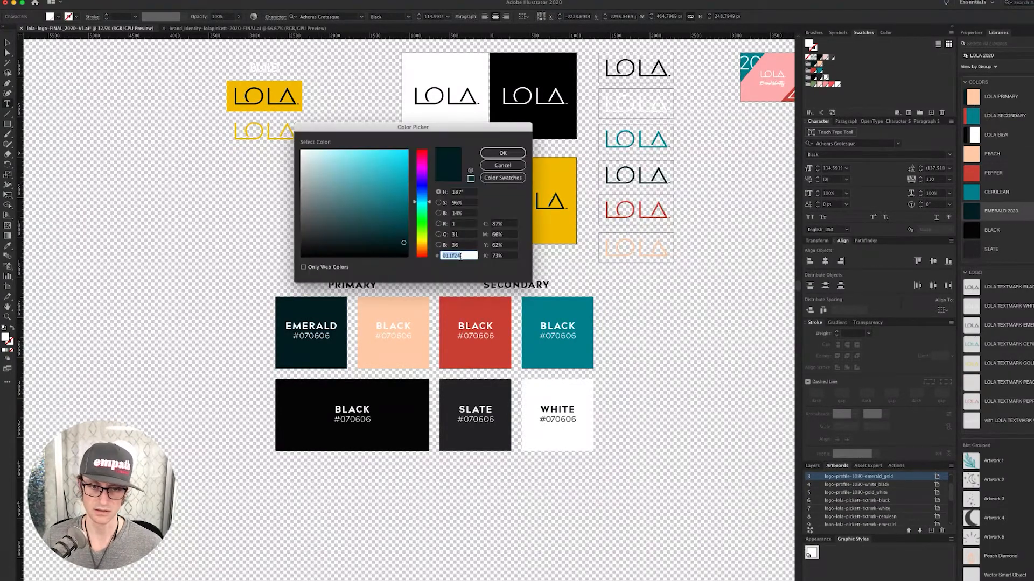
left_click(502, 153)
left_click_drag(300, 338, 328, 339)
type("011f24")
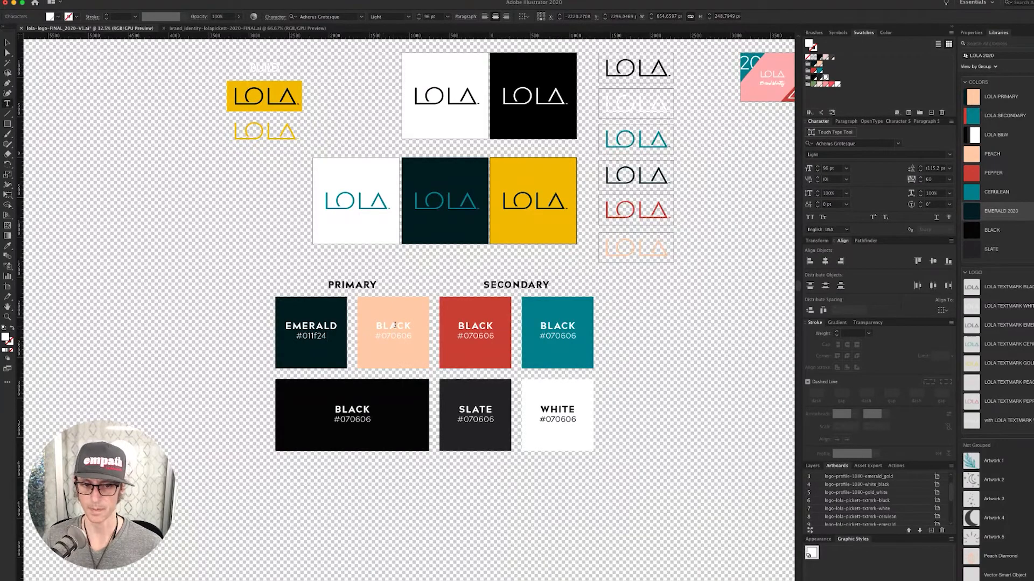
- Relabel the peach swatch PEACH and paste its hex code ffcca9 from the library colour
double_click(395, 326)
type("PEACH")
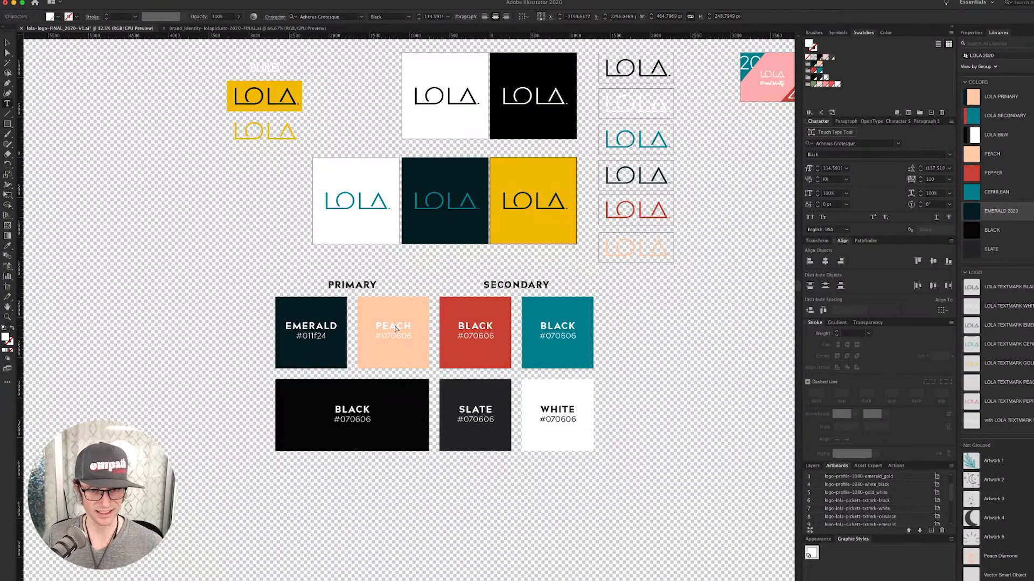
left_click(408, 279, "super")
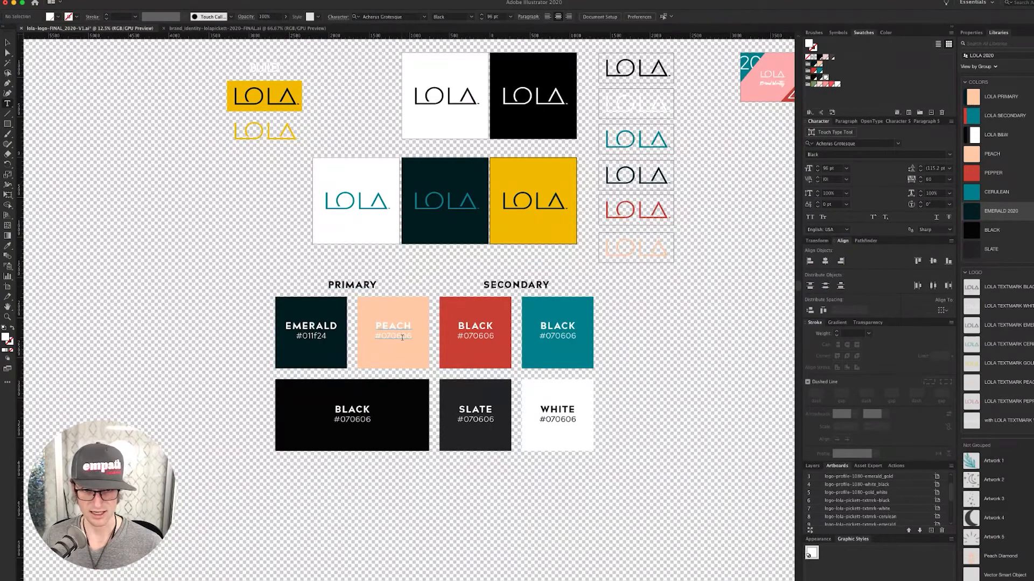
double_click(974, 154)
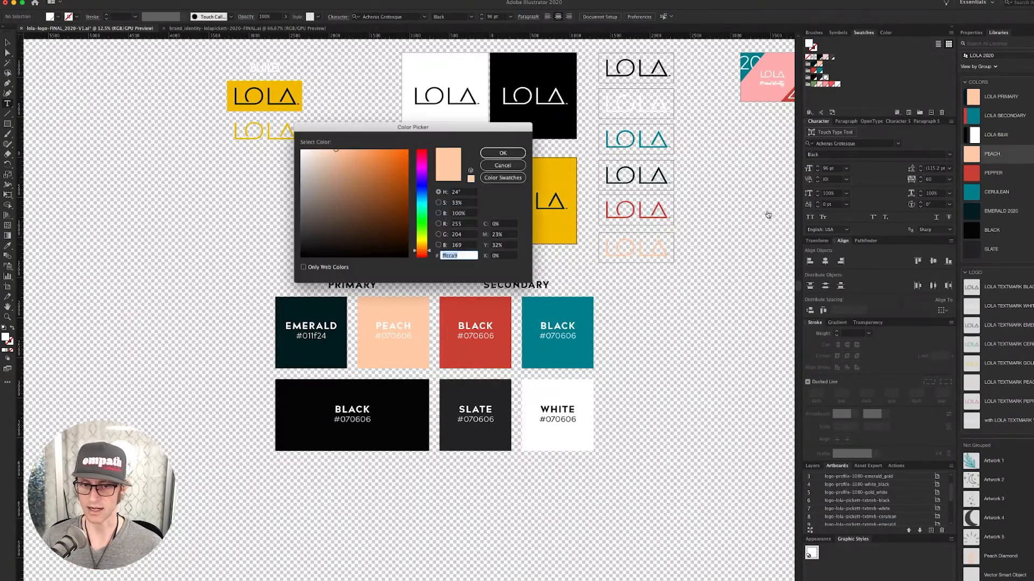
left_click(460, 256)
double_click(460, 256)
key("super+c")
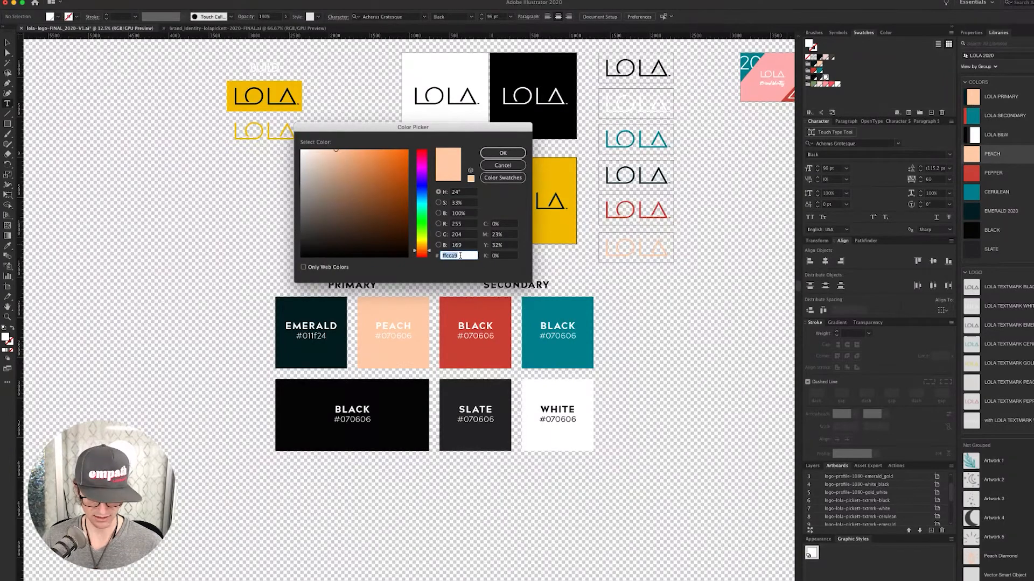
left_click(501, 155)
double_click(383, 336)
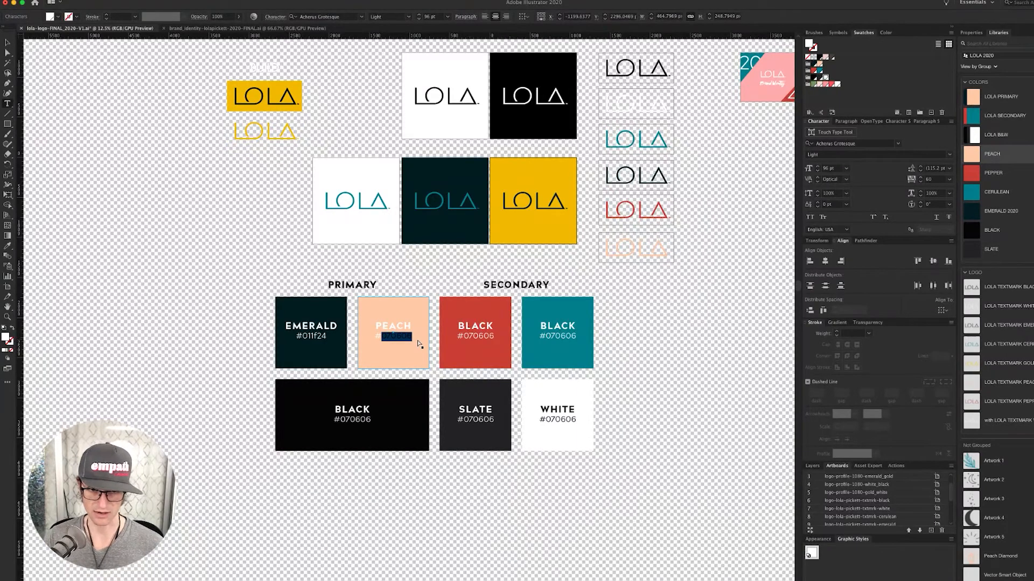
key("super+v")
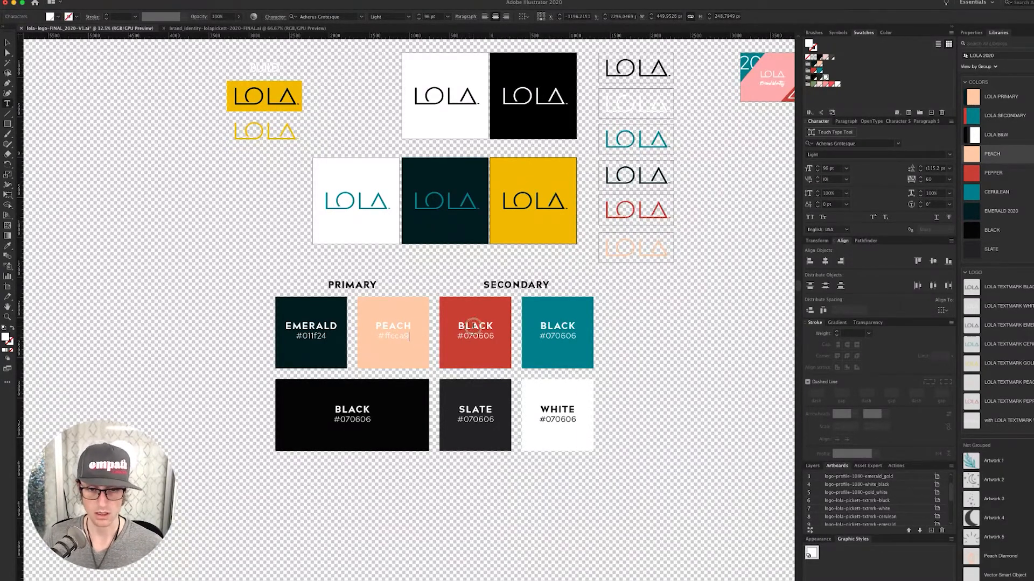
double_click(474, 327)
- Relabel the red swatch PEPPER with hex code #cc443a copied from the Pepper library colour
left_click(450, 279, "super")
key("a")
left_click(397, 330)
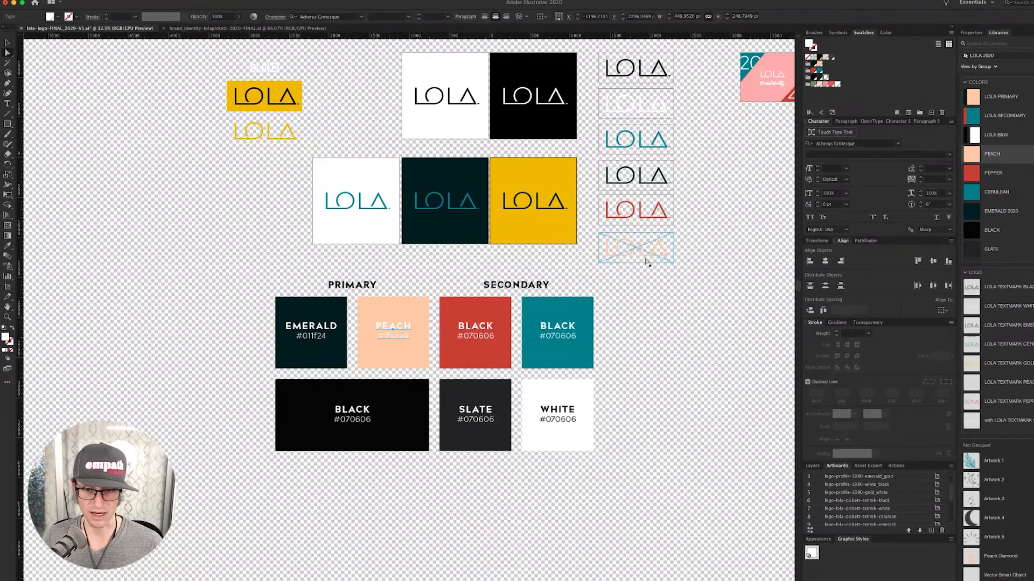
left_click(634, 317)
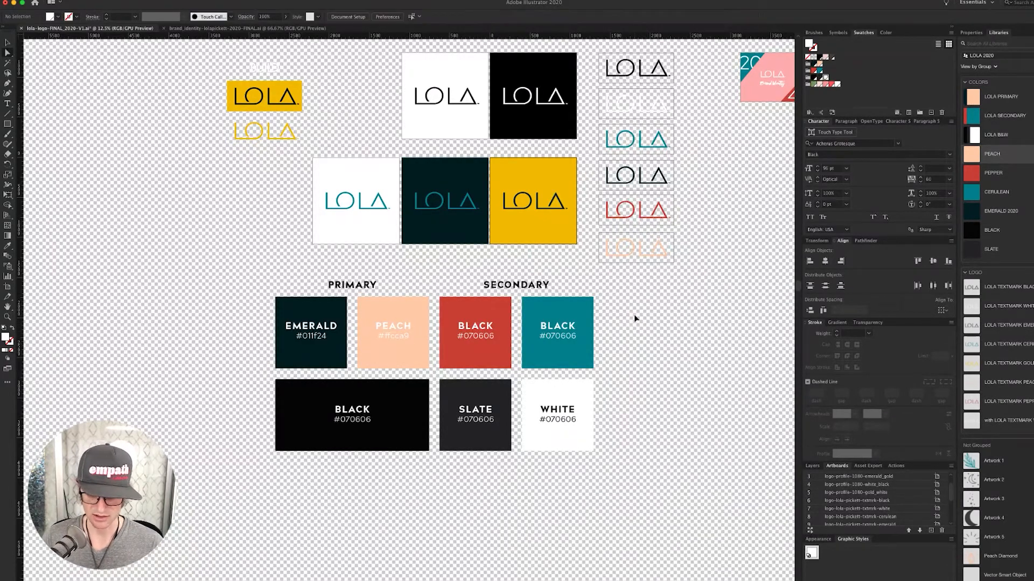
double_click(468, 331)
double_click(477, 326)
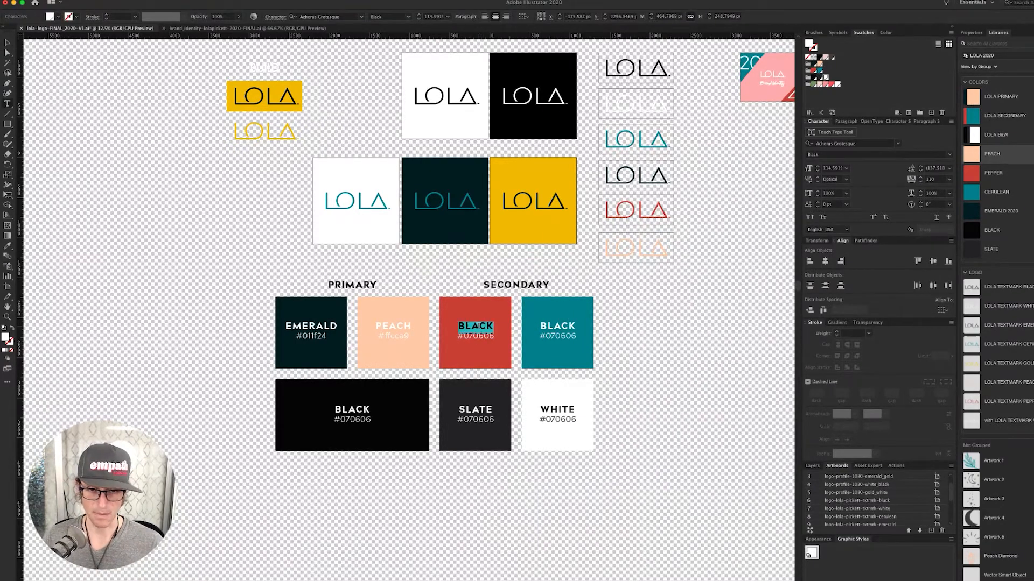
type("PEPPER")
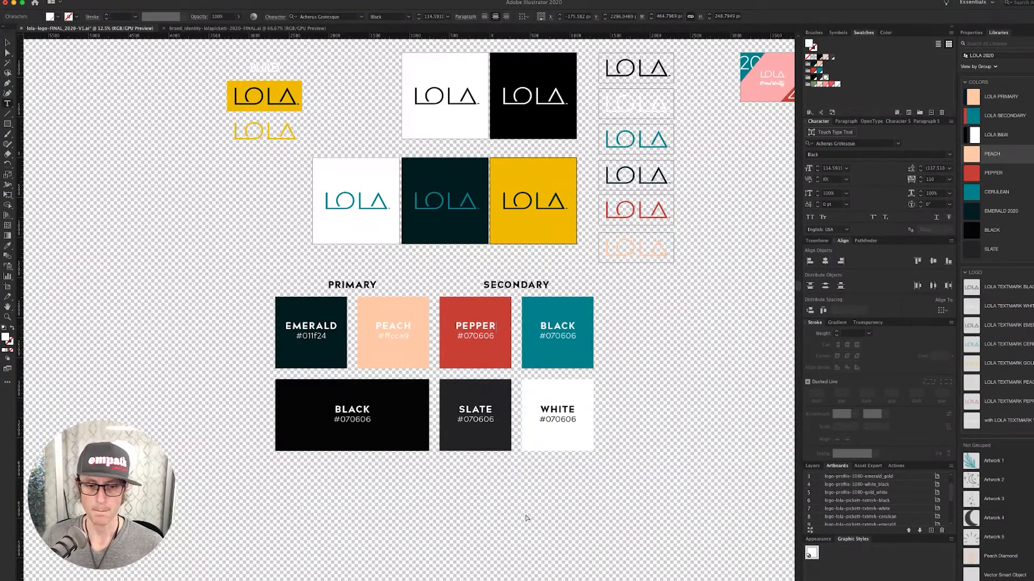
left_click(527, 518, "super")
double_click(1016, 177)
key("super+c")
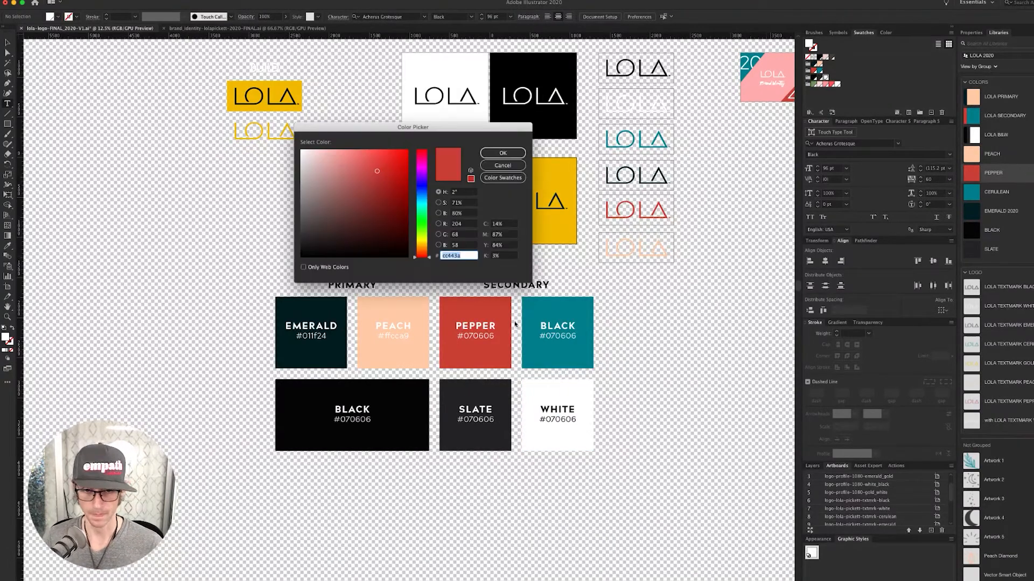
left_click(502, 153)
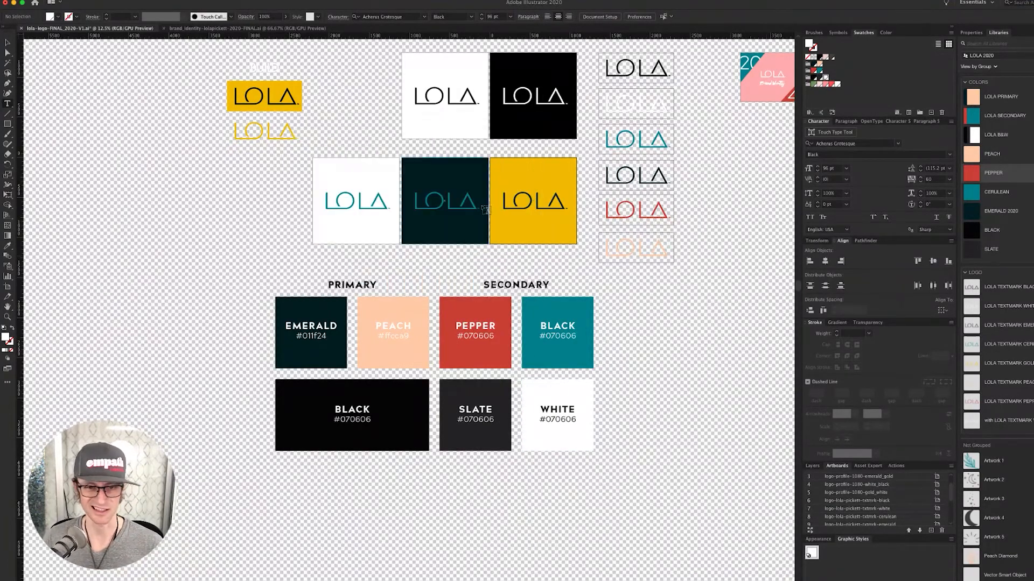
left_click_drag(464, 336, 499, 343)
key("super+v")
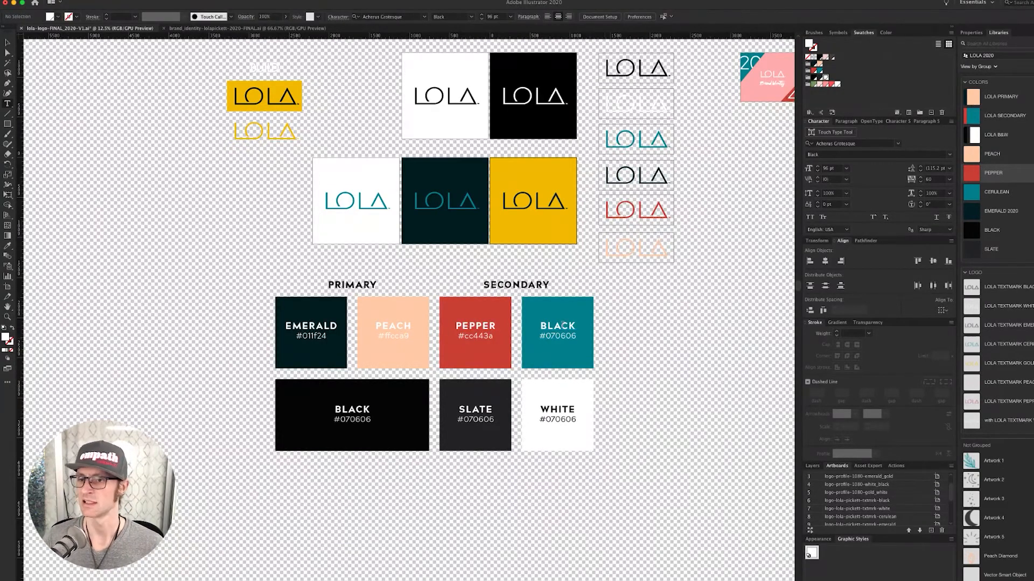
- Rename the teal swatch label CERULEAN and select its hex code for replacement
double_click(558, 326)
type("CER")
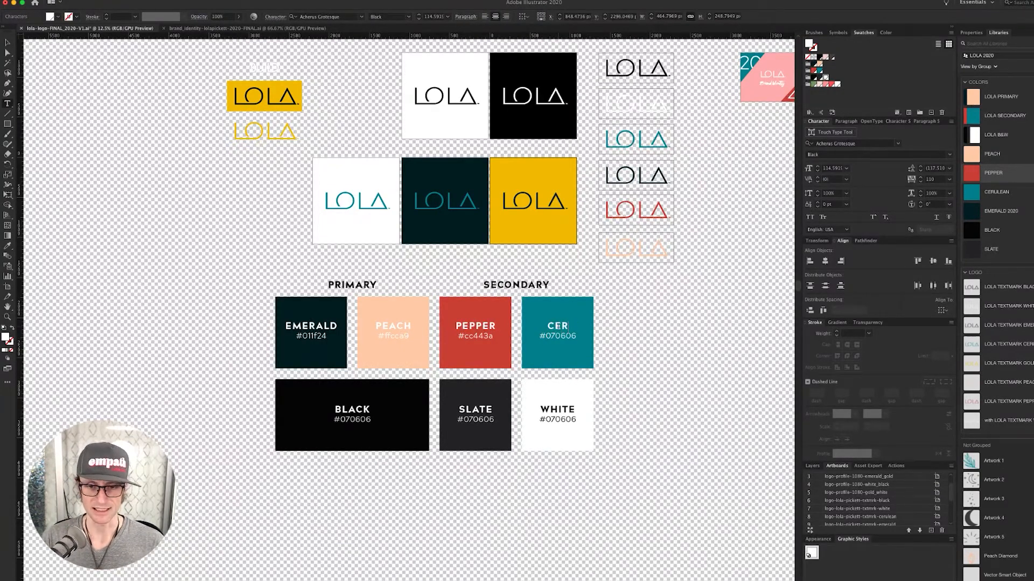
type("ULEAN")
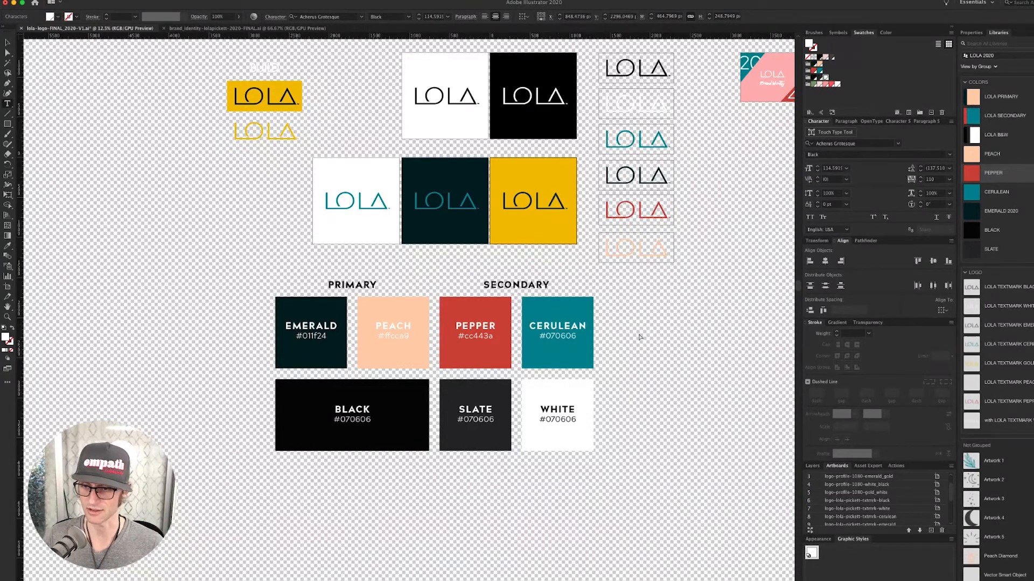
key("Escape")
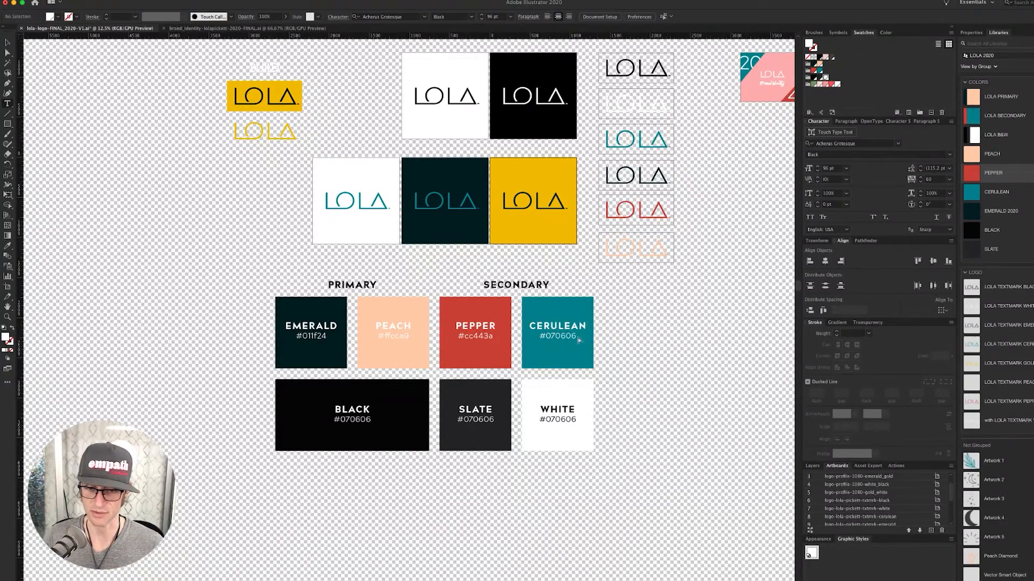
left_click_drag(546, 333, 588, 341)
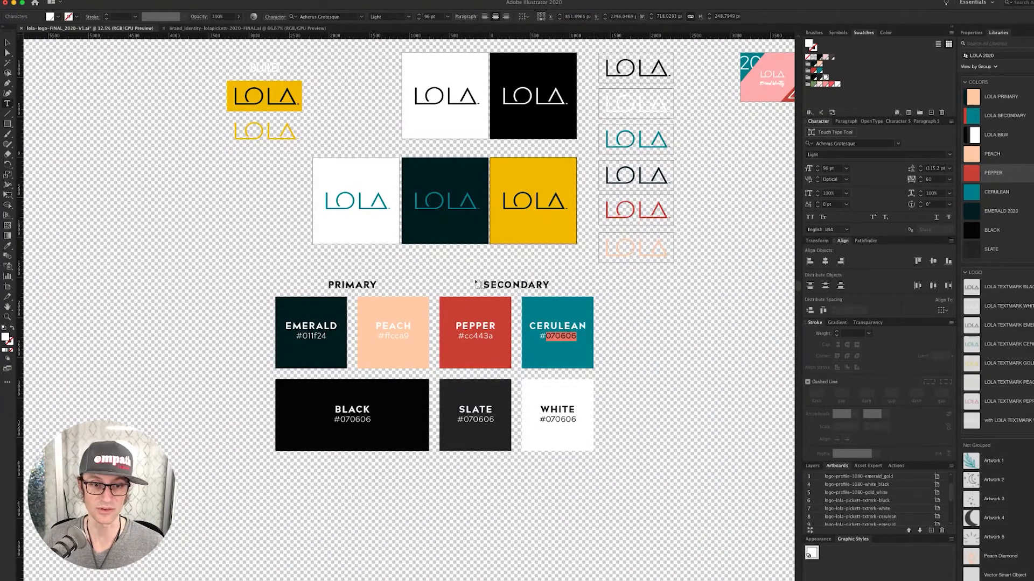
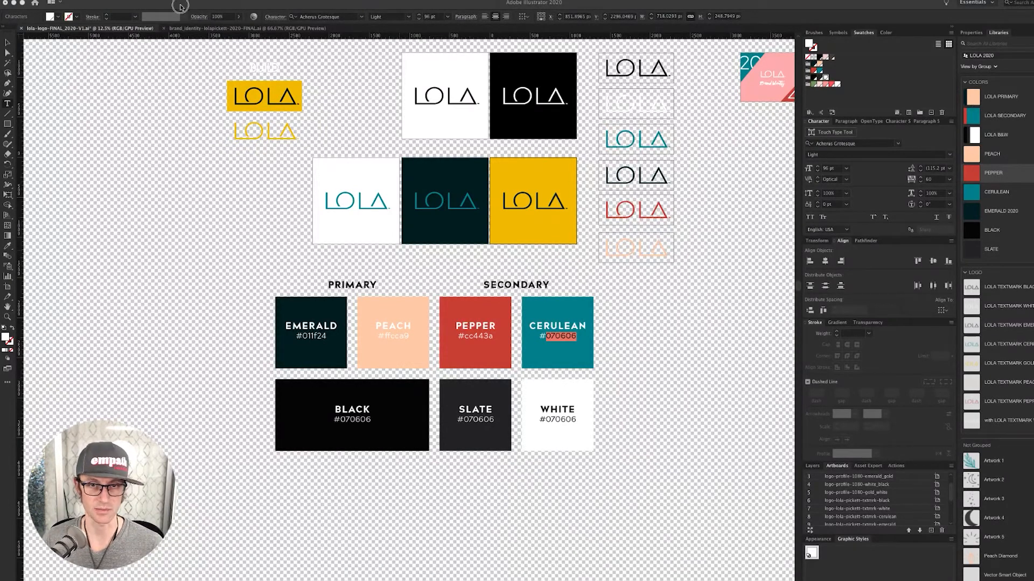
- Replace the hex value under CERULEAN with 00828f copied from the library swatch
left_click(255, 273, "super")
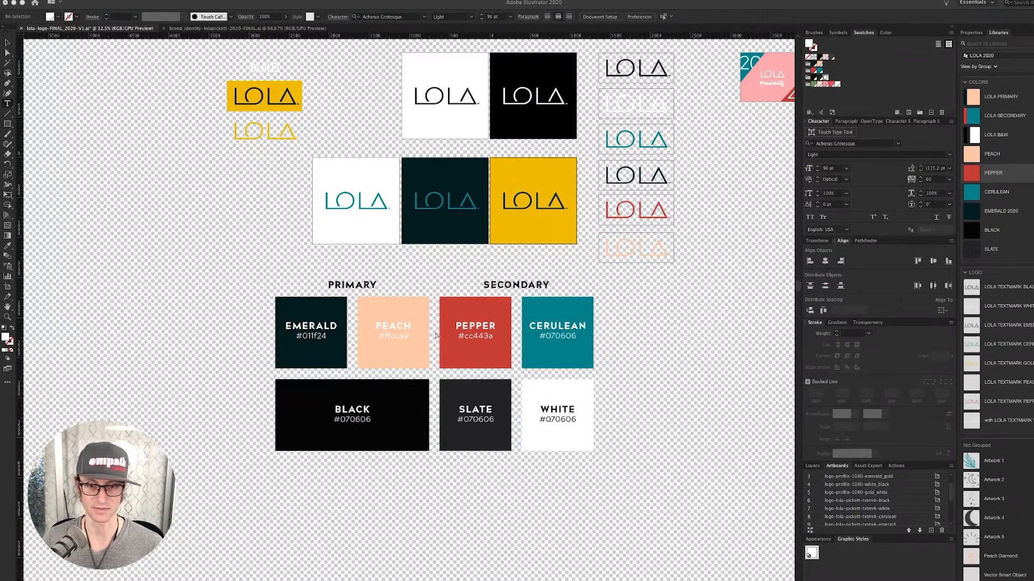
left_click(547, 337)
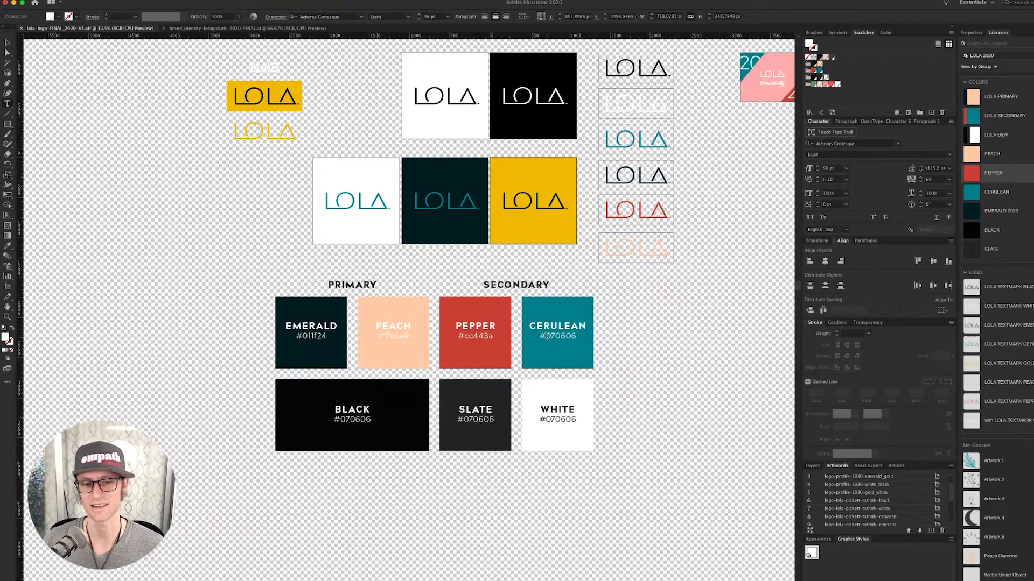
left_click_drag(546, 336, 579, 337)
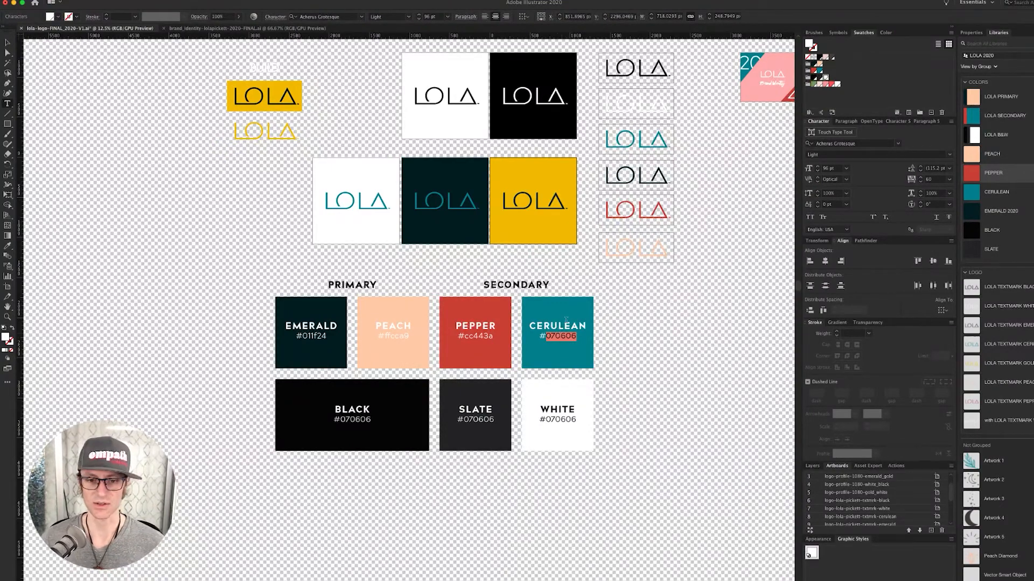
double_click(967, 191)
key("super+c")
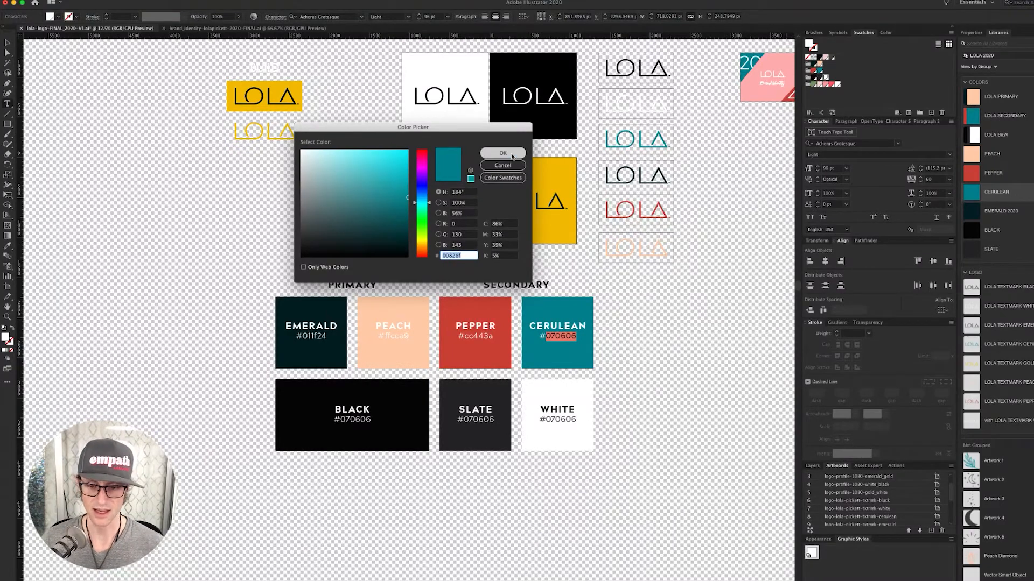
left_click(501, 153)
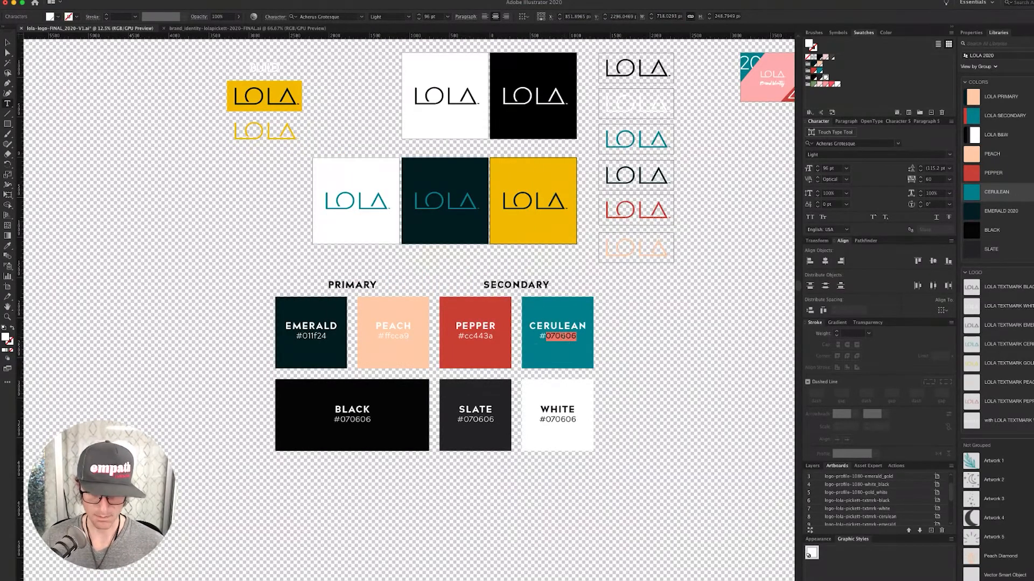
key("super+v")
left_click(616, 353, "super")
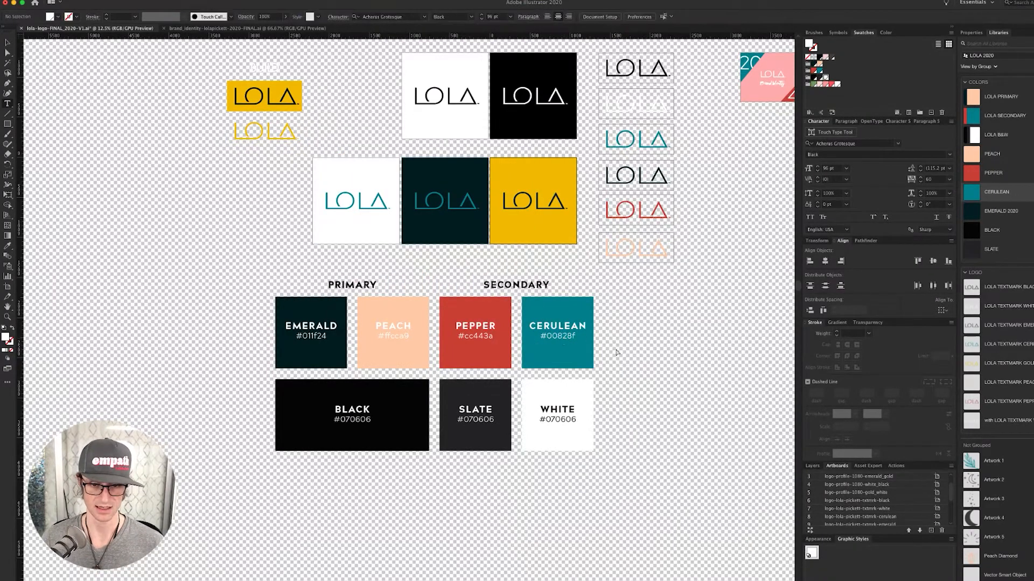
- Recolor the PEACH label text dark emerald with the Eyedropper so it reads clearly
left_click(387, 331, "super")
key("i")
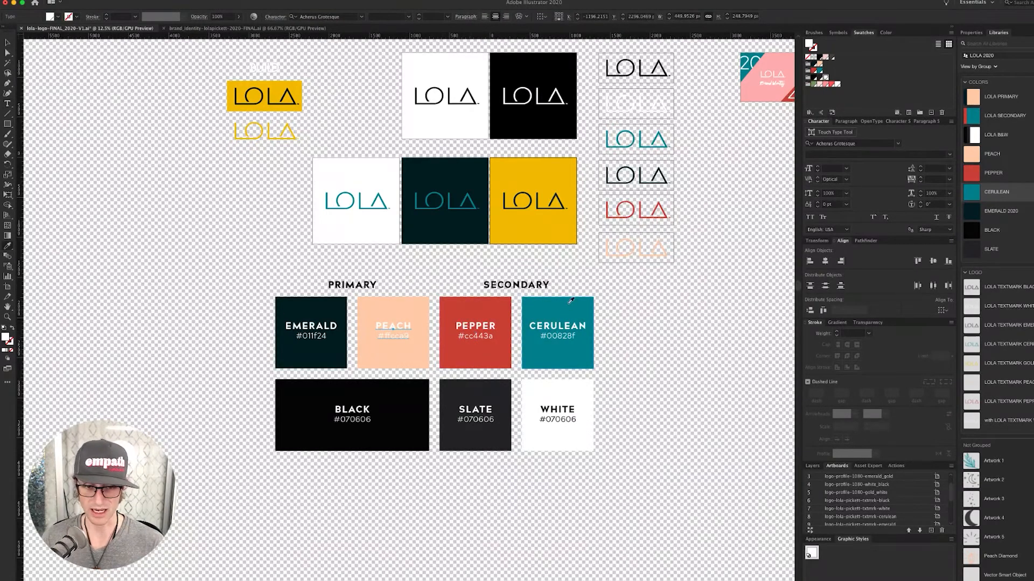
left_click(569, 304)
left_click(631, 331, "super")
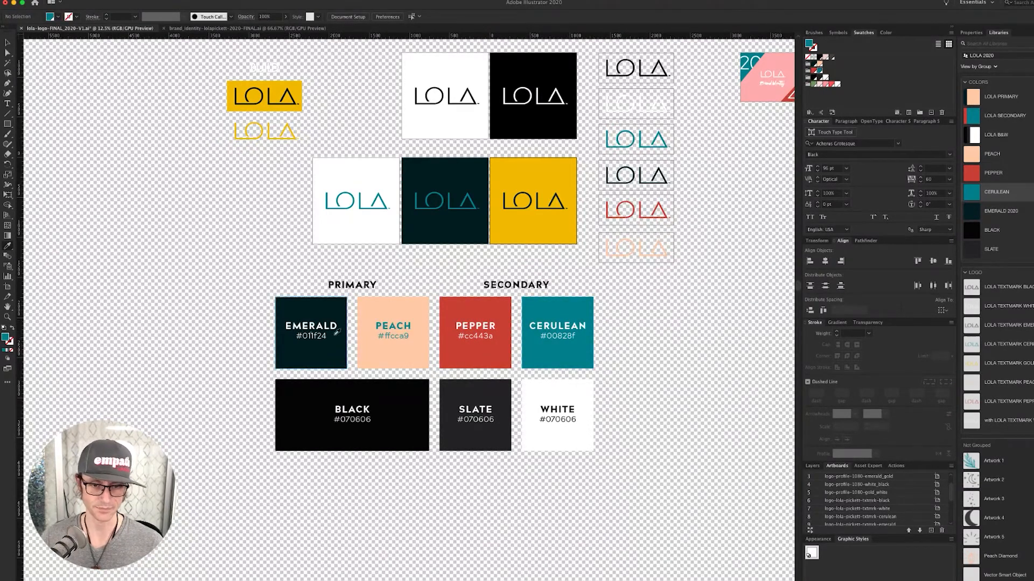
left_click(383, 326, "super")
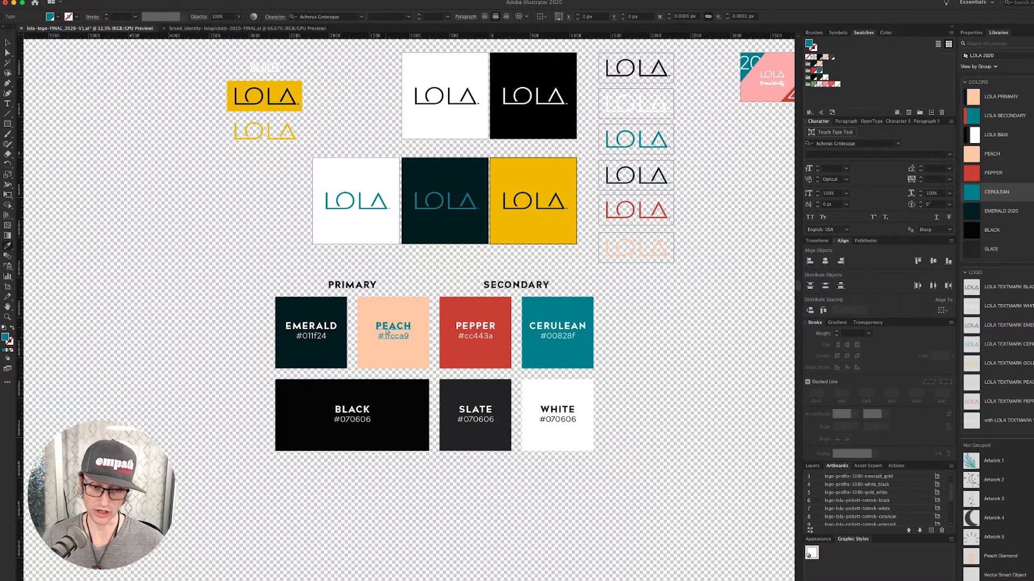
left_click(329, 307)
left_click(257, 251, "super")
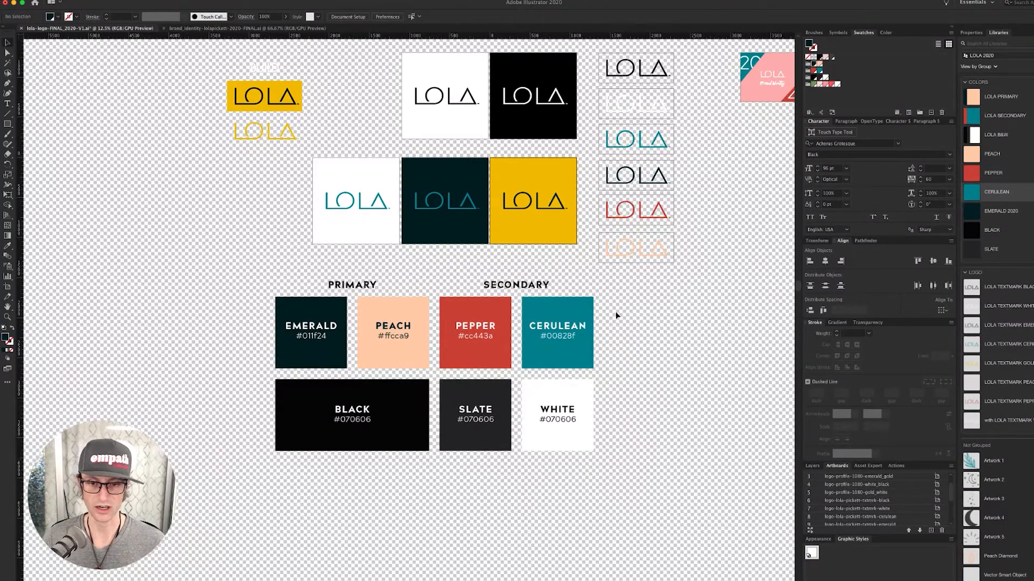
- Select the whole colour palette and bring the deck's Logos and Colors slides into view
left_click_drag(615, 283, 238, 463)
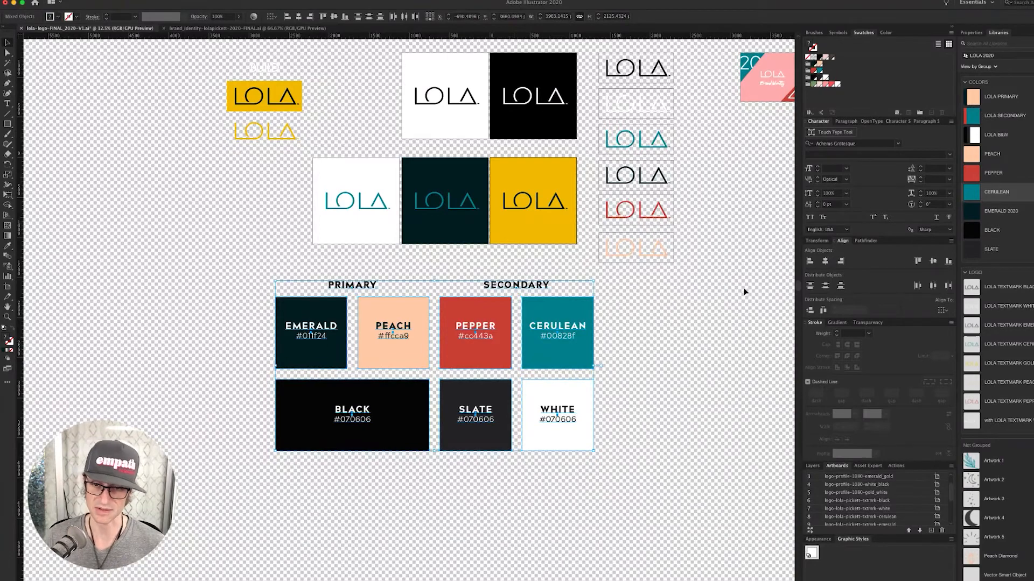
left_click_drag(736, 273, 369, 396)
left_click_drag(588, 318, 522, 330)
left_click_drag(469, 188, 671, 504)
key("super+shift+d")
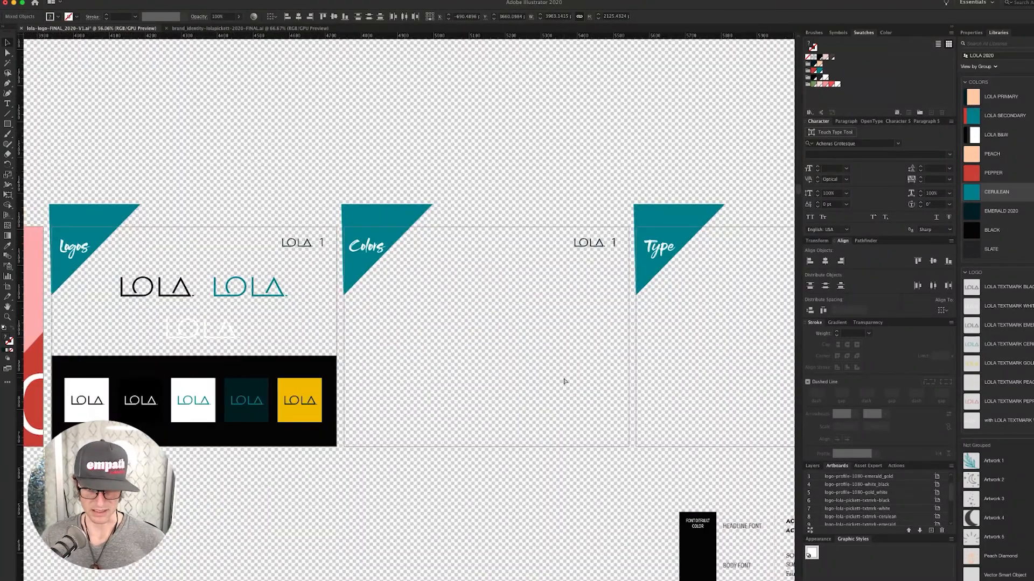
- Paste the palette into the deck and shrink it to fit the Colors slide
key("super+v")
key("super+minus")
key("super+minus")
key("super+minus")
key("super+minus")
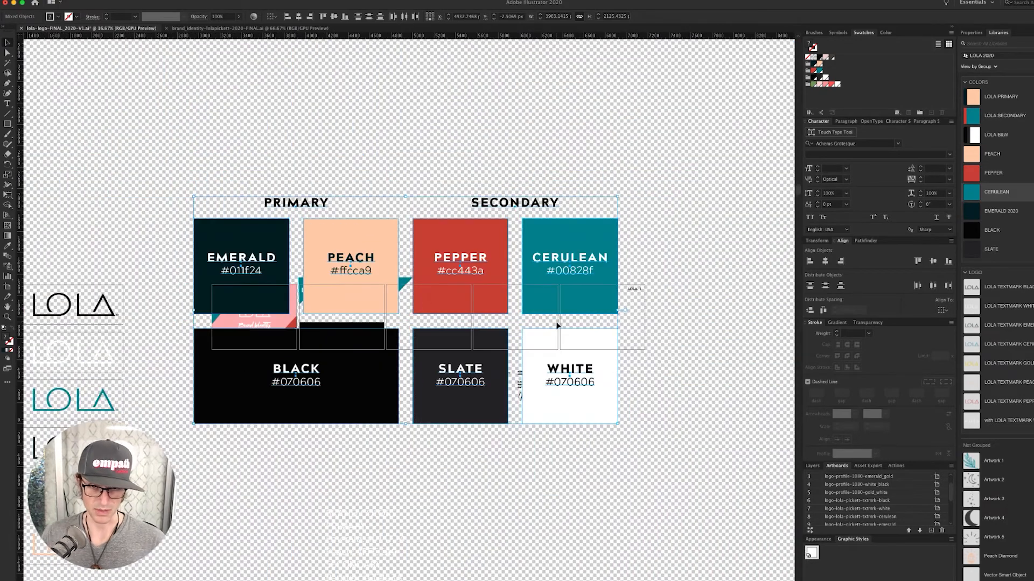
left_click_drag(619, 197, 447, 313)
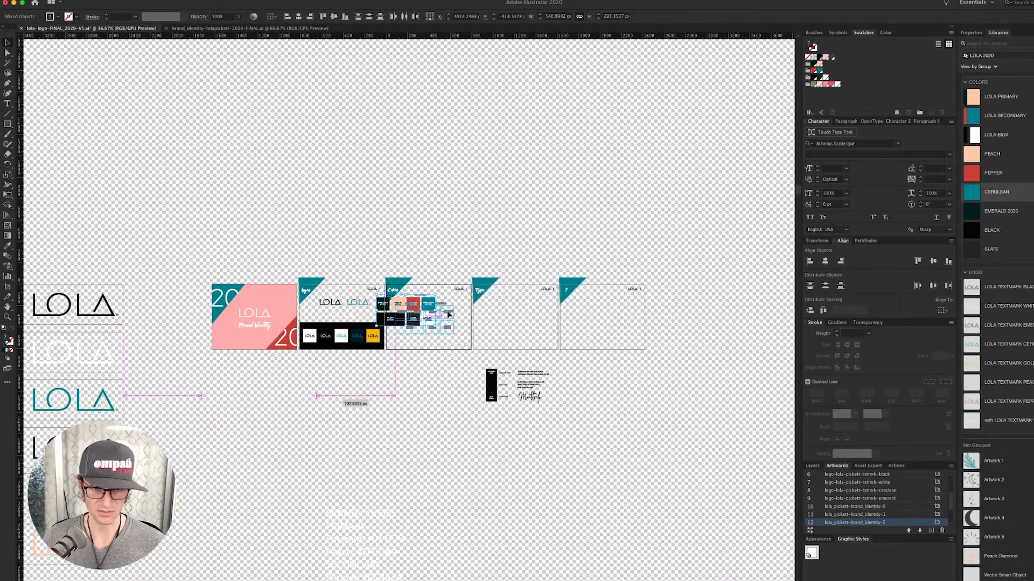
left_click(459, 250)
key("super+shift+d")
scroll(443, 376, "up", 5)
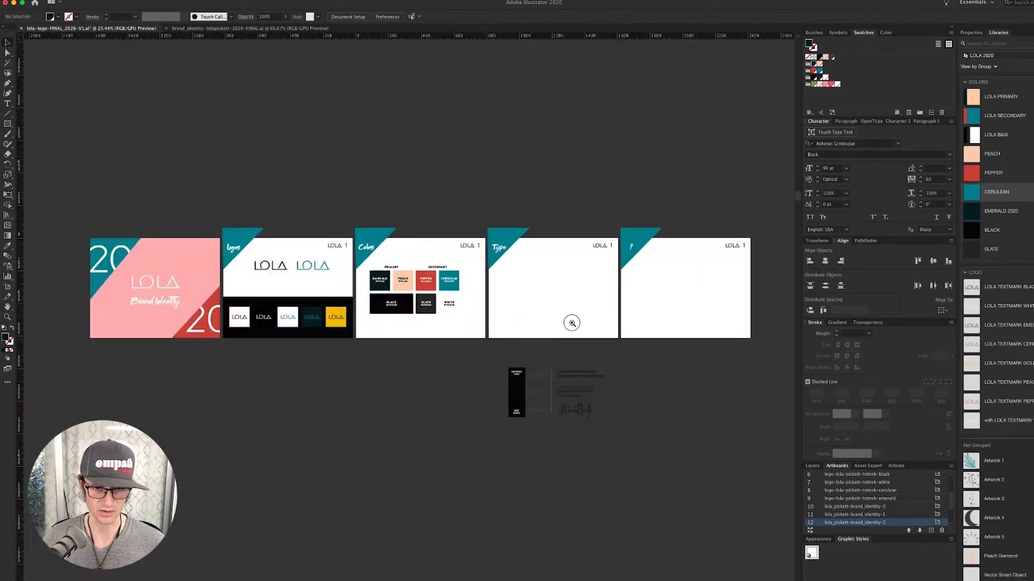
scroll(589, 325, "left", 4)
scroll(589, 326, "up", 2)
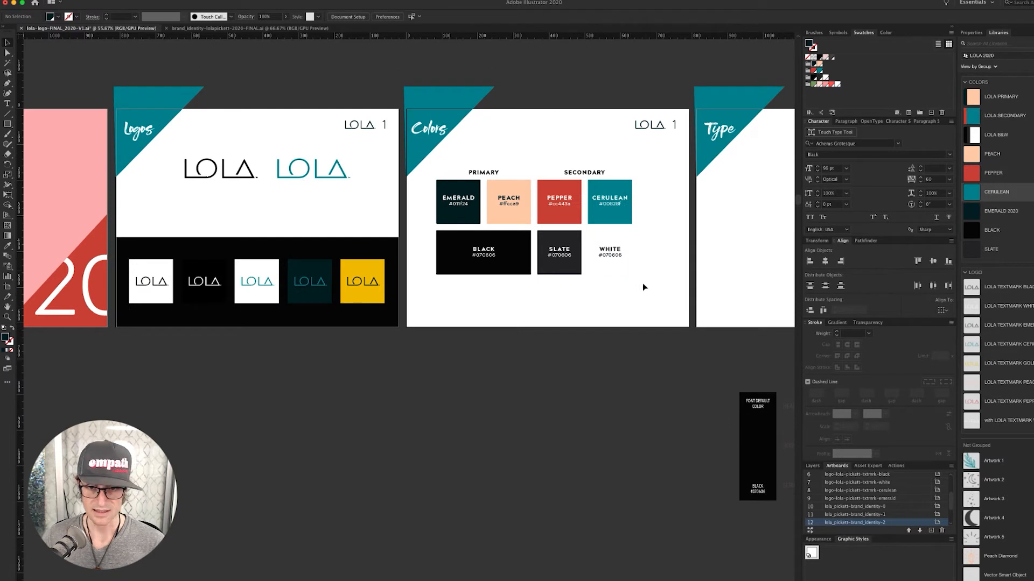
- Change the WHITE swatch's hex label to #fffFF
left_click(623, 270)
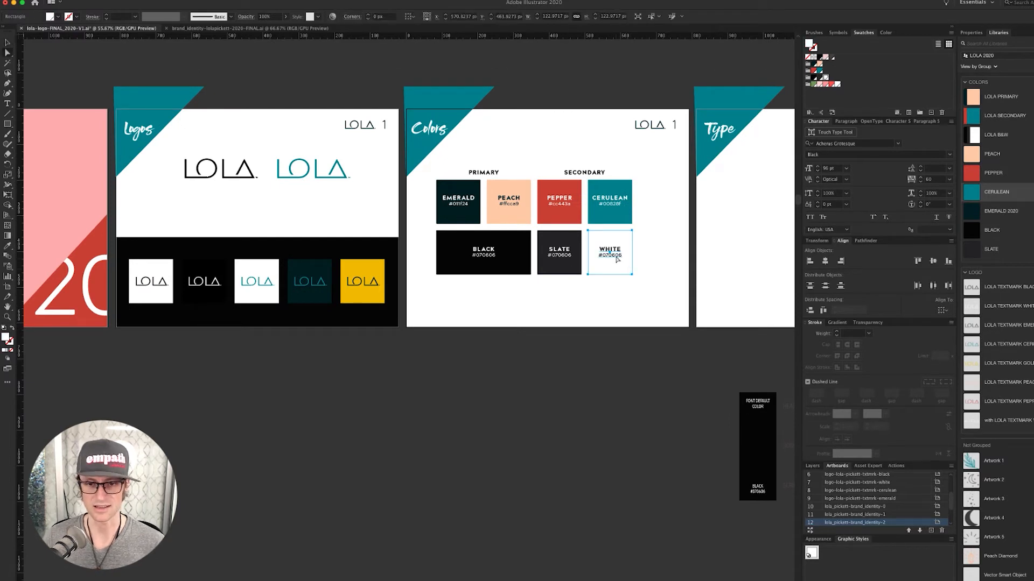
double_click(610, 256)
double_click(612, 256)
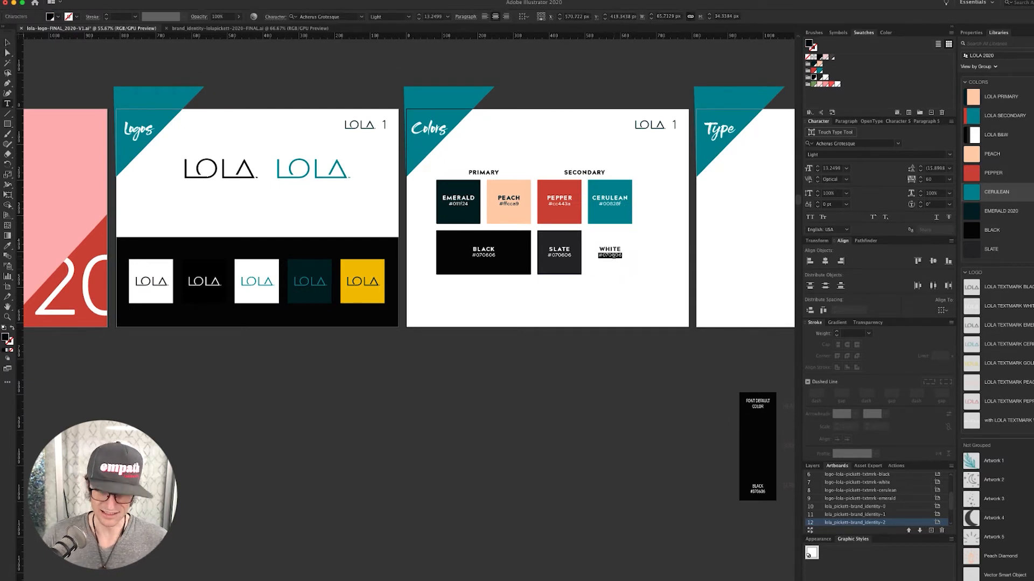
type("#fff")
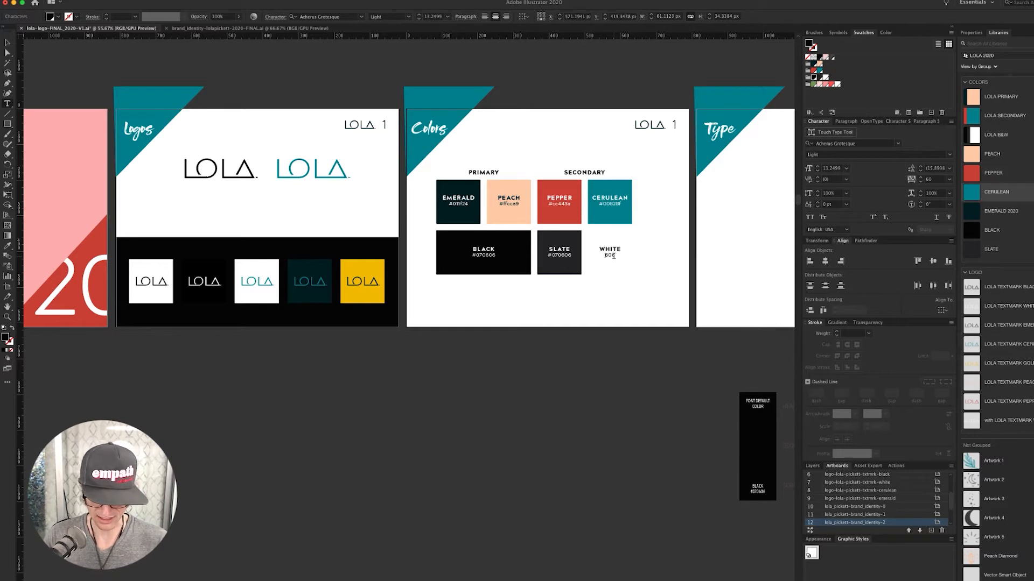
type("FF")
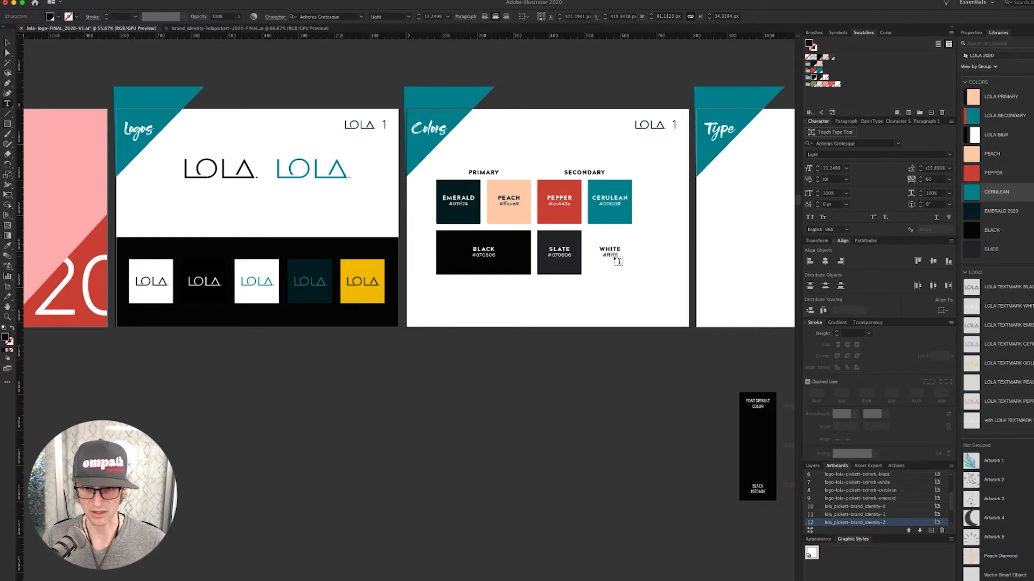
left_click(591, 302)
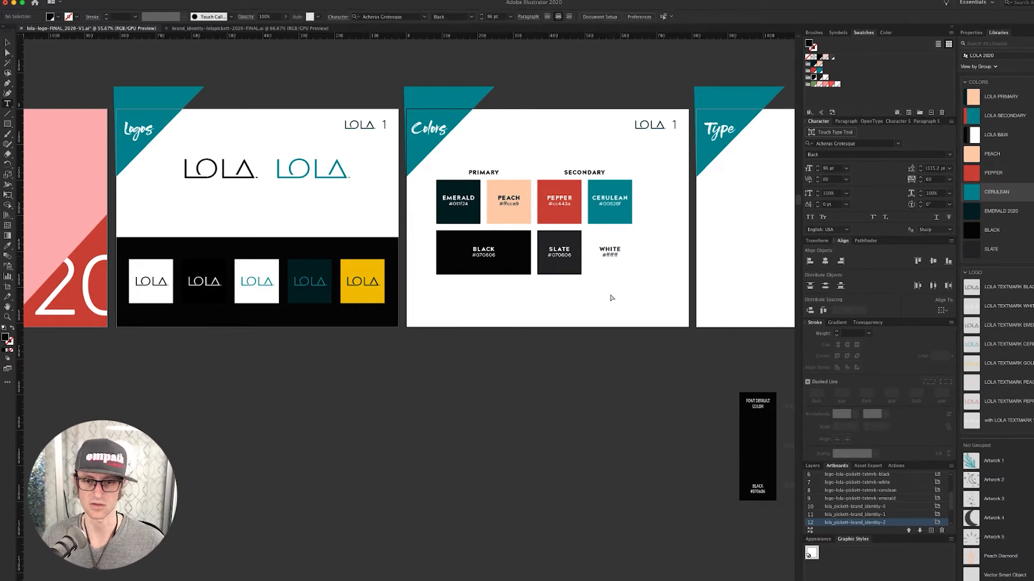
- Give the WHITE swatch square a slate outline
key("a")
left_click(631, 238)
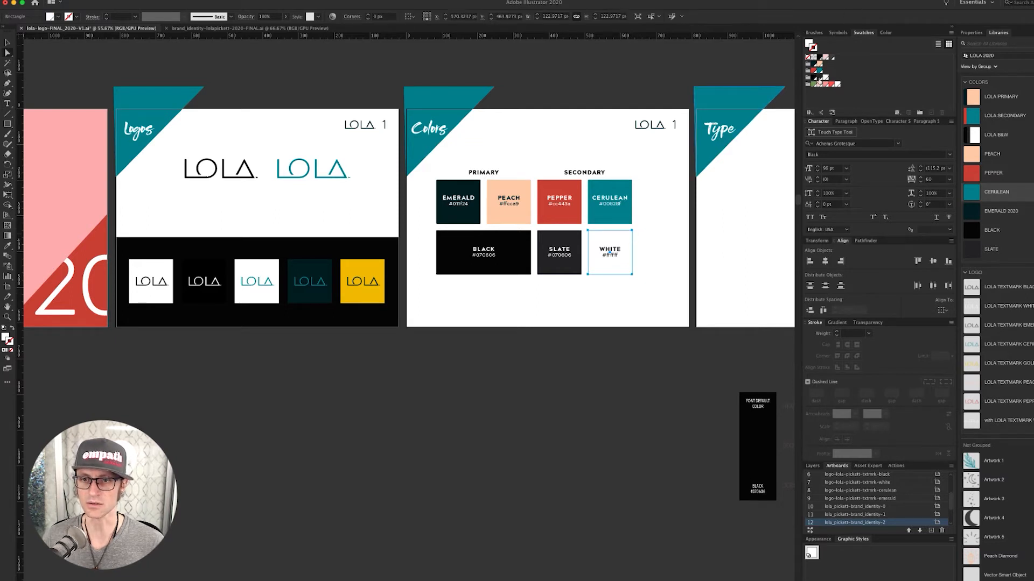
left_click(819, 81)
left_click(531, 362)
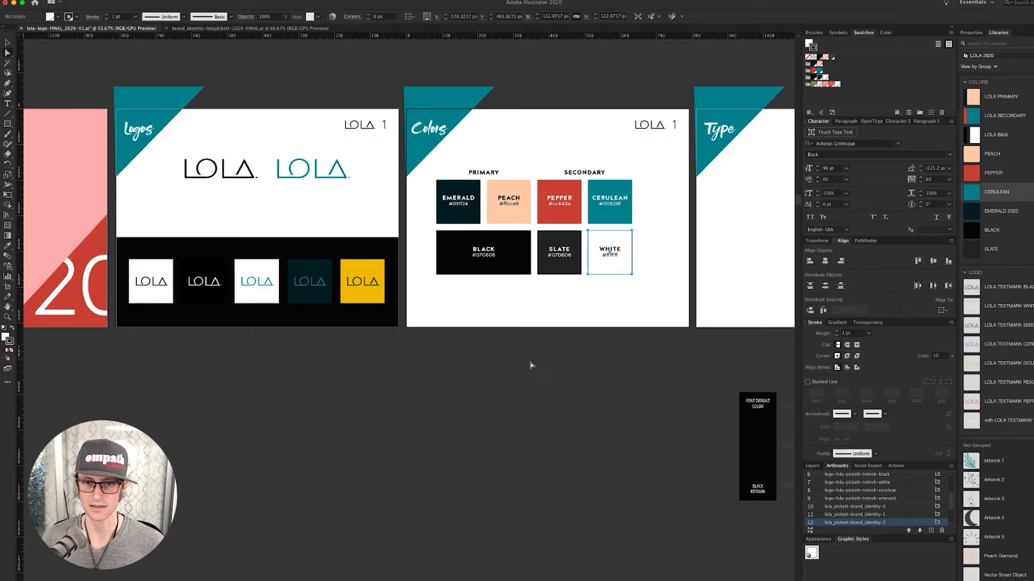
- Centre the palette horizontally and vertically on the artboard and enlarge it about 10%
key("v")
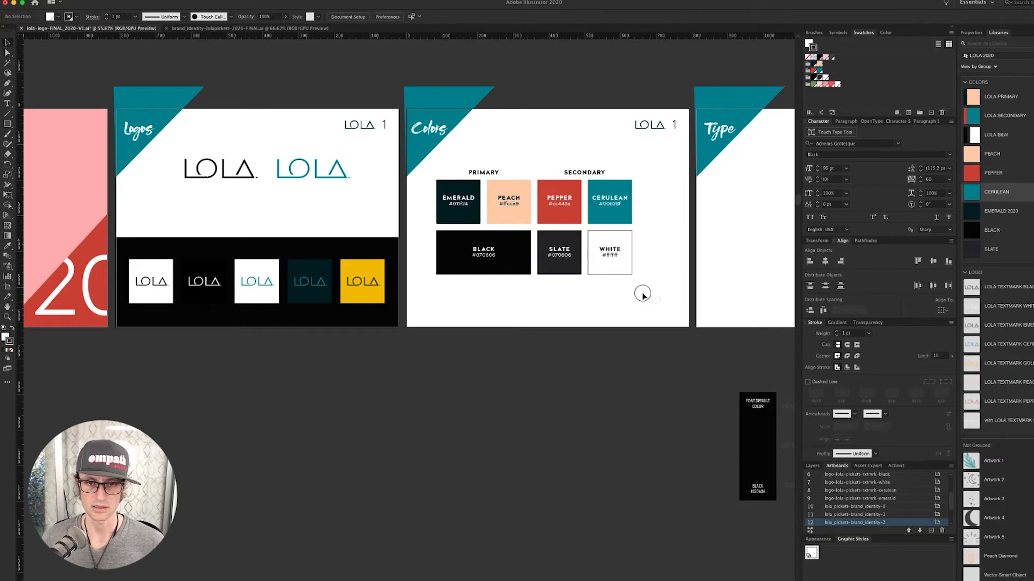
left_click_drag(660, 302, 434, 163)
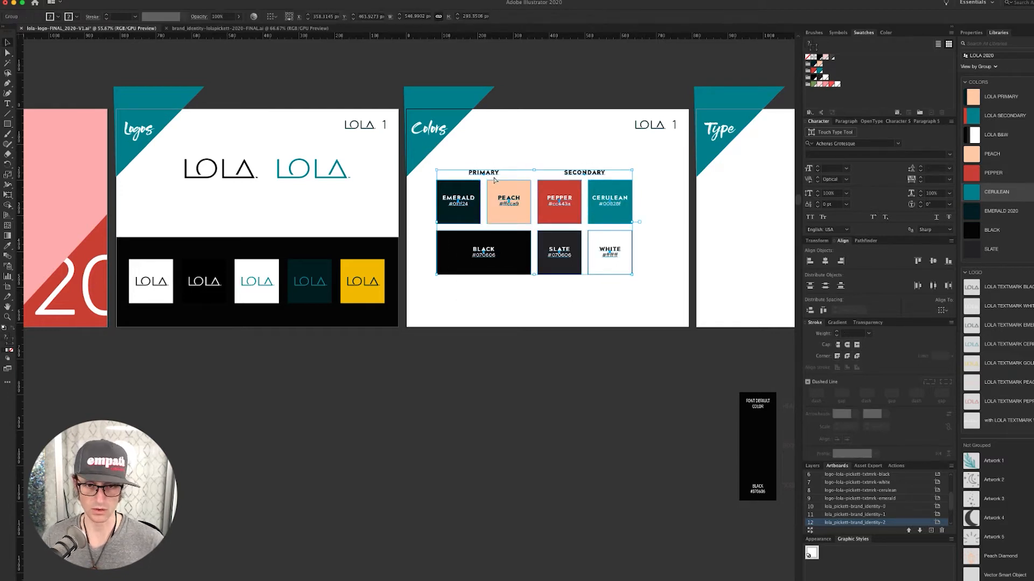
left_click(942, 310)
left_click(956, 339)
left_click(825, 261)
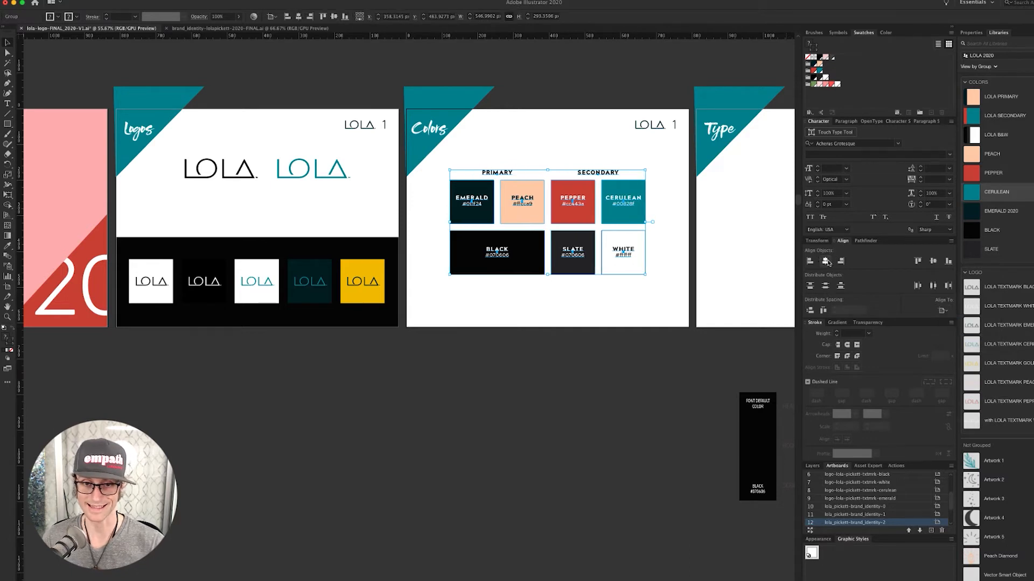
left_click(933, 261)
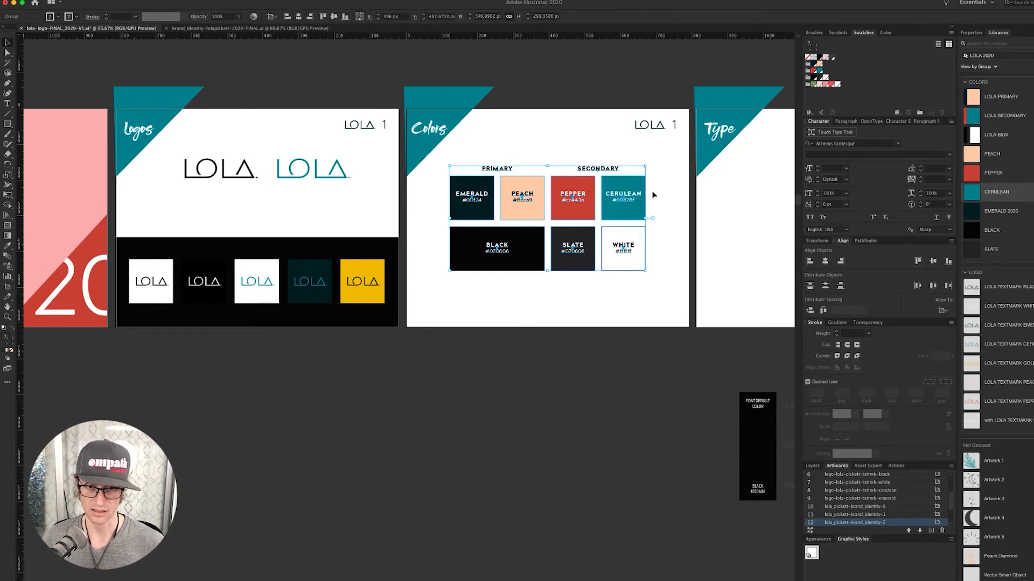
left_click_drag(645, 167, 658, 162)
left_click(583, 72)
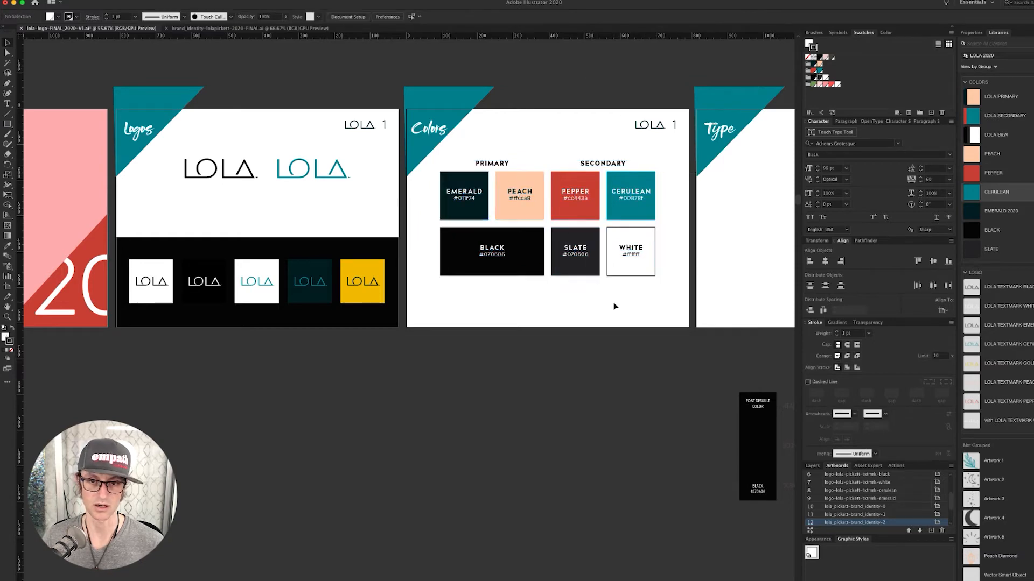
scroll(533, 394, "left", 5)
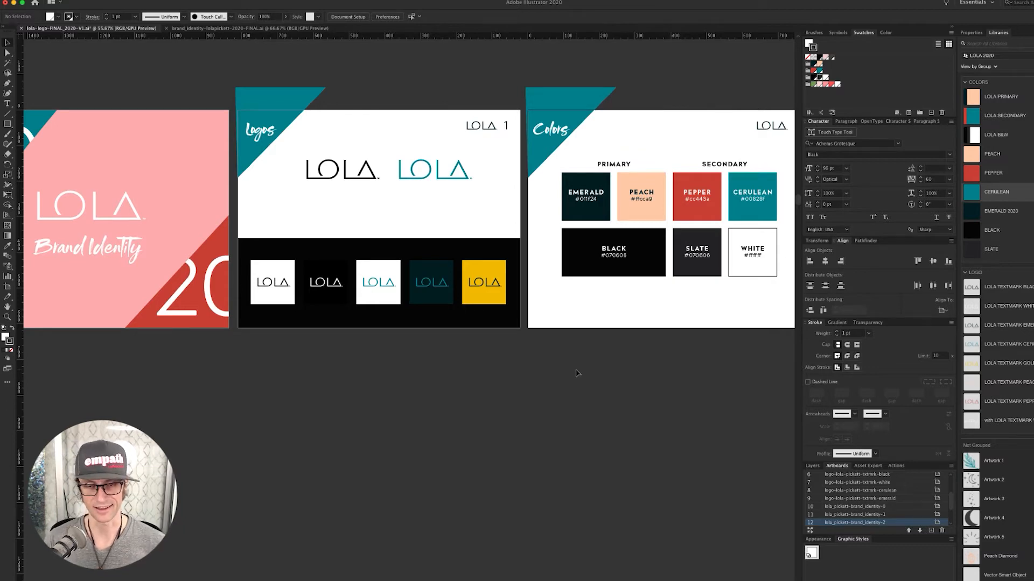
- Zoom out and pan across the LOLA logo file to the logo profile squares
key("super+minus")
key("super+minus")
key("super+minus")
key("super+minus")
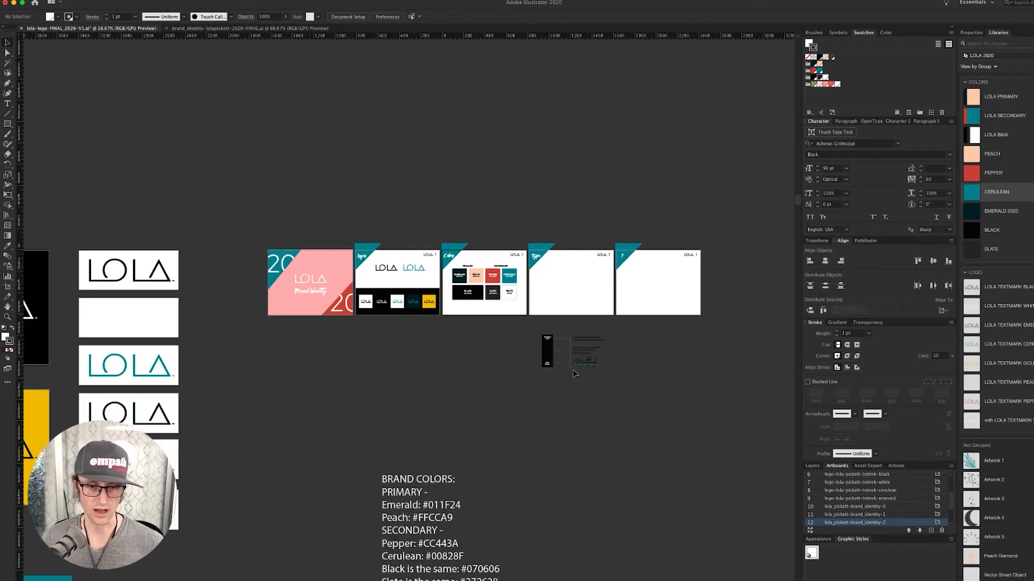
left_click_drag(323, 373, 649, 299)
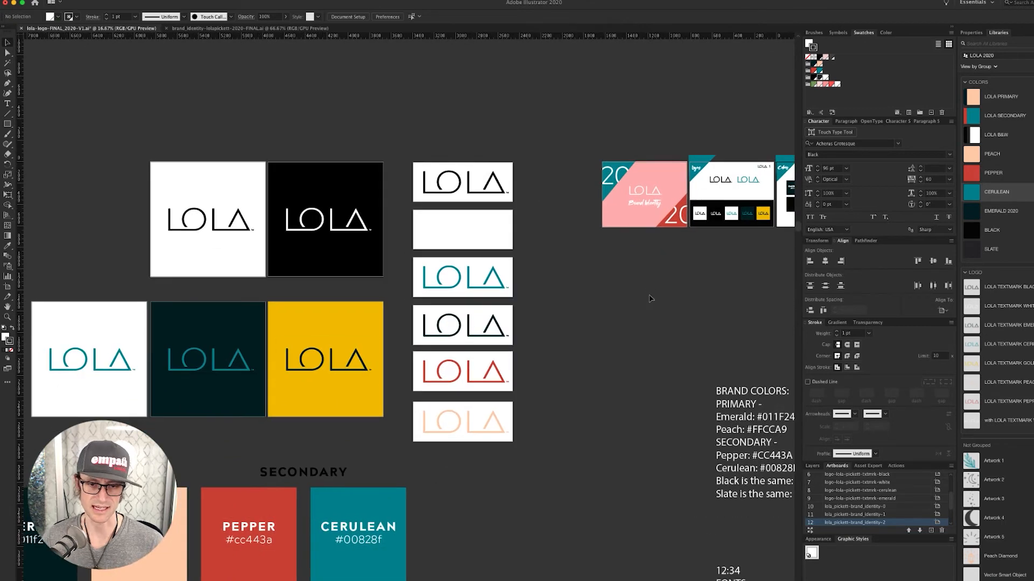
left_click_drag(574, 365, 676, 341)
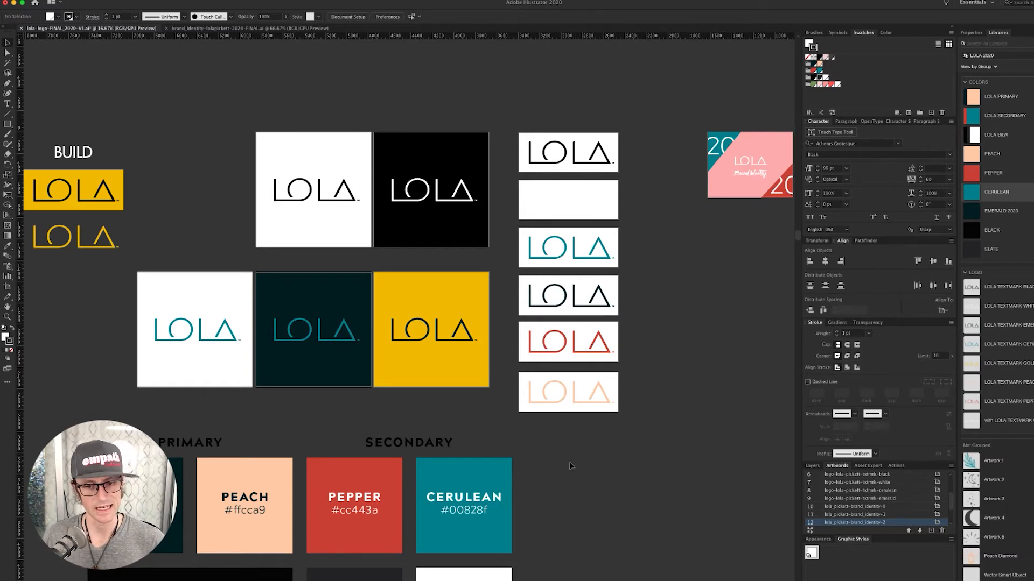
left_click_drag(554, 473, 657, 436)
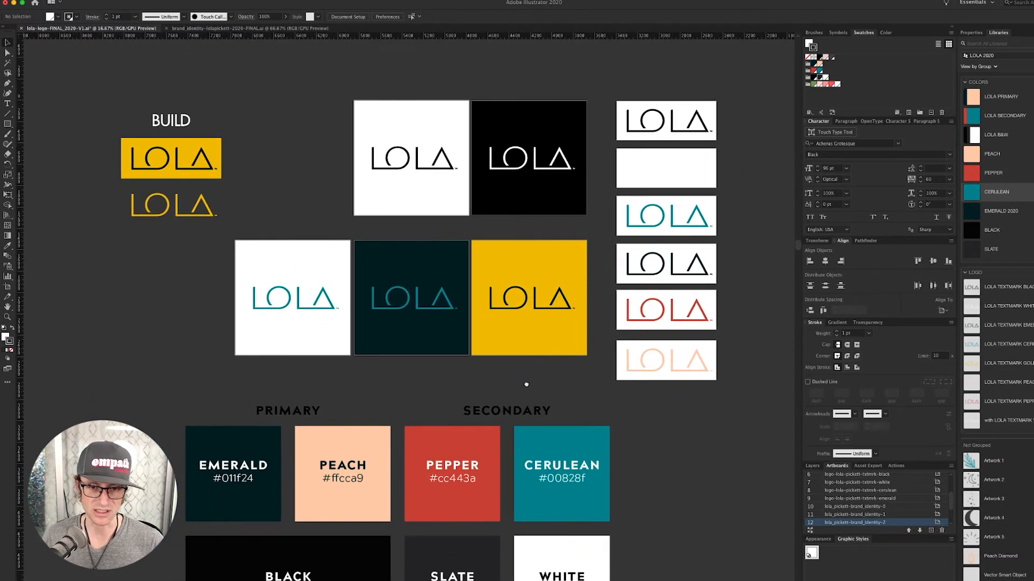
left_click_drag(590, 383, 547, 402)
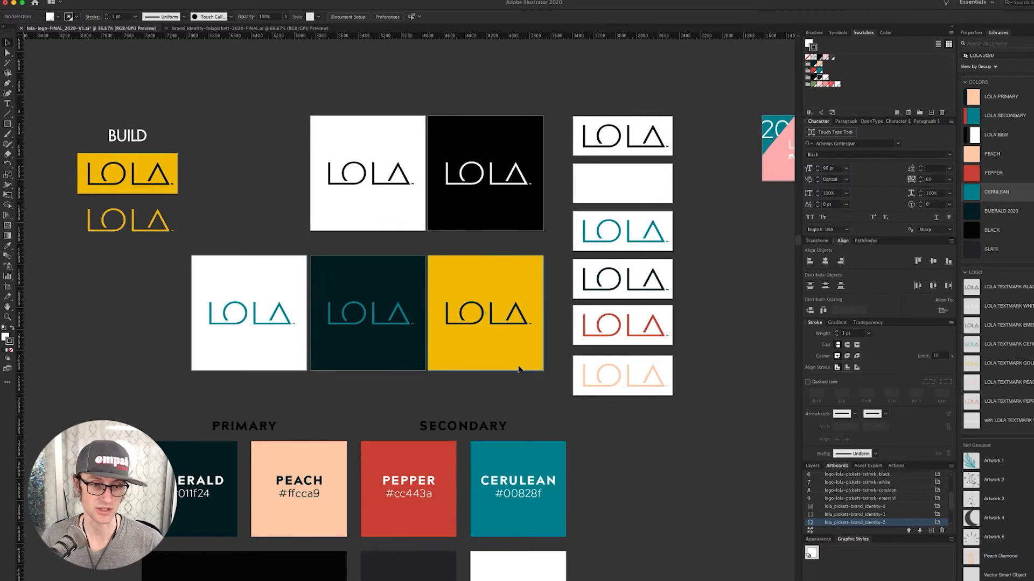
scroll(530, 392, "left", 2)
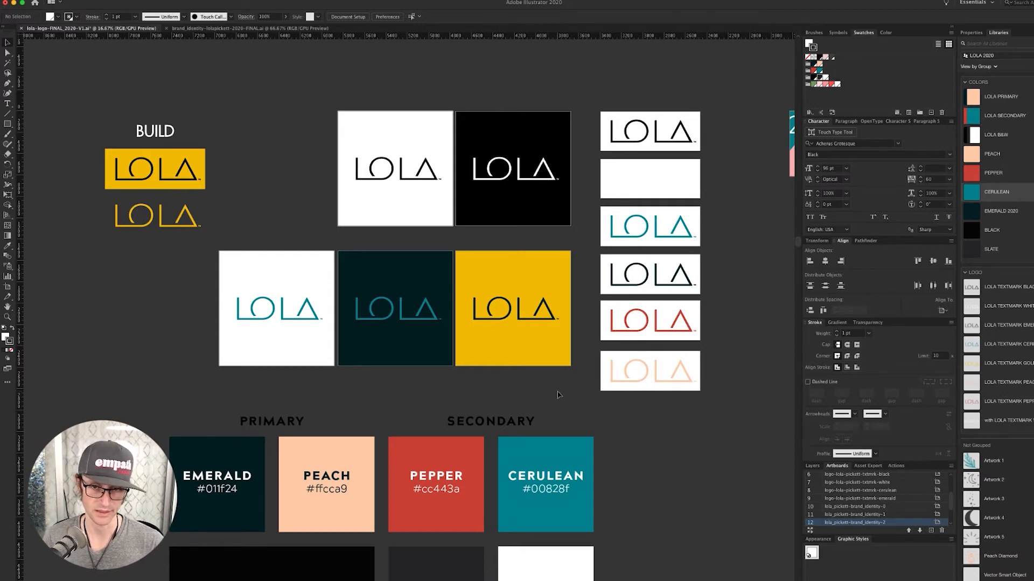
scroll(570, 385, "left", 2)
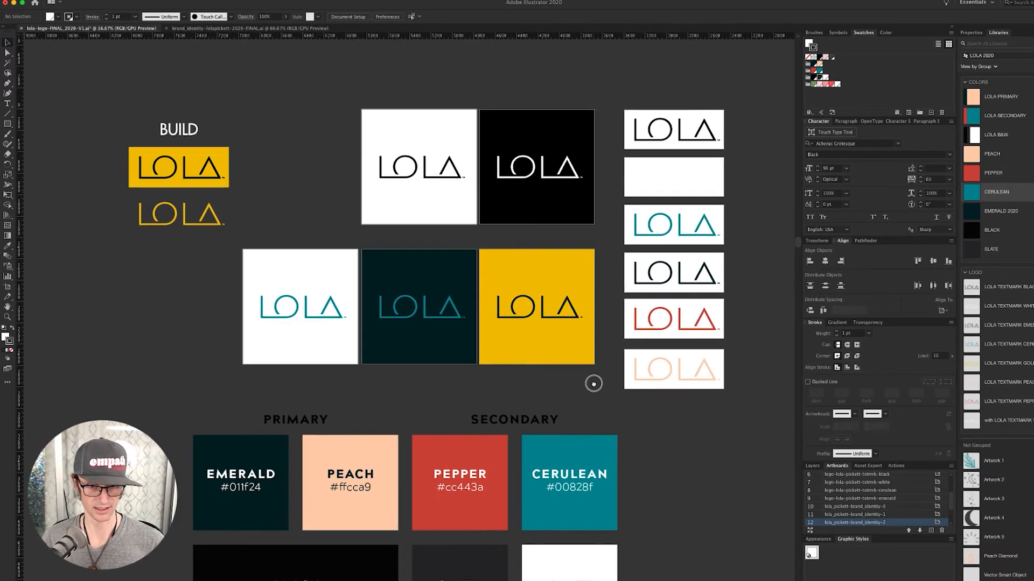
- Fill the yellow logo profile square with the PEACH library colour
left_click(584, 358)
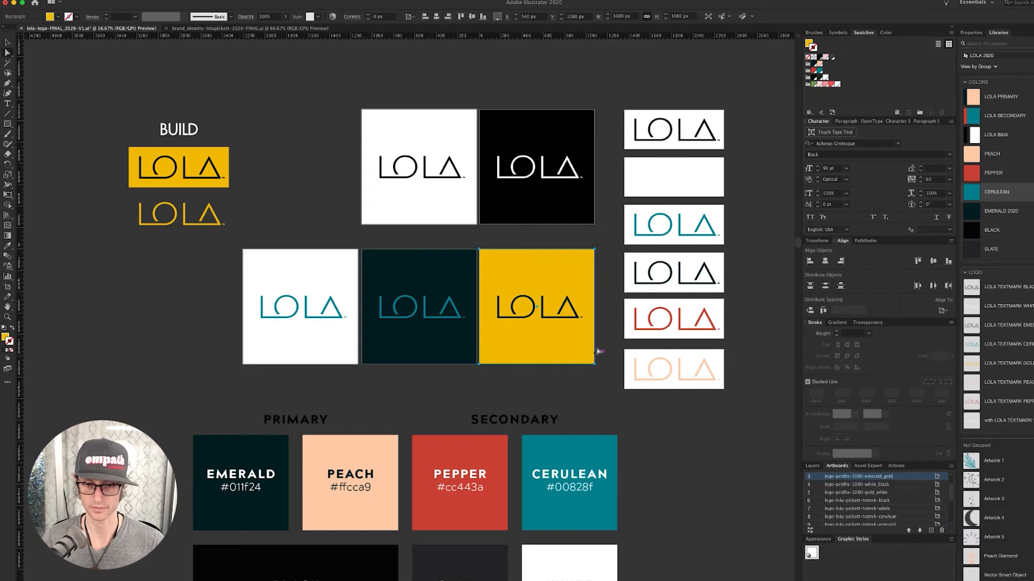
scroll(571, 339, "right", 3)
scroll(570, 340, "down", 2)
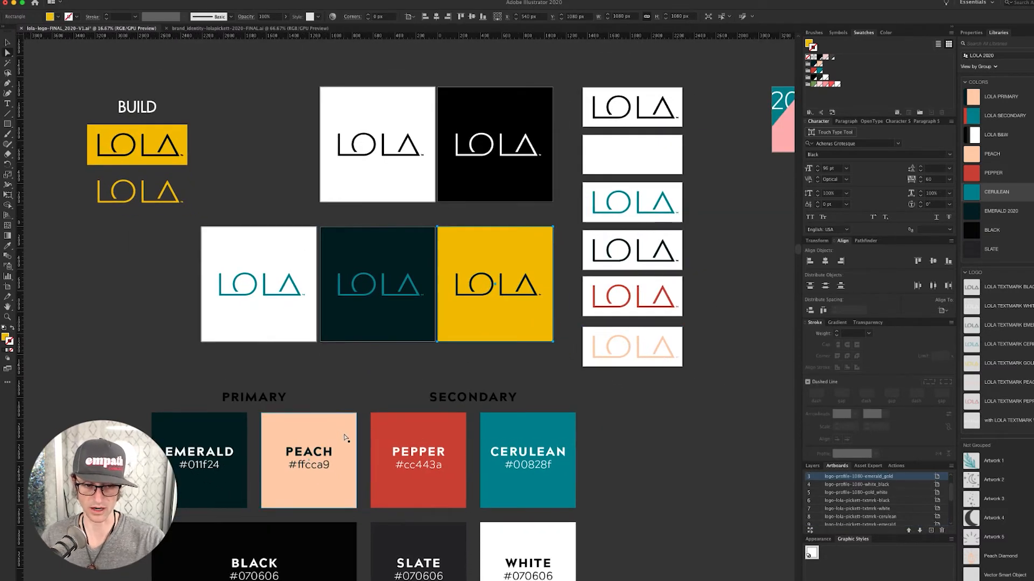
left_click(819, 64)
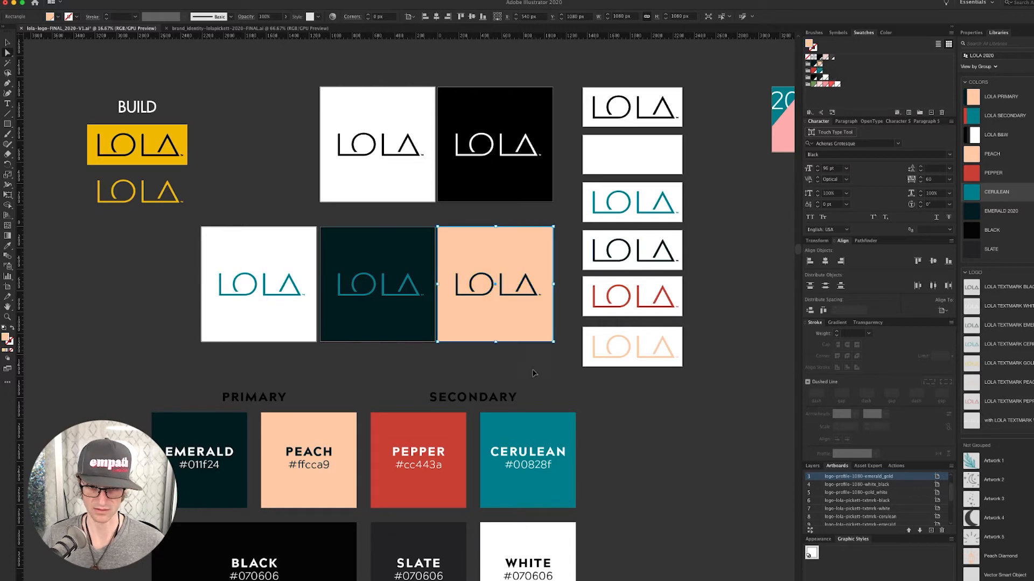
- Select the teal logo sitting on the emerald square
left_click(523, 296)
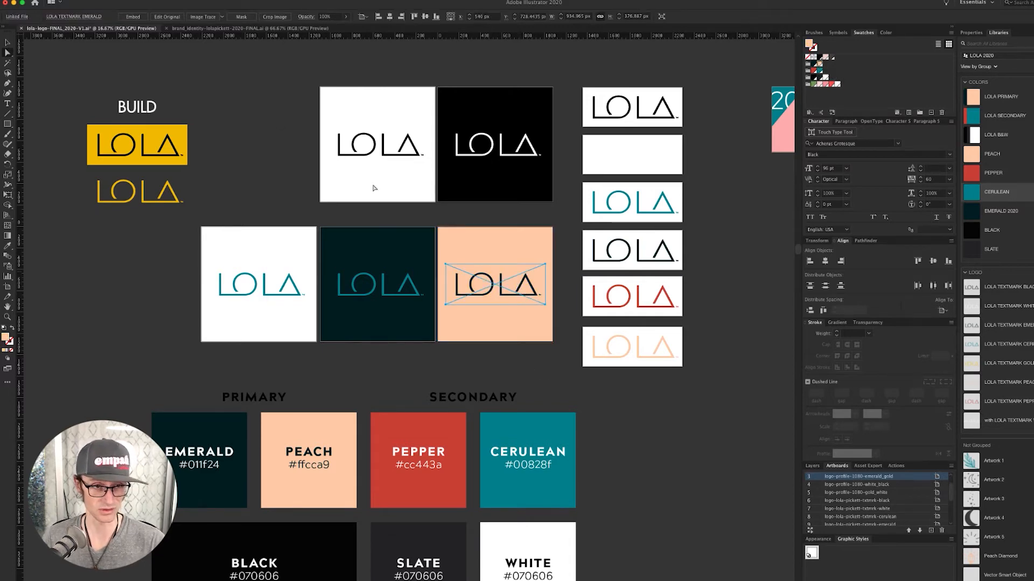
left_click(357, 154, "shift")
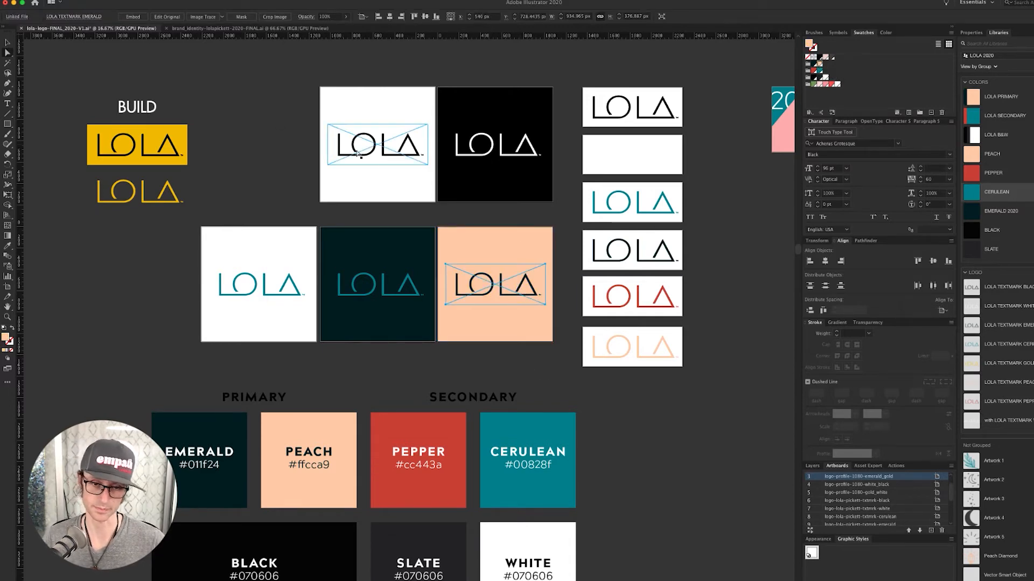
left_click(488, 215)
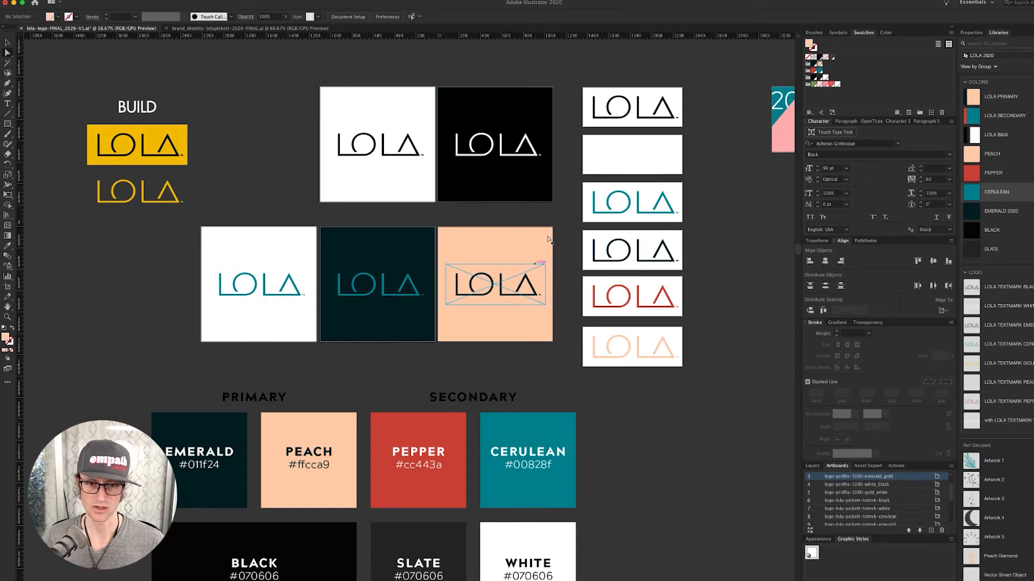
left_click(402, 296)
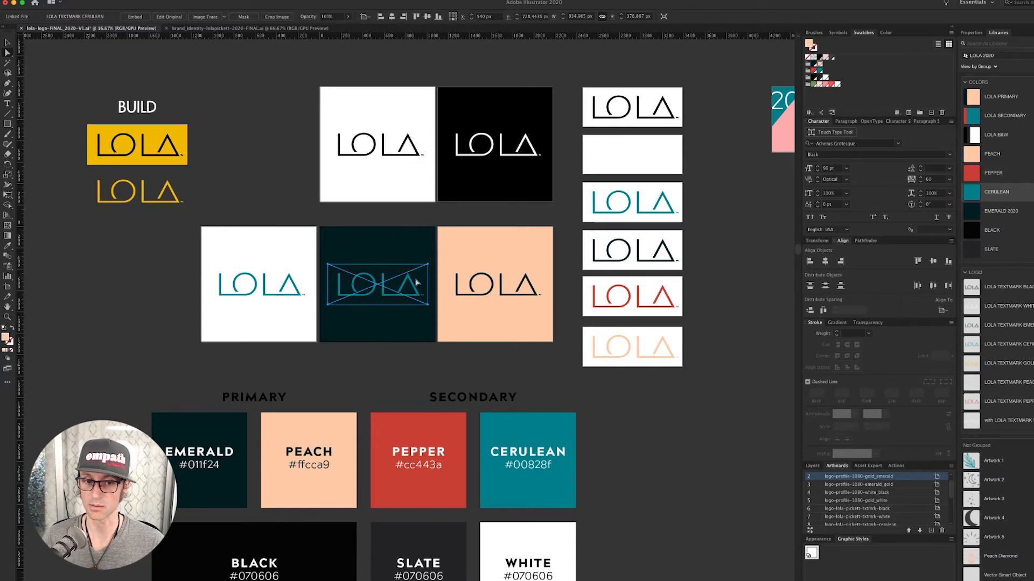
- Relink the emerald square's logo to LOLA TEXTMARK PEACH from the CC Library
left_click(88, 17)
left_click(88, 24)
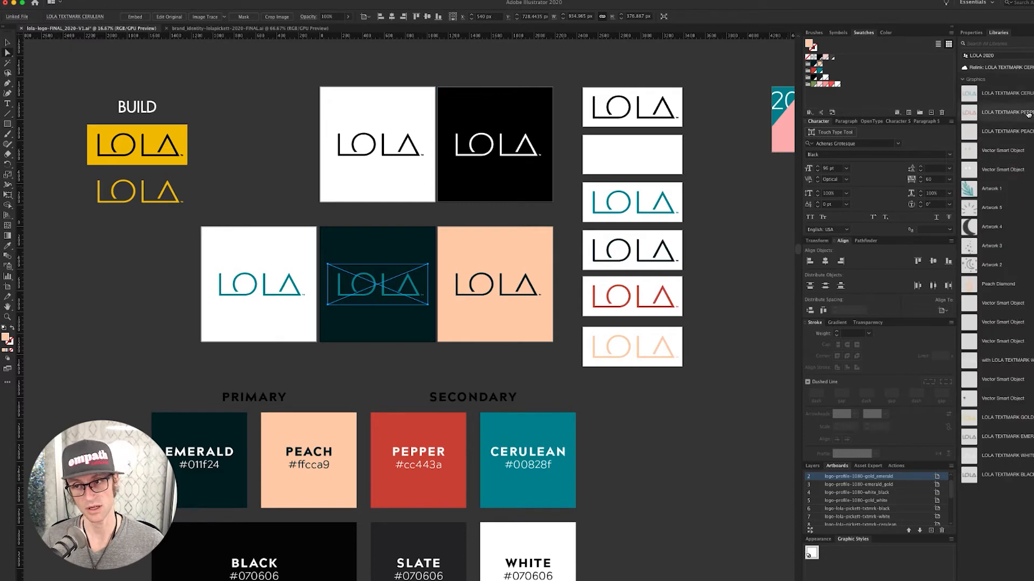
left_click(1001, 132)
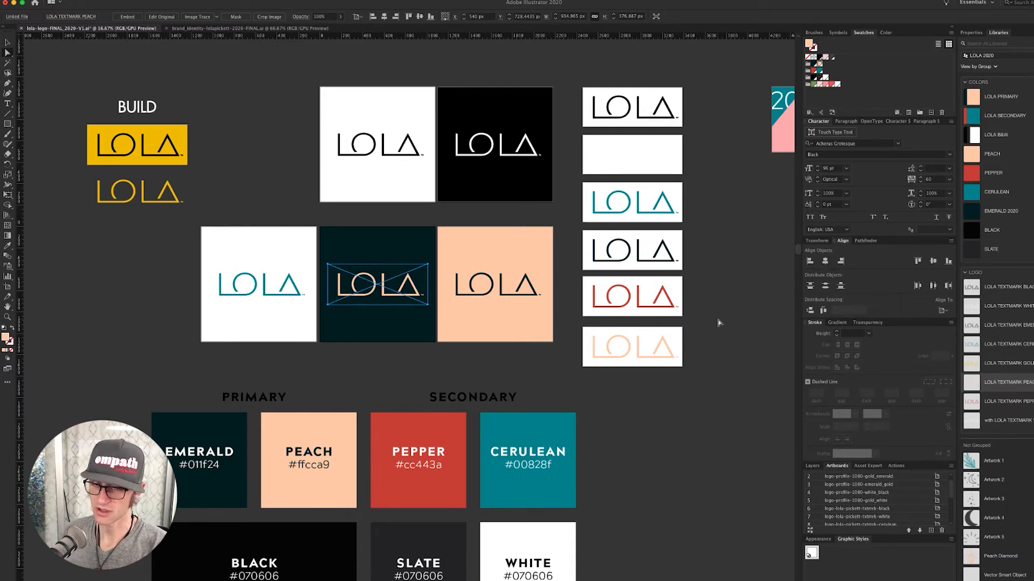
- Select the teal logo on the white square
left_click(434, 379)
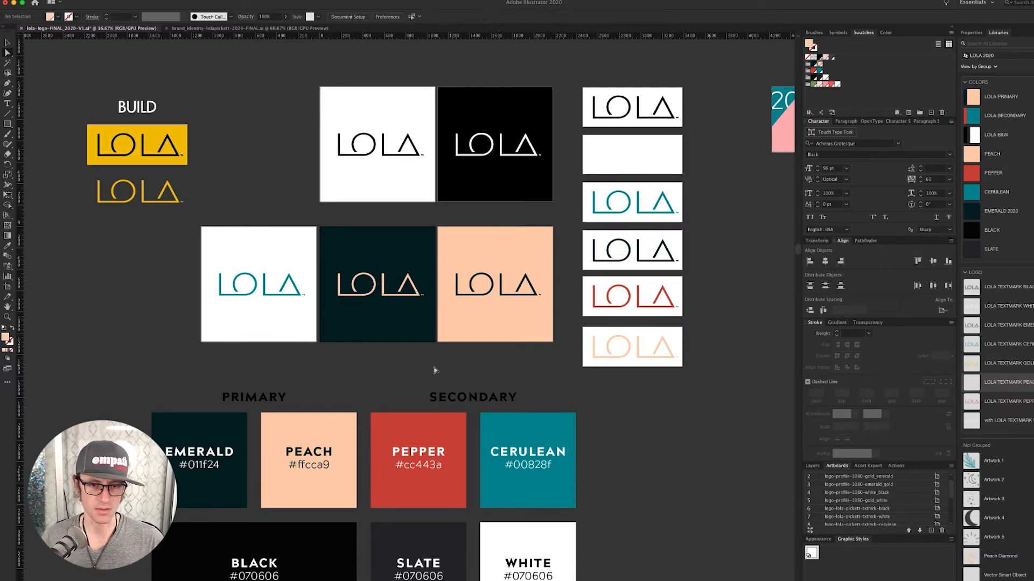
scroll(369, 366, "left", 3)
left_click(318, 302)
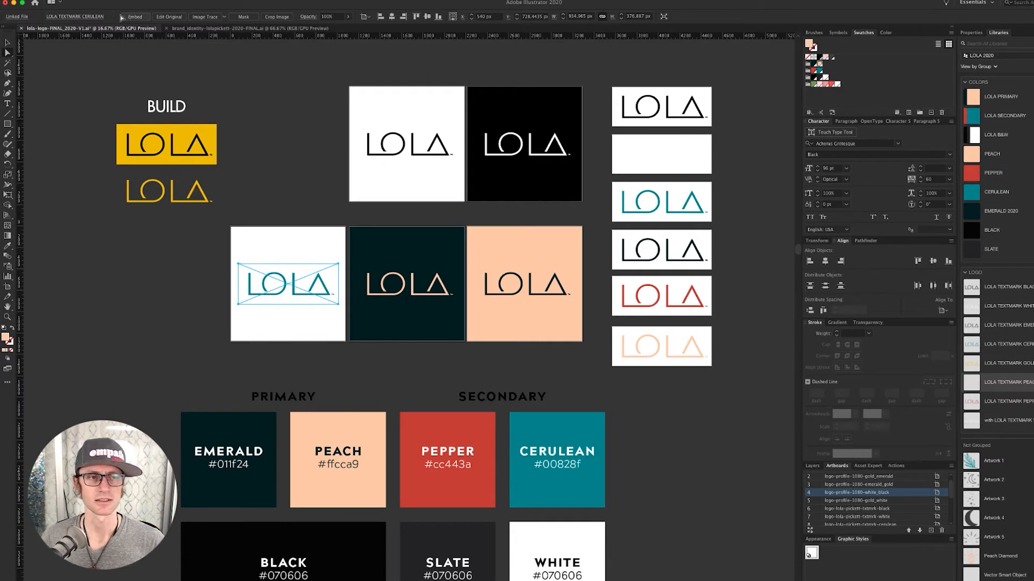
- Relink the white square's logo to LOLA TEXTMARK EMERALD from the CC Library
left_click(95, 17)
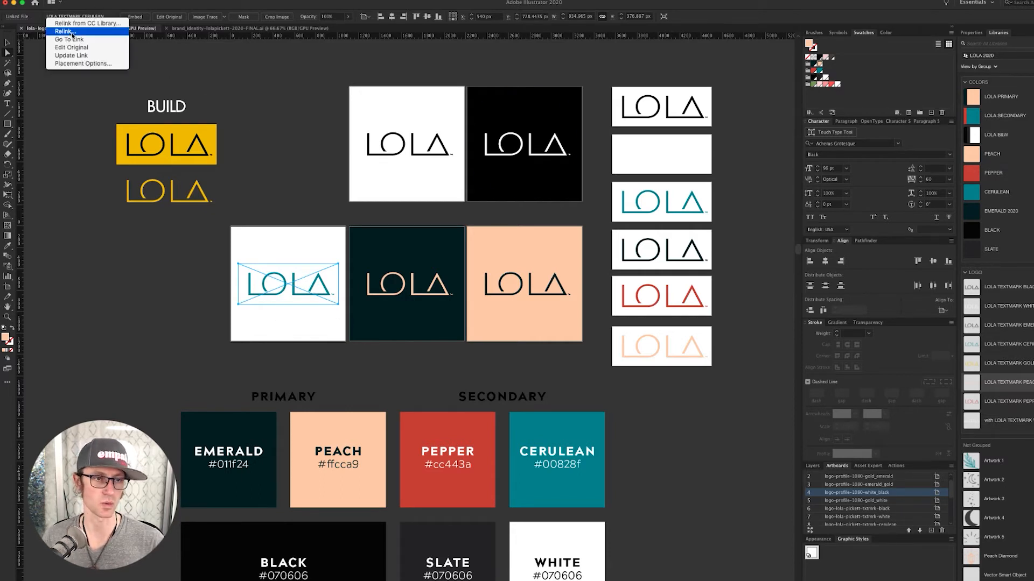
left_click(79, 26)
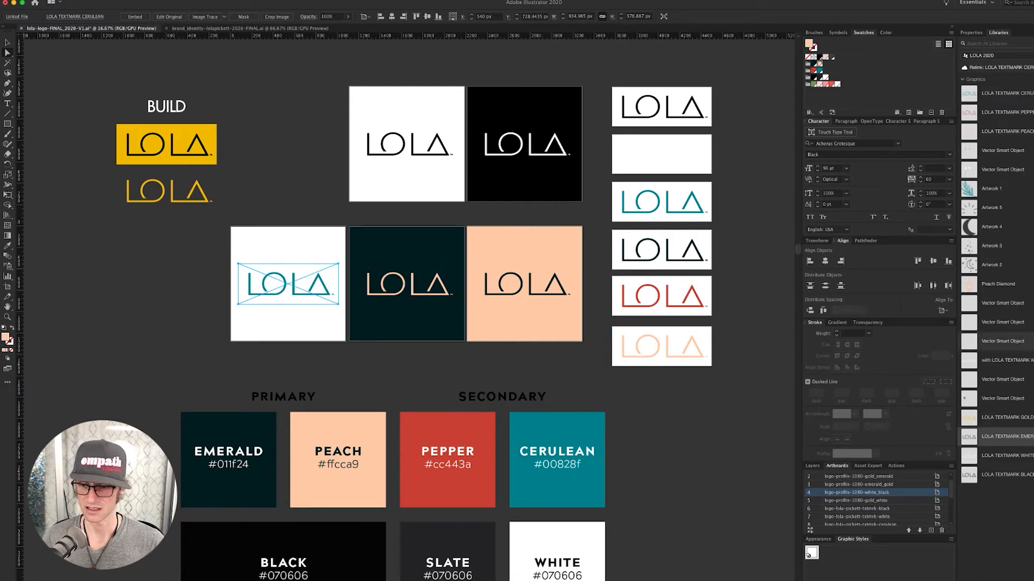
left_click(1031, 577)
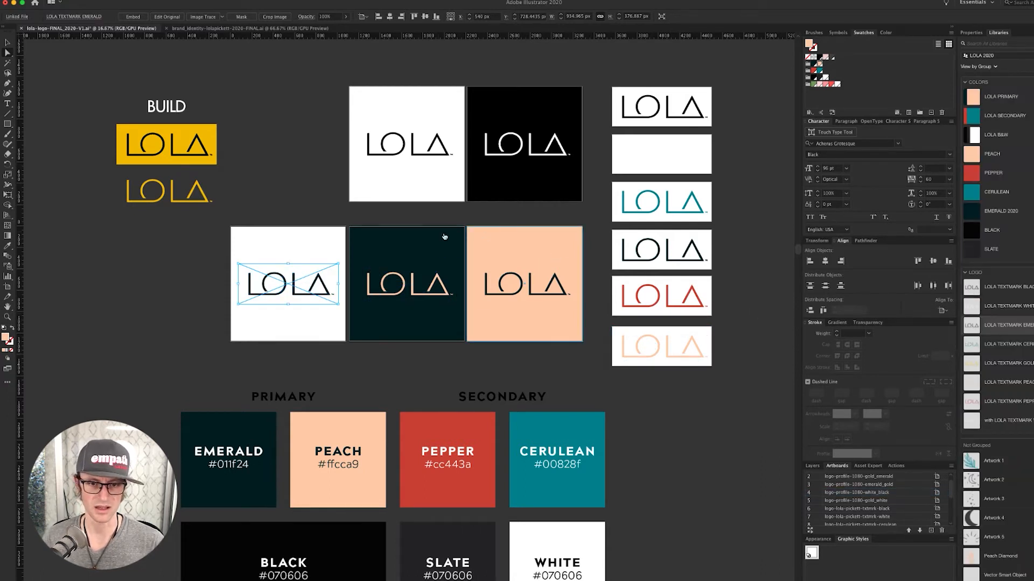
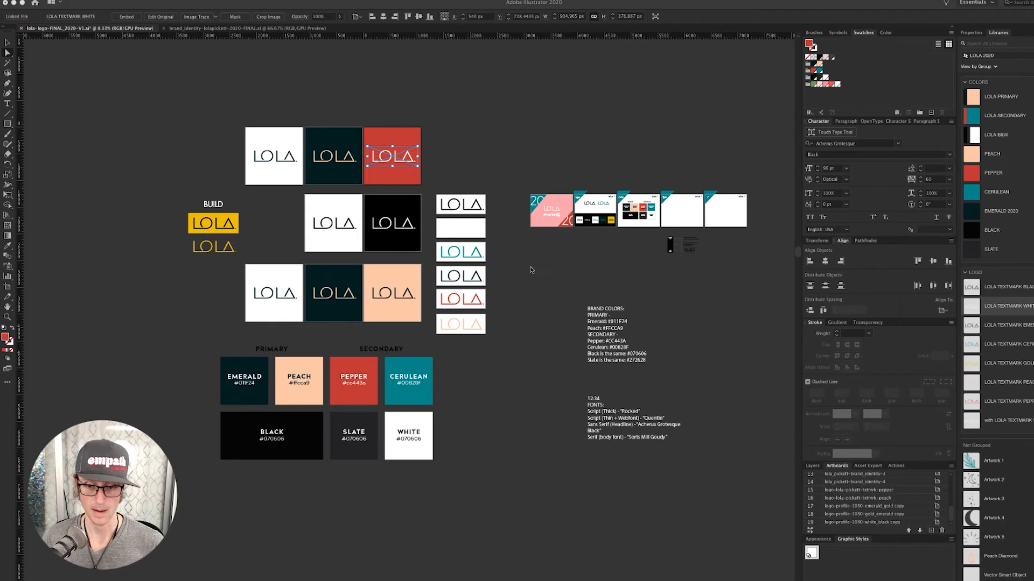
- Deselect the red LOLA tile by clicking empty canvas
left_click(463, 122)
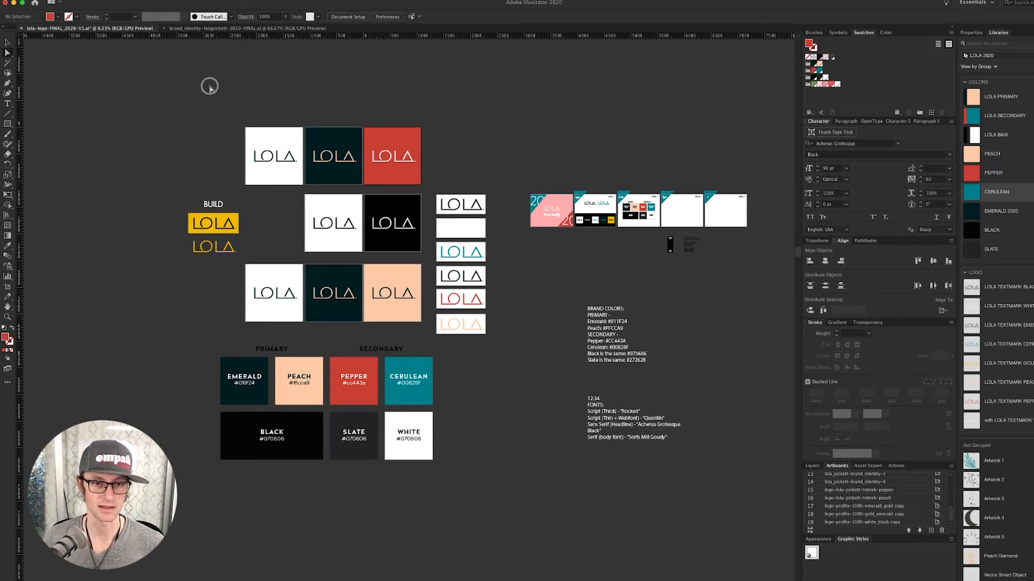
- Fill the dark emerald tile's background square with the CERULEAN library colour
left_click(317, 132)
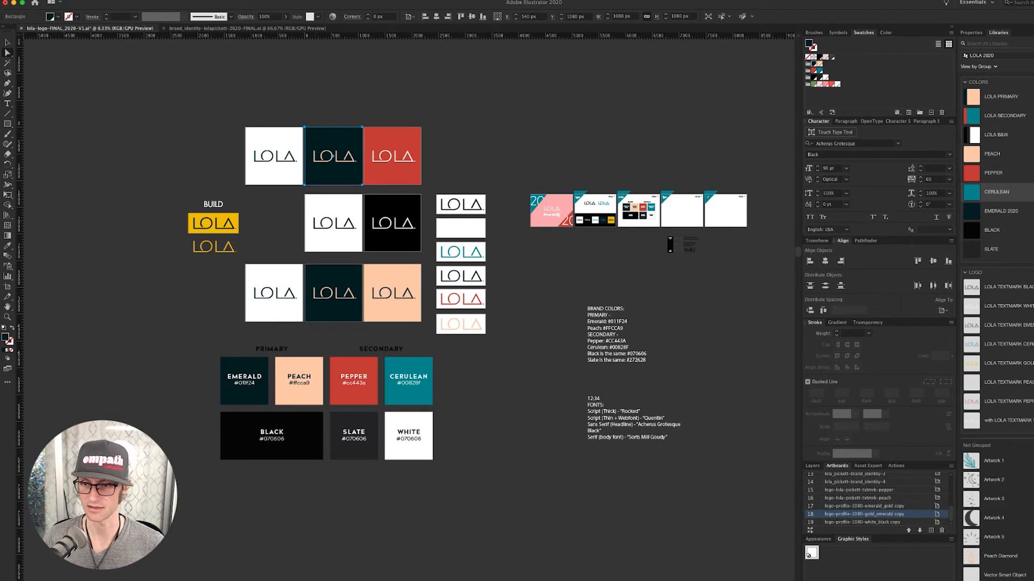
left_click(974, 193)
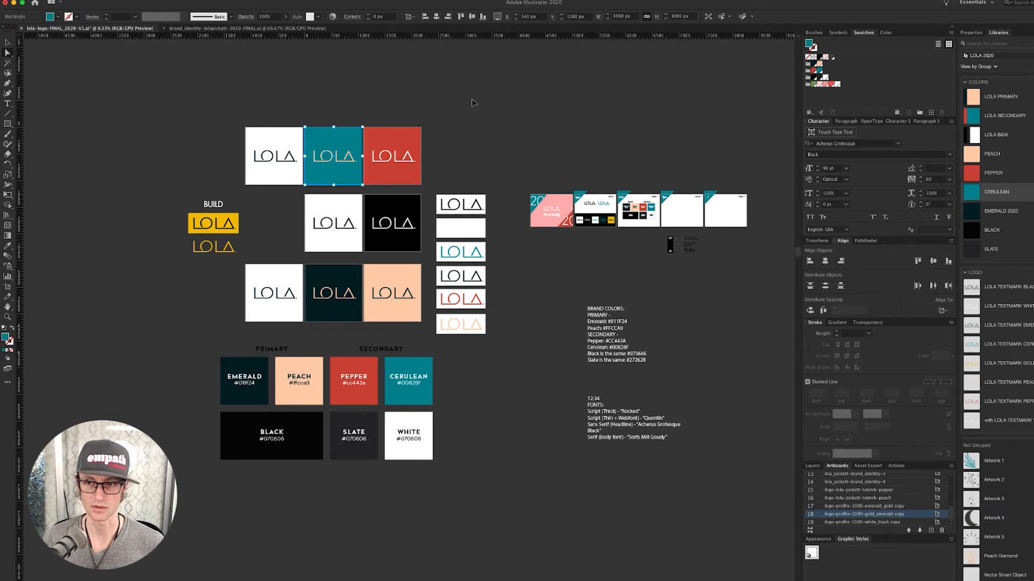
left_click(475, 104)
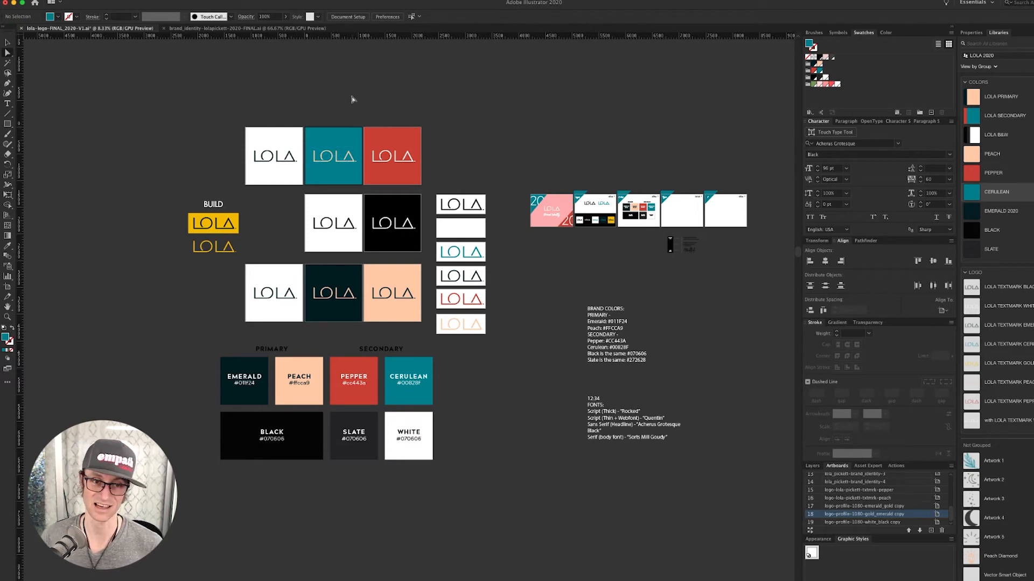
- Select the white tile's background square, then clear the selection and return to the Selection tool
left_click(280, 139)
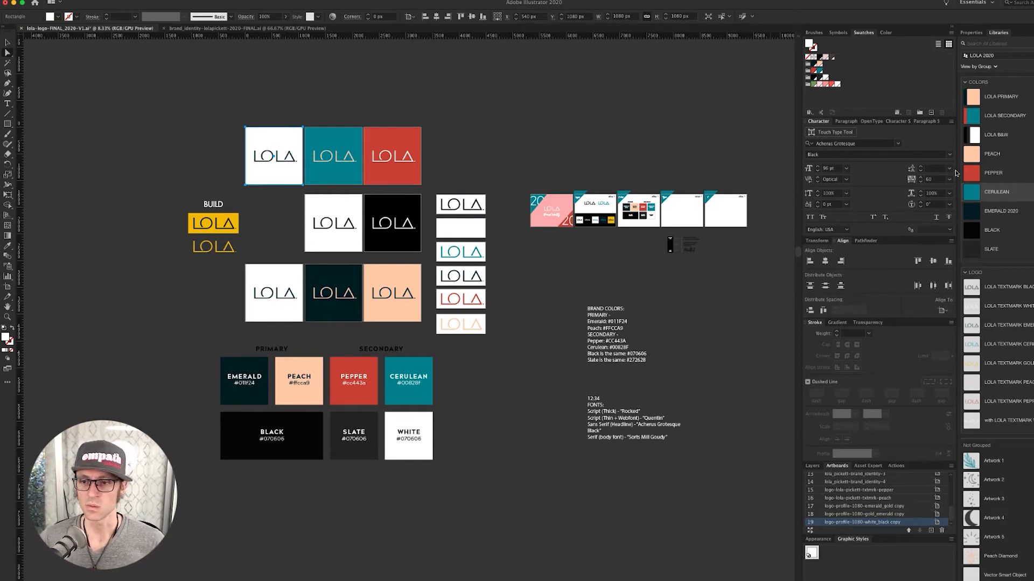
mouse_move(1020, 194)
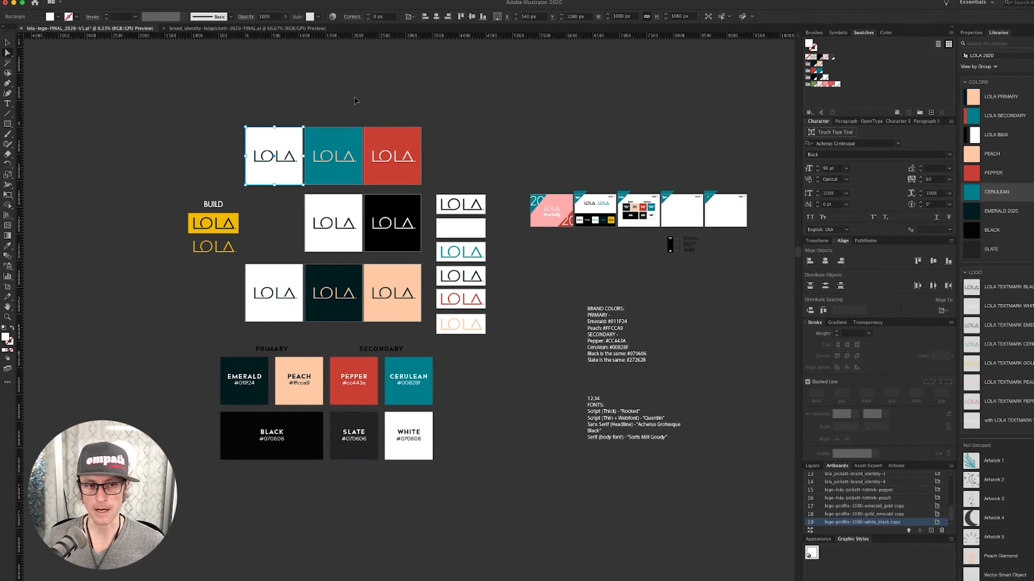
left_click(355, 103)
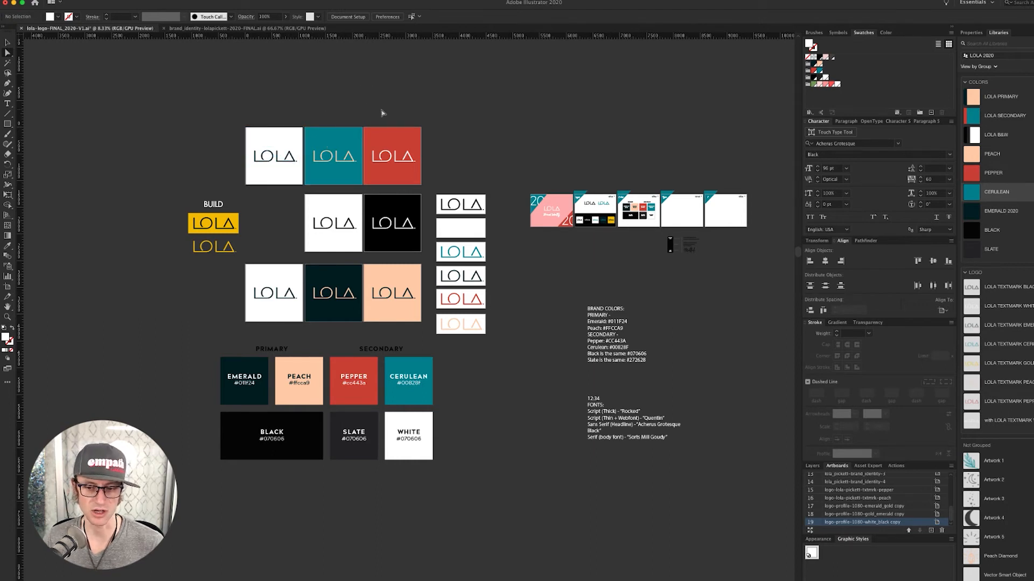
key("v")
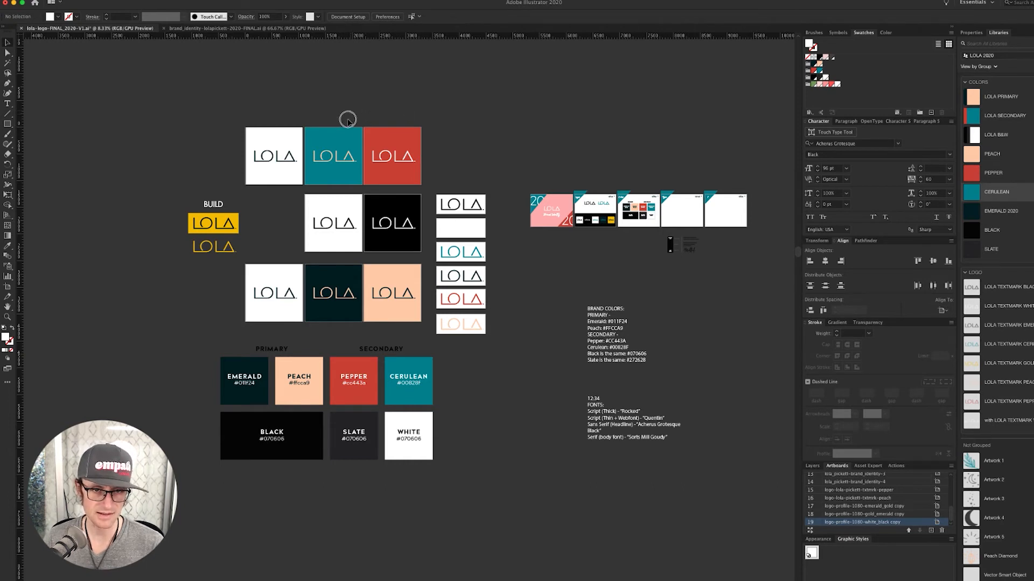
- Enter artboard editing, round the white square's artboard Y position, and delete that artboard
key("alt+super+p")
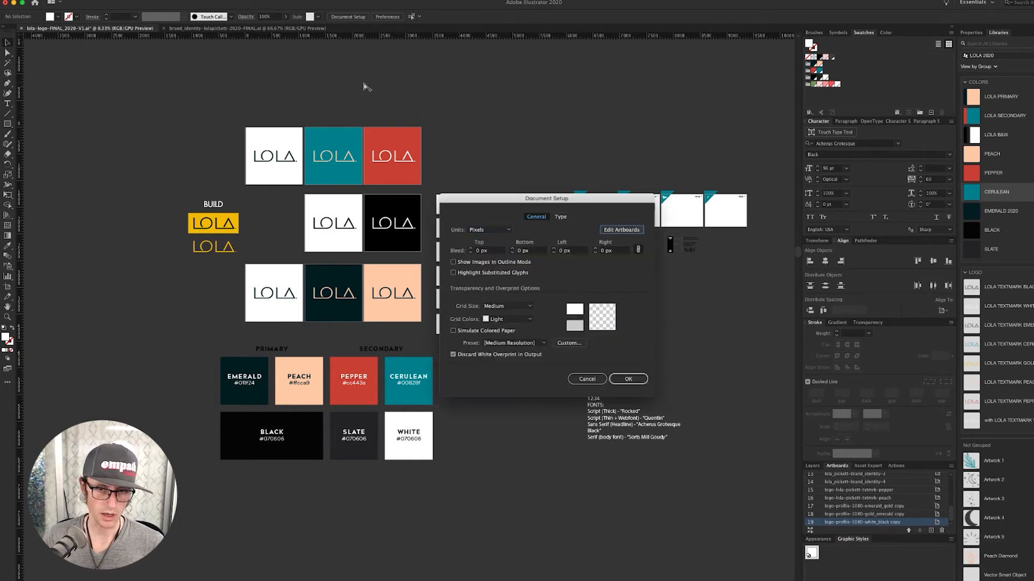
key("Tab")
key("space")
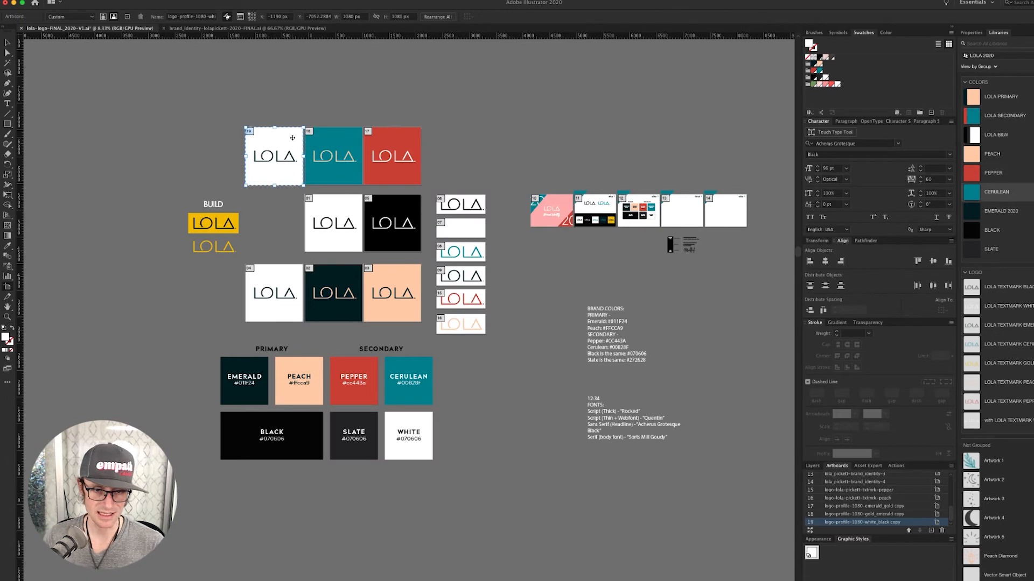
double_click(293, 138)
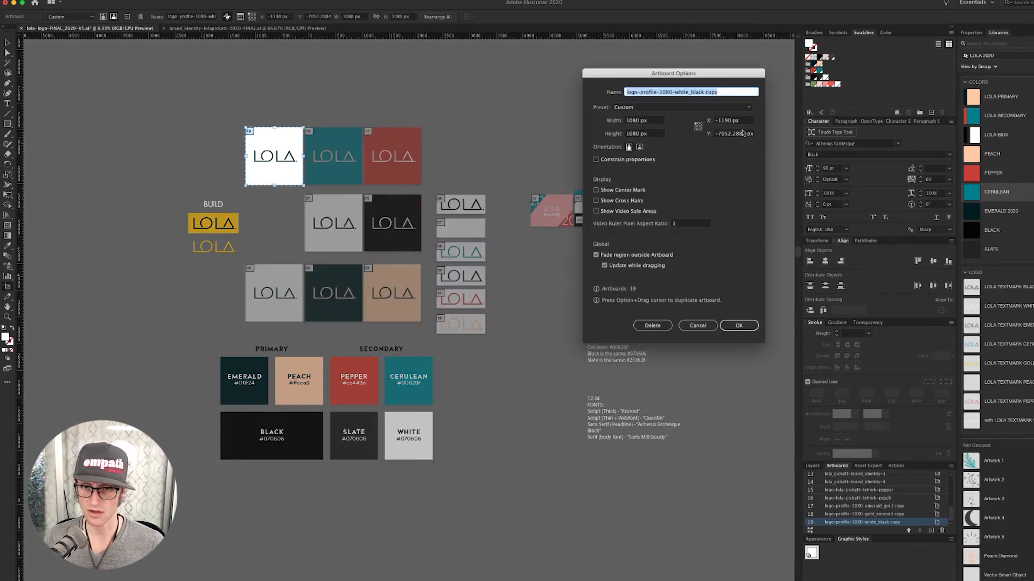
left_click(732, 134)
key("super+shift+Right")
key("BackSpace")
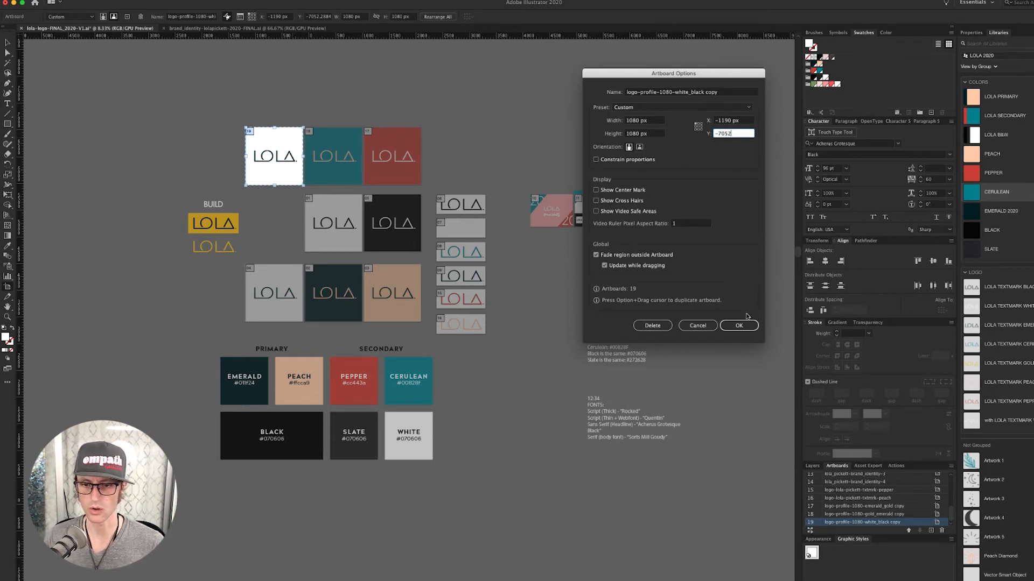
left_click_drag(719, 94, 676, 94)
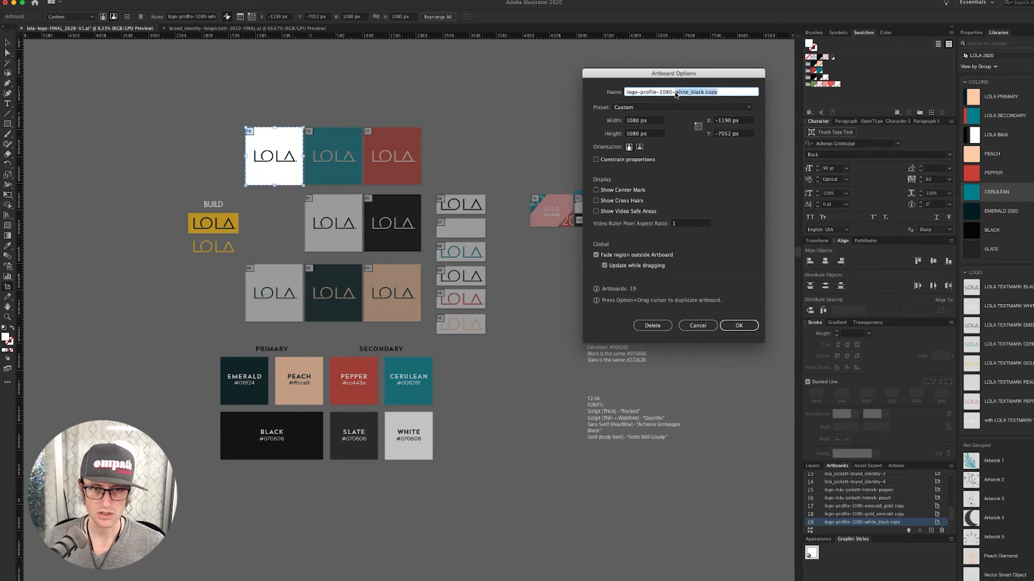
left_click(652, 325)
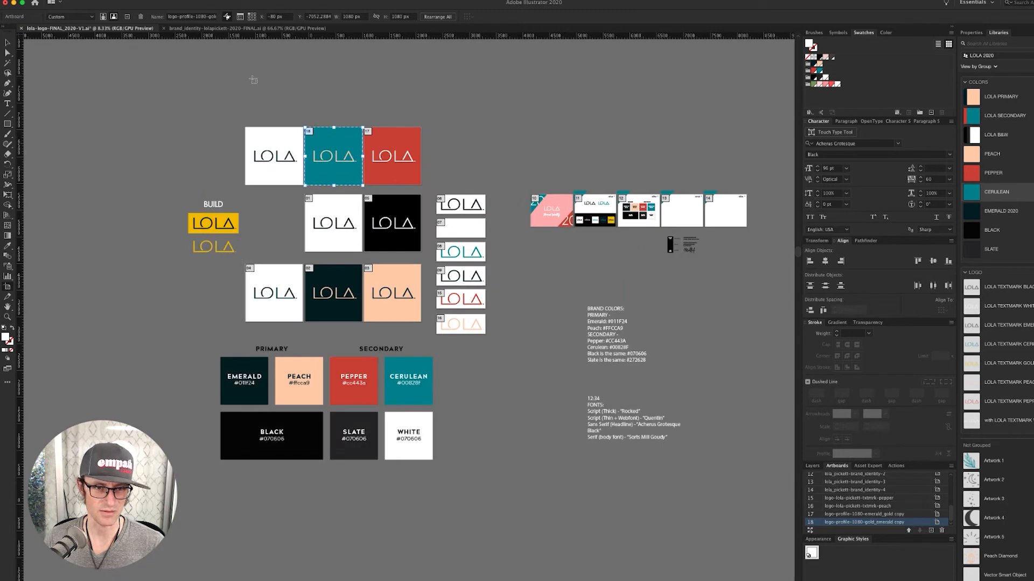
- Set the cerulean square's artboard Y to -7052 and rename it logo-profile-1080-peach_aqua
double_click(345, 147)
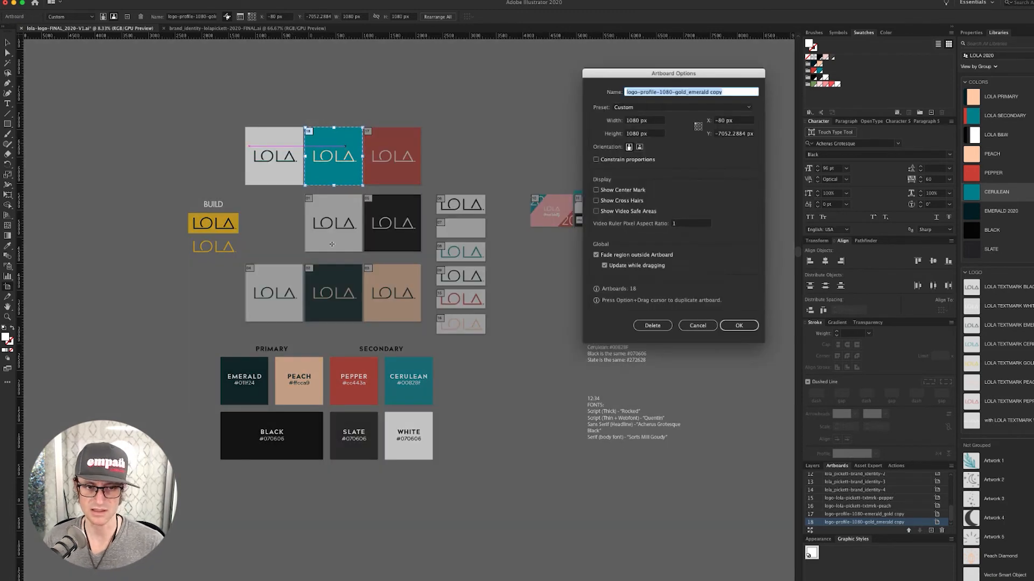
left_click(733, 133)
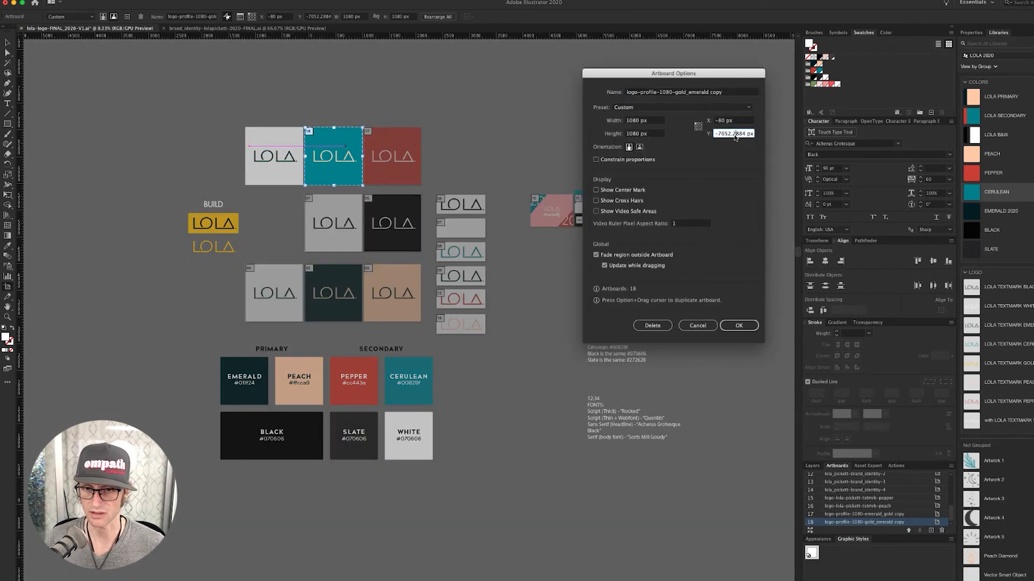
left_click_drag(731, 134, 744, 134)
key("BackSpace")
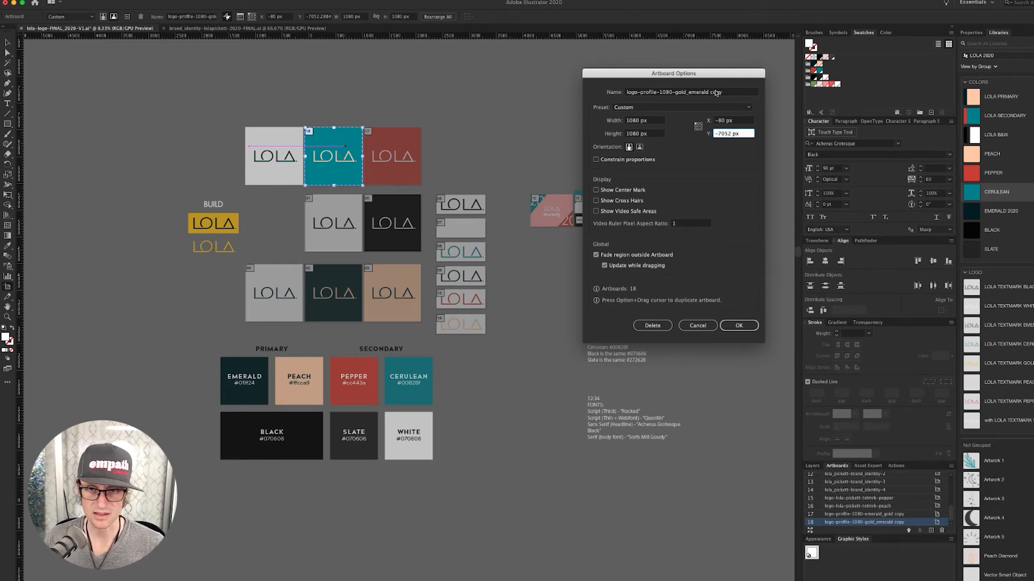
left_click(677, 92)
left_click_drag(676, 93, 736, 95)
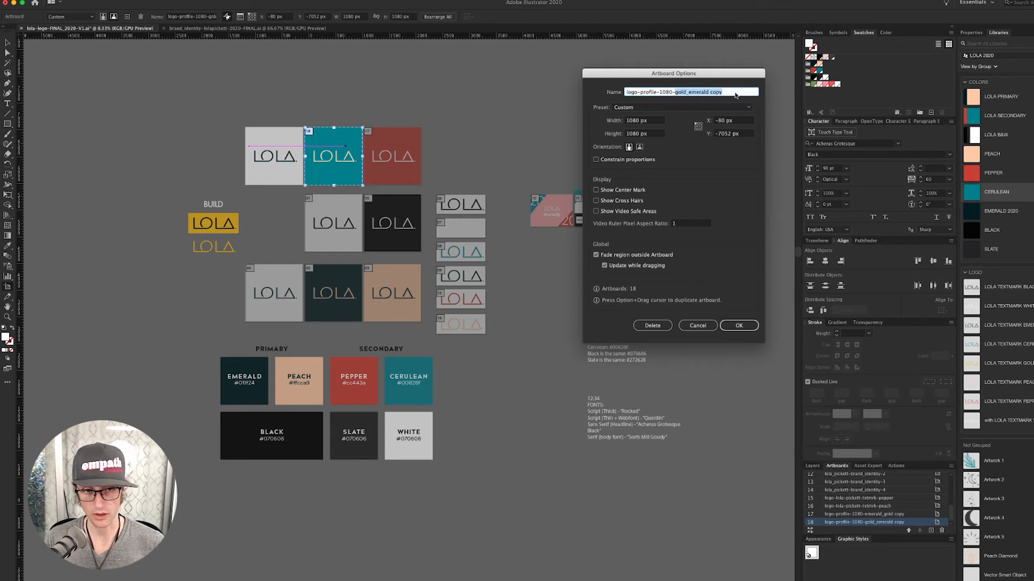
type("peach_aqua")
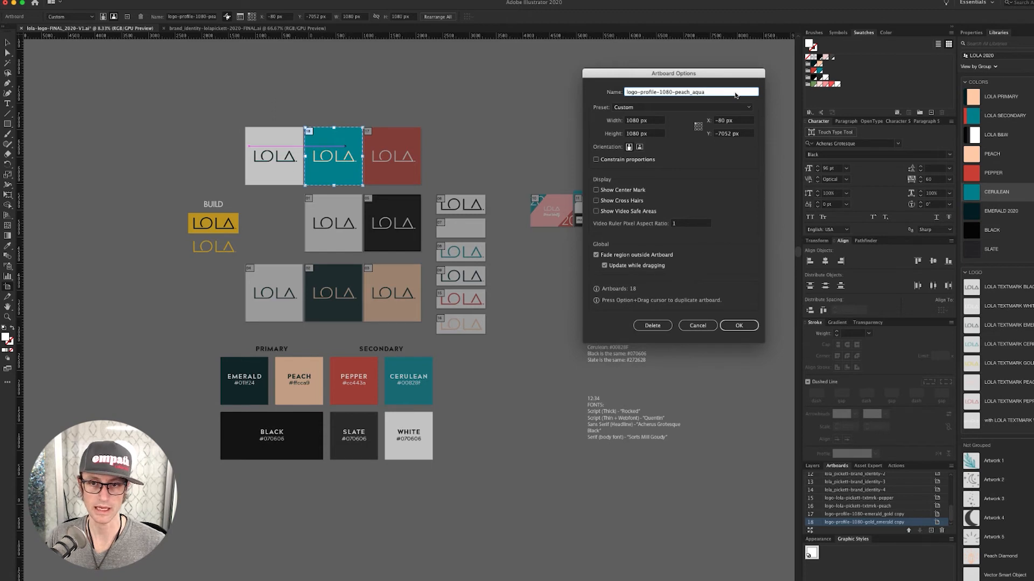
key("Return")
- Set the red square's artboard Y to -7052, rename it logo-profile-1080-white_pepper, and exit artboard editing
left_click(415, 135)
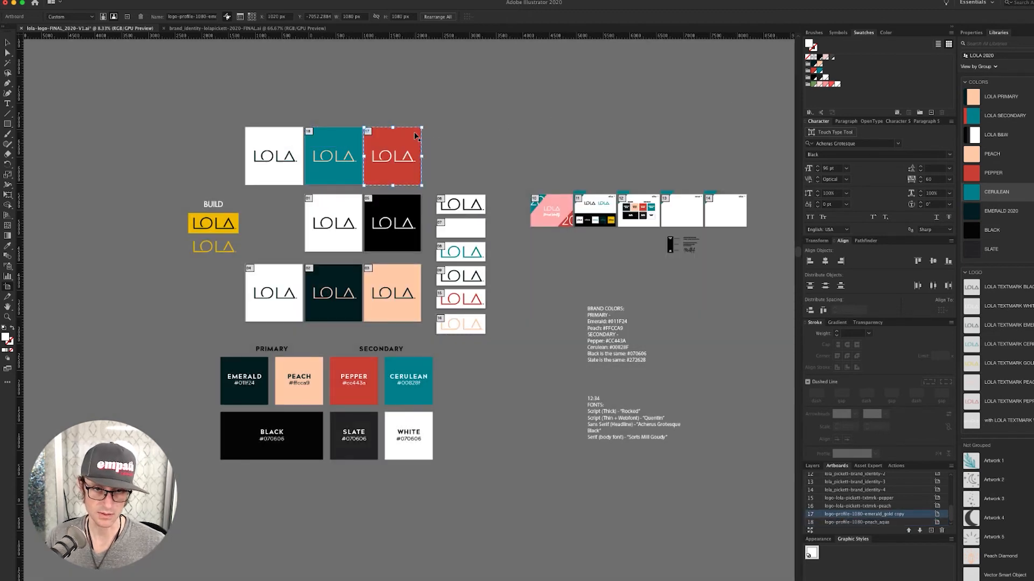
double_click(416, 134)
mouse_move(730, 135)
left_mouse_down()
mouse_move(752, 135)
mouse_move(743, 137)
left_mouse_up()
key("BackSpace")
left_click_drag(726, 92, 710, 94)
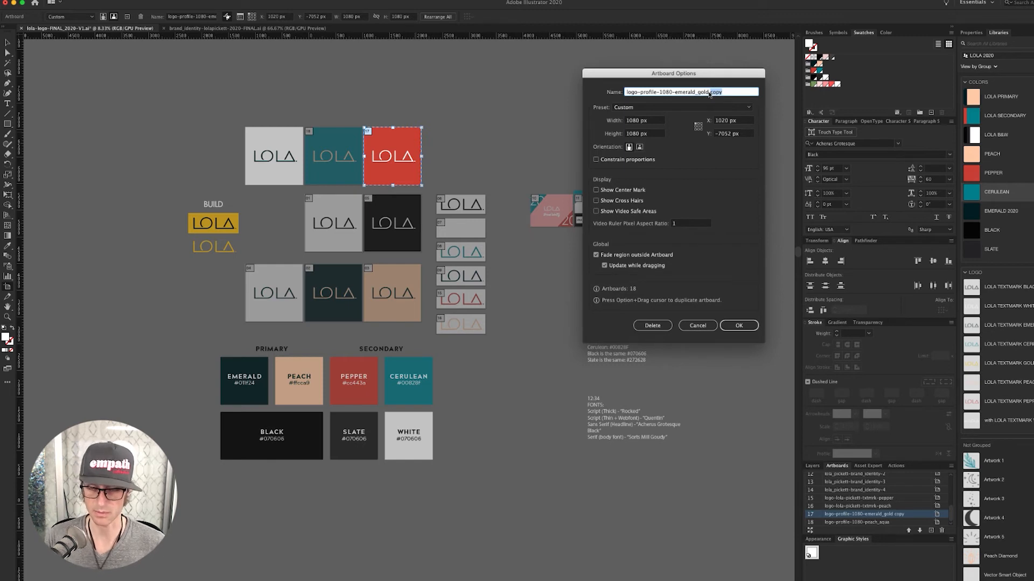
key("BackSpace")
key("BackSpace")
key("BackSpace")
key("BackSpace")
key("BackSpace")
key("BackSpace")
key("BackSpace")
key("BackSpace")
key("BackSpace")
key("BackSpace")
key("BackSpace")
key("BackSpace")
key("BackSpace")
key("BackSpace")
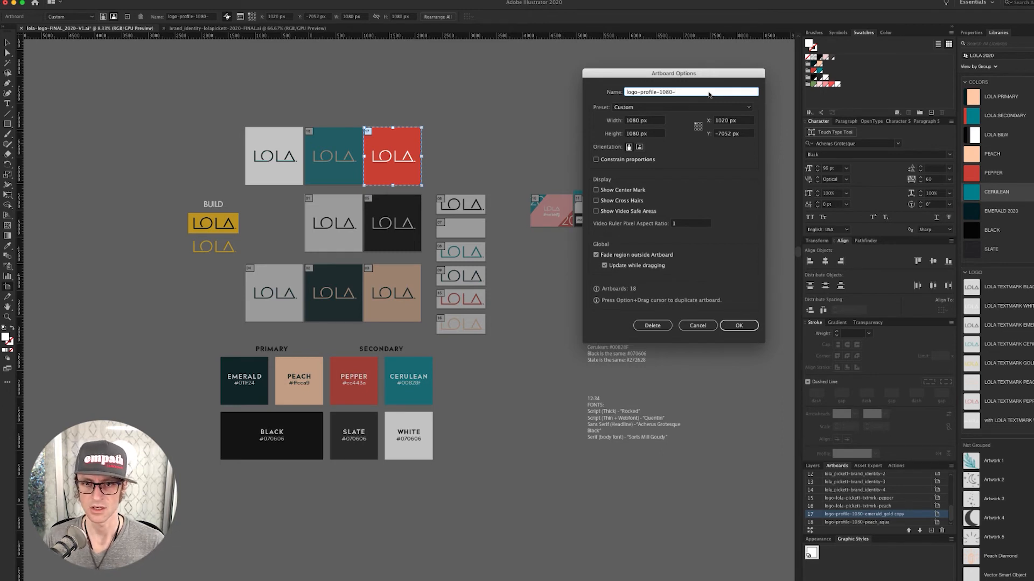
type("white_pepper")
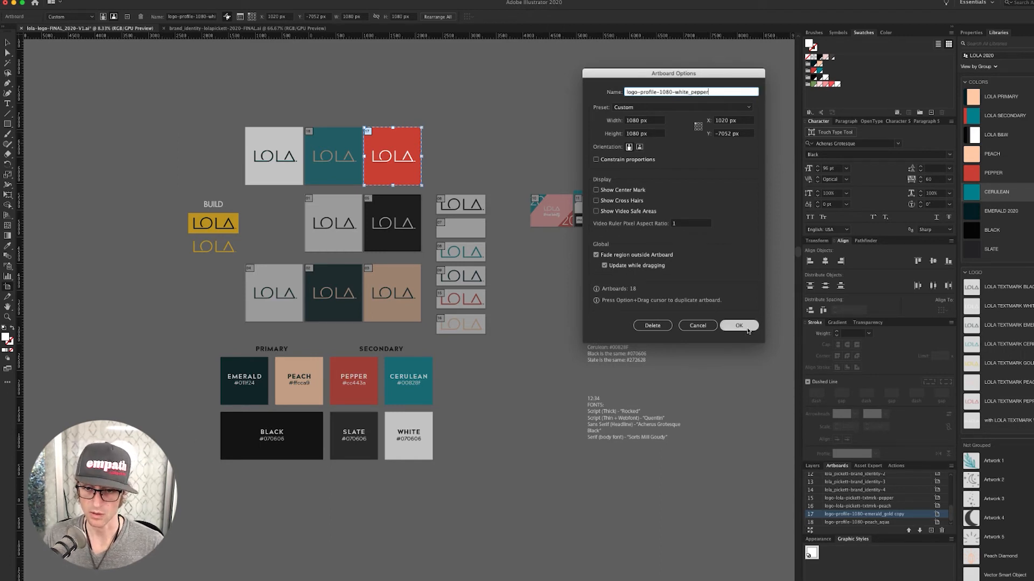
left_click(745, 326)
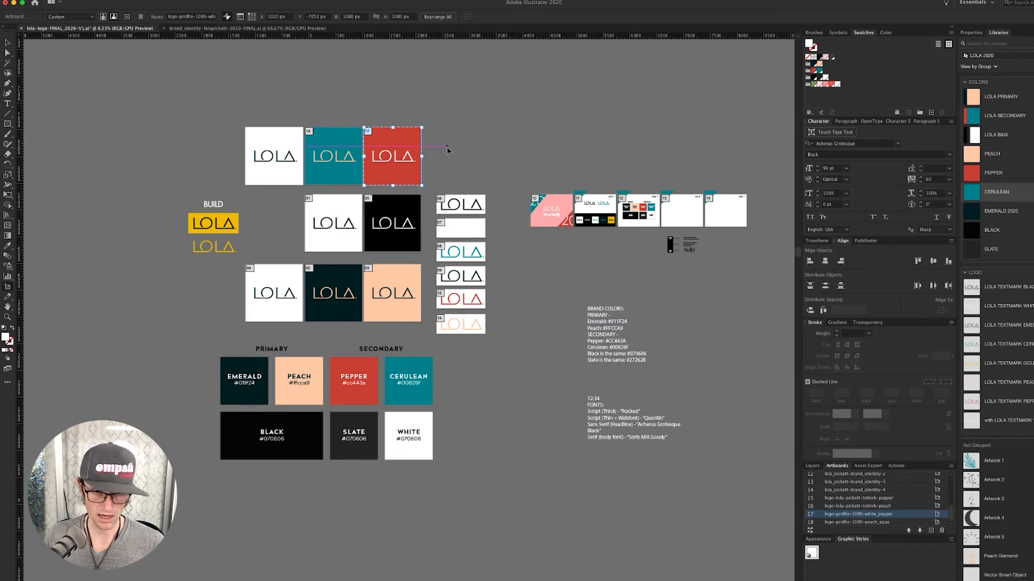
key("Escape")
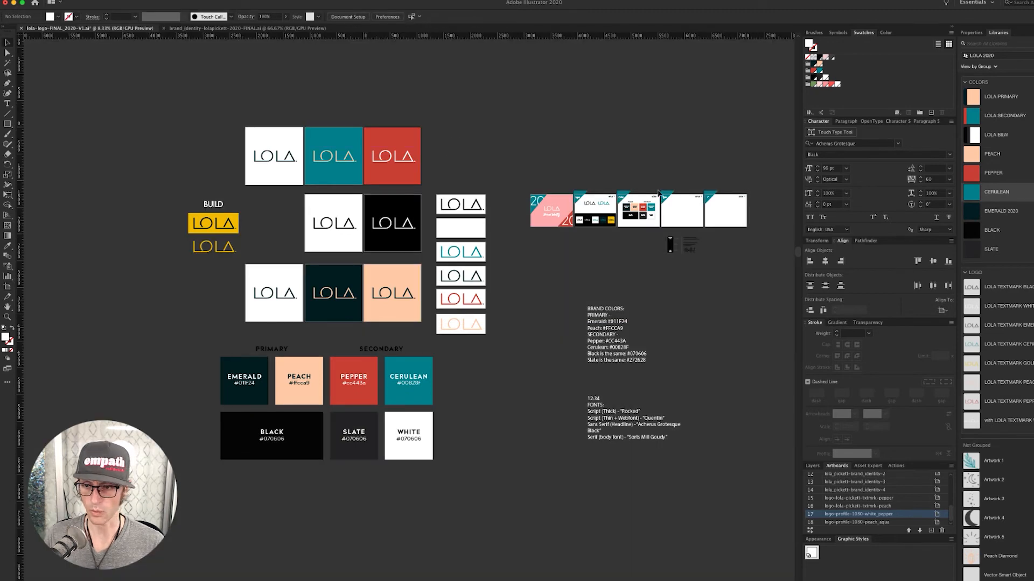
- Collapse the LOGO group and create a new library group named PROFILES
left_click(965, 273)
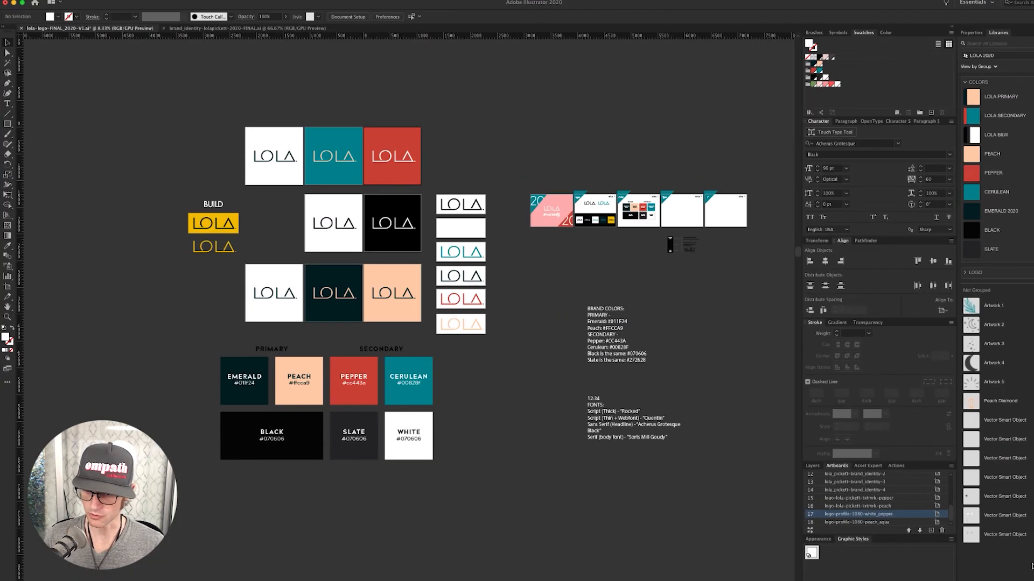
left_click(981, 580)
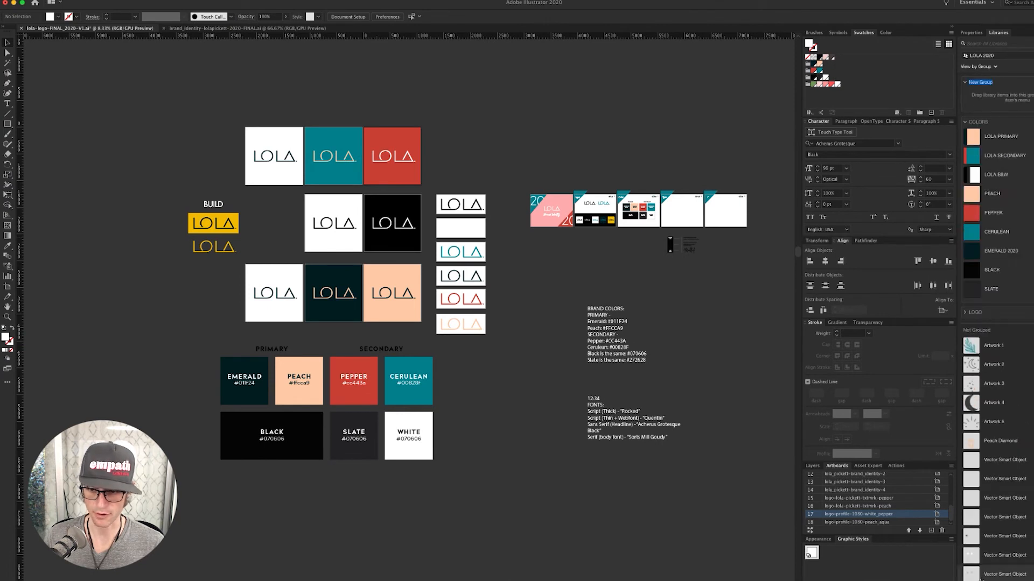
type("PROFILES")
key("Return")
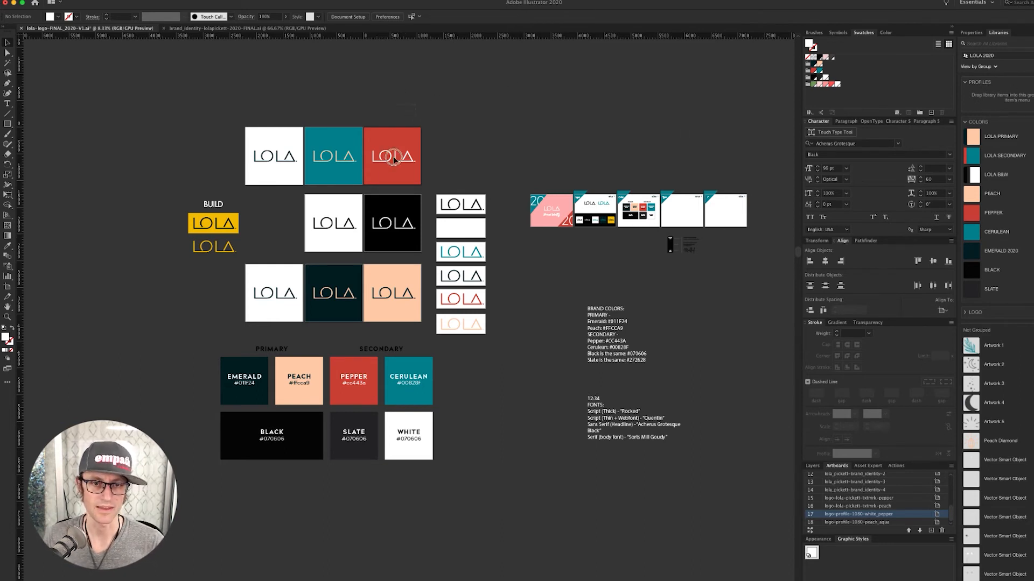
- Add the red and teal LOLA tiles to the PROFILES library group
left_click(386, 181)
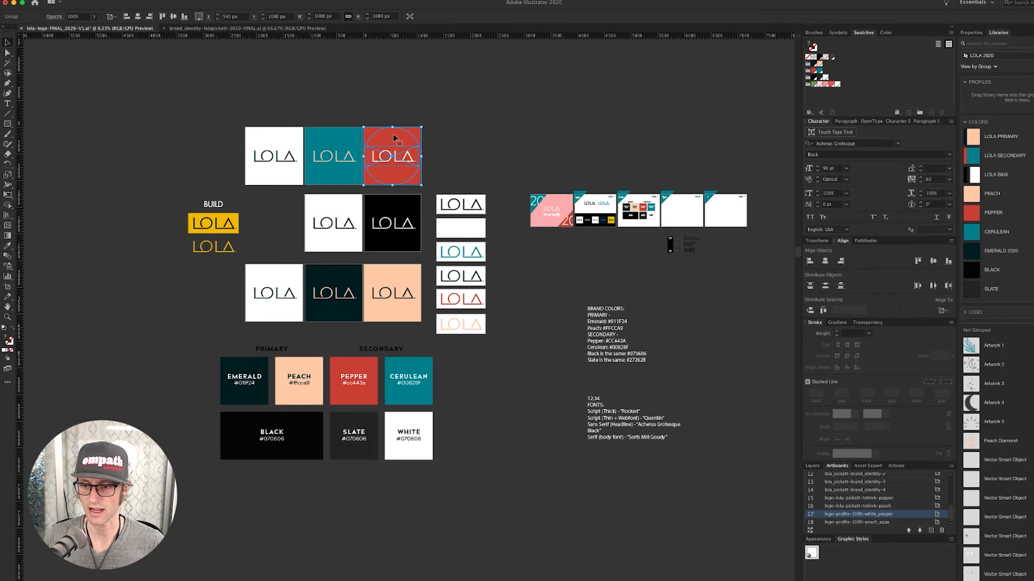
left_click_drag(394, 138, 993, 97)
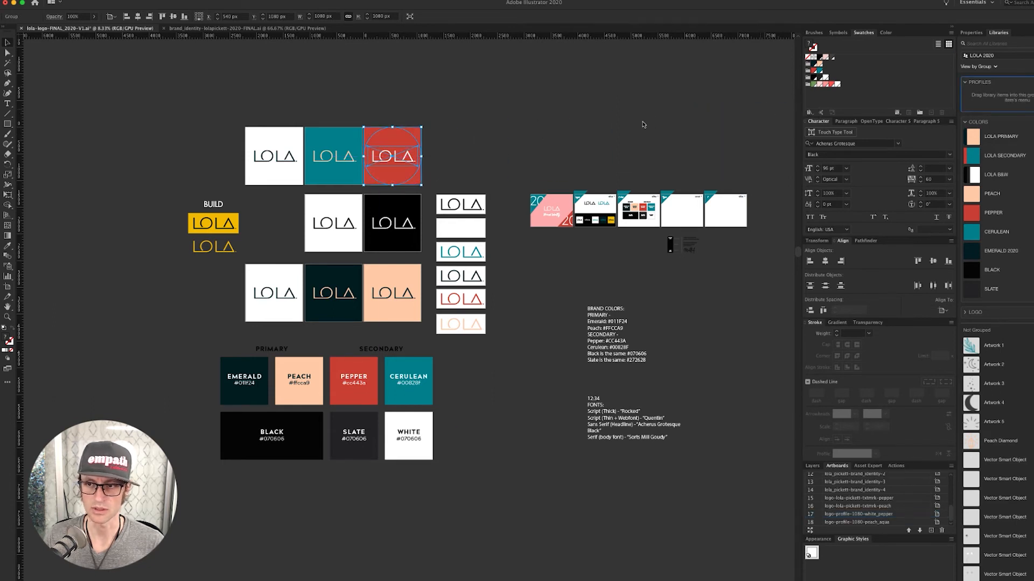
left_click(328, 174)
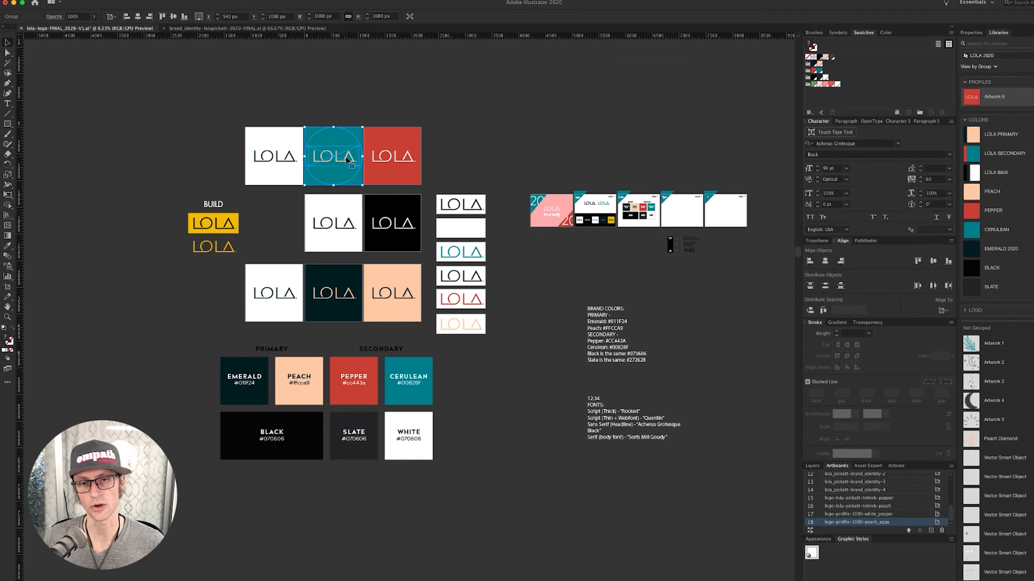
left_click_drag(349, 157, 972, 98)
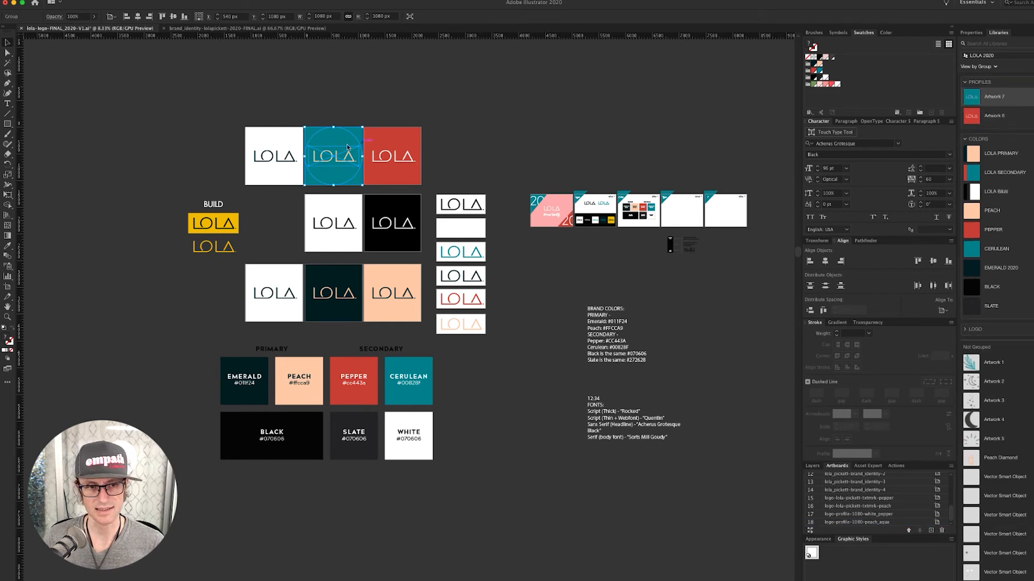
- Delete the top-left white tile and add the bottom-left and middle-row white tiles to PROFILES
left_click_drag(282, 98, 247, 200)
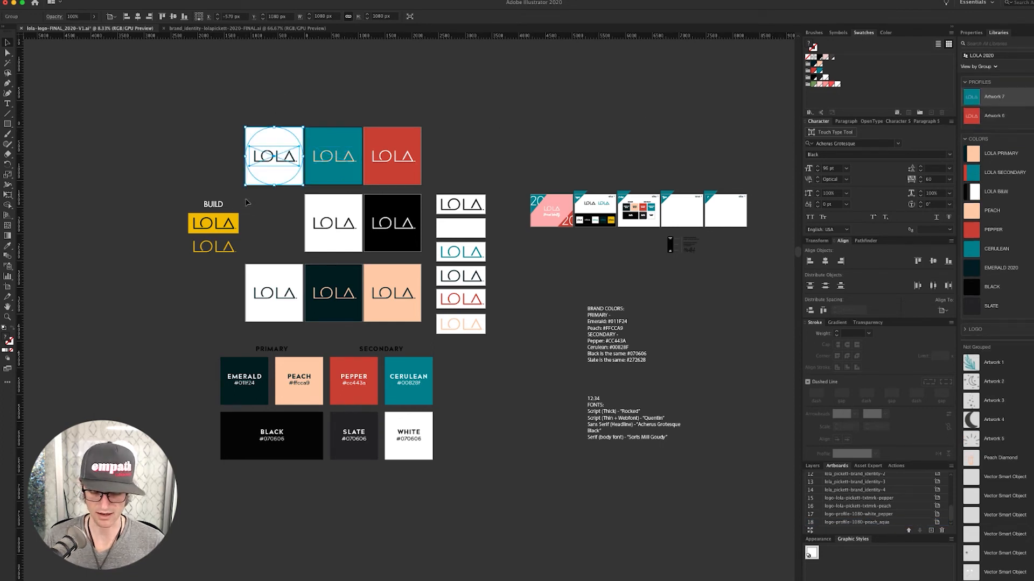
key("Delete")
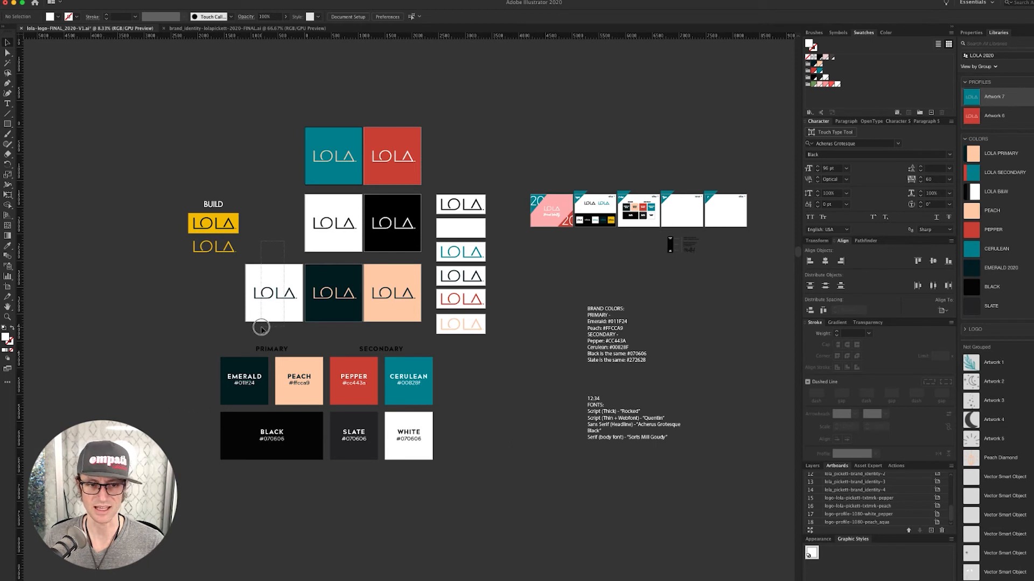
left_click(269, 318)
left_click_drag(287, 280, 1008, 124)
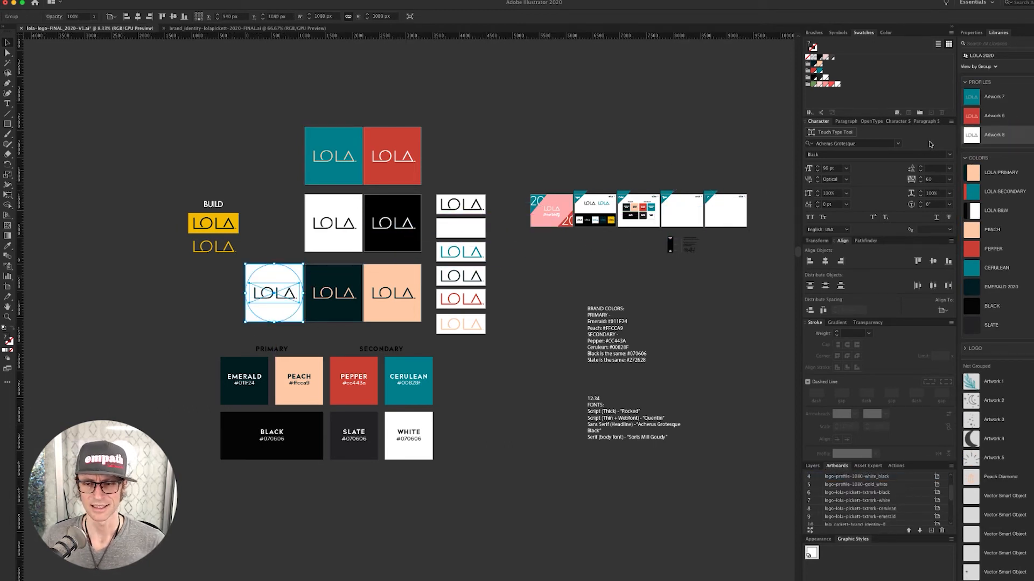
left_click(291, 205)
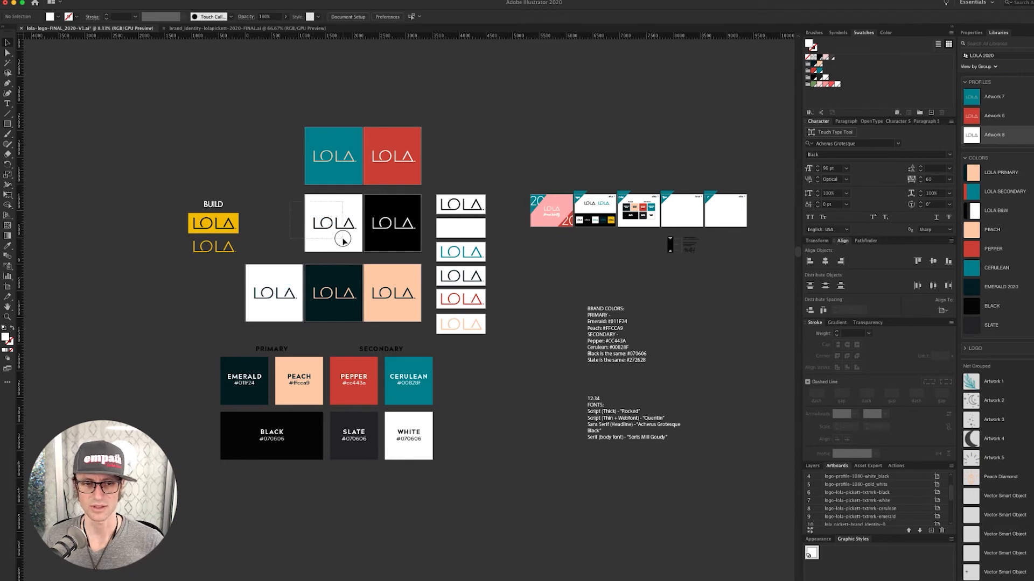
left_click(342, 237)
left_click_drag(344, 204, 1026, 146)
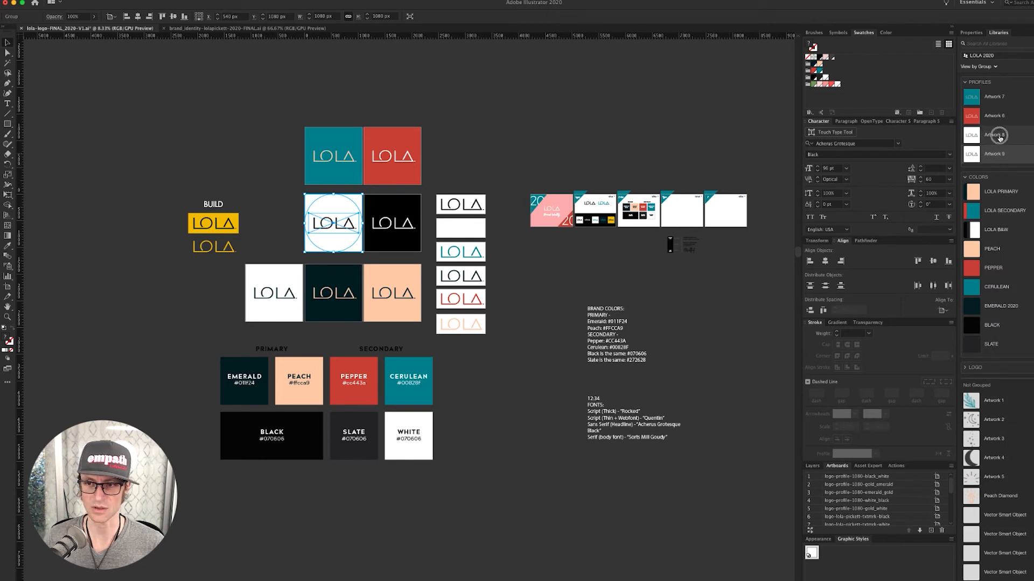
- Rename the Artwork 8 and Artwork 9 library items to LOLA PROFILE names, the latter ending BLACK
double_click(996, 136)
type("LO")
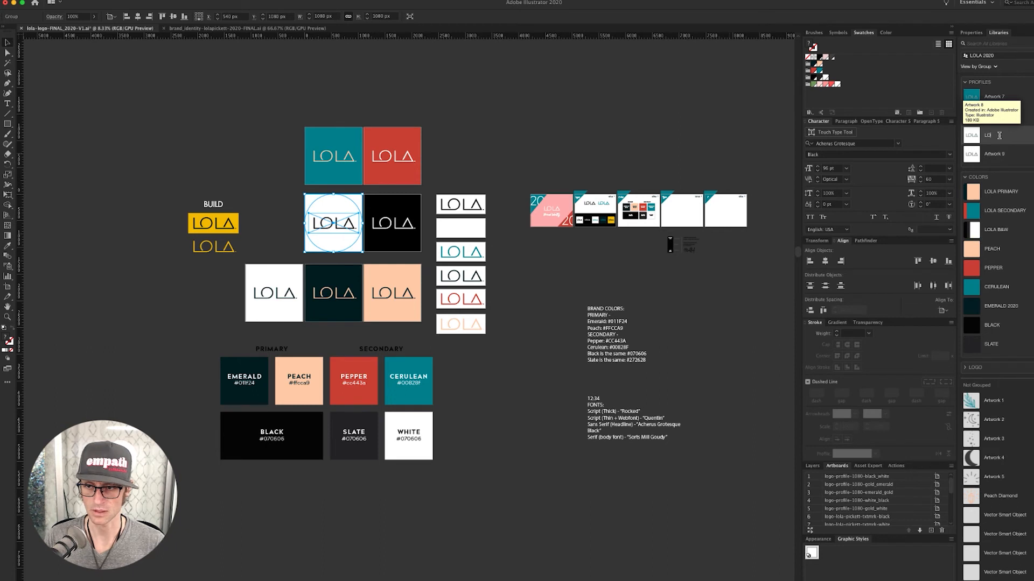
type("LA PROFILE")
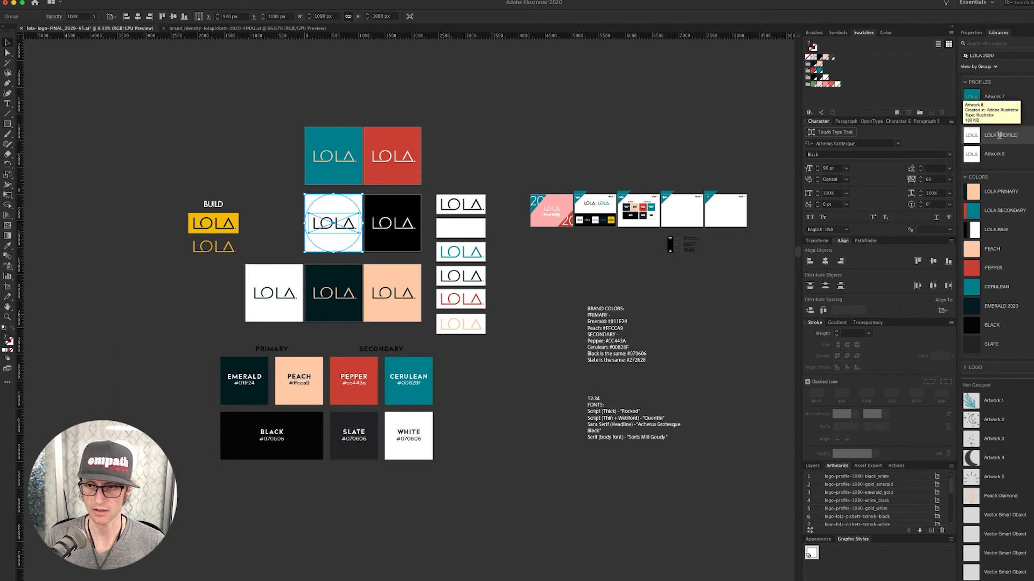
key("Return")
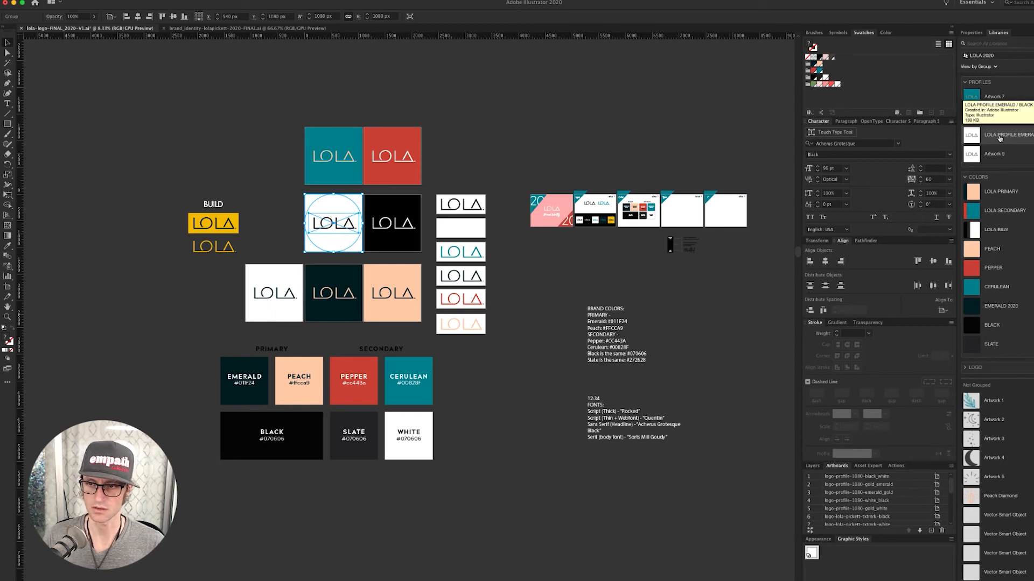
double_click(1000, 138)
key("Left")
key("alt+shift+Right")
key("alt+shift+Right")
key("alt+shift+Right")
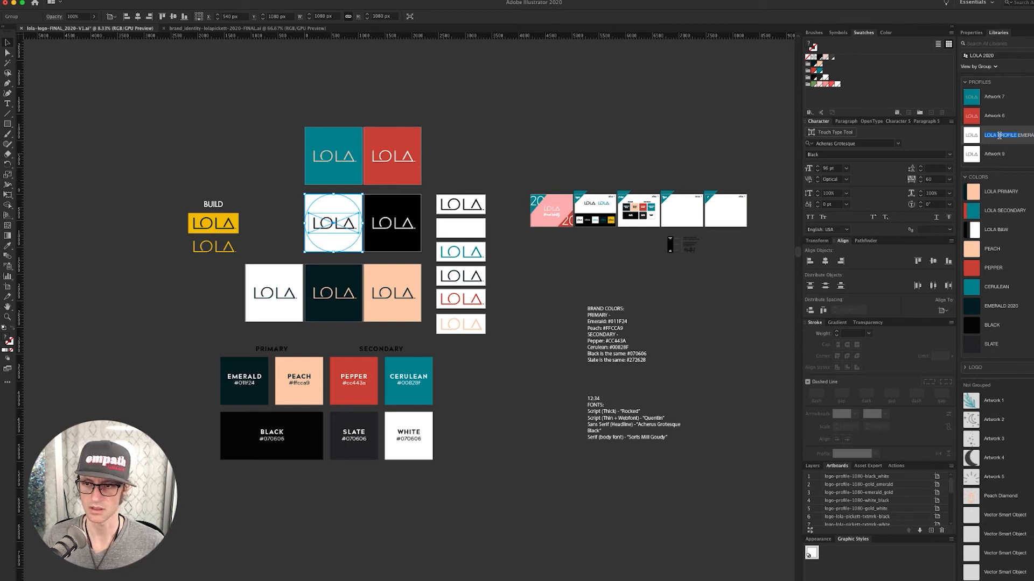
double_click(998, 154)
type("LOLA PROFILE")
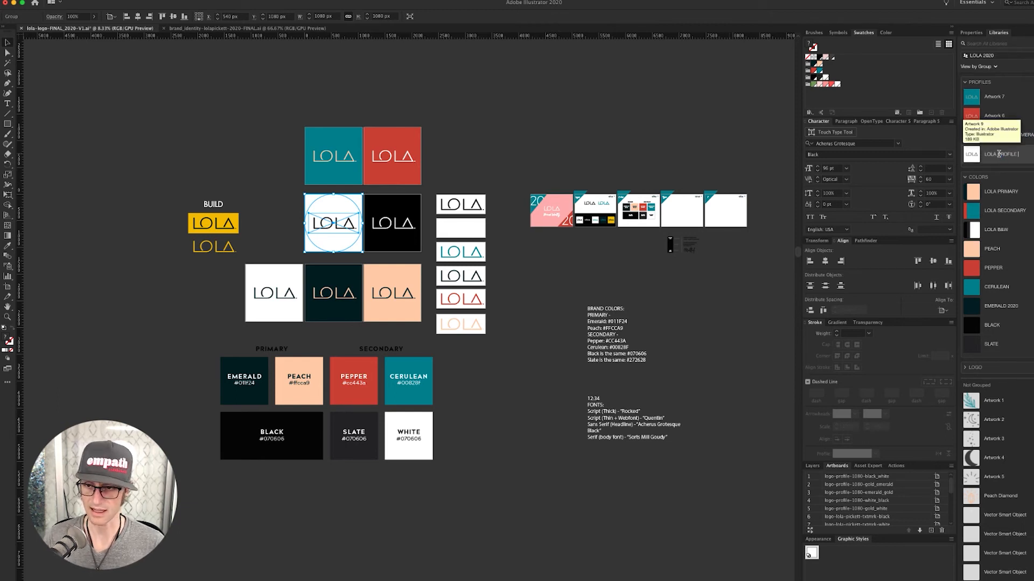
type("BLACK")
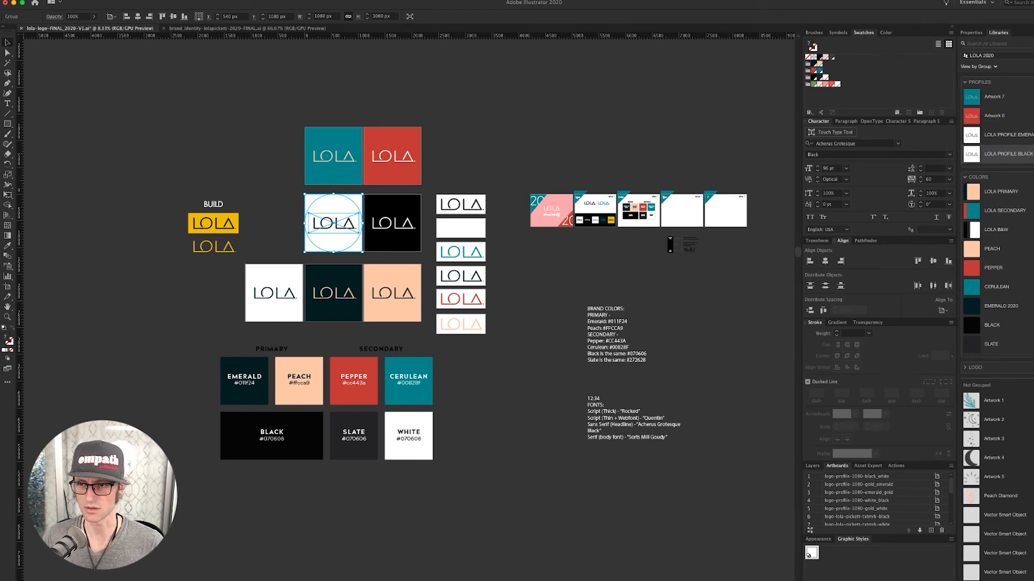
- Rename the Artwork 6 item to LOLA PROFILE PEACH, which opens the peach artwork as its own document
double_click(992, 116)
type("LOLA PROFILE PEACH")
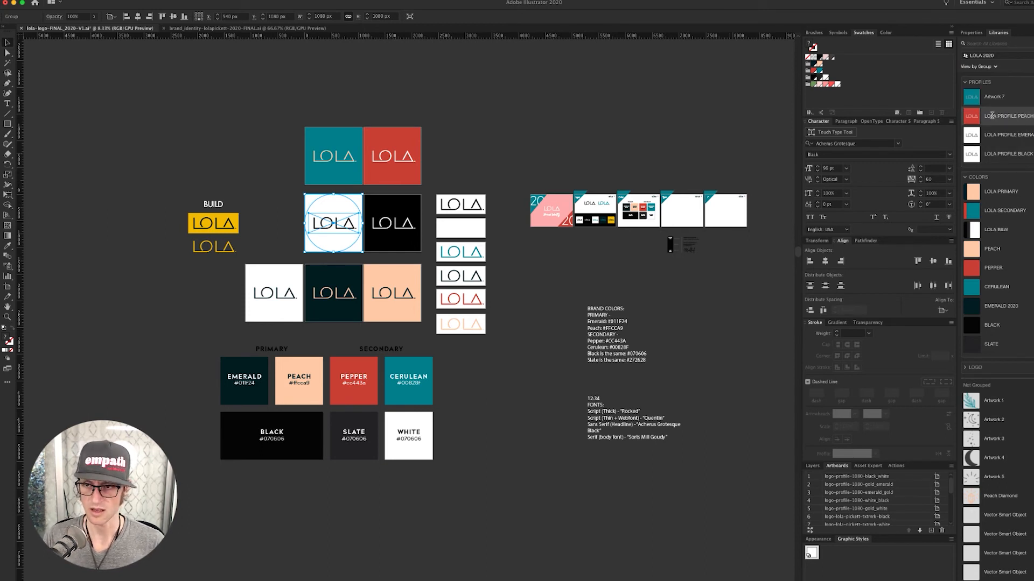
key("Return")
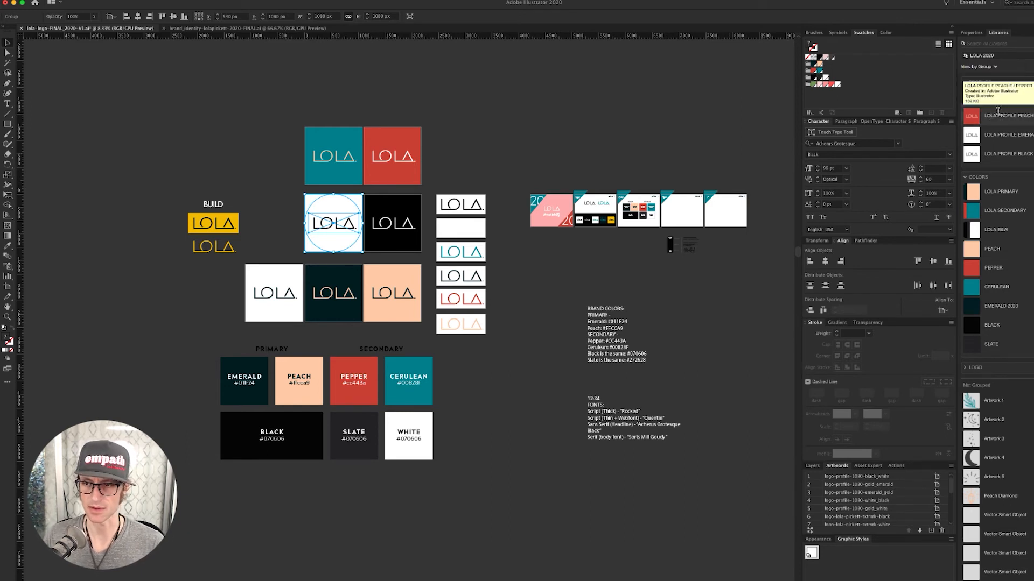
double_click(1022, 120)
left_click(1028, 116)
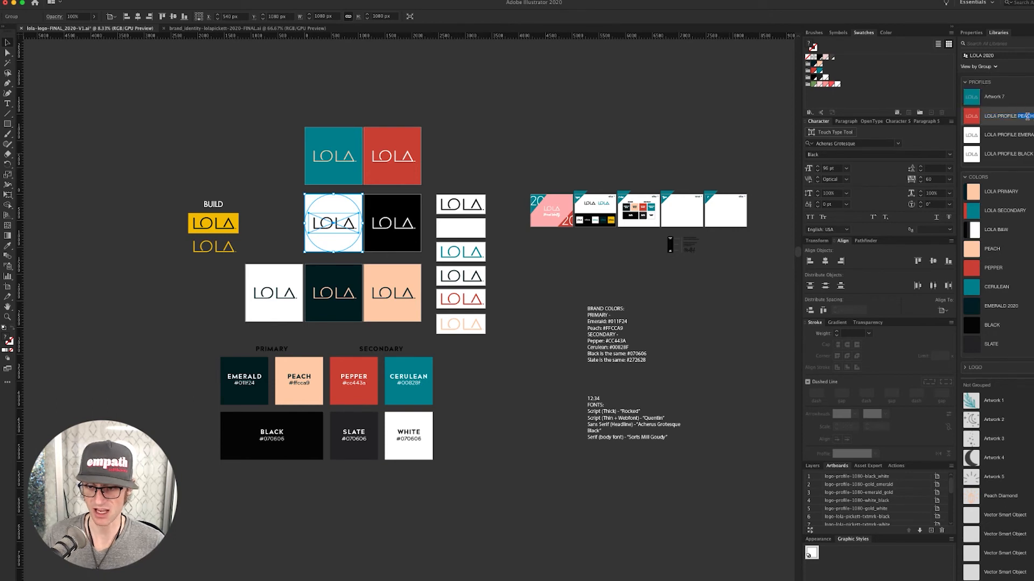
key("shift+w")
key("shift+t")
key("shift+e")
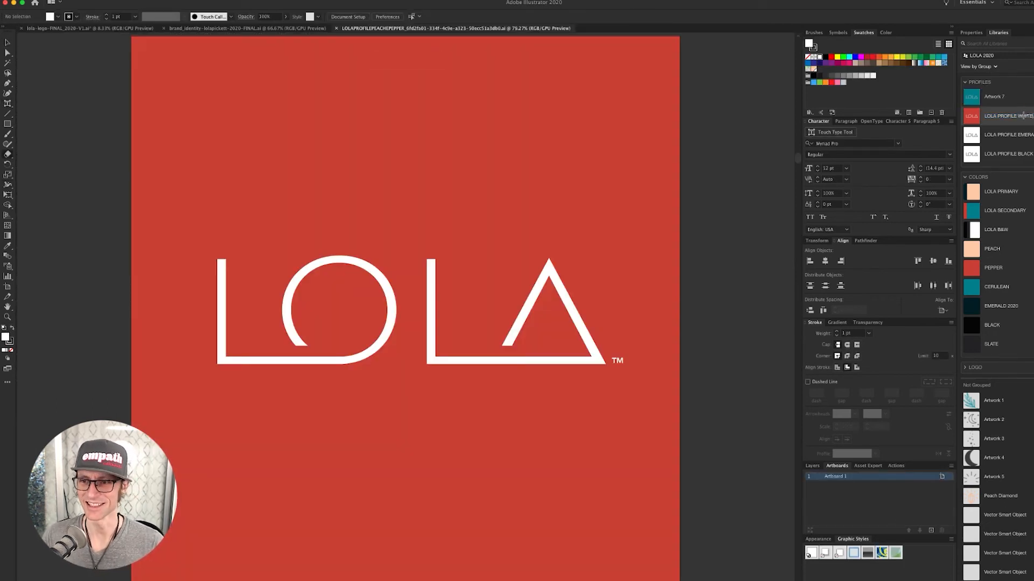
- Rename the Artwork 7 item with LOLA PROFILE and zoom out on the profile artboard
double_click(992, 97)
type("LOLA PROFILE PEACH")
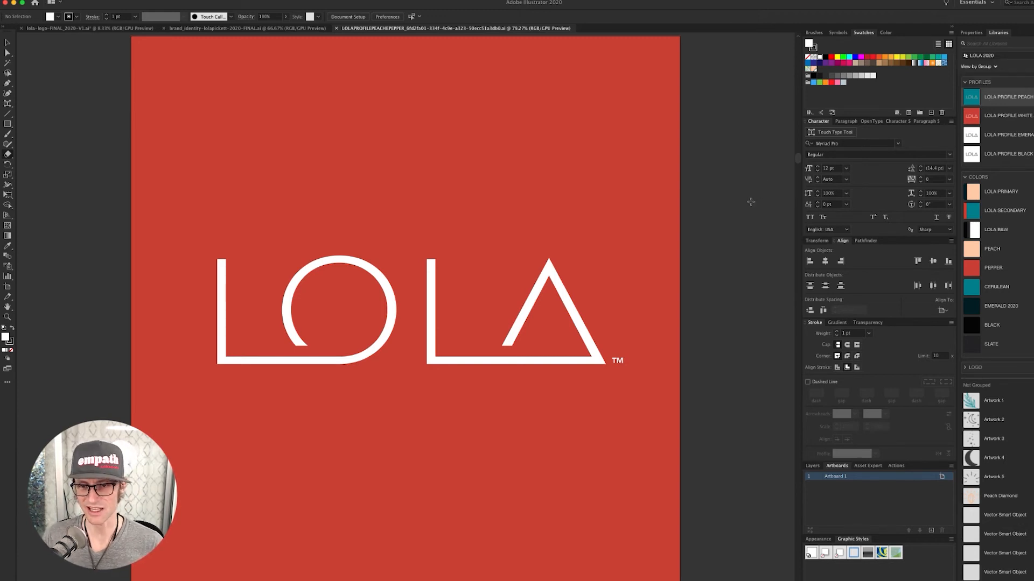
key("super+minus")
key("super+minus")
key("super+minus")
key("super+minus")
key("super+minus")
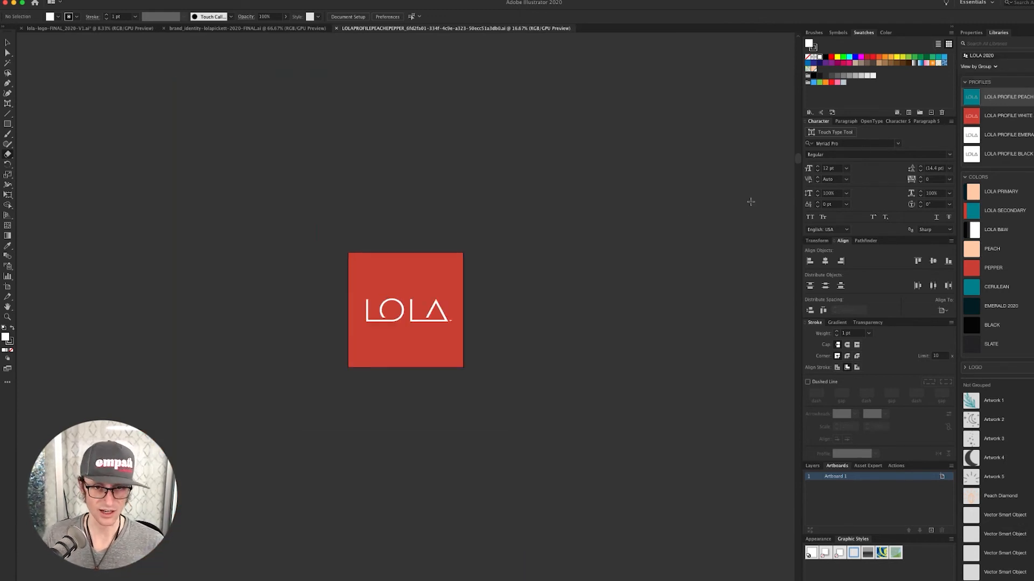
- Back on the brand board, add the black tile to PROFILES and name it 'LOLA PROFILE WHIT…'
key("super+grave")
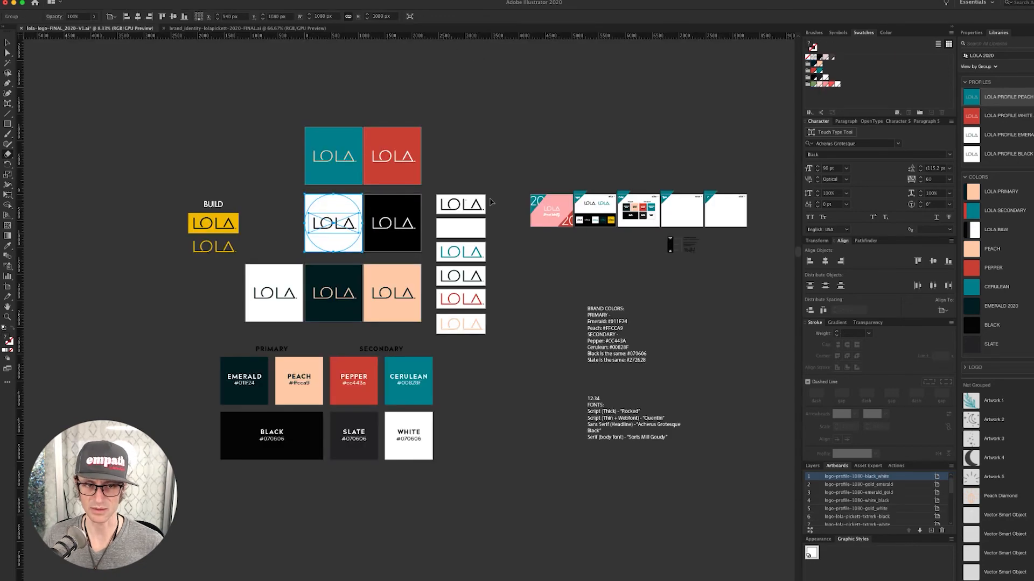
left_click_drag(459, 164, 550, 163)
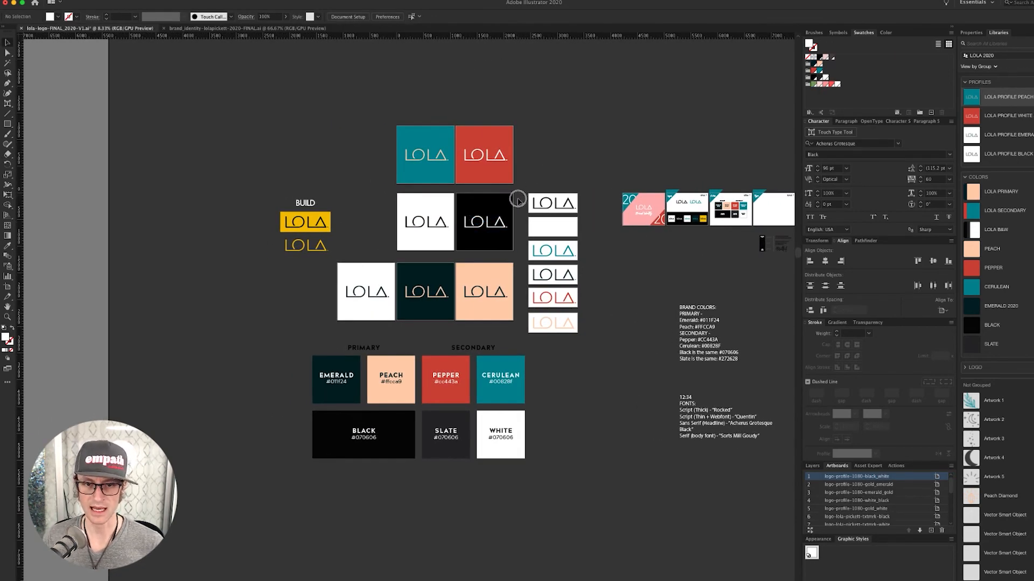
left_click_drag(480, 237, 1000, 168)
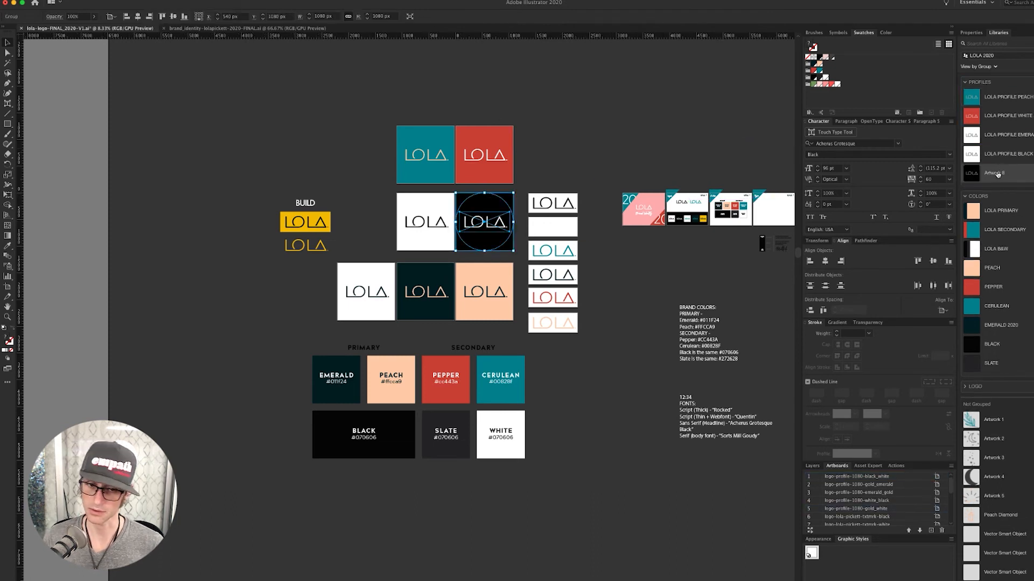
left_click(632, 146)
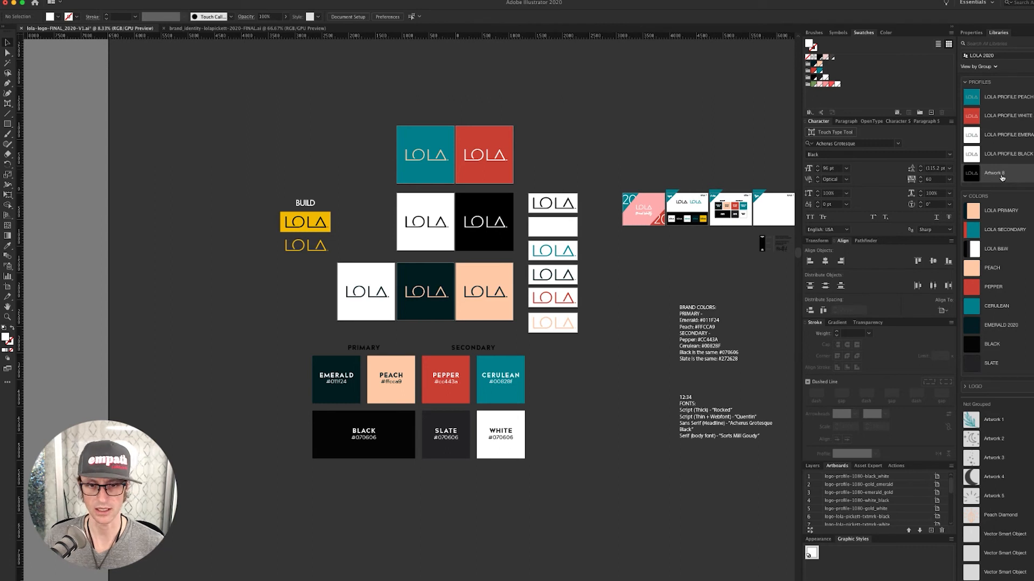
double_click(996, 173)
type("LOLA PROFILE WHITE")
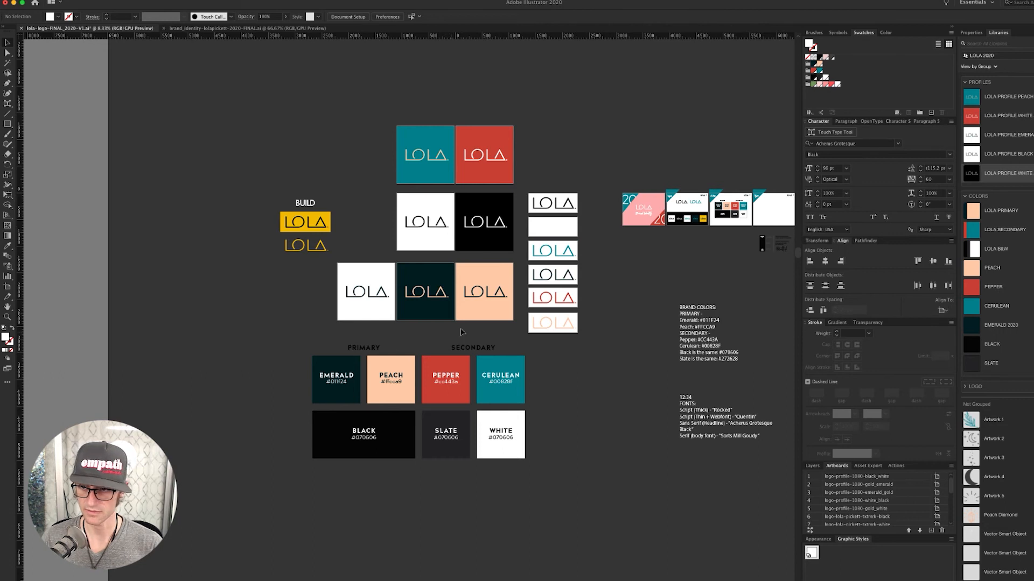
- Add the emerald tile to PROFILES and name the new item LOLA PROFILE
left_click(426, 277)
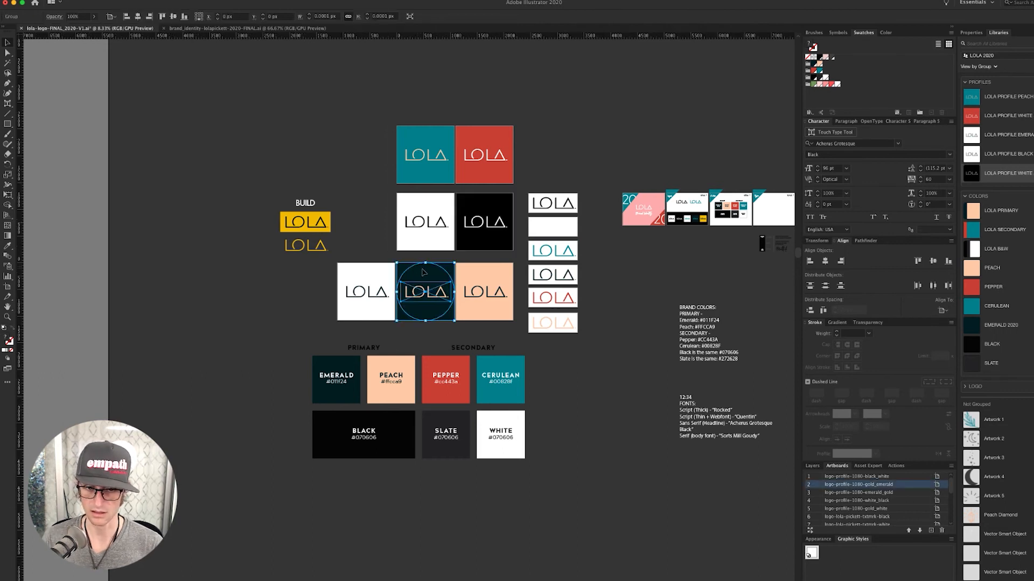
left_click_drag(436, 268, 1009, 185)
double_click(989, 194)
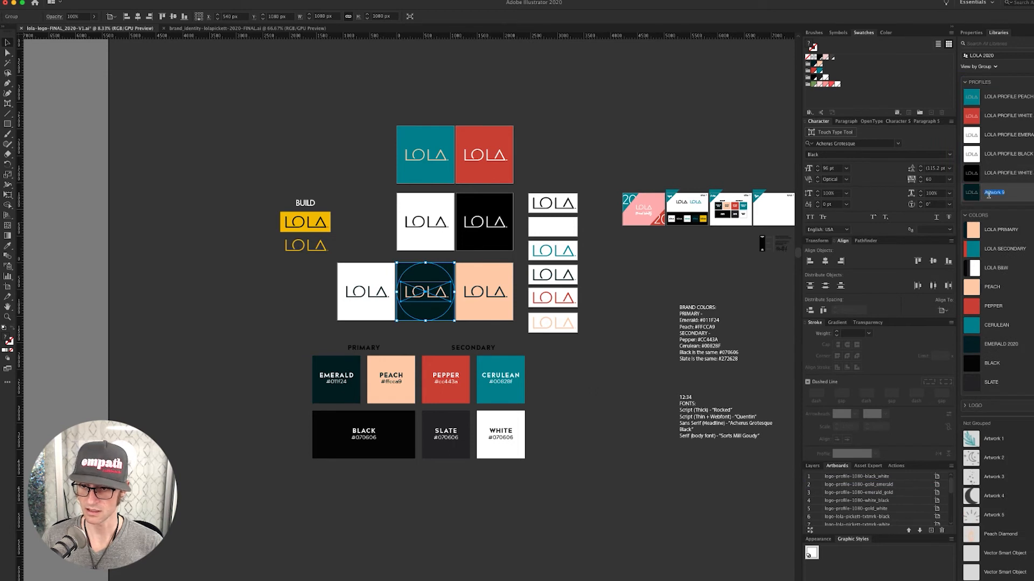
type("LOLA PROFILE PEACH")
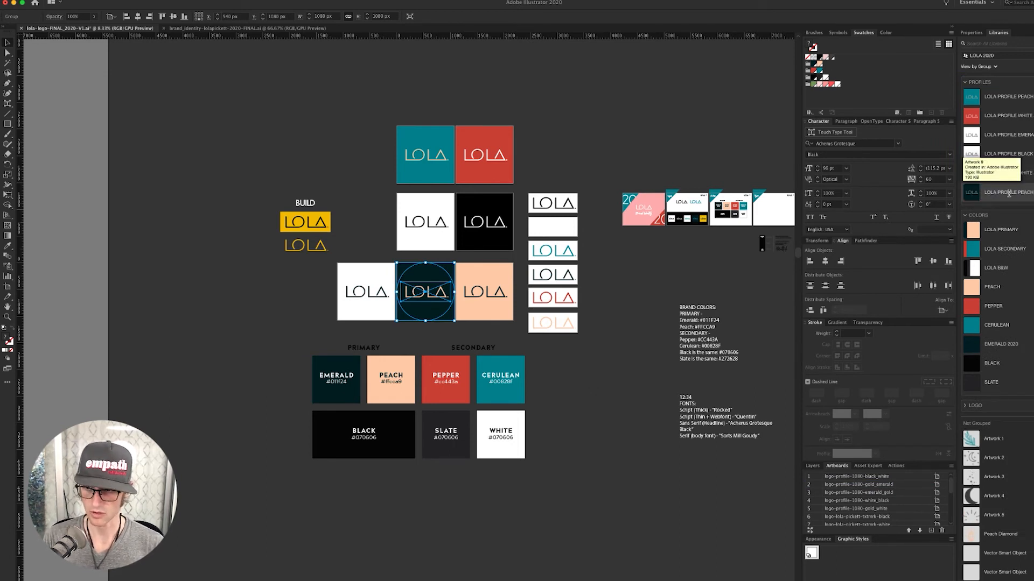
key("Return")
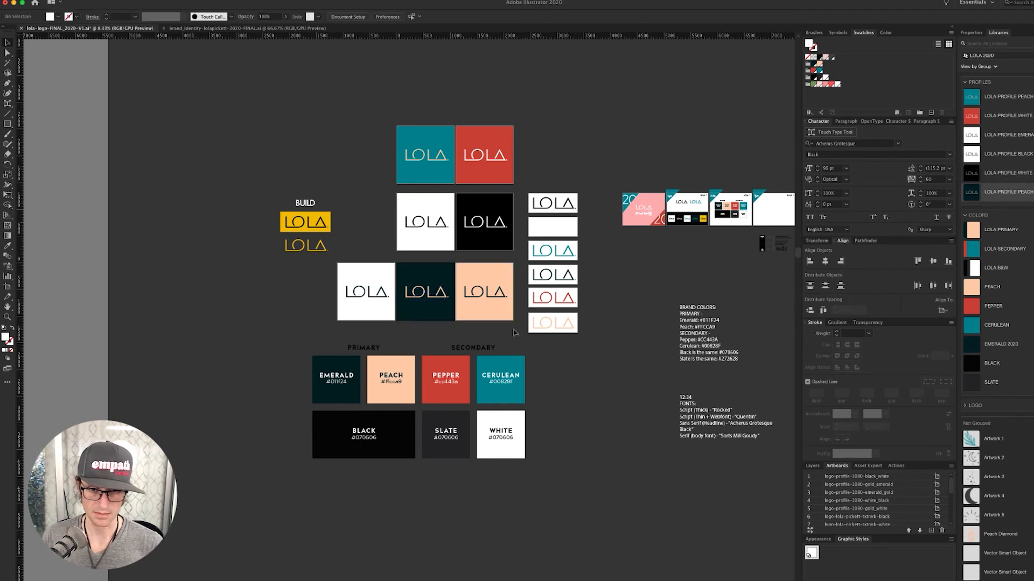
- Add the peach tile to the PROFILES group and rename the new item
left_click(492, 271)
left_click_drag(493, 272, 995, 201)
double_click(995, 211)
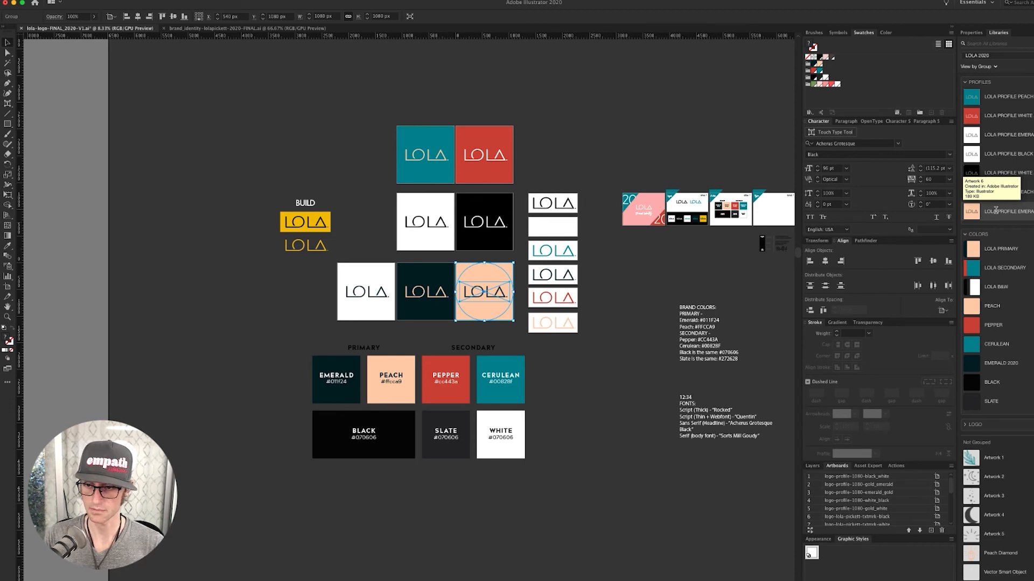
left_click(665, 151)
left_click_drag(734, 148, 605, 151)
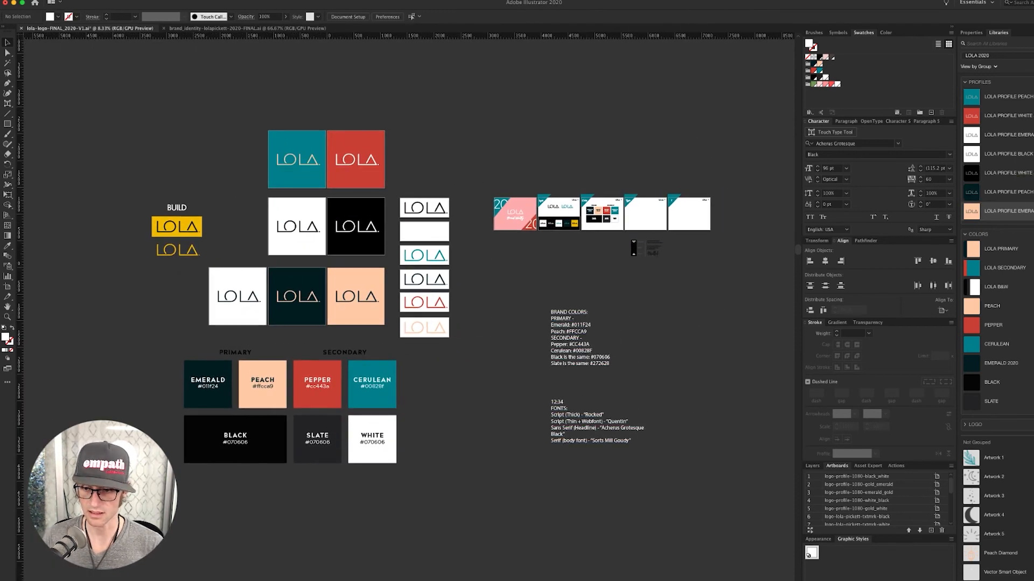
left_click(965, 426)
- Rename LOGO to LOGO TEXTMARK, move it to the library top, and rename PROFILES to LOGO PROFILES
double_click(981, 427)
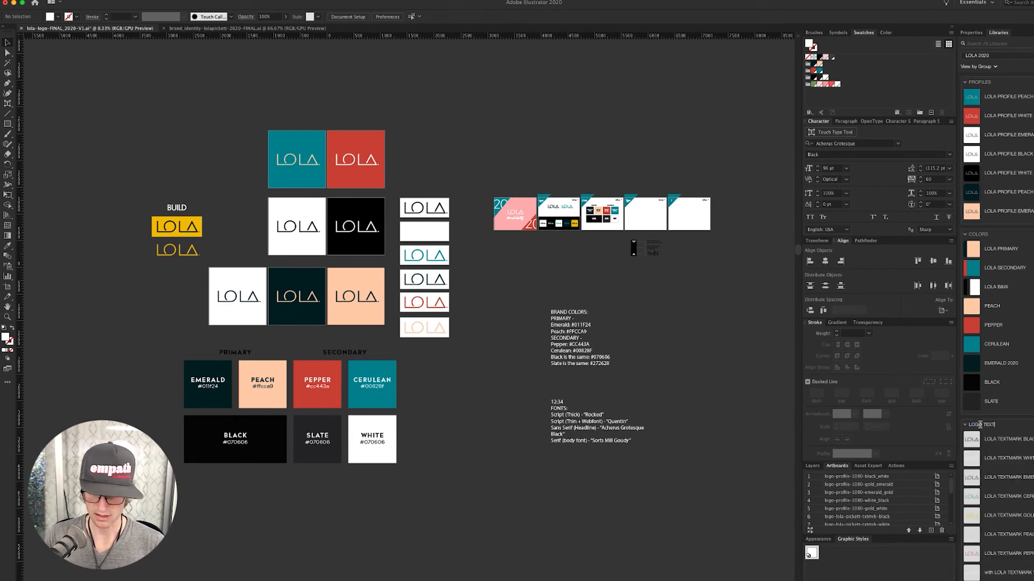
key("Return")
left_click_drag(1020, 428, 1020, 76)
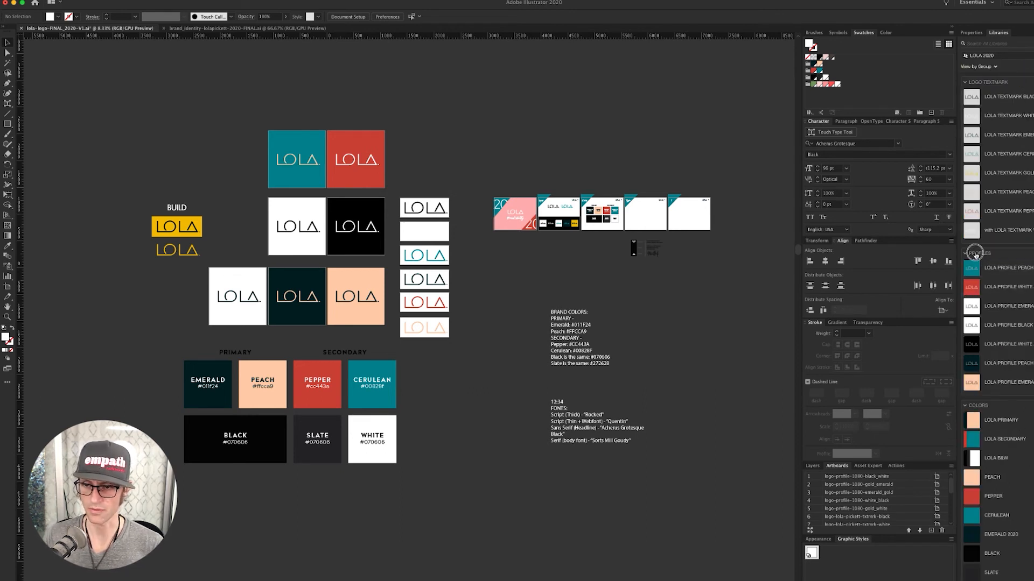
type("LOGO")
key("Return")
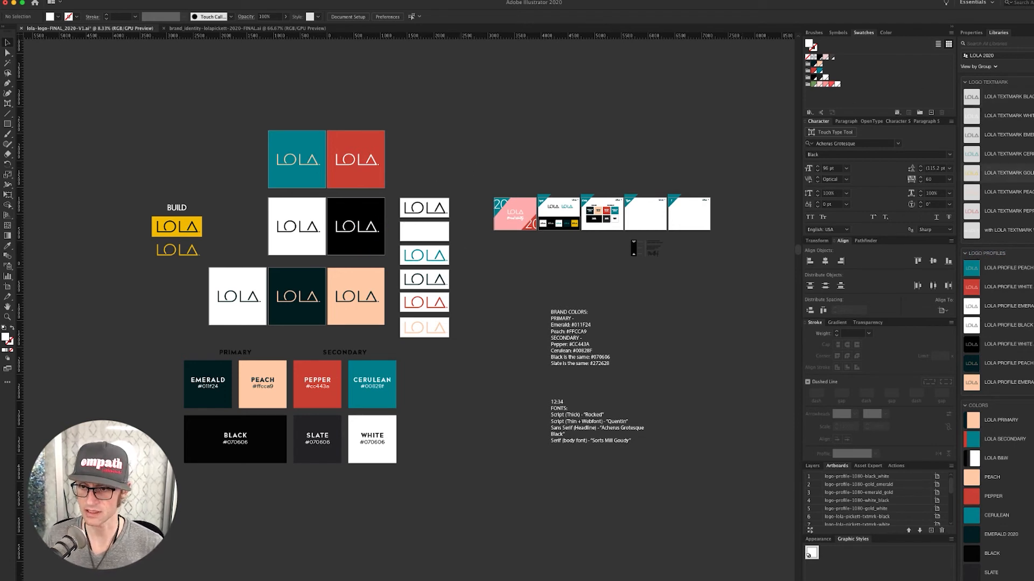
- Delete LOLA TEXTMARK GOLD, move LOLA TEXTMARK PEACH to third place, and zoom onto the Logos slide
key("Delete")
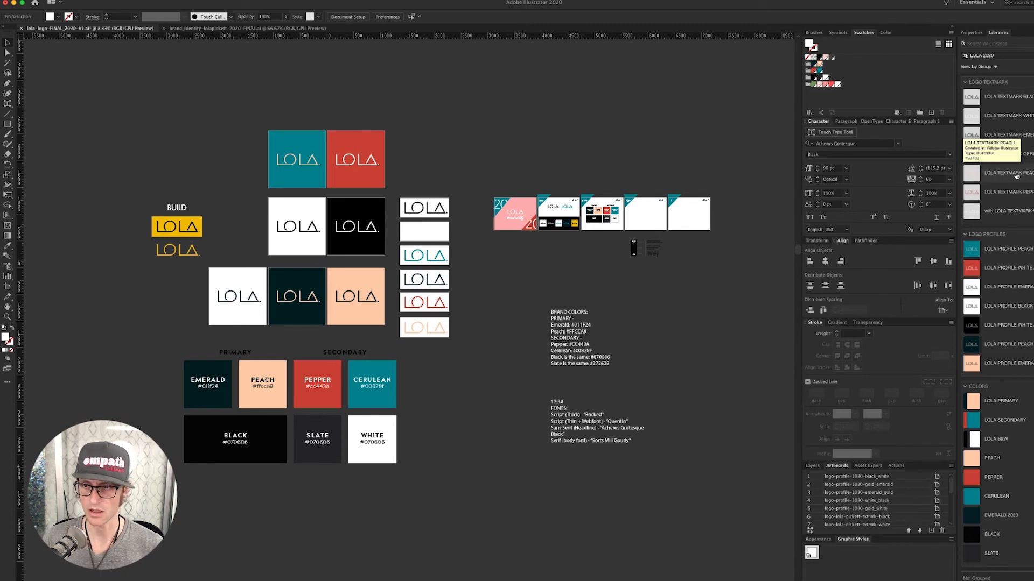
left_click_drag(1016, 176, 1025, 134)
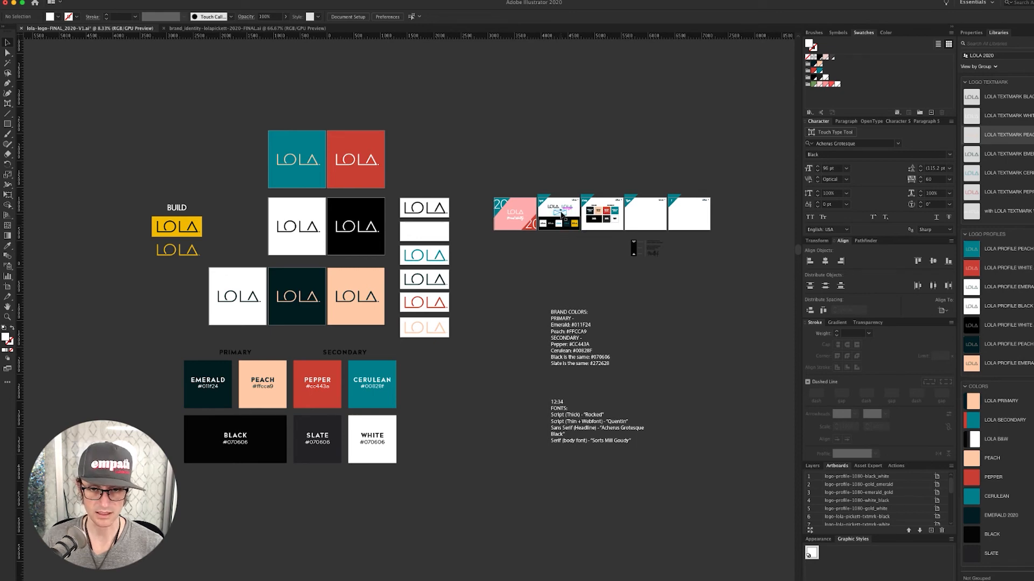
left_click_drag(531, 180, 730, 442)
left_click_drag(619, 324, 489, 264)
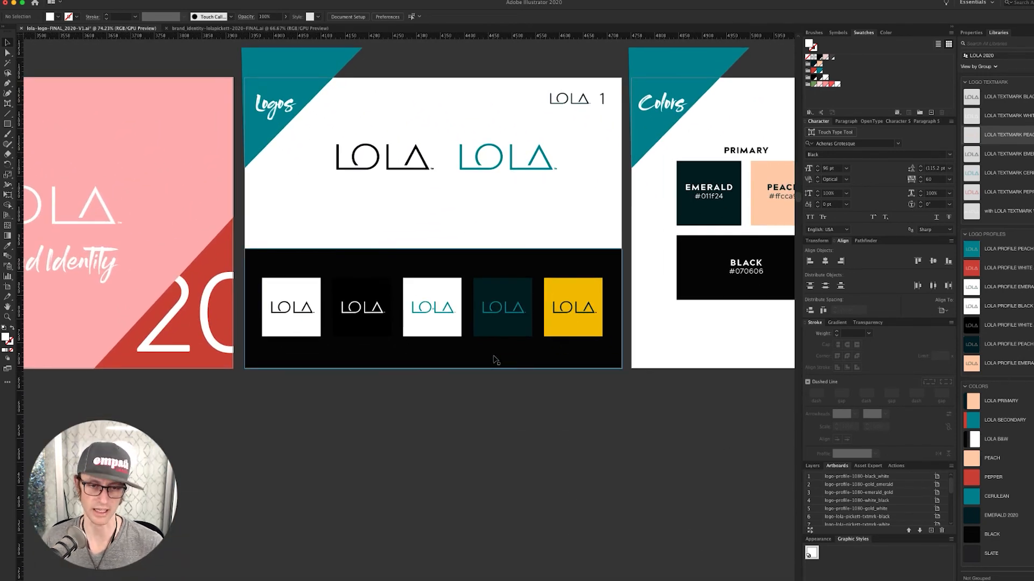
- Delete the white, black and cerulean logos from the Logos slide
left_click(440, 215)
left_click(419, 158, "shift")
left_click(479, 158, "shift")
key("Delete")
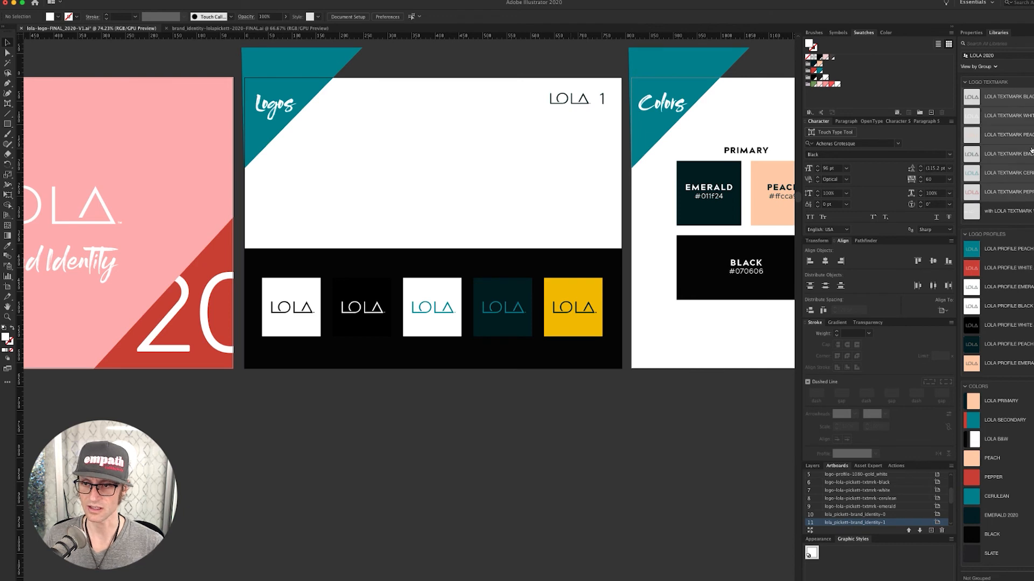
- Place six library textmarks above the slides: black, white, peach on top; emerald, cerulean, pepper below
left_click_drag(1023, 99, 397, 164)
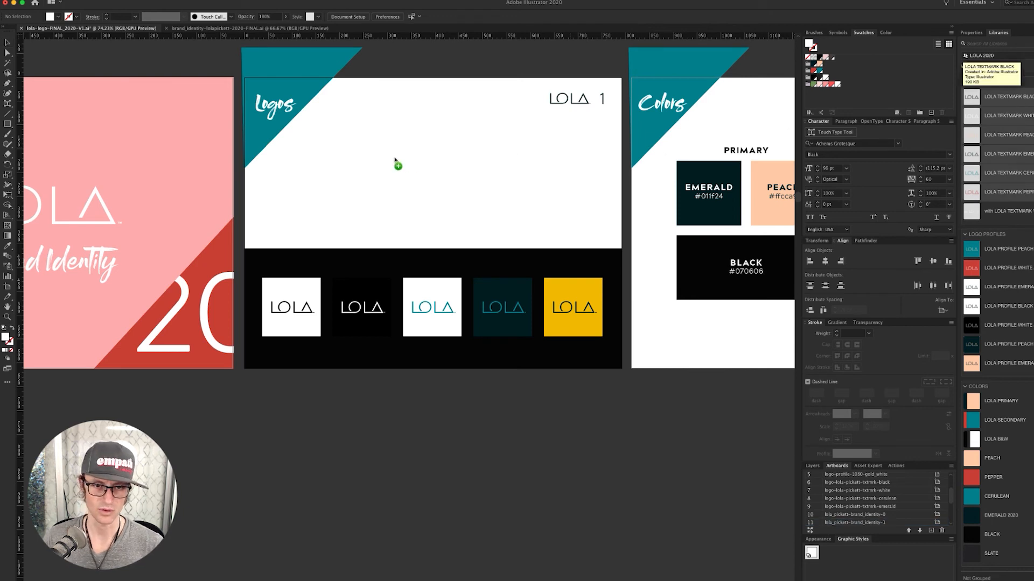
left_click(307, 122)
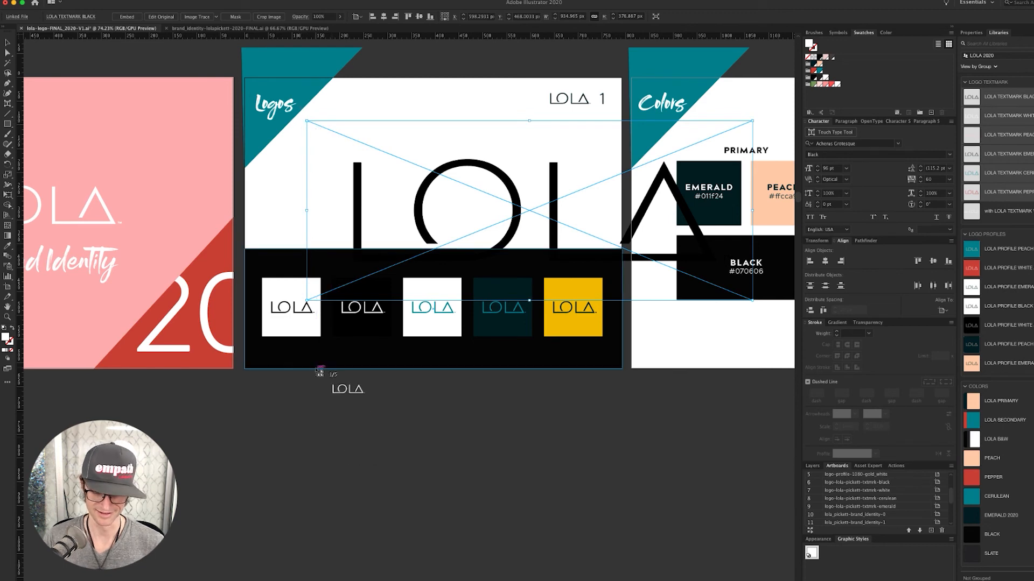
scroll(318, 372, "down", 3)
scroll(317, 373, "down", 3)
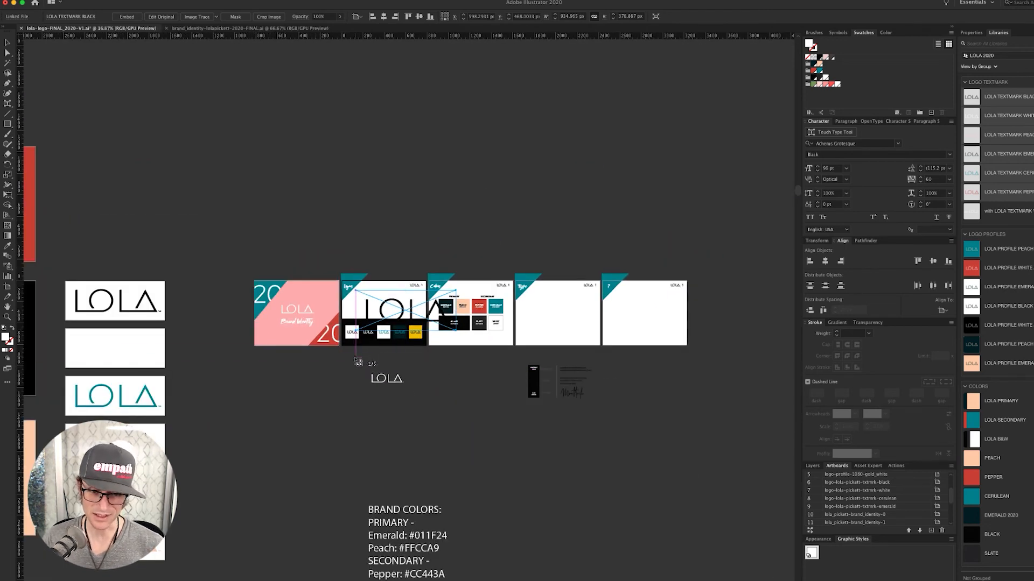
key("Delete")
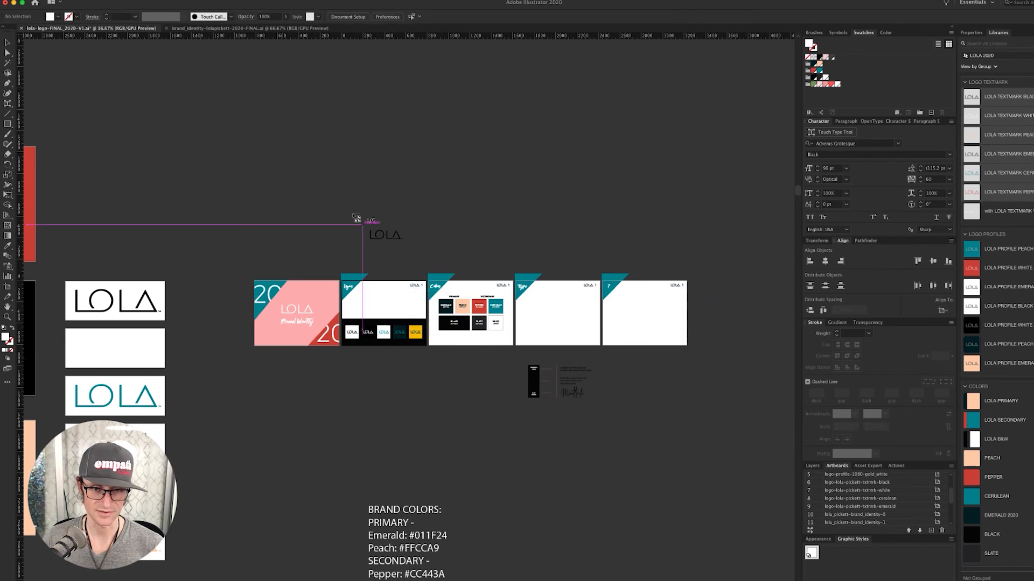
left_click(208, 62)
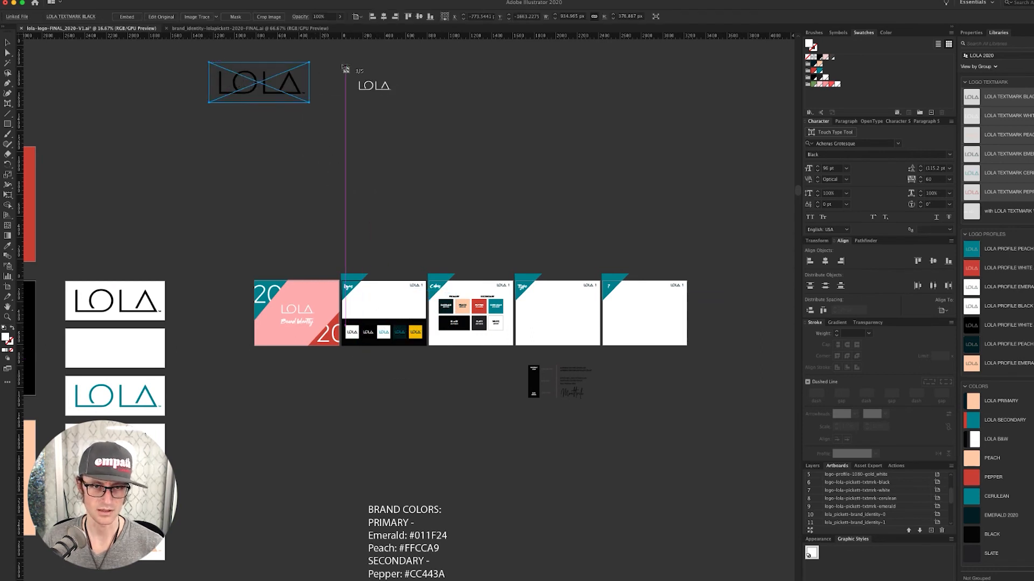
left_click(322, 62)
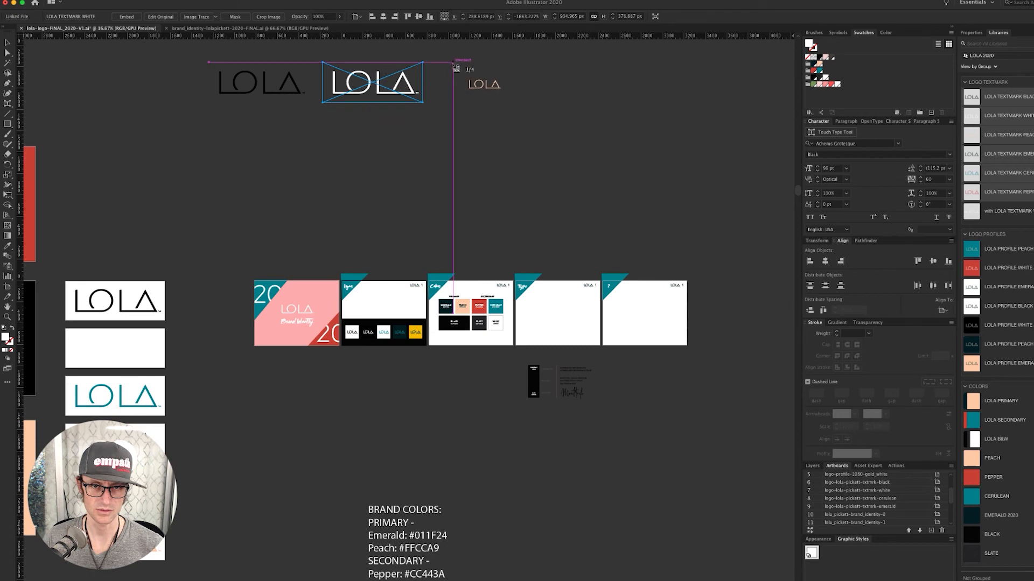
left_click(450, 63)
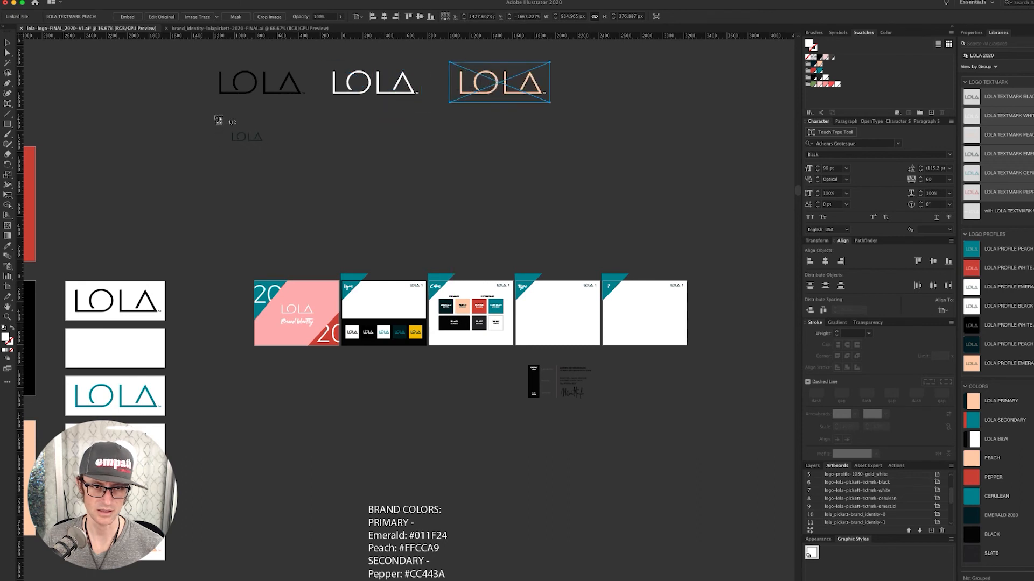
left_click(209, 116)
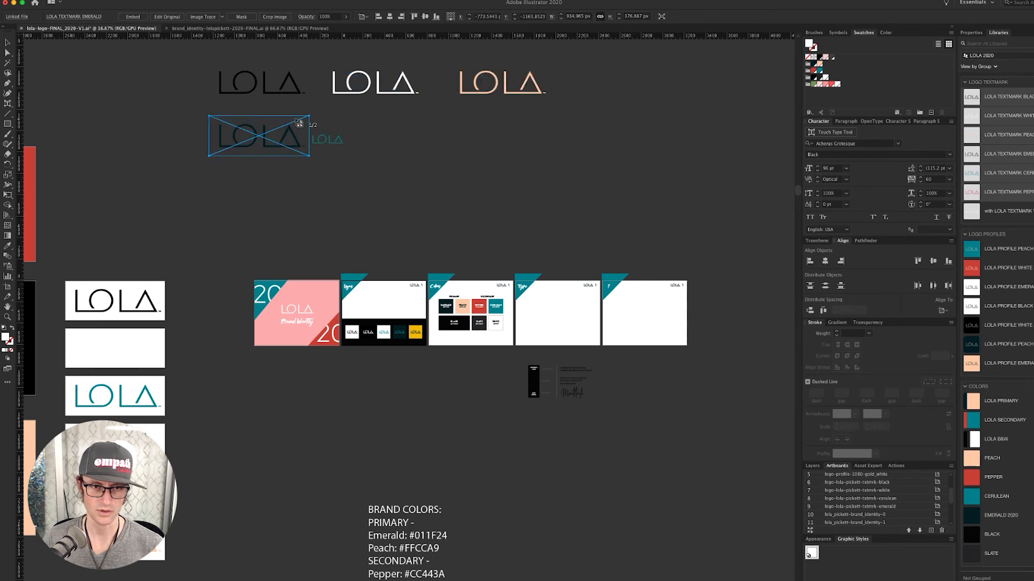
left_click(322, 116)
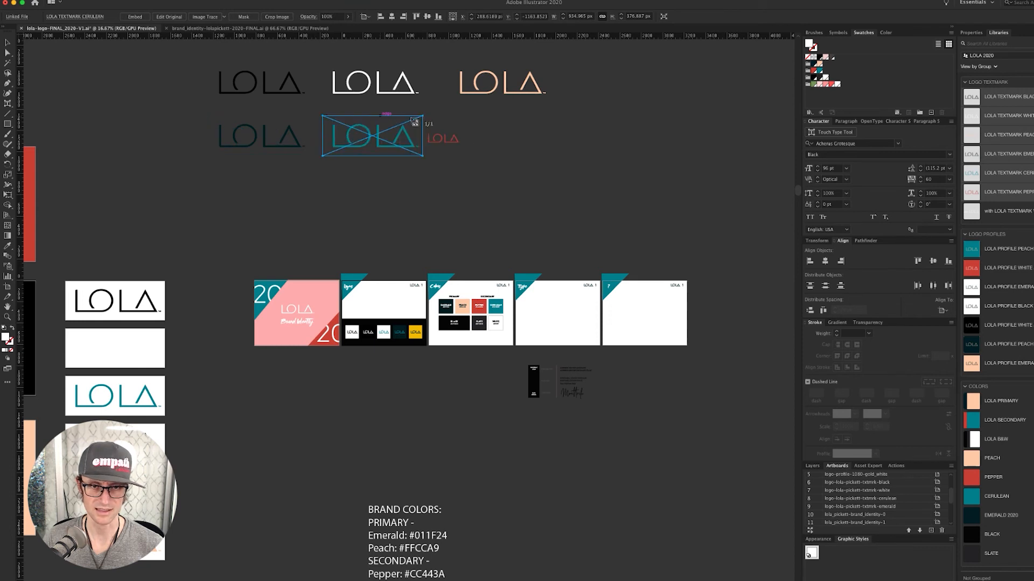
left_click(449, 114)
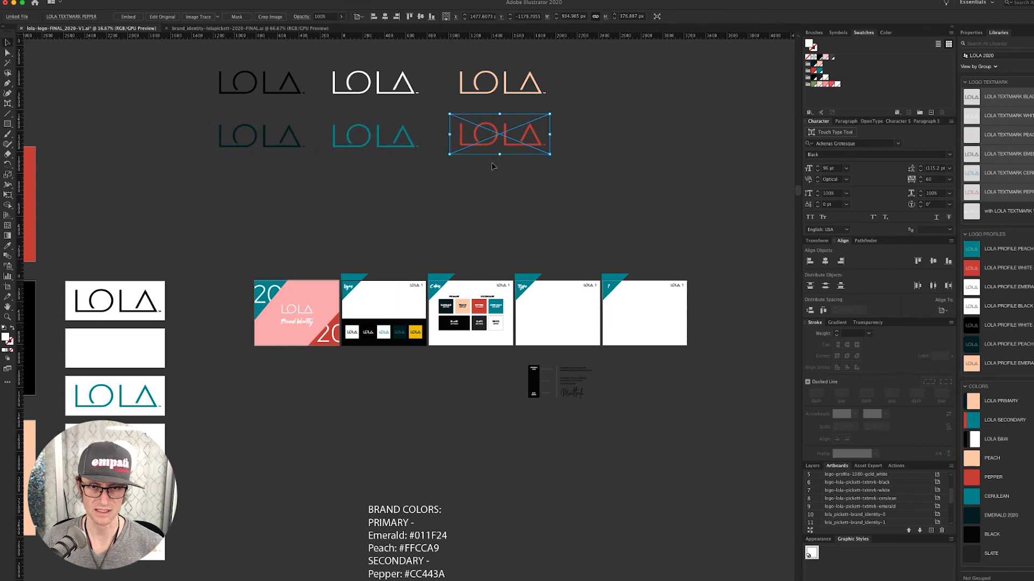
left_click(495, 192)
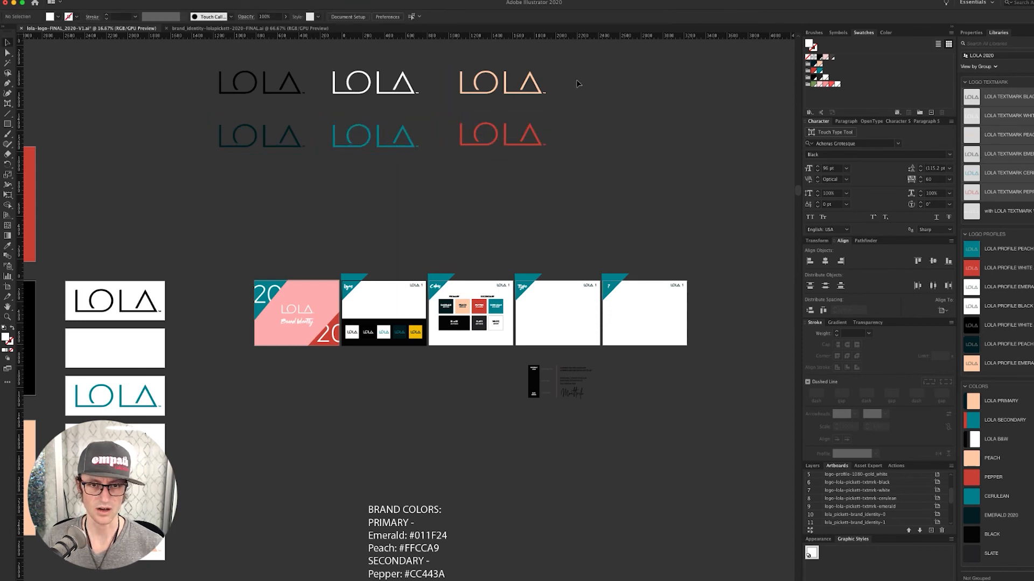
- Distribute the black, white and peach top-row textmarks evenly by centre, aligned to the selection
left_click_drag(571, 73, 487, 136)
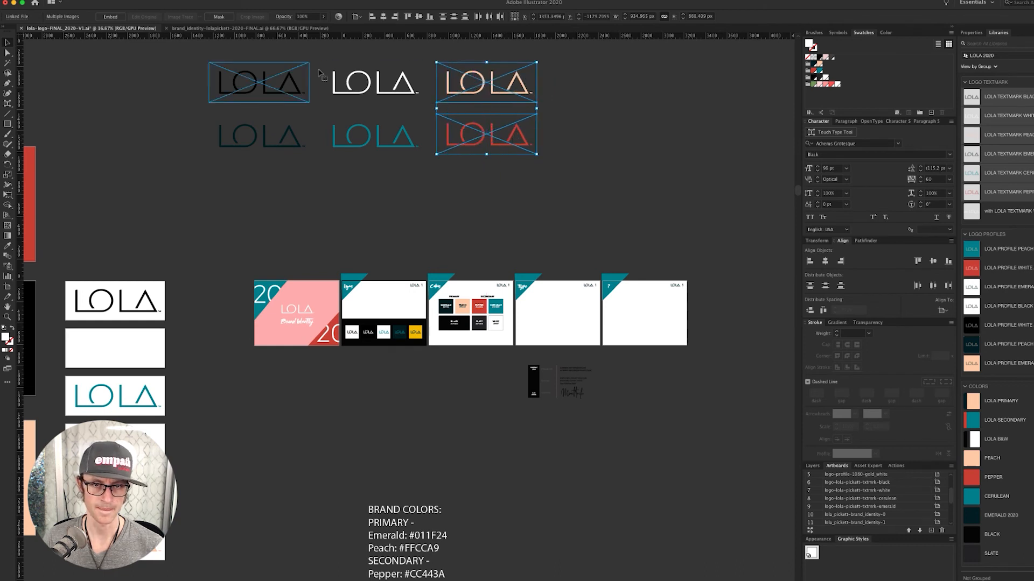
left_click_drag(592, 73, 237, 90)
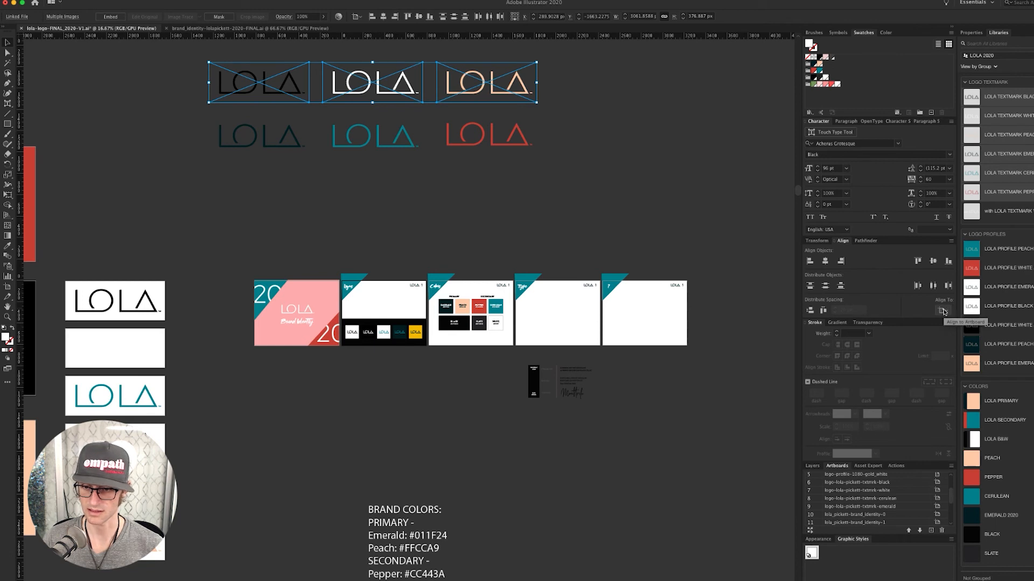
left_click(948, 313)
left_click(952, 320)
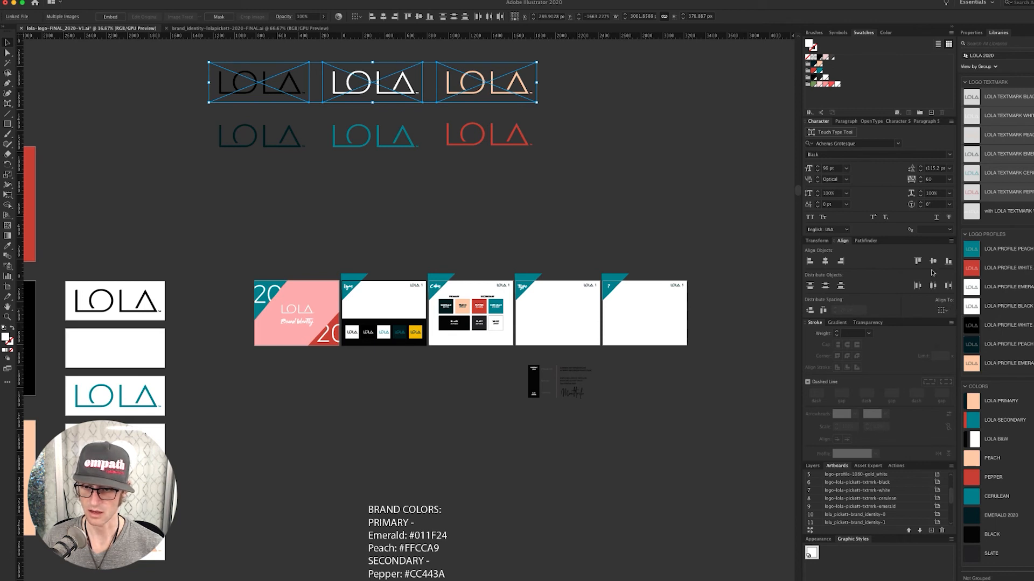
left_click(933, 287)
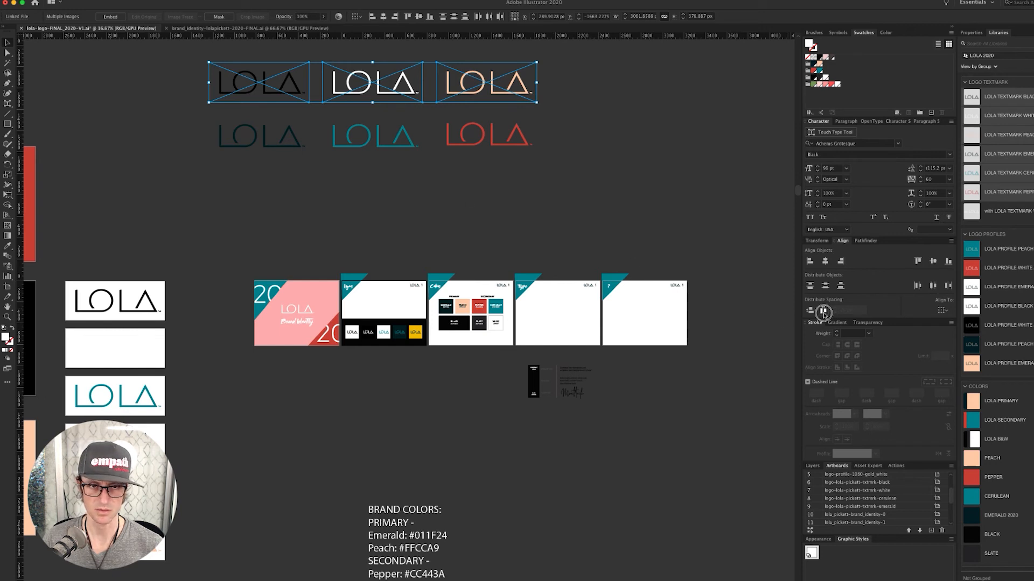
- Vertically centre-align the second-row textmarks and nudge them up toward the top row
left_click(274, 155)
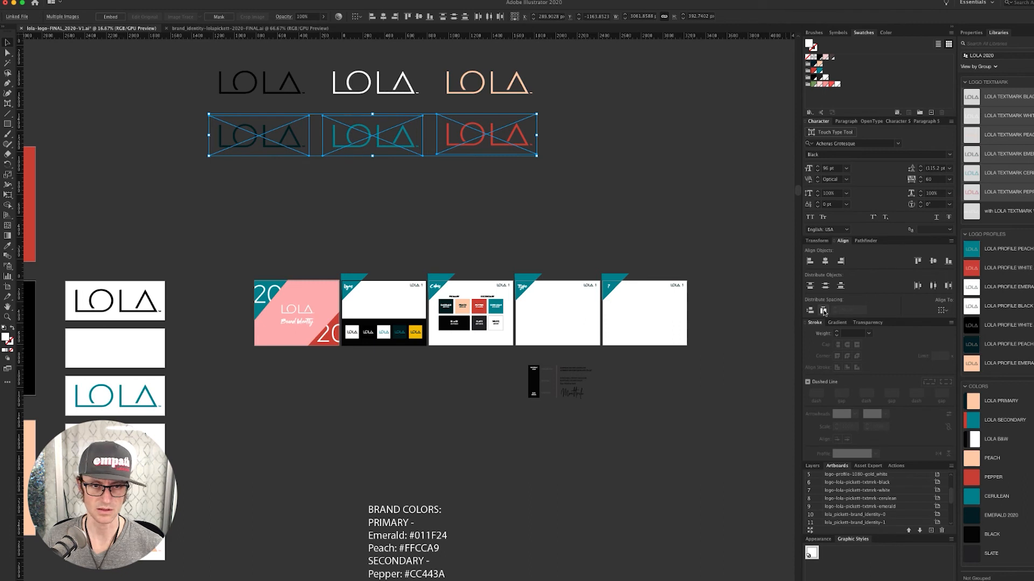
left_click(932, 261)
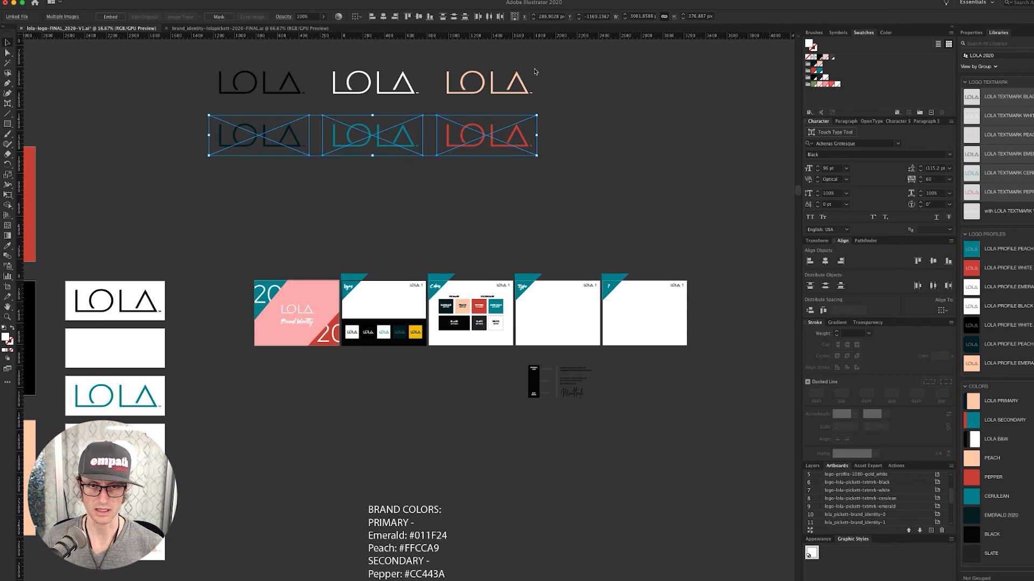
left_click(281, 88)
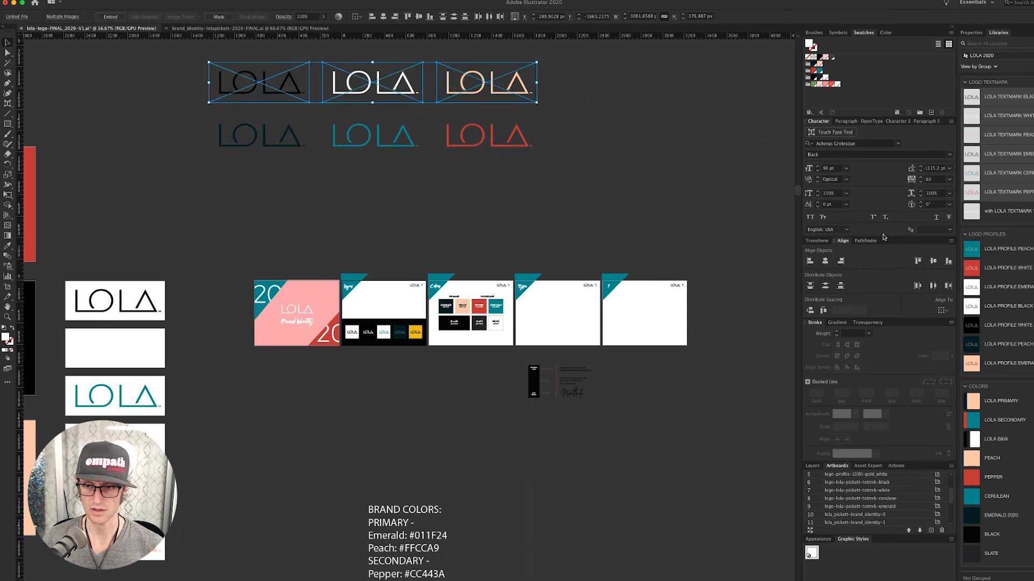
left_click_drag(592, 145, 202, 155)
key("shift+Up")
key("shift+Up")
key("shift+Up")
key("shift+Up")
key("shift+Up")
key("shift+Up")
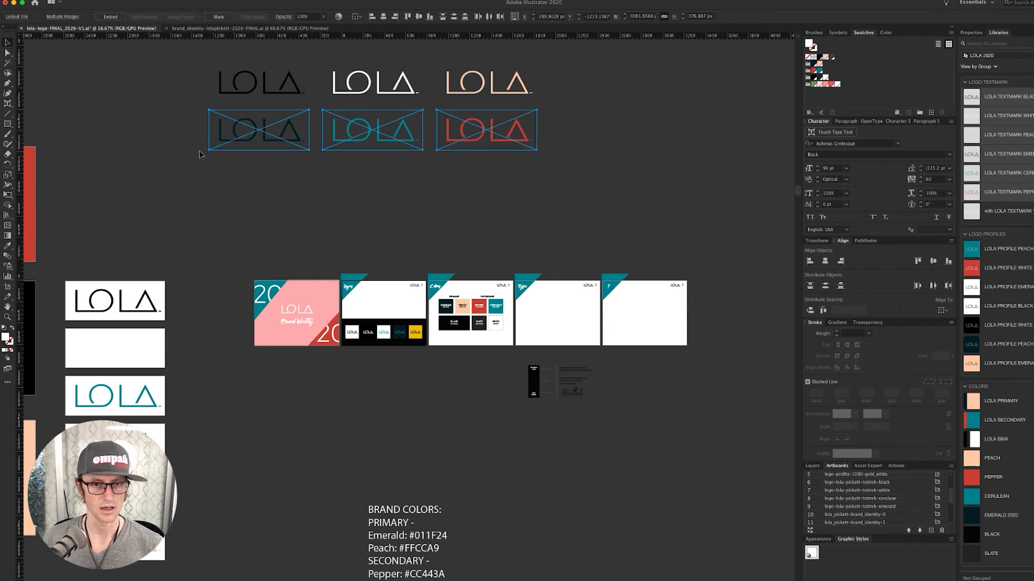
left_click(412, 187)
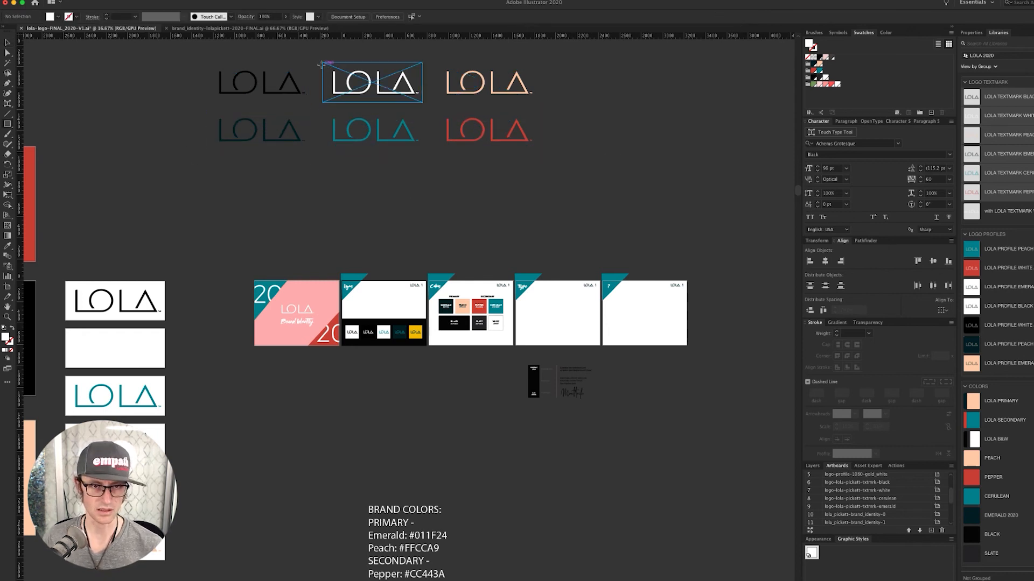
- Draw a black rectangle over the white LOLA logo and send it behind the logo
left_click_drag(322, 62, 423, 103)
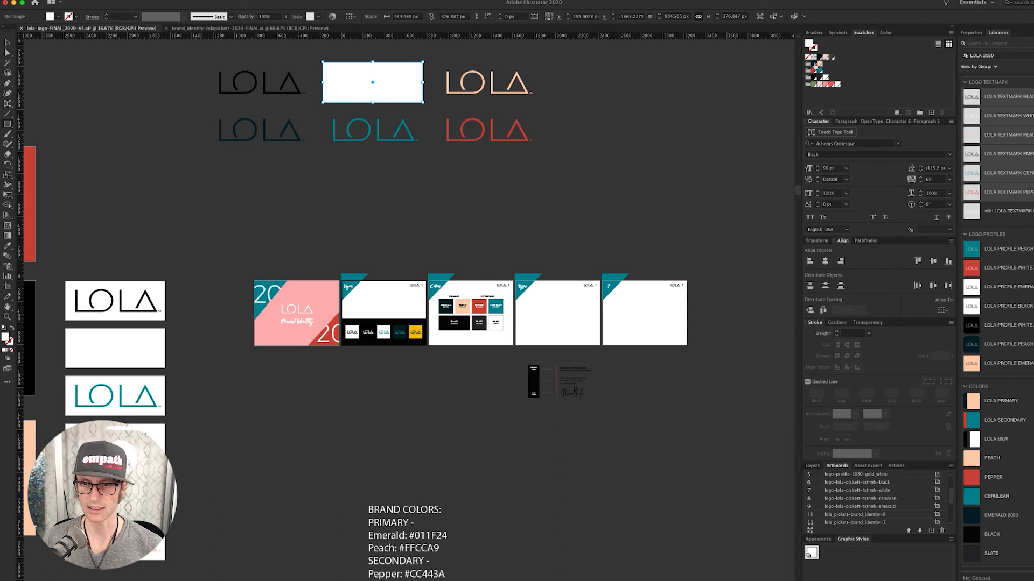
left_click(814, 64)
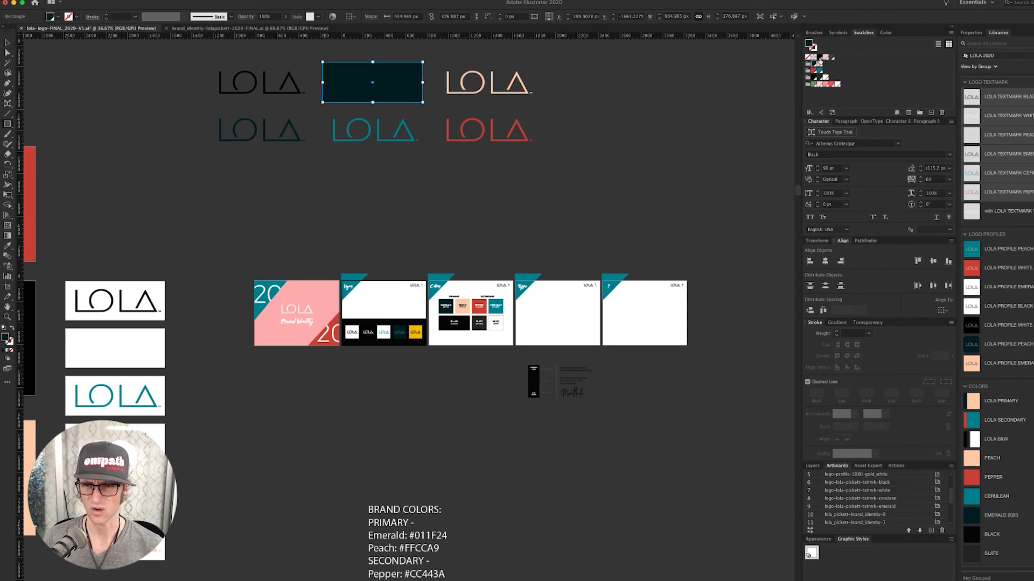
left_click(814, 78)
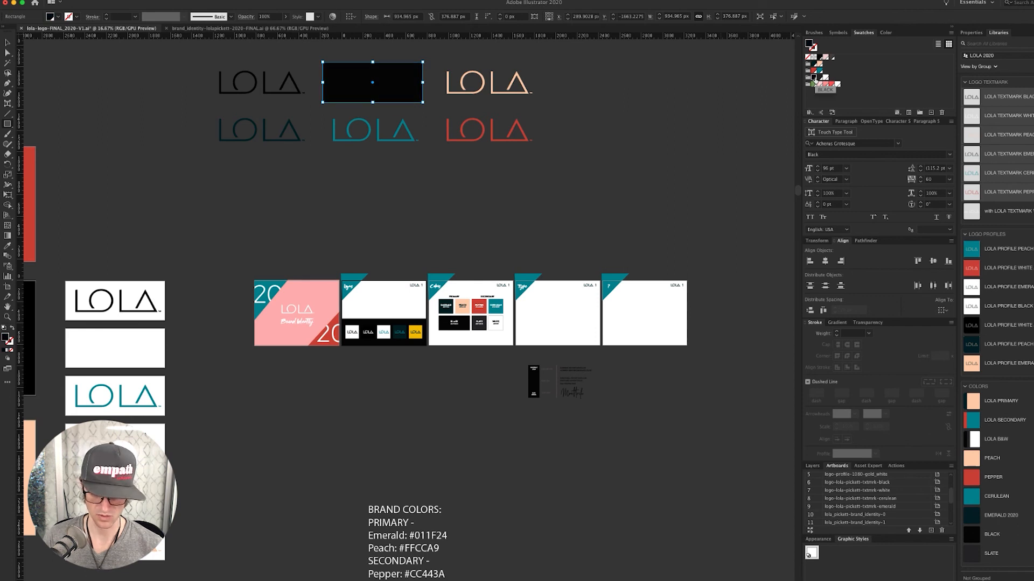
key("super+shift+bracketleft")
left_click(522, 171)
- Scale the six LOLA logos down around their centre and zoom in on the Logos artboard
left_click_drag(551, 54, 203, 175)
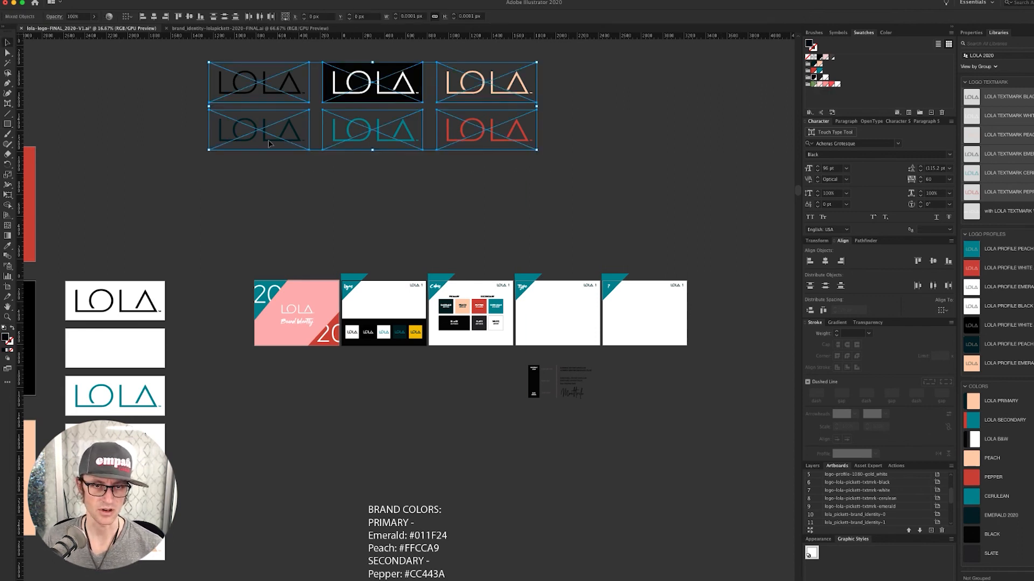
left_click_drag(536, 62, 475, 227)
left_click(413, 307, "super")
left_click(418, 310, "super")
left_click(404, 316, "super")
left_click(323, 344, "super")
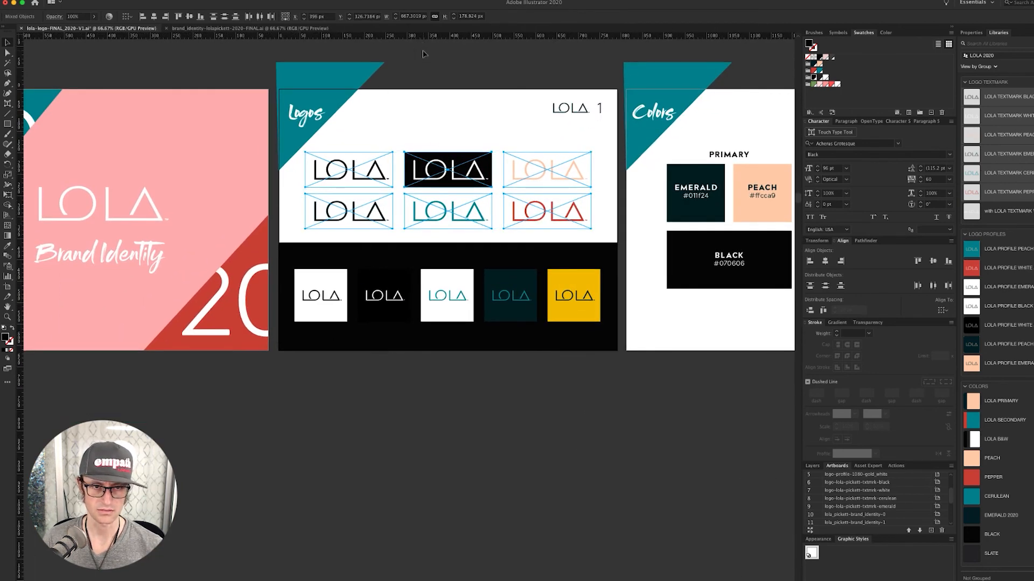
left_click(425, 58)
- Bring the Colors slide's PEPPER and SLATE into view and drag-select with the Direct Selection tool
left_click_drag(477, 79, 415, 95)
key("a")
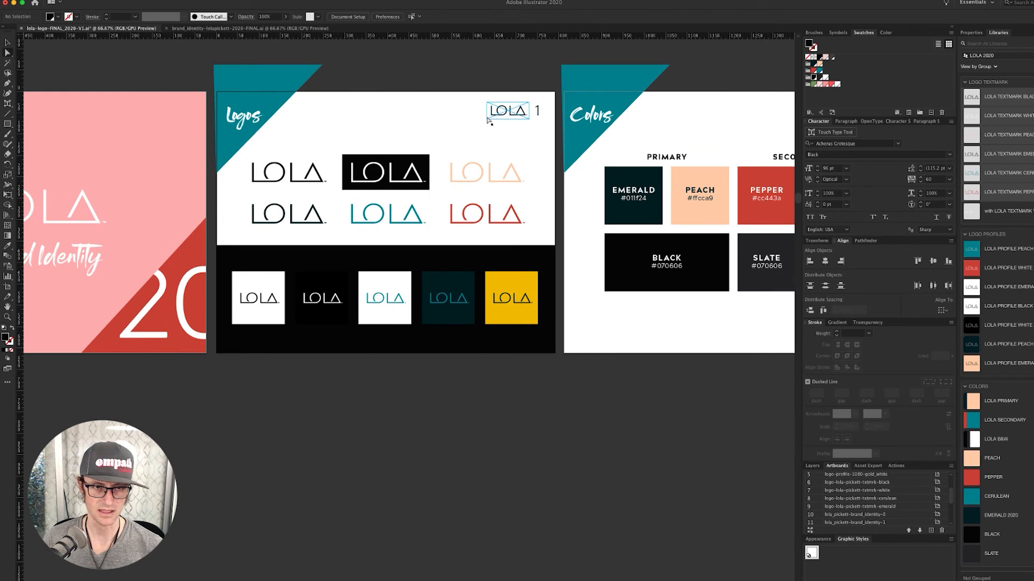
left_click_drag(538, 112, 390, 124)
- Add a 'TEXTMARKS' heading above the logos on the Logos slide
left_click(389, 123)
type("TEXT")
type("MARKS")
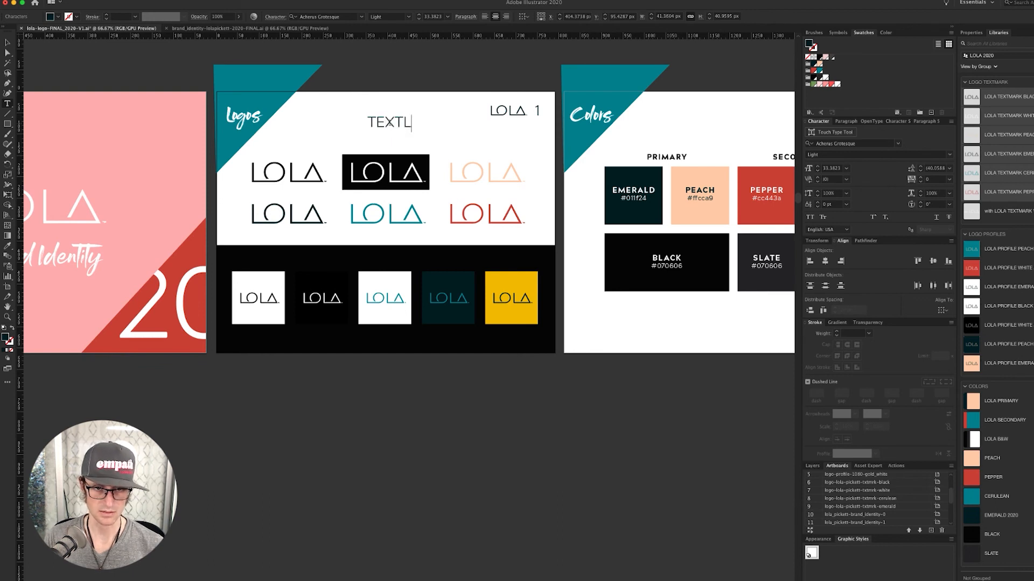
key("Escape")
left_click(522, 155)
- Nudge the top row of textmarks and the second row of LOLA images upward
left_click_drag(538, 162, 267, 178)
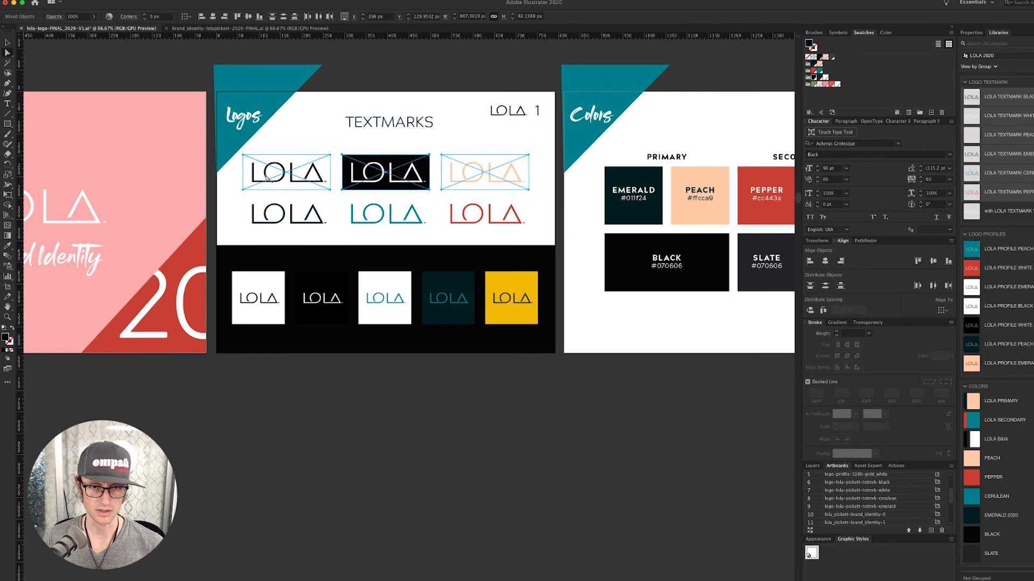
key("shift+Up")
key("shift+Up")
key("super+shift+a")
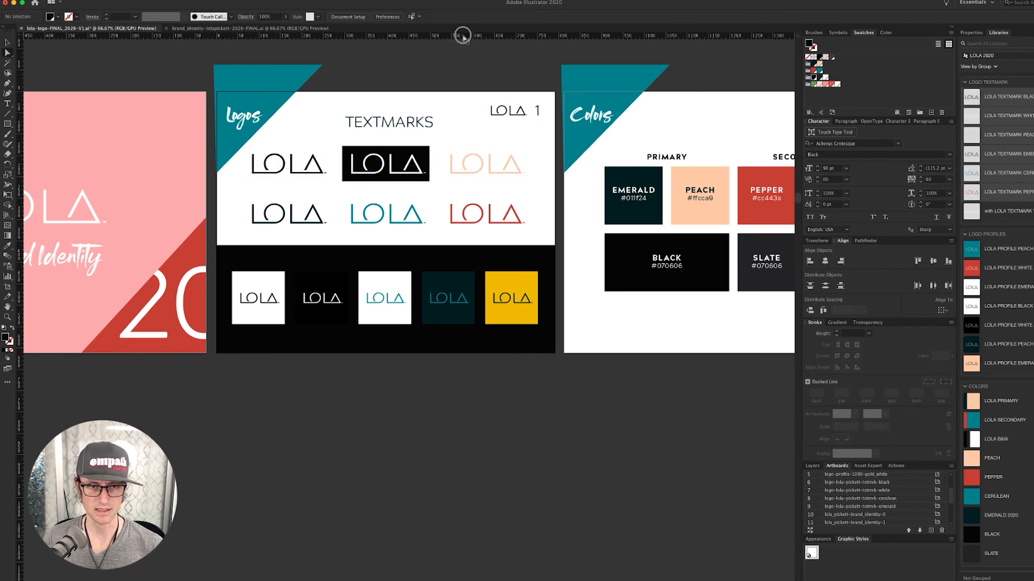
scroll(485, 59, "down", 5)
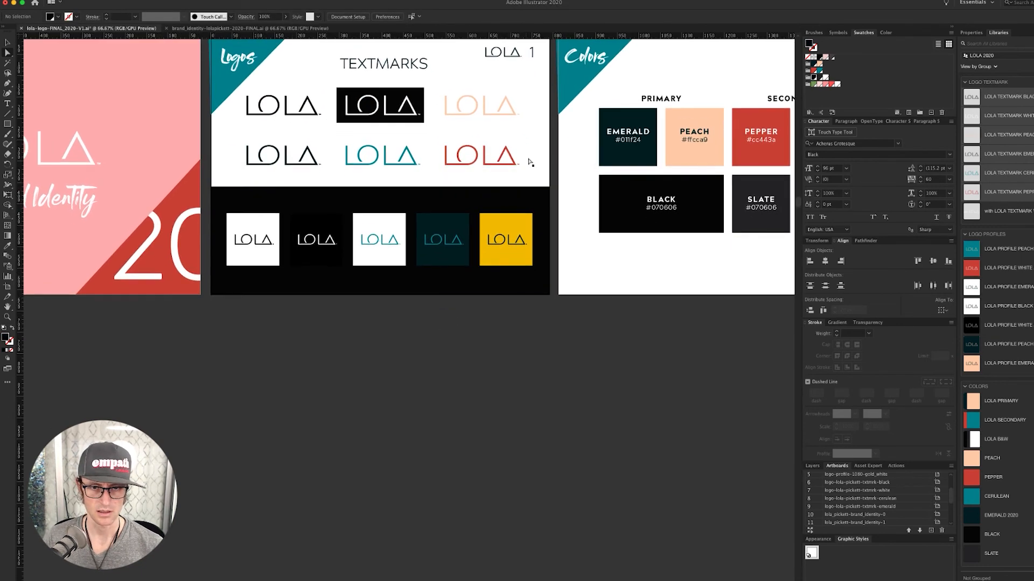
left_click_drag(389, 161, 278, 168)
key("shift+Up")
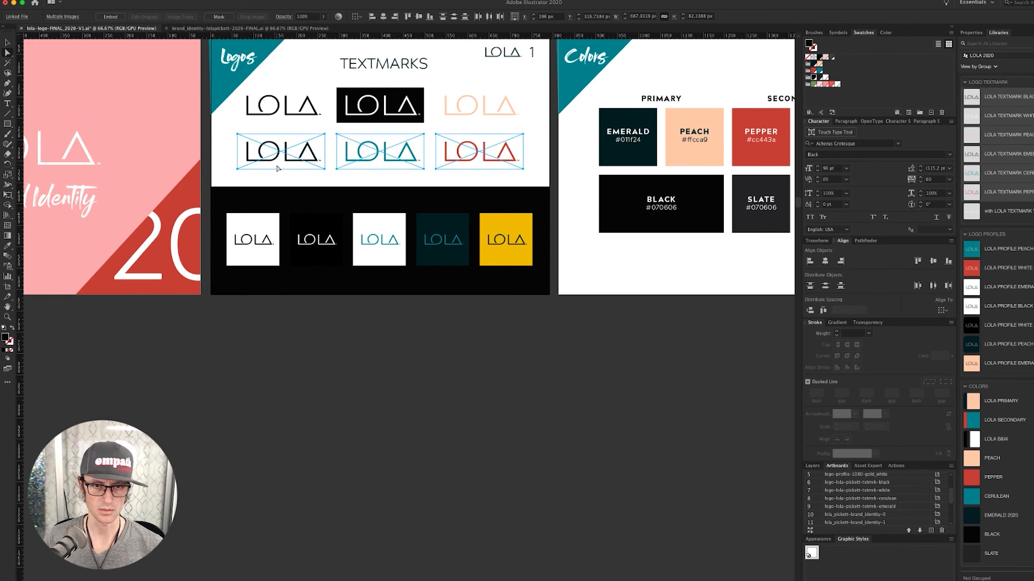
key("super+shift+a")
- Delete the five LOLA tiles in the black band
key("v")
left_click_drag(520, 361, 245, 217)
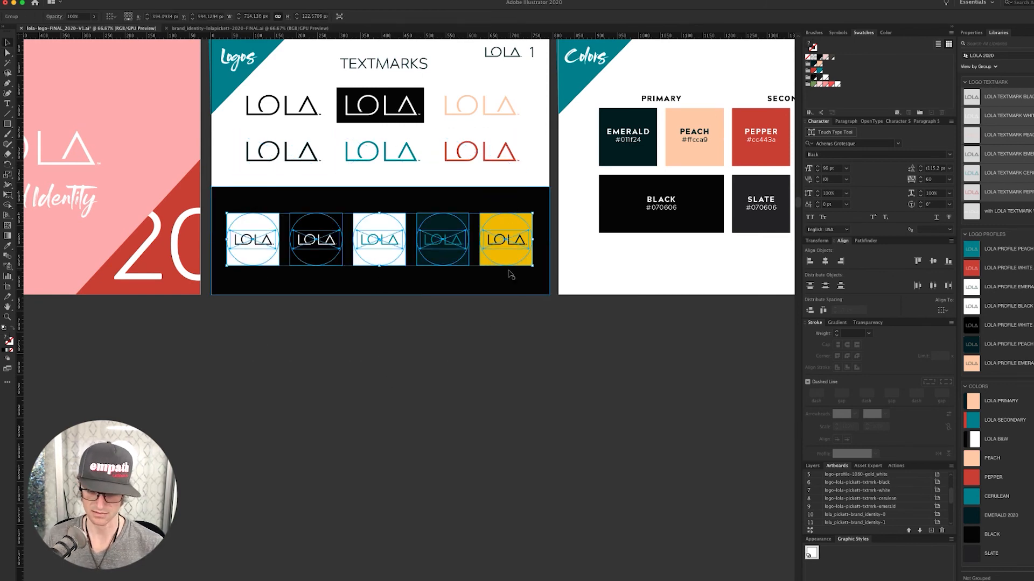
key("Delete")
- Load the seven LOLA PROFILE library items for placing on the canvas
left_click(994, 251)
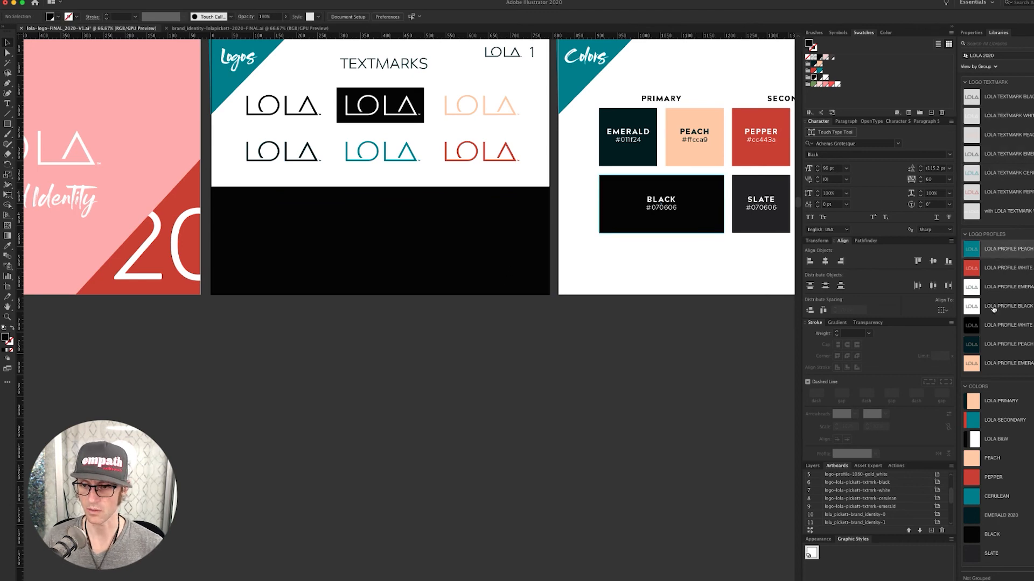
left_click(999, 366, "shift")
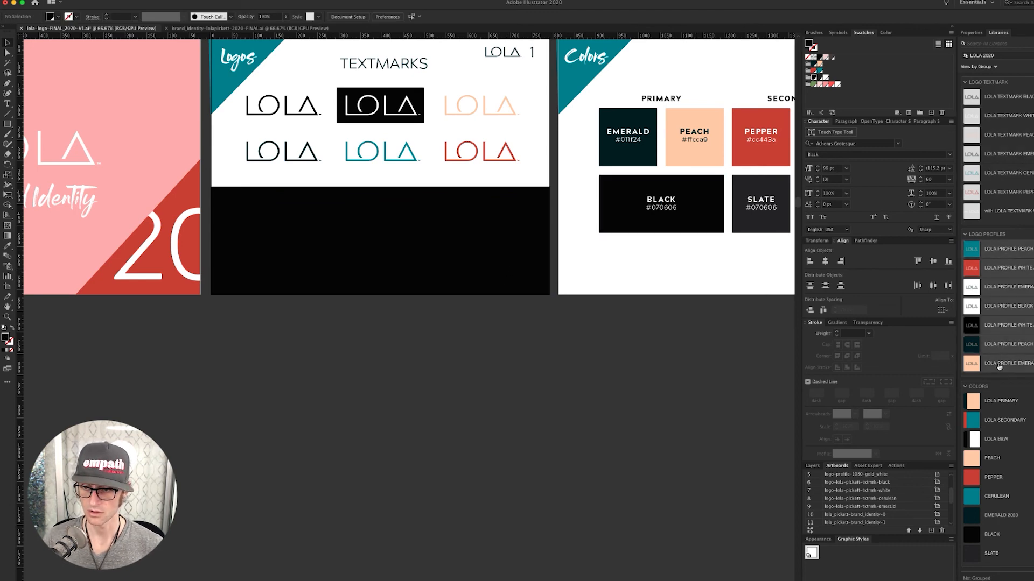
key("super+minus")
key("super+minus")
key("super+minus")
key("super+minus")
left_click_drag(996, 361, 379, 101)
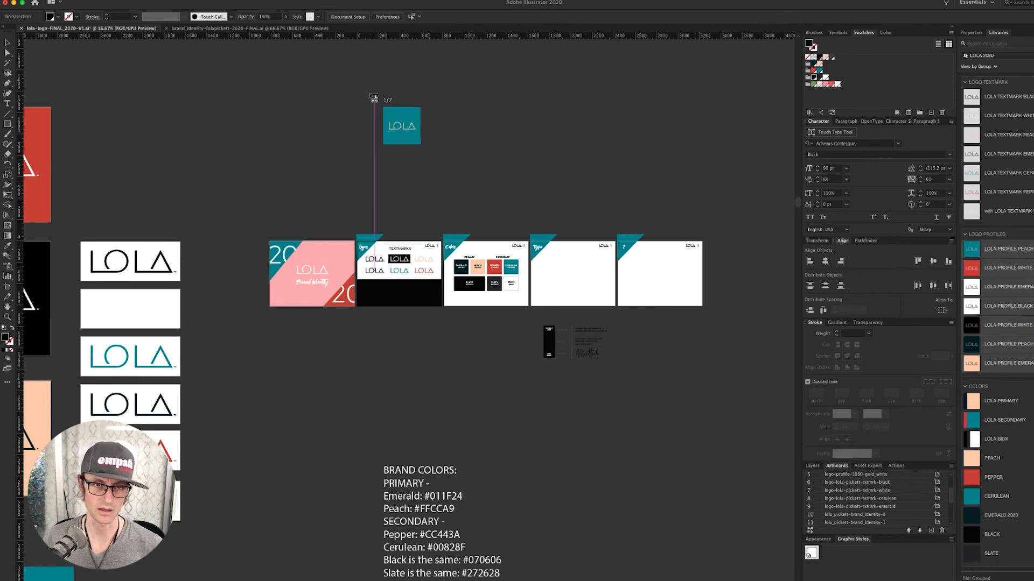
key("Escape")
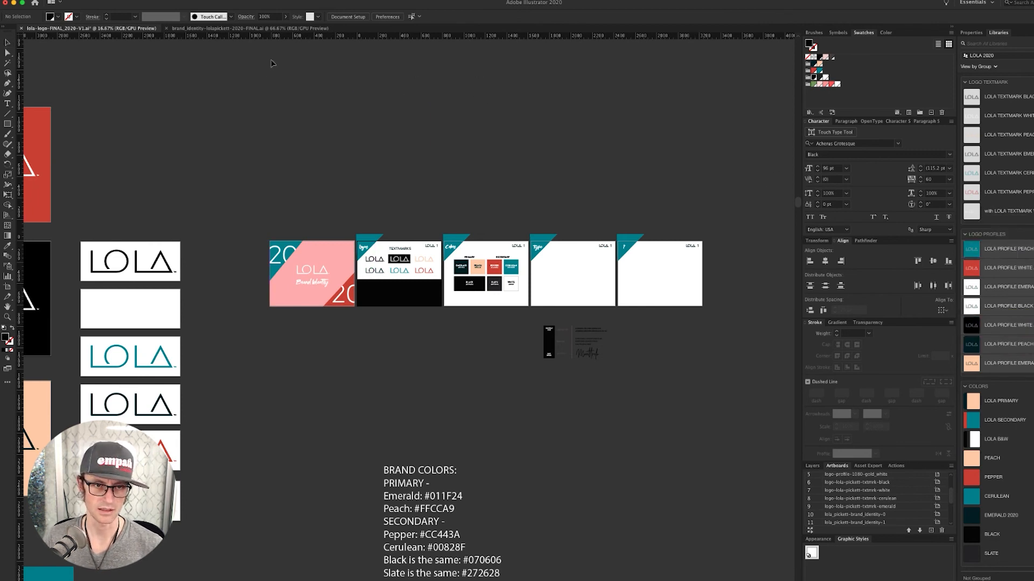
- Place the seven LOLA profile squares in a row above the slides
left_click(271, 60)
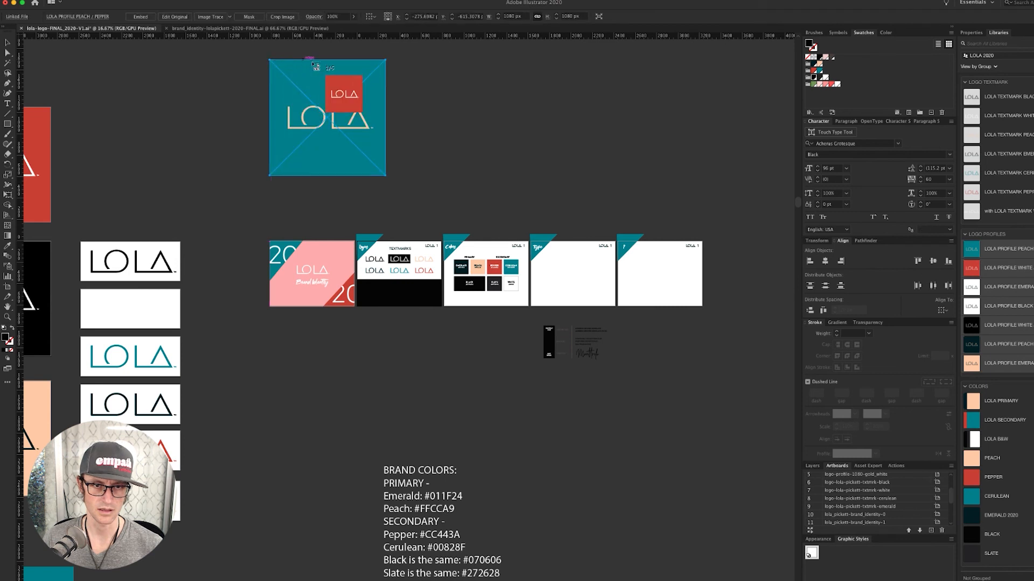
left_click(393, 60)
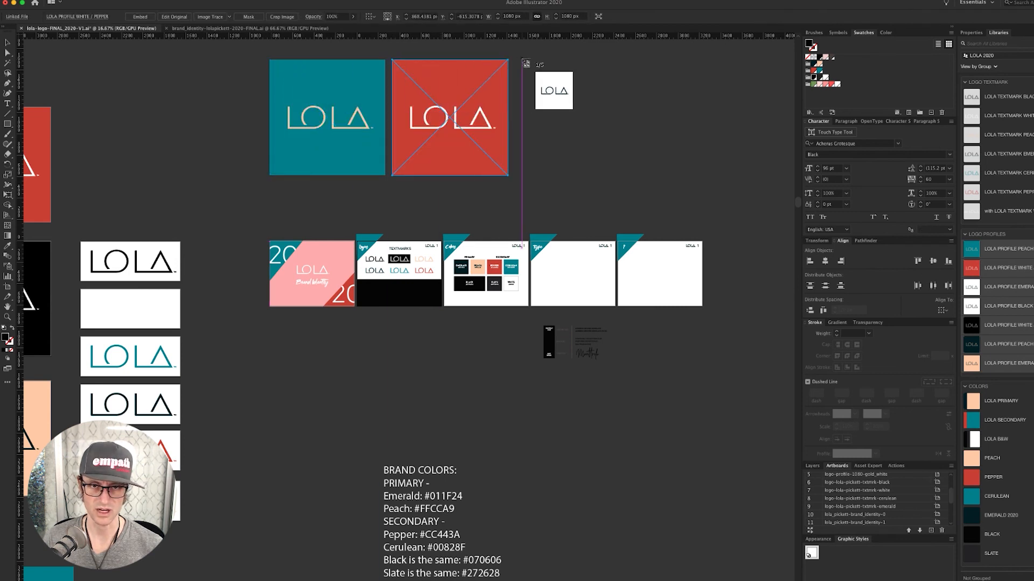
left_click(519, 60)
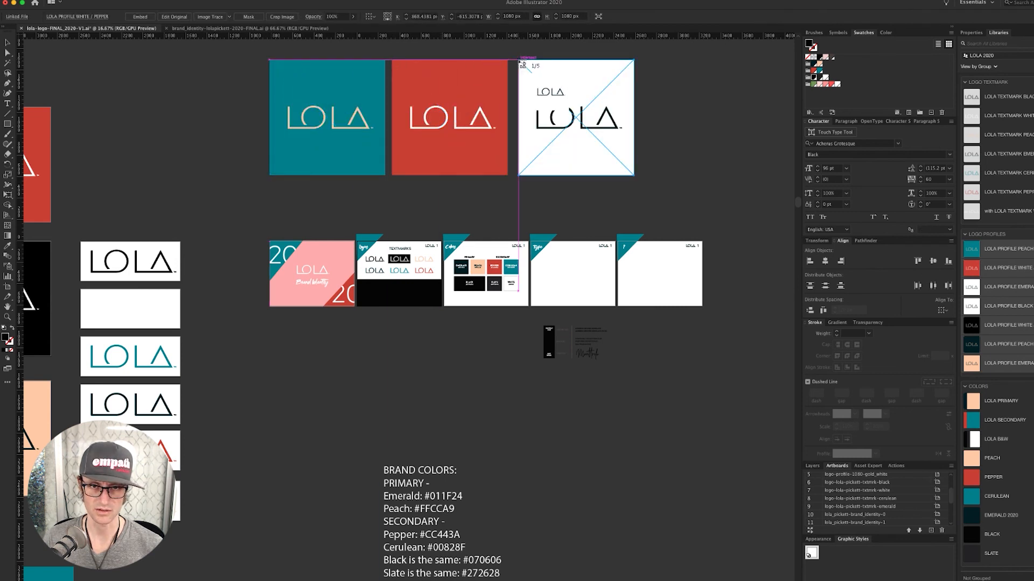
left_click(642, 60)
scroll(606, 93, "right", 3)
scroll(606, 92, "right", 2)
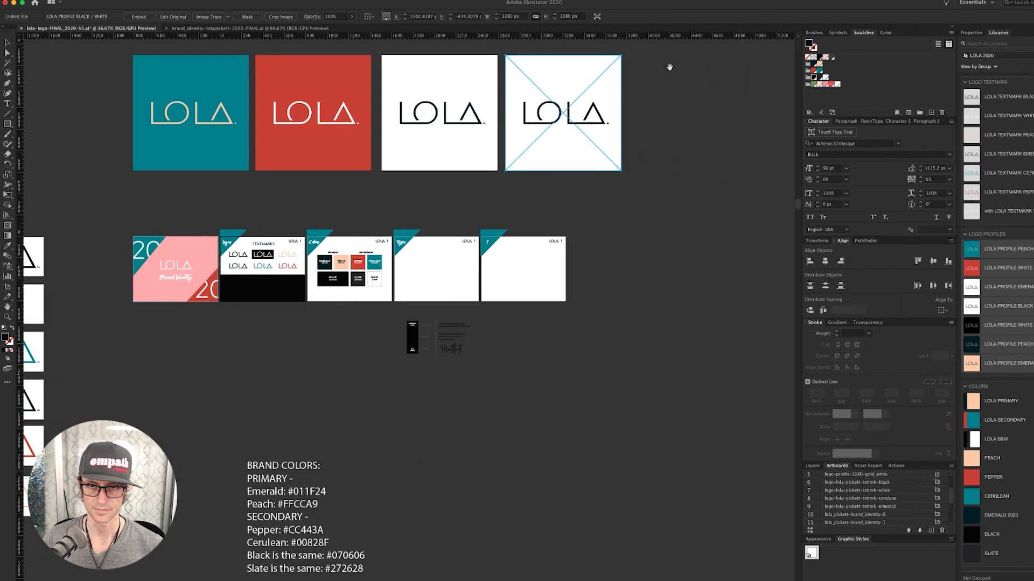
left_click(629, 54)
scroll(683, 85, "right", 5)
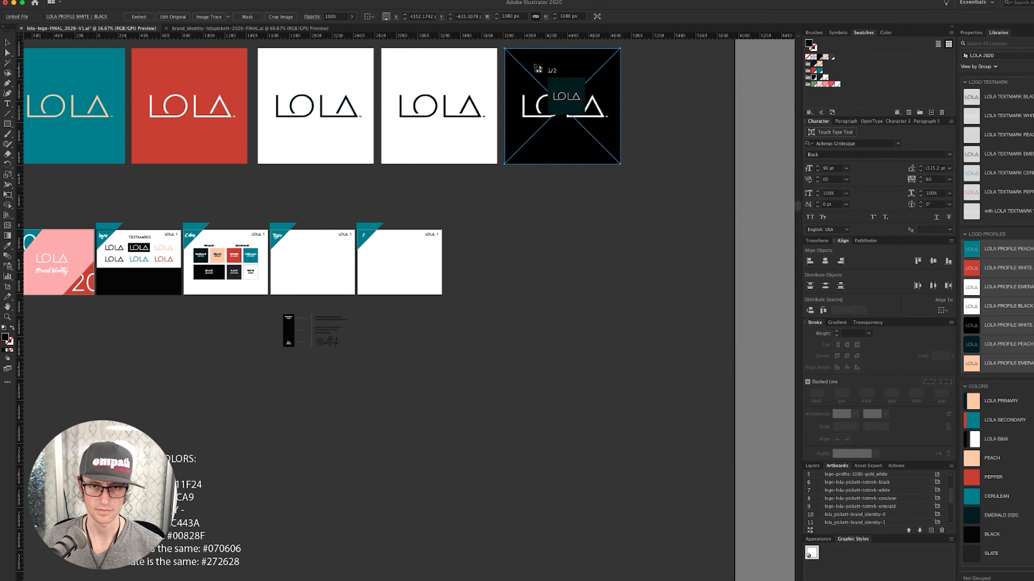
left_click(555, 49)
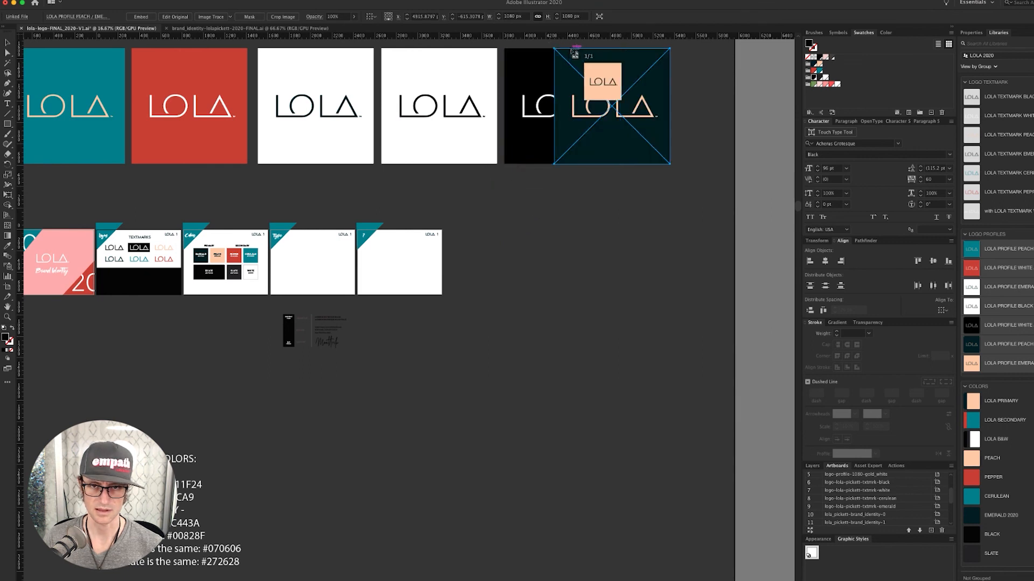
left_click(570, 49)
- Move the peach and emerald squares to the row's left end, then shrink all seven squares
left_click_drag(659, 125, 25, 124)
scroll(164, 119, "left", 5)
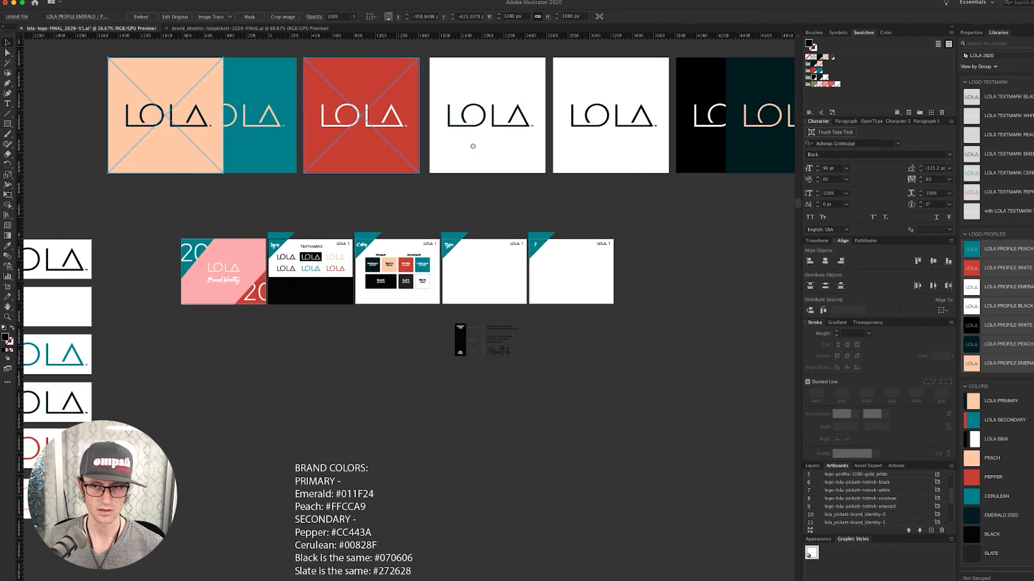
left_click_drag(744, 145, 175, 145)
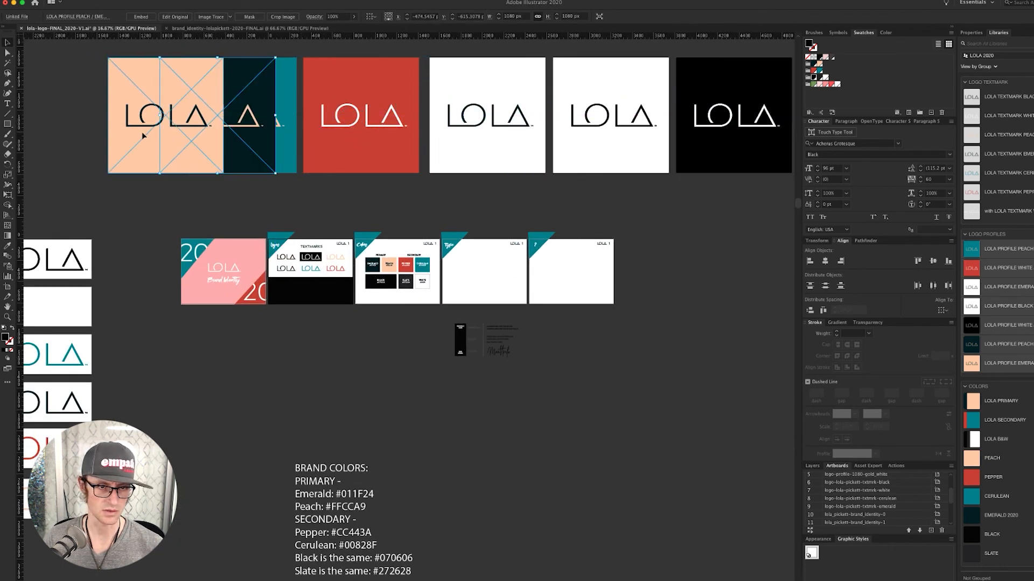
left_click(360, 128)
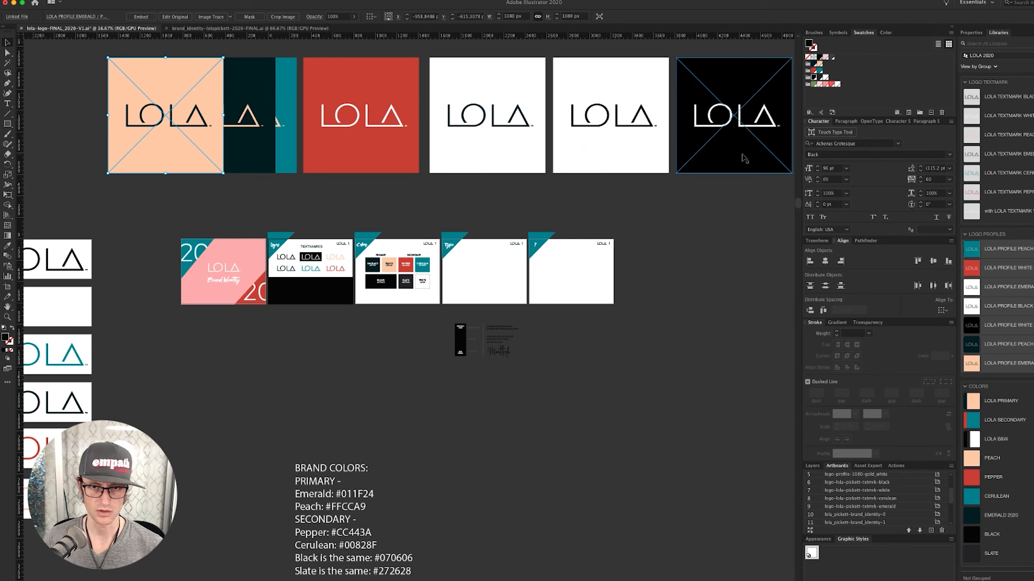
left_click(622, 155)
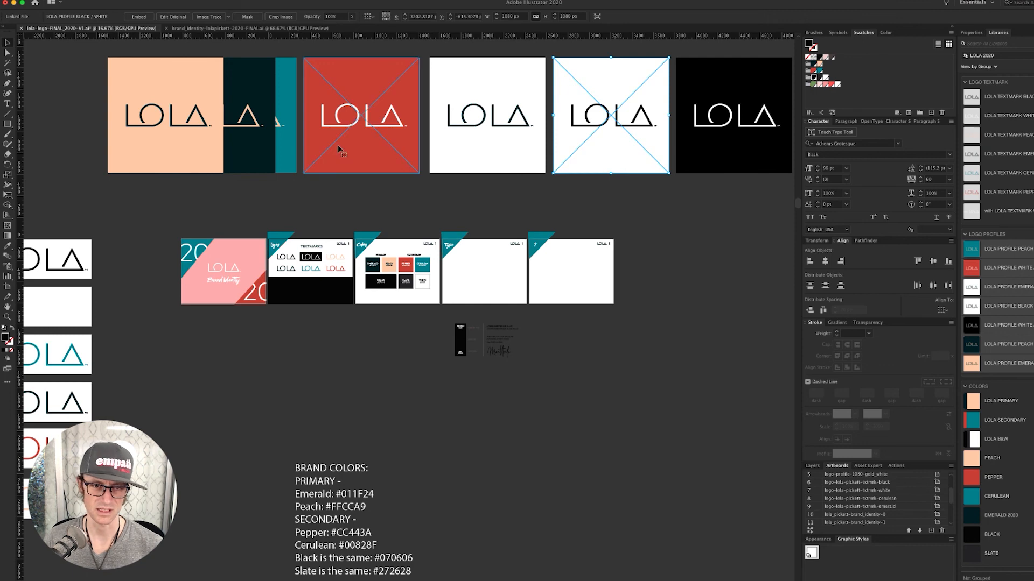
left_click_drag(749, 199, 195, 101)
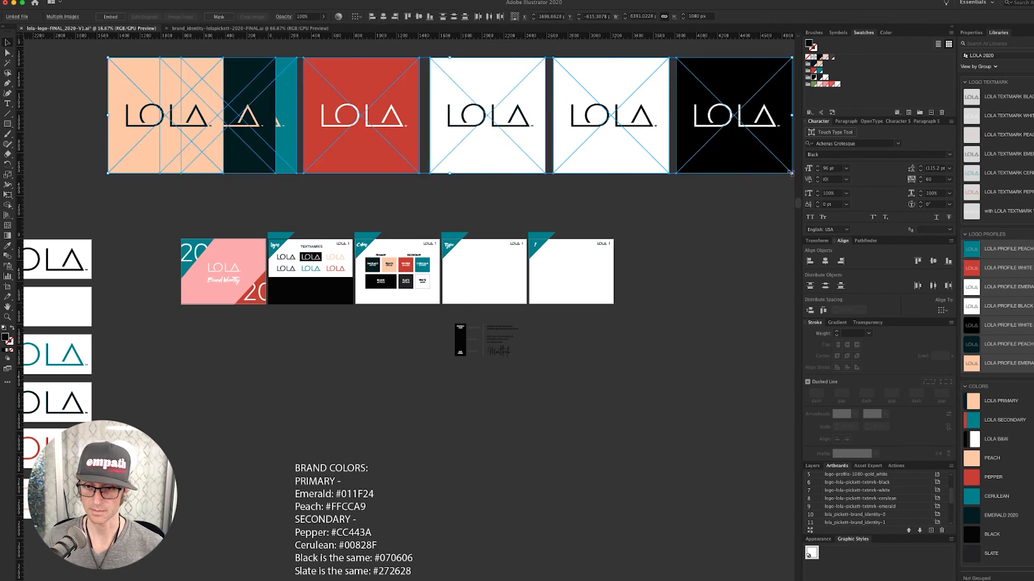
left_click_drag(789, 172, 584, 160)
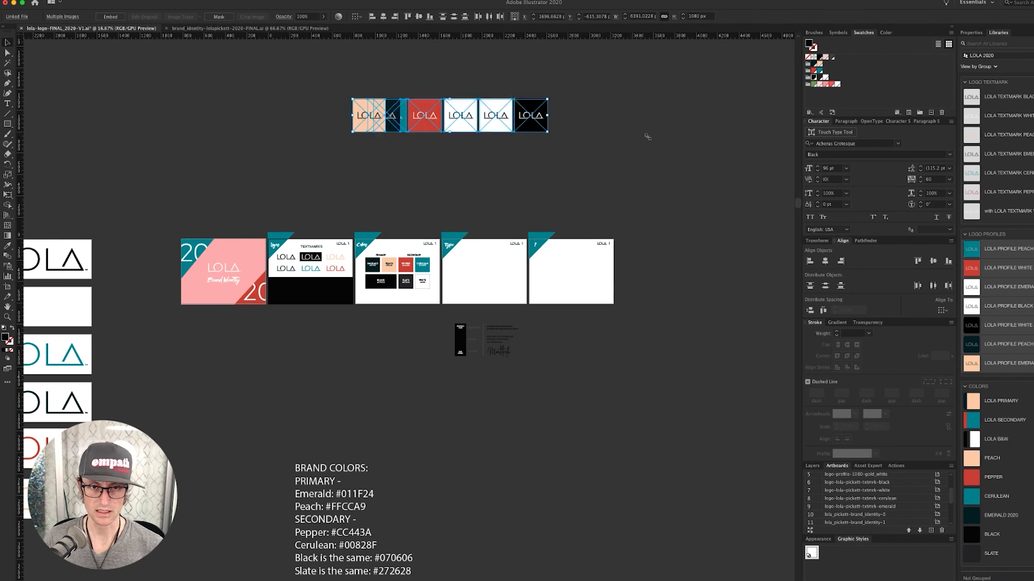
- Space the squares 20 px apart with peach as key object, then halve the row's size
left_click(514, 153)
left_click_drag(366, 115, 279, 115)
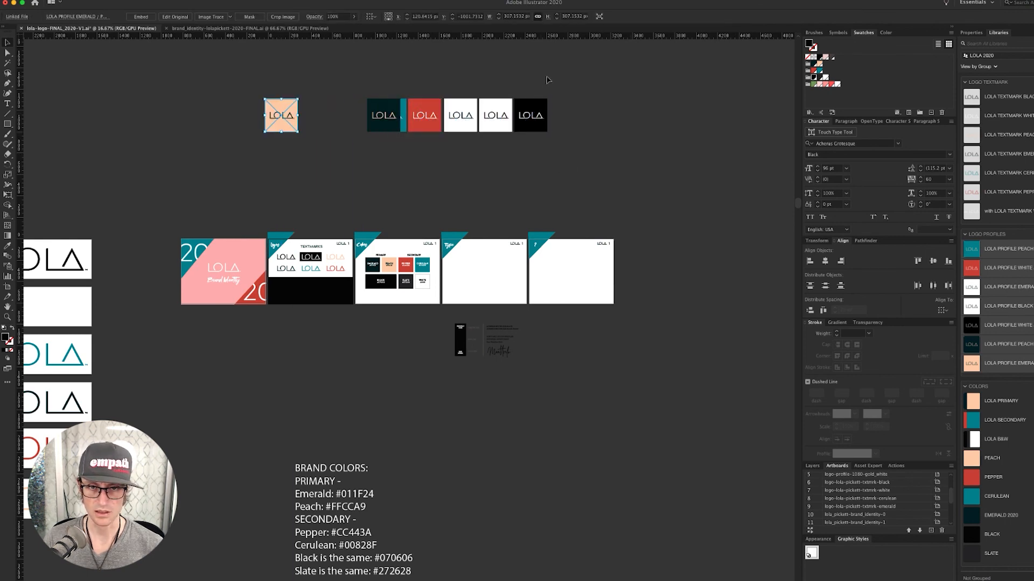
left_click_drag(254, 148, 254, 149)
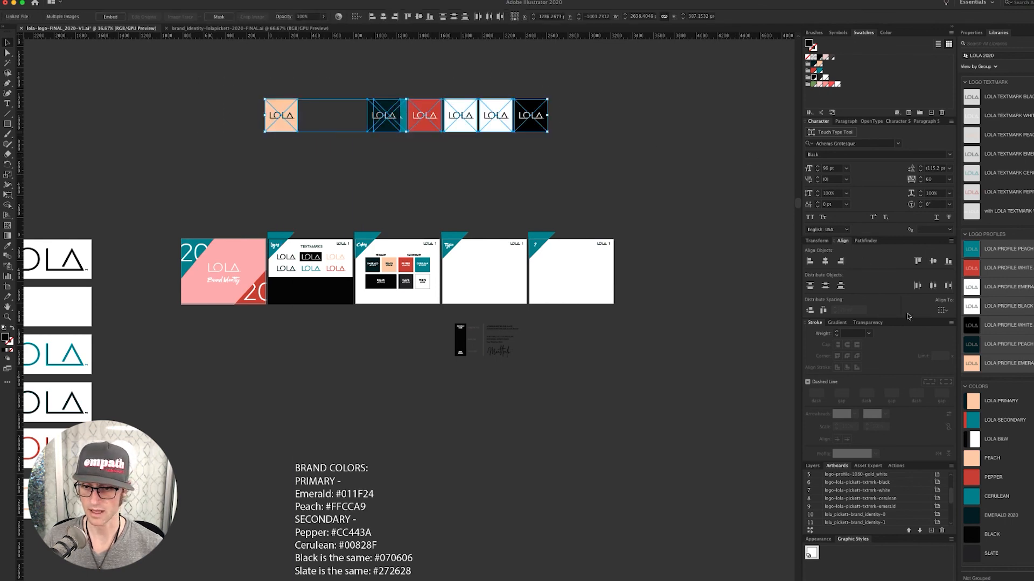
left_click(279, 110)
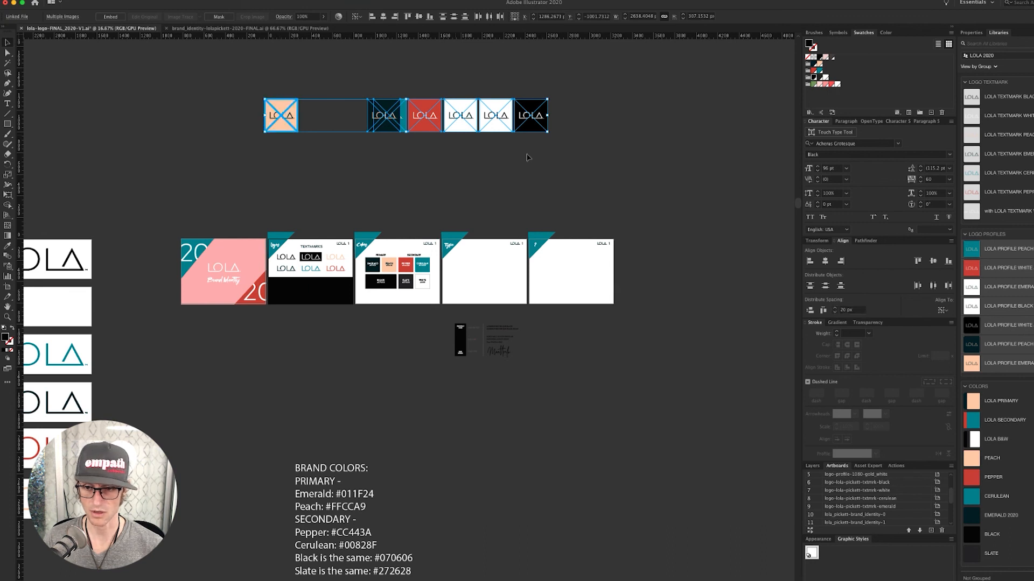
left_click(823, 310)
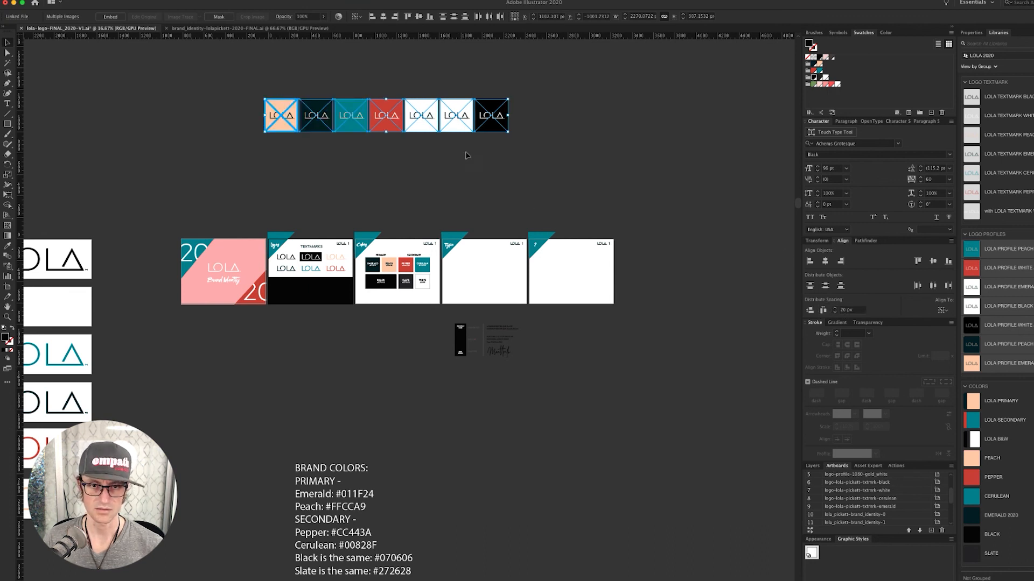
left_click_drag(509, 99, 369, 291)
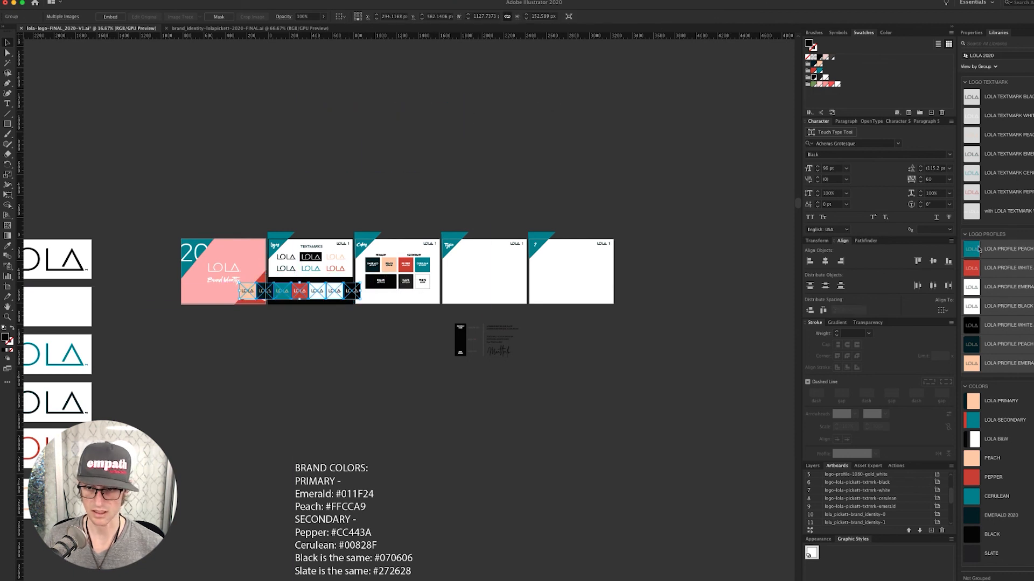
- Center the row horizontally on the artboard, shrink it slightly, and zoom in on the slide
left_click(942, 311)
left_click(964, 341)
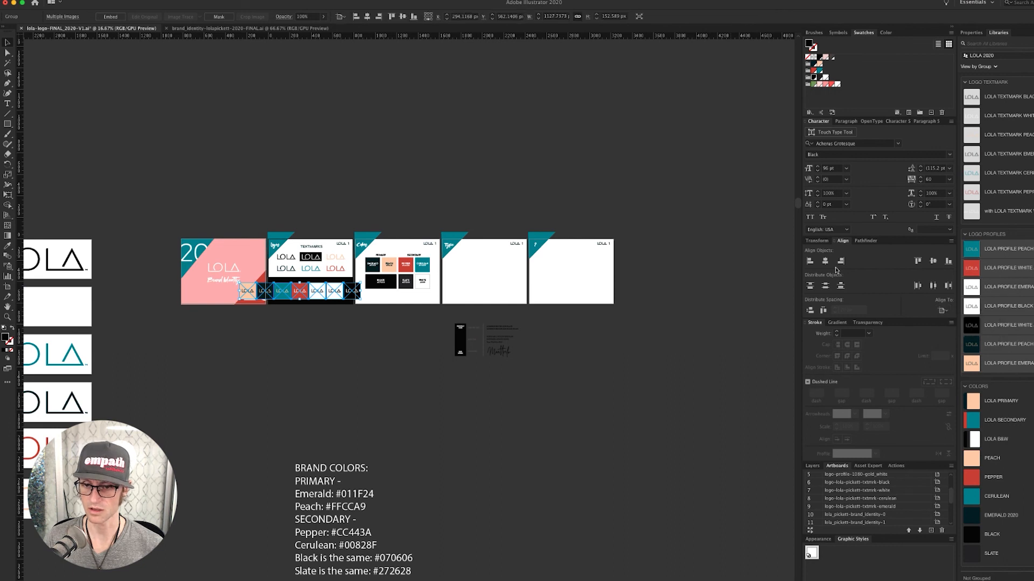
left_click(825, 263)
left_click_drag(371, 283, 346, 286)
left_click(367, 342)
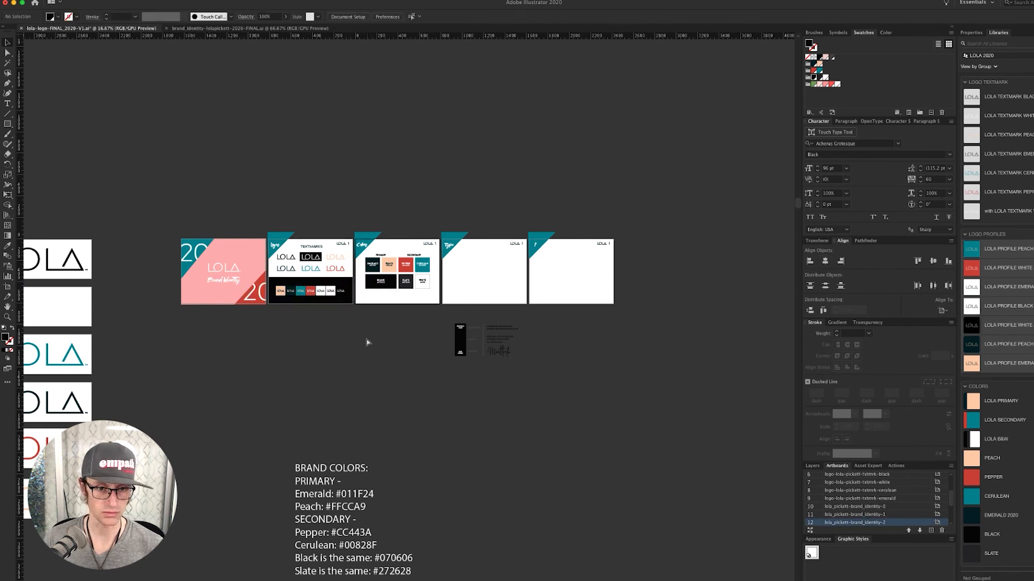
left_click(337, 302, "super")
left_click(321, 298, "super")
- Copy the TEXTMARKS heading onto the black band and make the copy white
left_click(472, 317, "super")
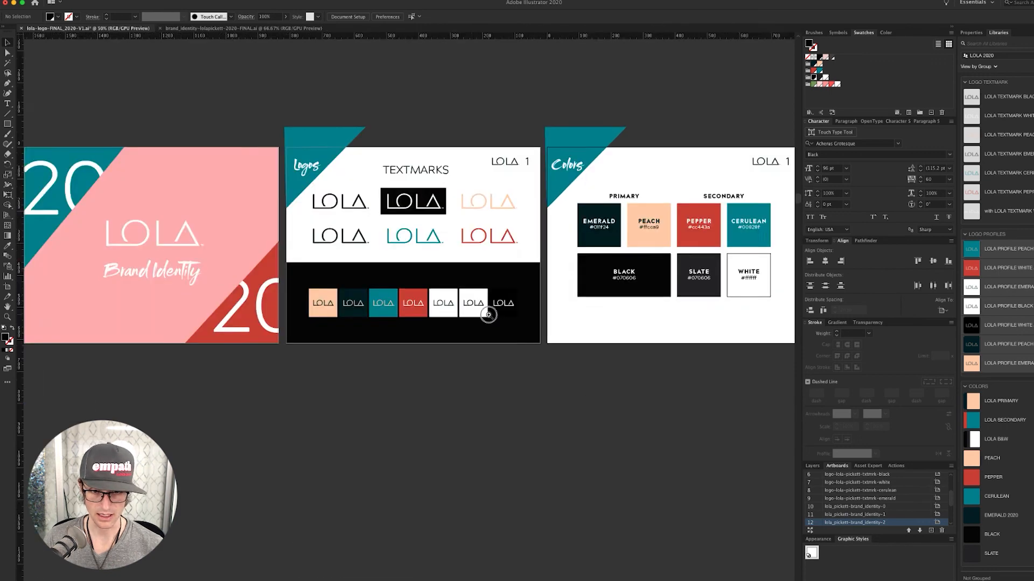
left_click(487, 316, "super")
left_click(337, 301, "super")
left_click_drag(388, 318, 508, 324)
key("a")
left_click_drag(522, 46, 508, 256)
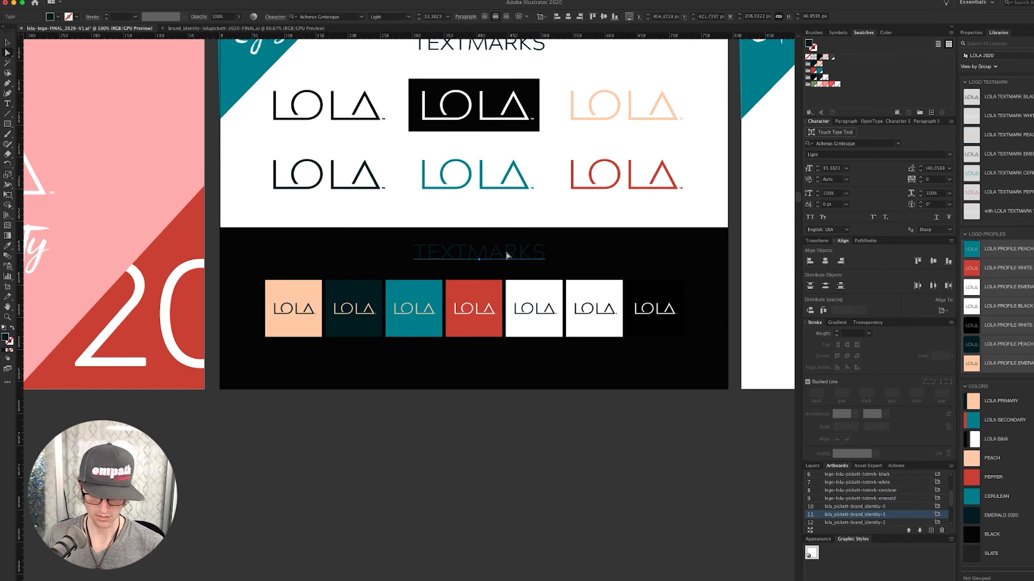
left_click(672, 50)
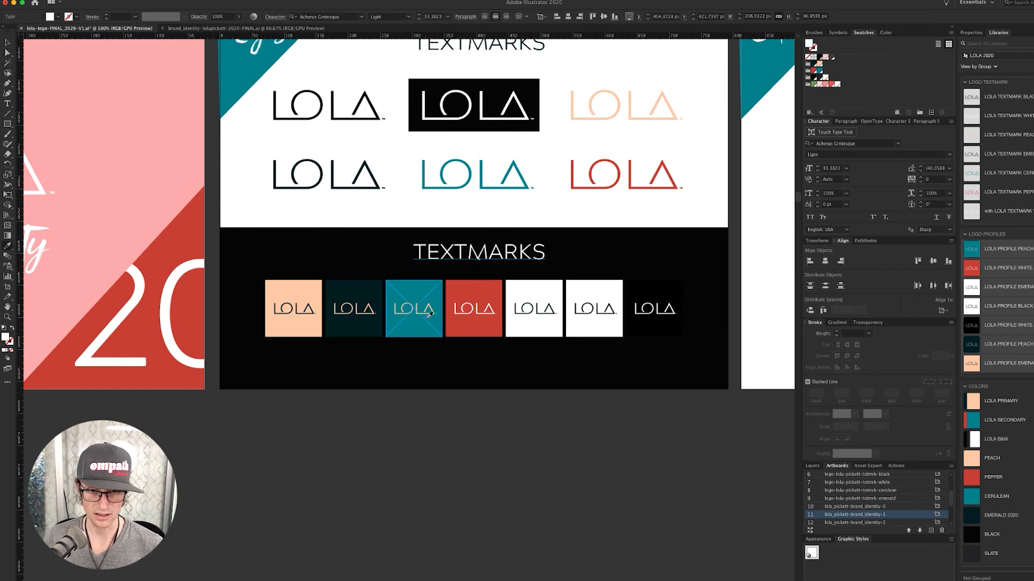
- Retype the copied heading as 'PROFILE TEXTMARKS'
key("t")
double_click(502, 255)
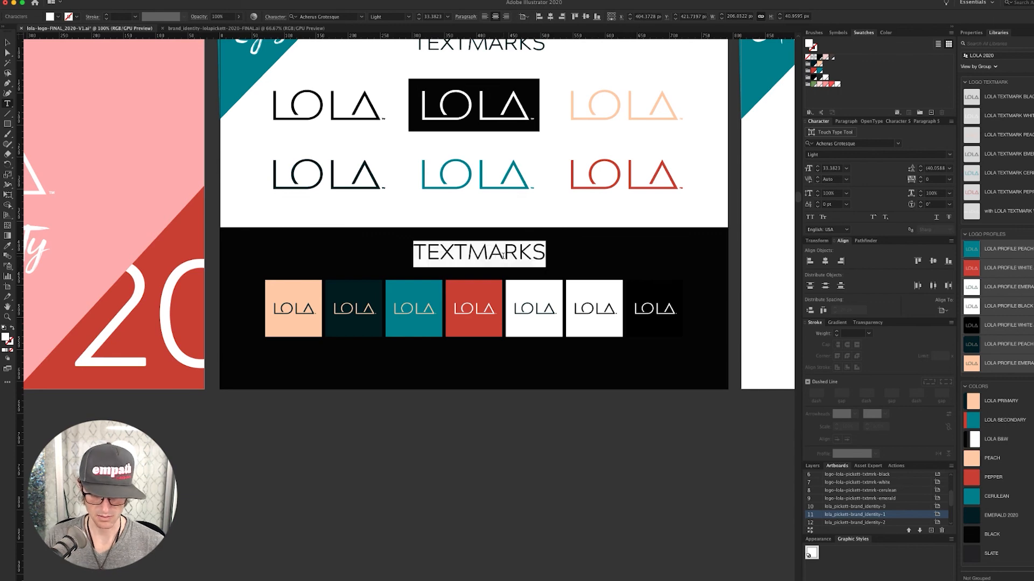
type("PROFILE")
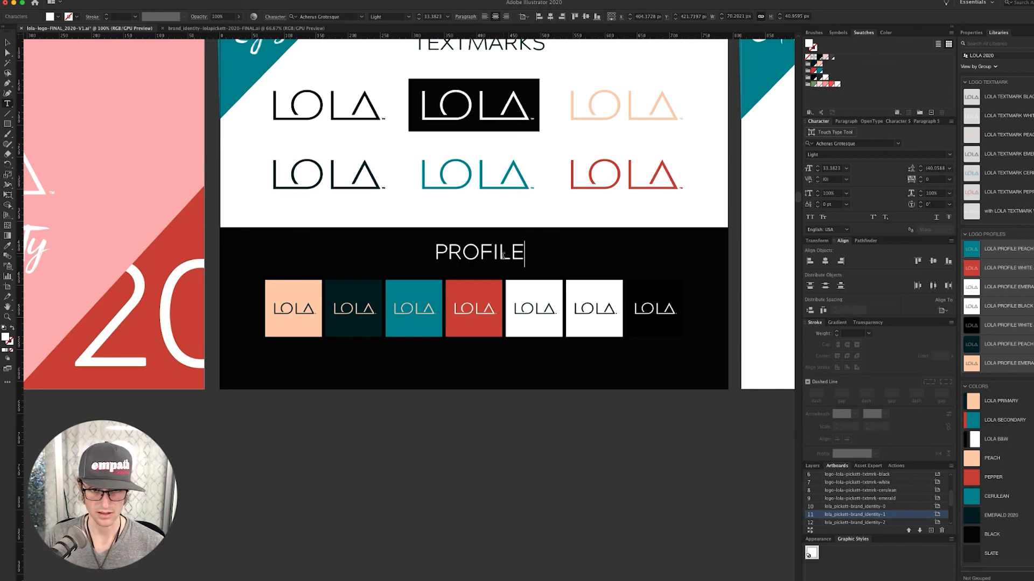
type(" LOG")
key("BackSpace")
key("BackSpace")
key("BackSpace")
type("TE")
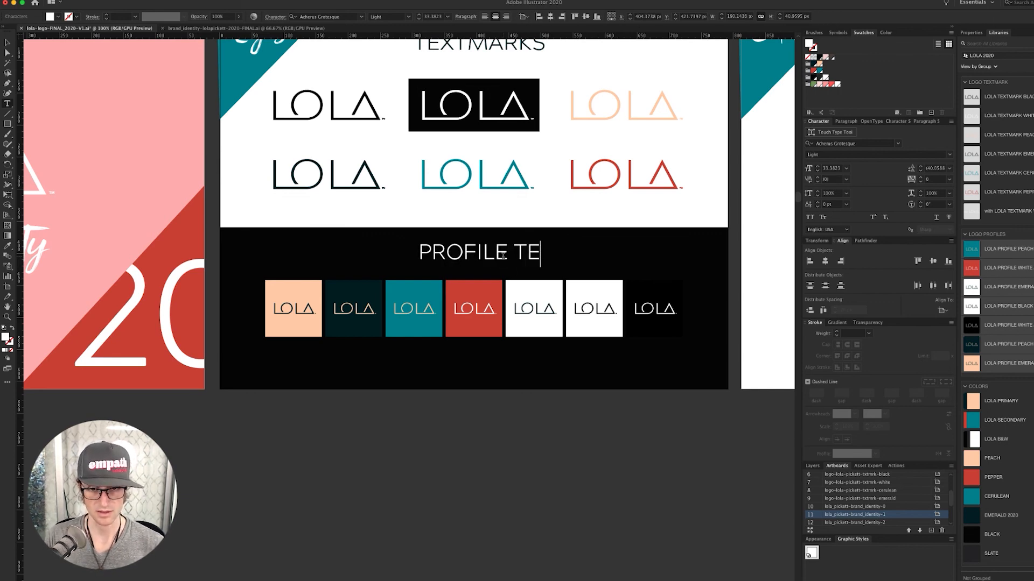
type("XTMARKS")
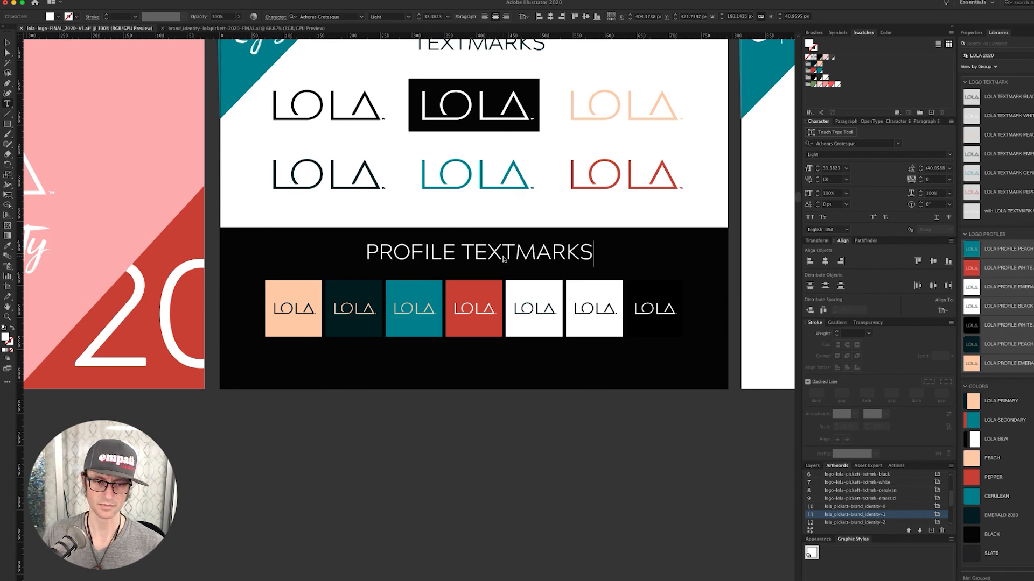
left_click(471, 478)
key("v")
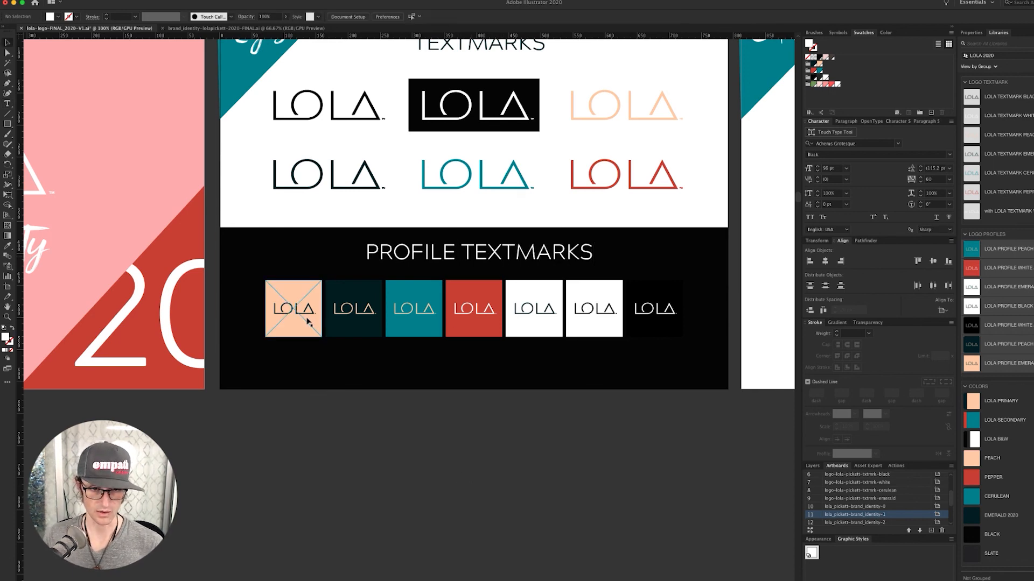
- Spread out the end squares and evenly distribute all seven profile squares among themselves
left_click(309, 323)
left_click_drag(309, 323, 290, 323)
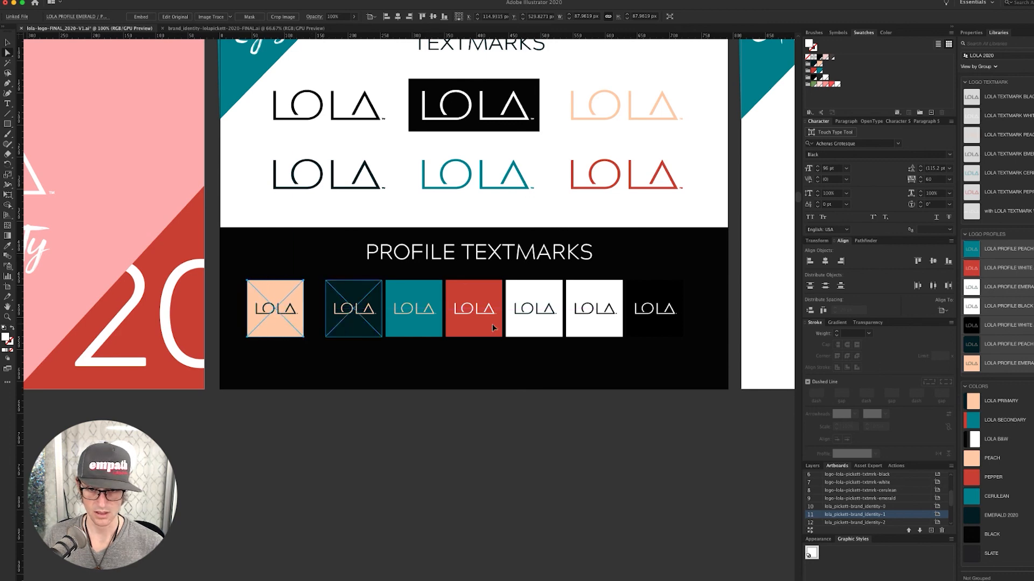
left_click_drag(659, 330, 683, 330)
double_click(677, 331)
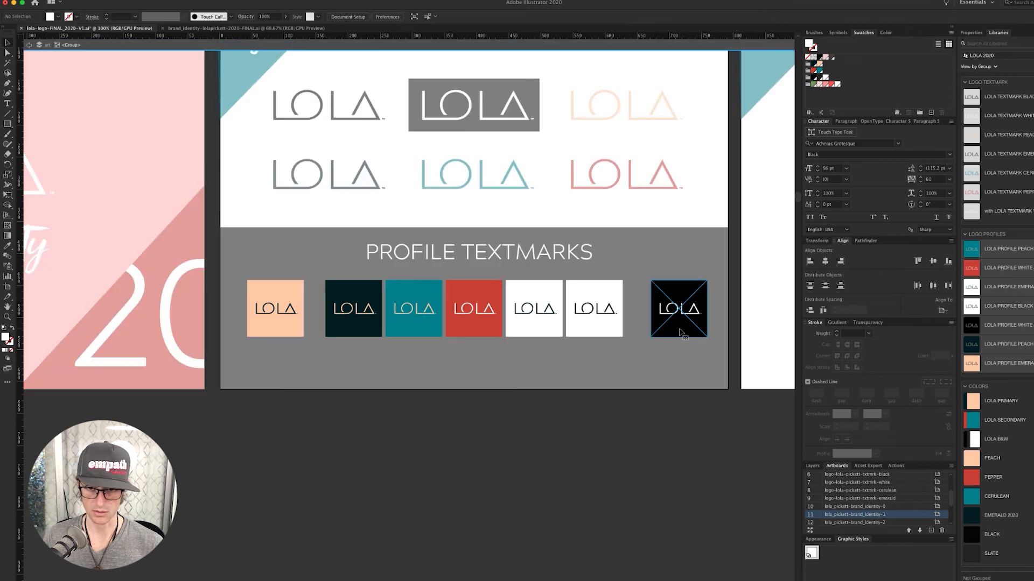
key("super+a")
left_click(949, 312)
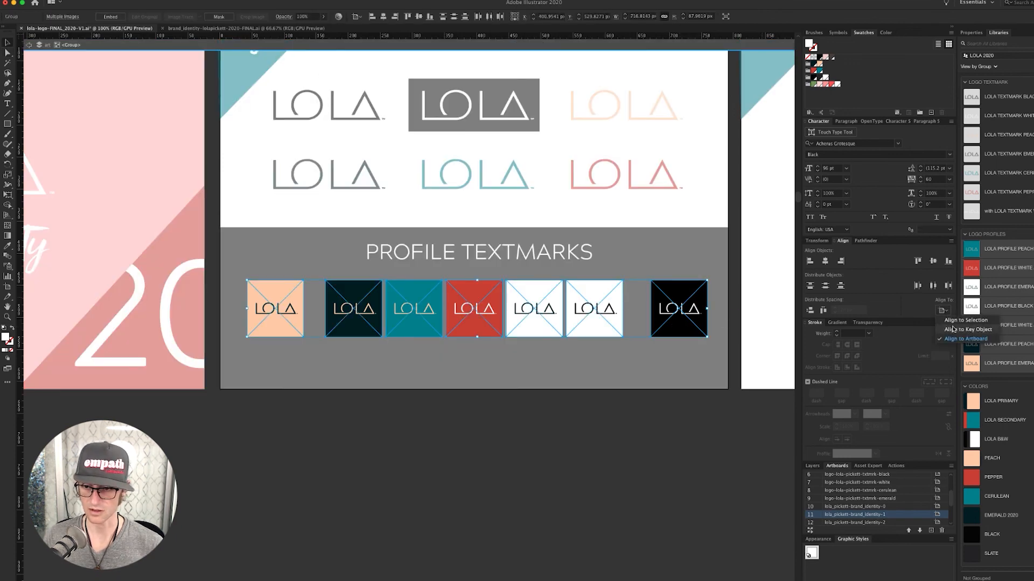
left_click(958, 319)
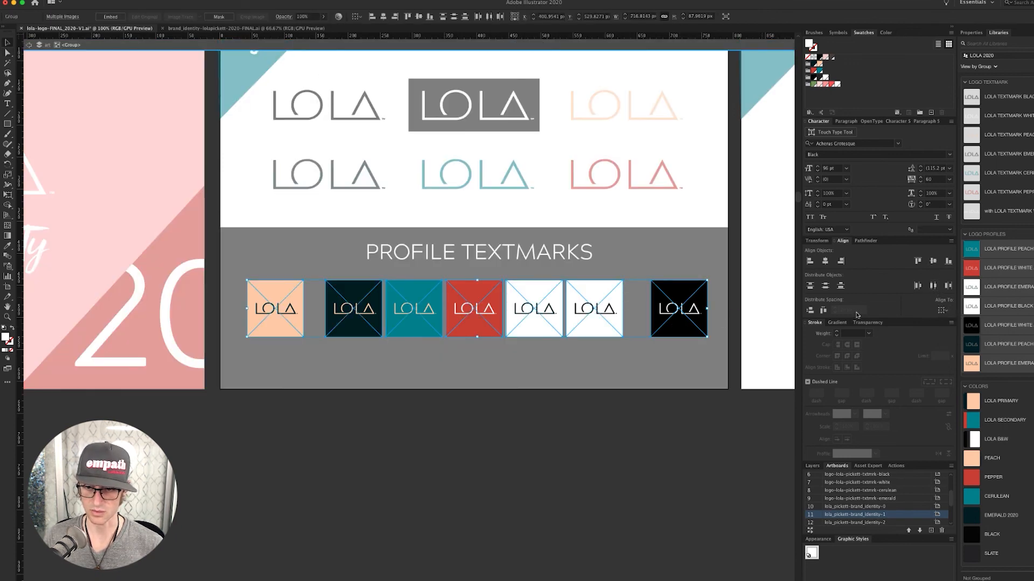
left_click(823, 311)
- Lower the squares row and the PROFILE TEXTMARKS heading slightly, then zoom out to all slides
double_click(589, 476)
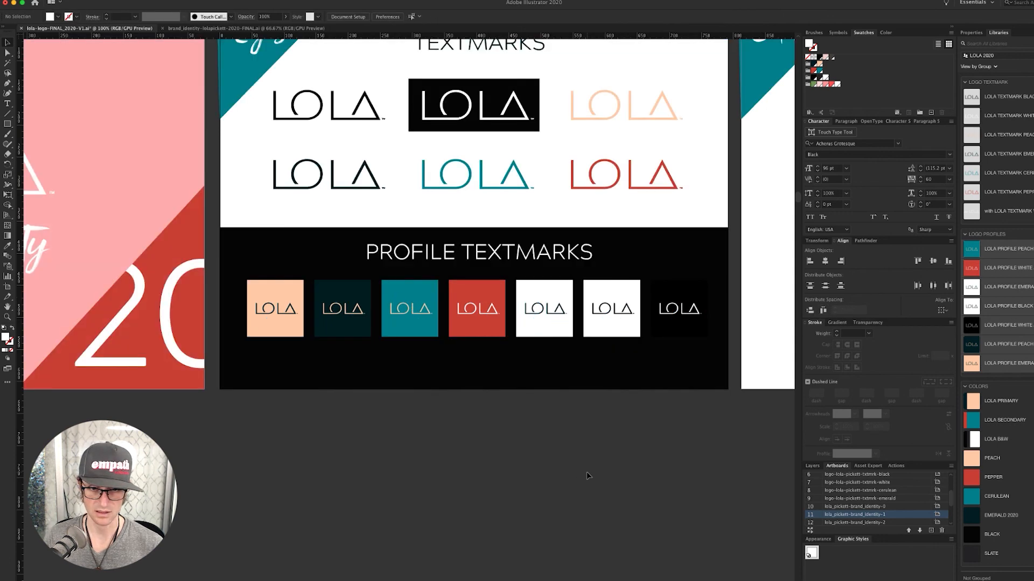
left_click_drag(556, 320, 559, 332)
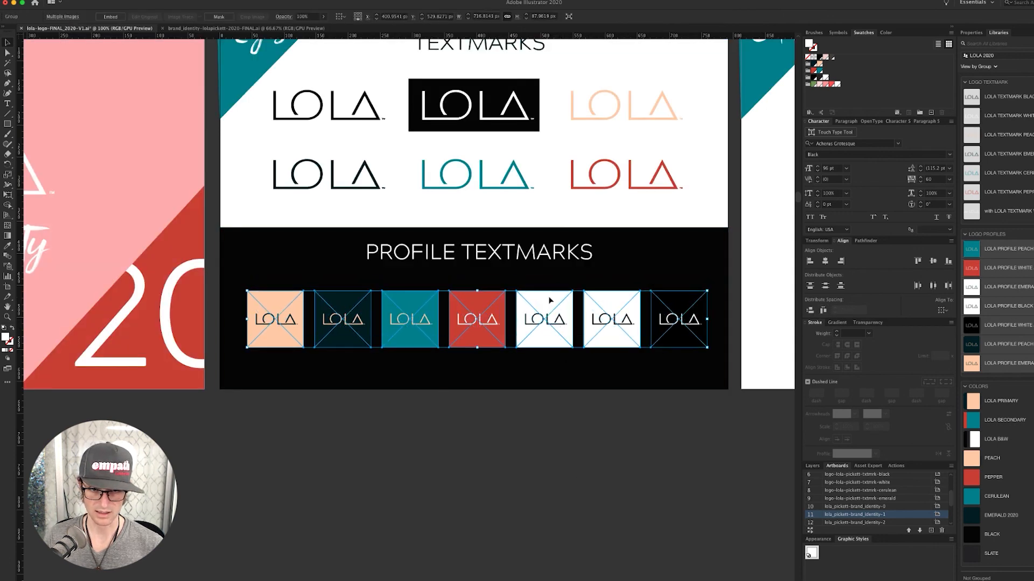
left_click_drag(527, 250, 527, 255)
left_click(544, 446)
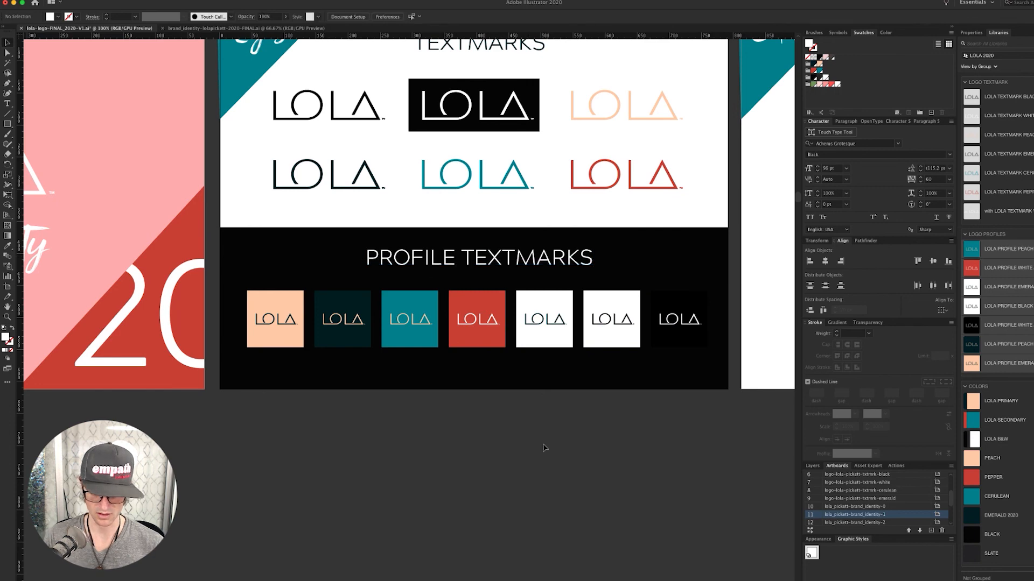
key("super+minus")
key("super+minus")
key("super+minus")
key("super+minus")
left_click_drag(449, 440, 467, 394)
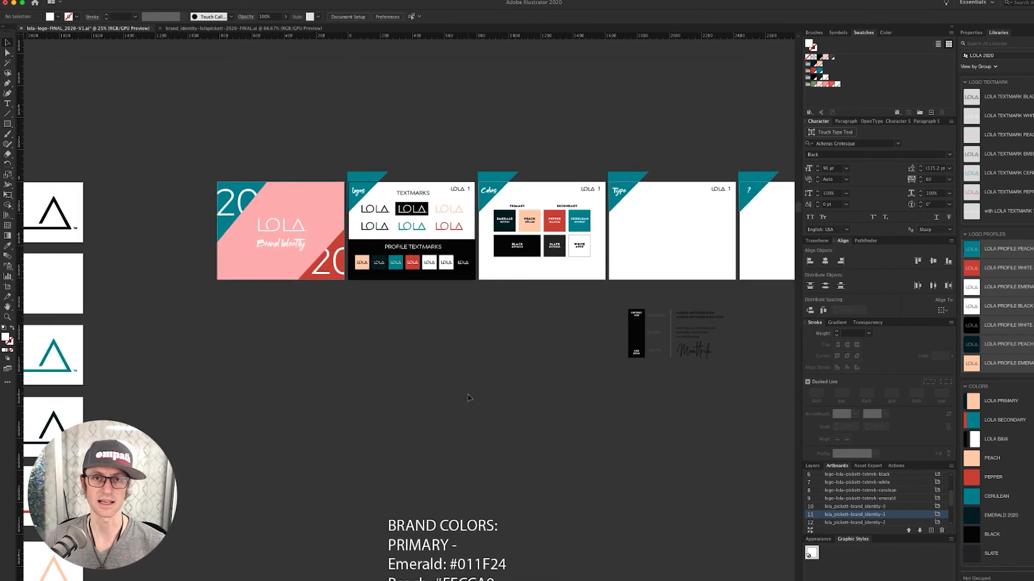